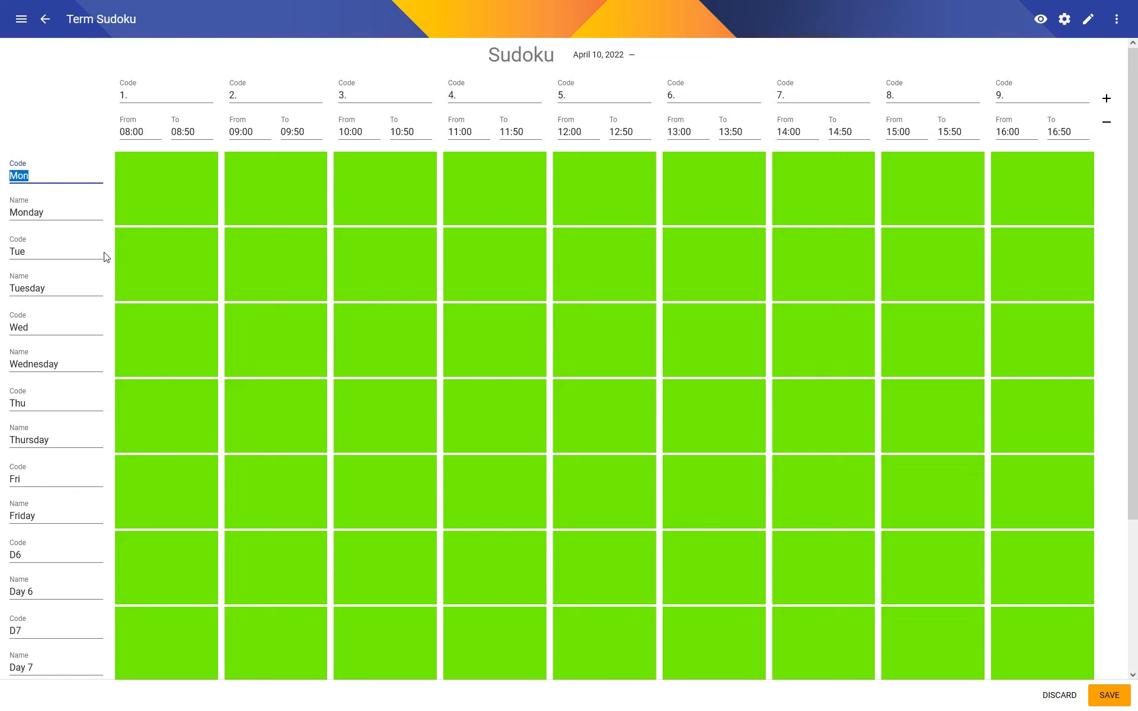
# Step: Set the codes of the first two days to A and B and clear both day names
pyautogui.write('A')
pyautogui.press('Tab')
pyautogui.press('BackSpace')
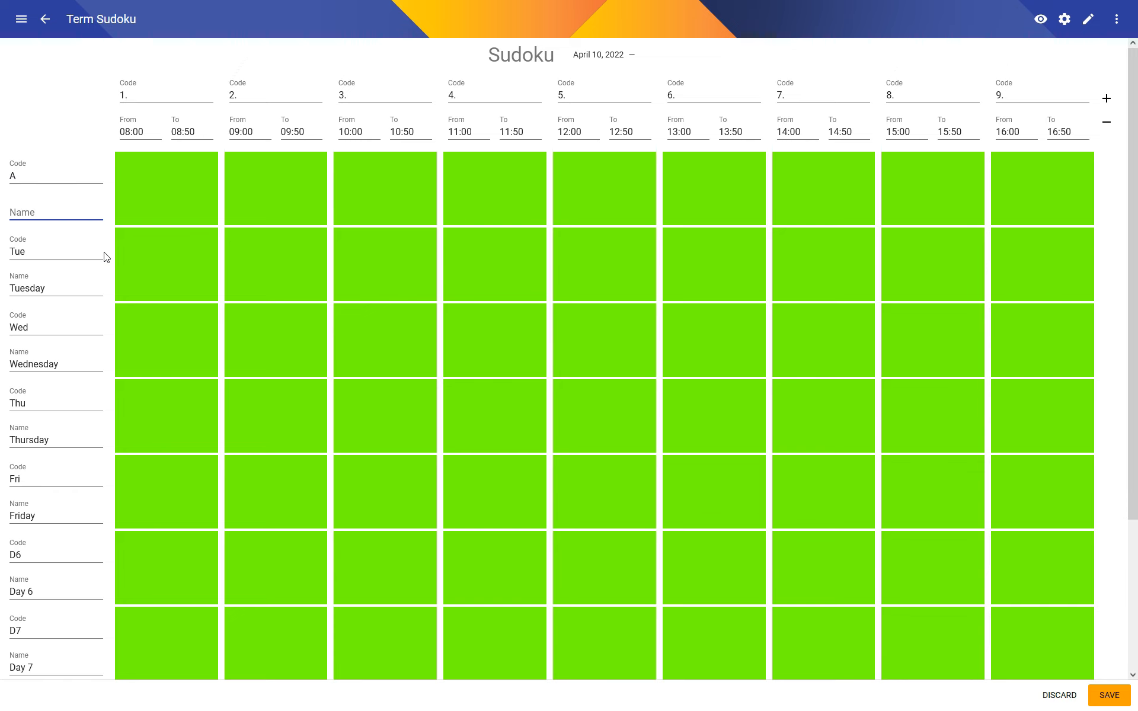
pyautogui.press('Tab')
pyautogui.hotkey('ctrl', 'a')
pyautogui.write('B')
pyautogui.press('Tab')
pyautogui.hotkey('ctrl', 'a')
pyautogui.press('BackSpace')
# Step: Set the third day's code to C and clear its name
pyautogui.press('Tab')
pyautogui.hotkey('ctrl', 'a')
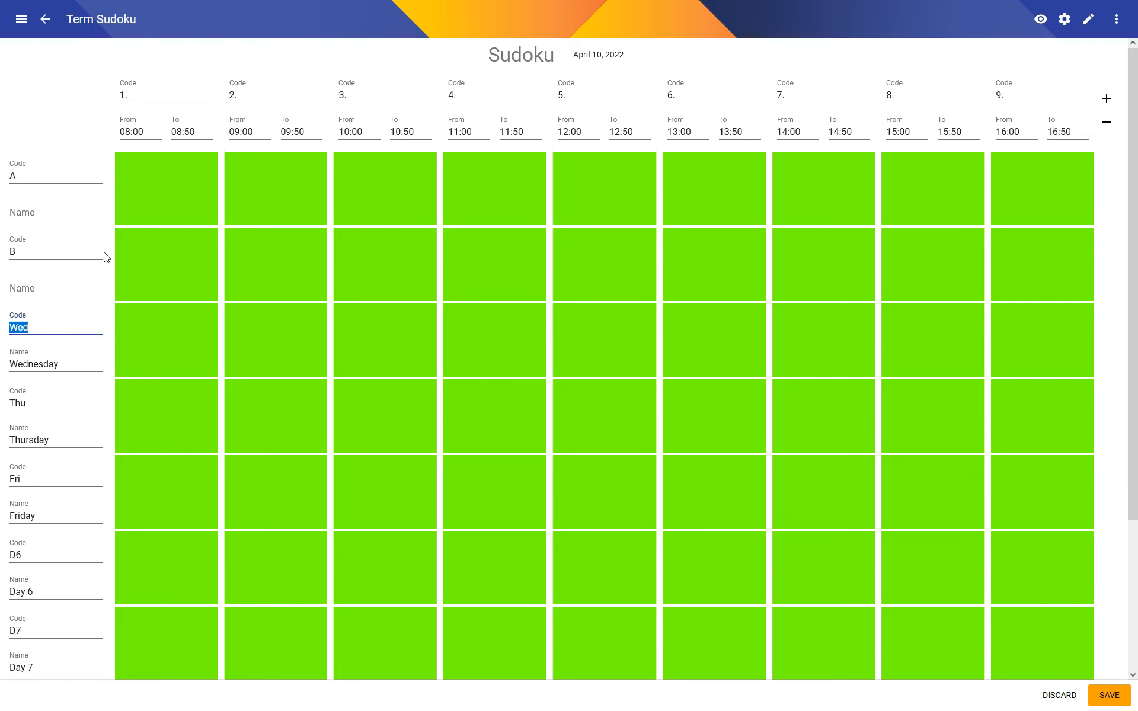
pyautogui.write('D')
pyautogui.press('BackSpace')
pyautogui.write('C')
pyautogui.press('Tab')
pyautogui.hotkey('ctrl', 'a')
pyautogui.press('BackSpace')
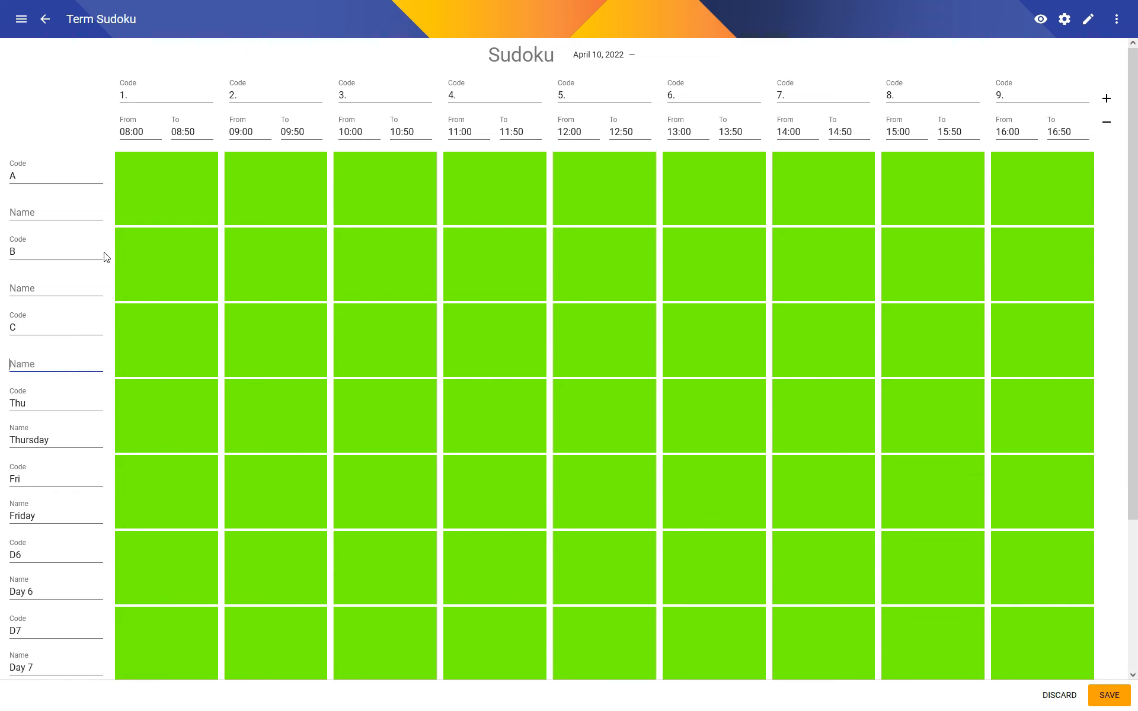
# Step: Set the codes of the fourth to eighth days to D, E, F, G and H and clear their names
pyautogui.press('Tab')
pyautogui.hotkey('ctrl', 'a')
pyautogui.write('D')
pyautogui.press('Tab')
pyautogui.hotkey('ctrl', 'a')
pyautogui.press('BackSpace')
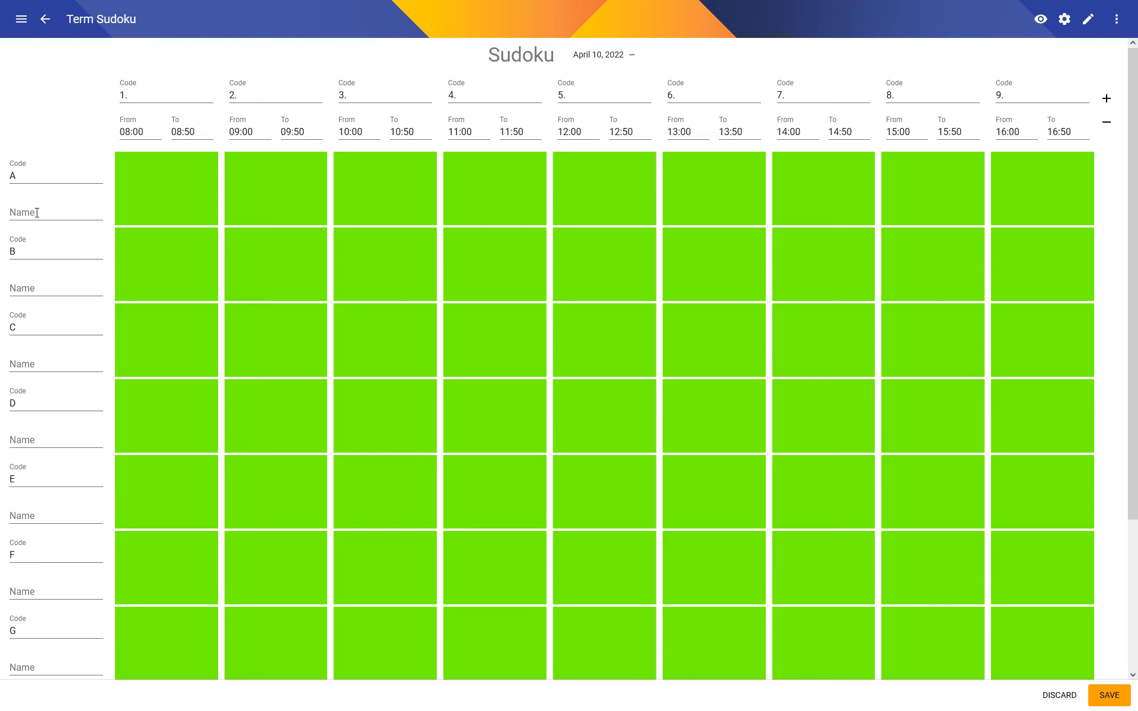
# Step: Set the ninth day's code to J and clear its name
pyautogui.scroll(-3, 42, 206)
pyautogui.scroll(-1, 55, 541)
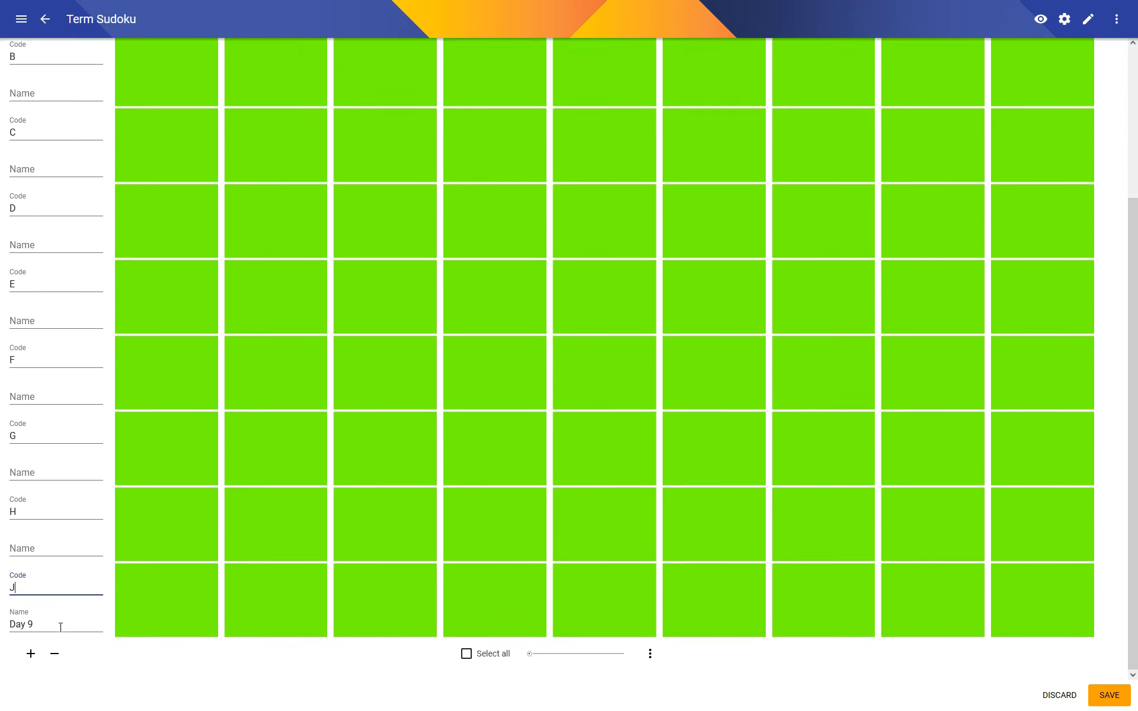
pyautogui.press('Tab')
pyautogui.press('BackSpace')
pyautogui.scroll(4, 142, 379)
pyautogui.scroll(-4, 173, 308)
pyautogui.scroll(4, 178, 190)
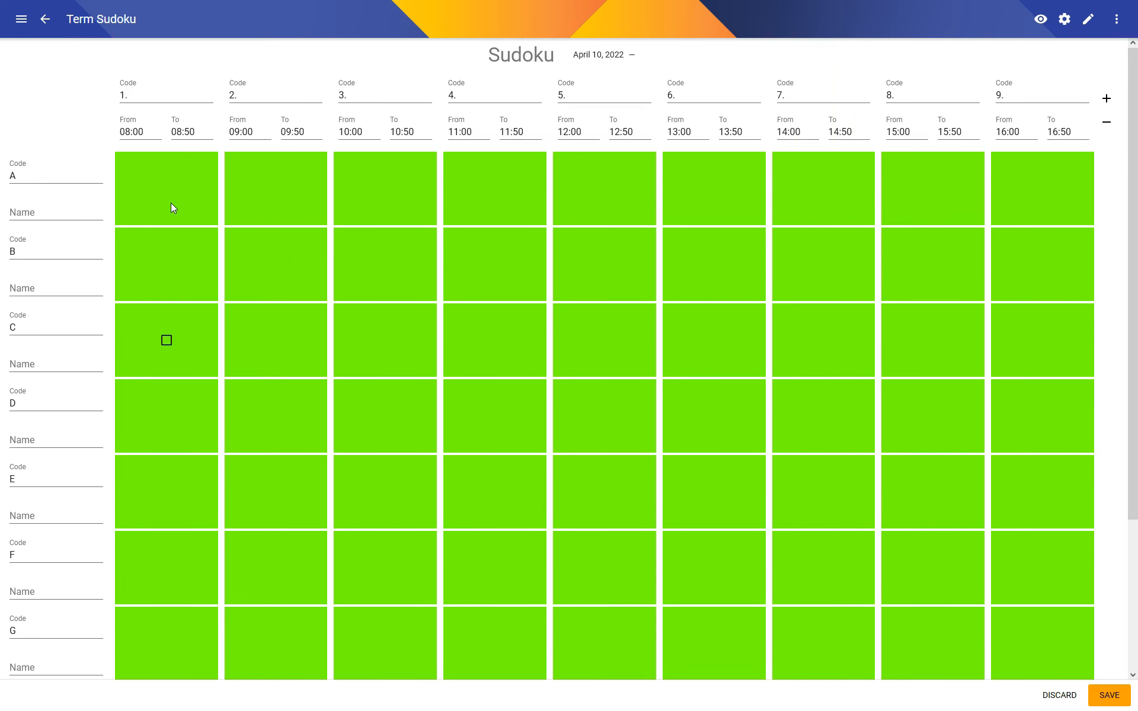
# Step: Clear the From and To times of period 1
pyautogui.click(153, 128)
pyautogui.moveTo(153, 128); pyautogui.dragTo(96, 135)
pyautogui.press('BackSpace')
pyautogui.press('Tab')
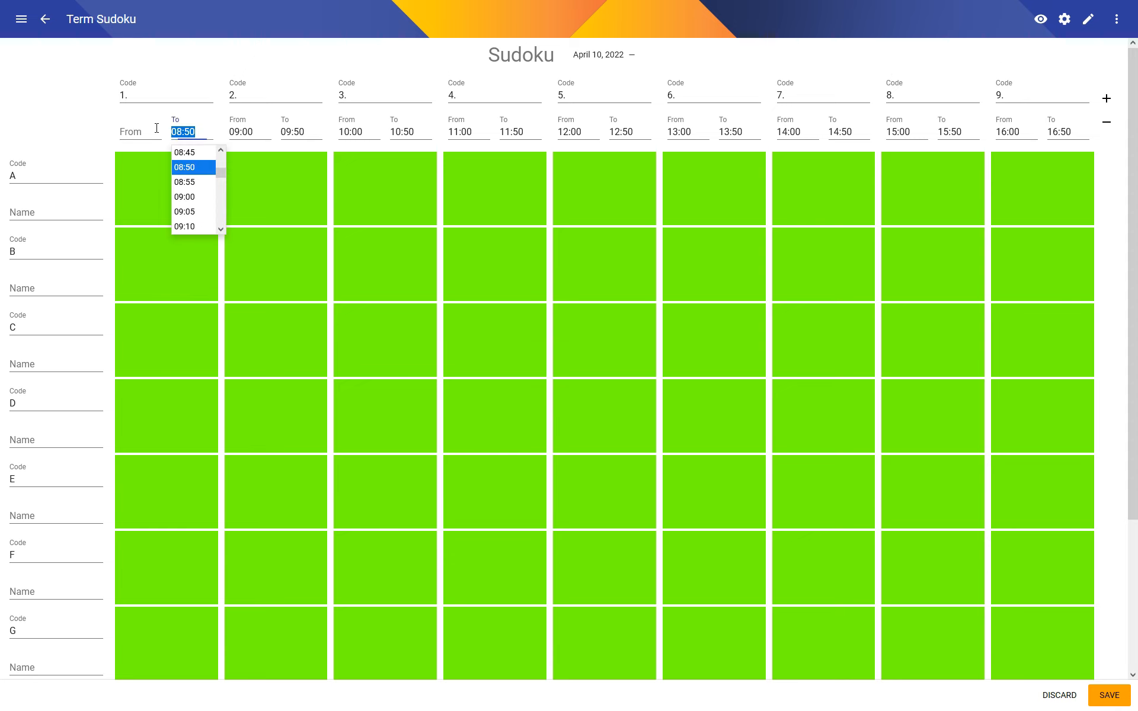
pyautogui.press('BackSpace')
# Step: Clear the From and To times of periods 2 and 3
pyautogui.click(262, 130)
pyautogui.click(304, 130)
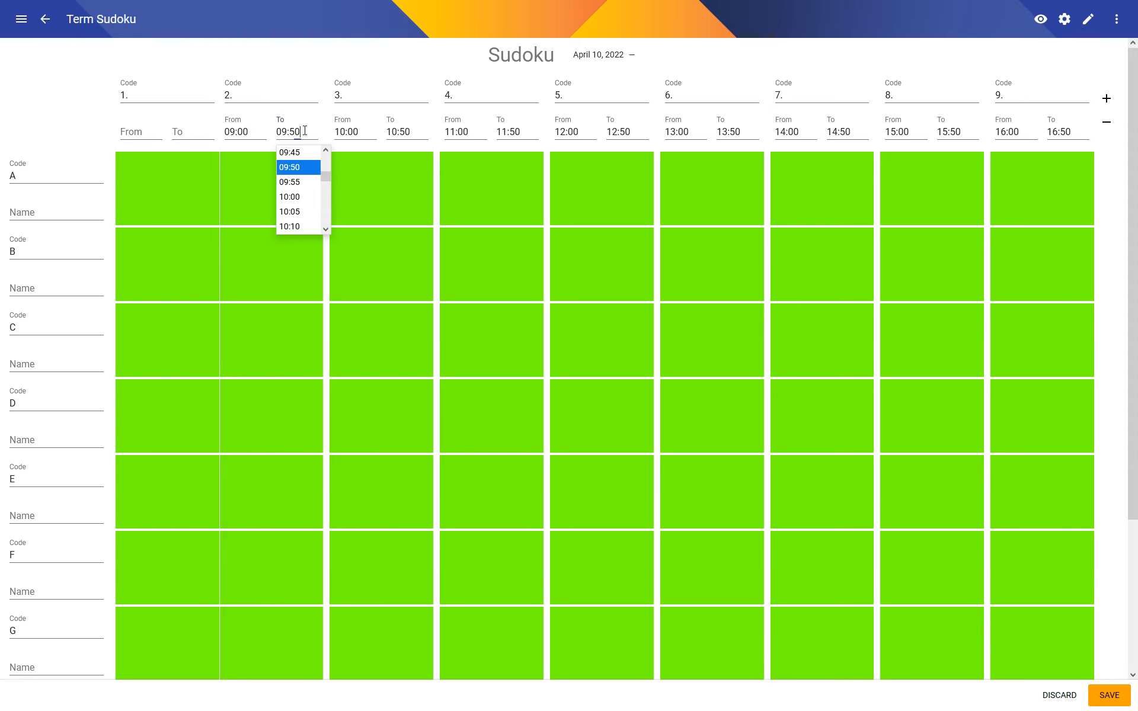
pyautogui.press('BackSpace')
pyautogui.moveTo(304, 130); pyautogui.dragTo(219, 133)
pyautogui.press('Tab')
pyautogui.press('BackSpace')
pyautogui.moveTo(414, 132); pyautogui.dragTo(380, 132)
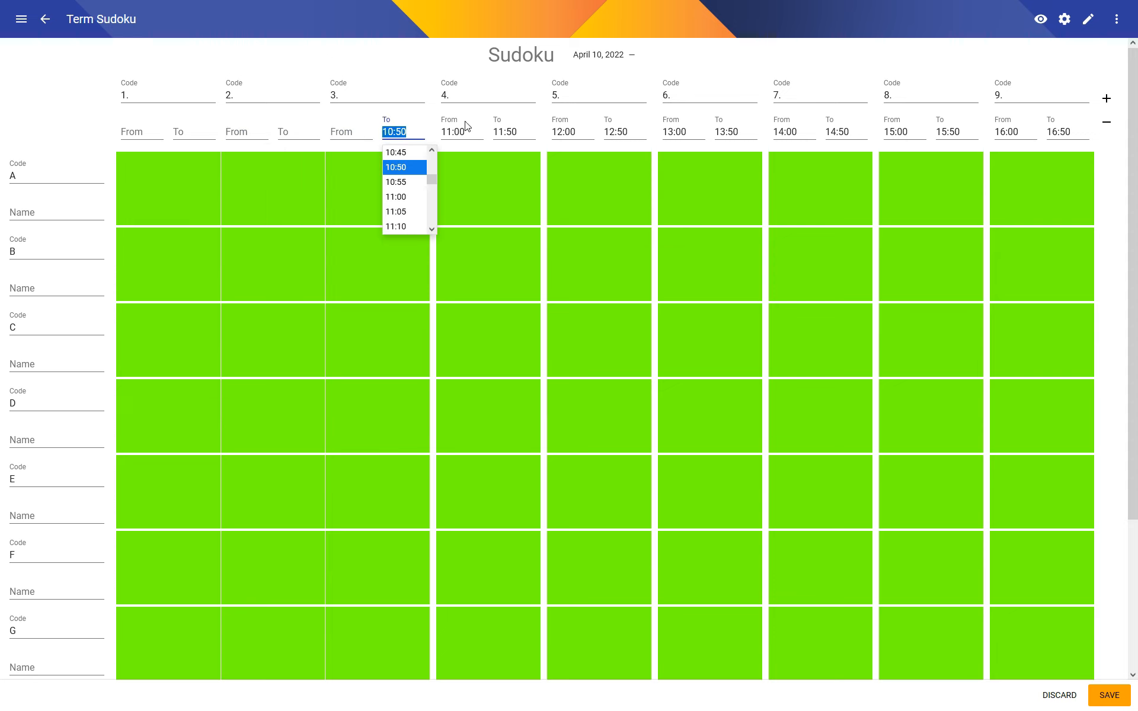
pyautogui.press('BackSpace')
# Step: Save the term with the times of periods 4 to 9 cleared and the period codes written as 1 to 9 without dots
pyautogui.press('Tab')
pyautogui.press('BackSpace')
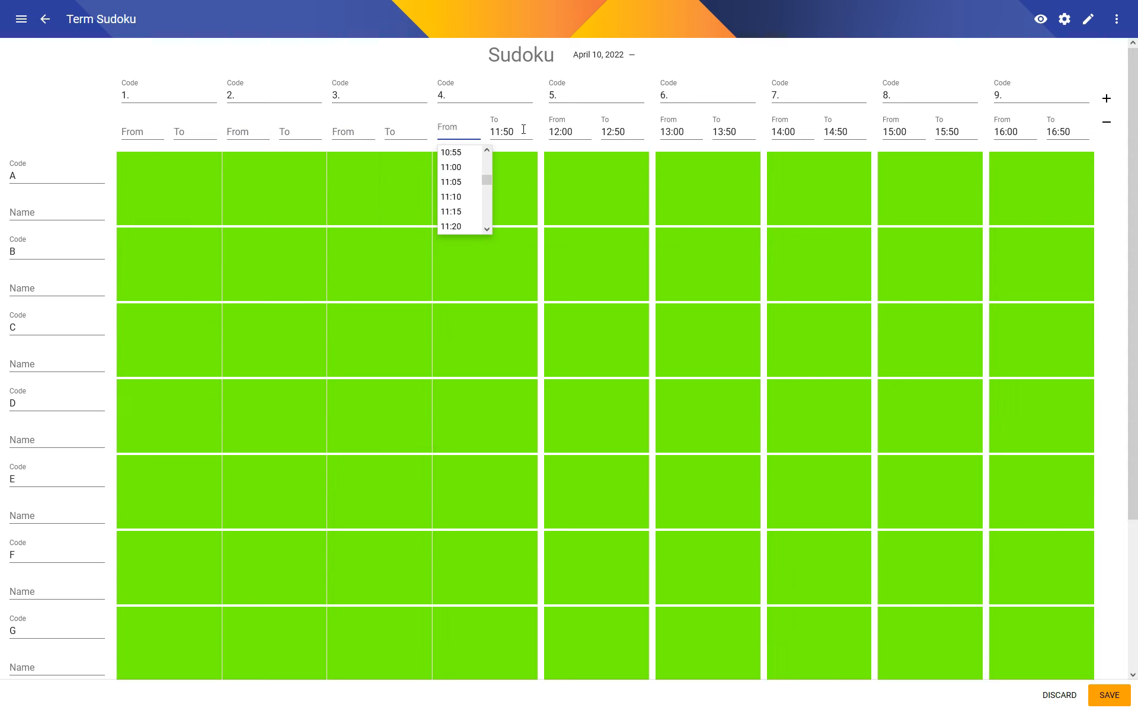
pyautogui.click(1108, 695)
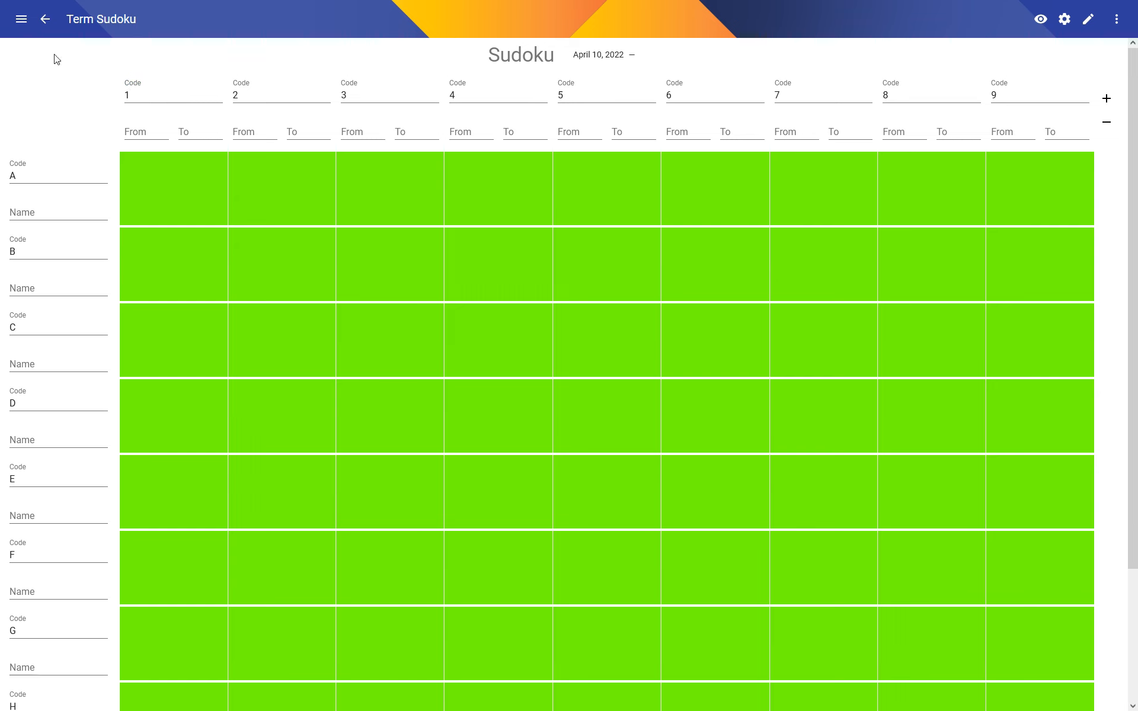
# Step: Create a class group with the code Sudoku, keeping the default number of students
pyautogui.click(45, 20)
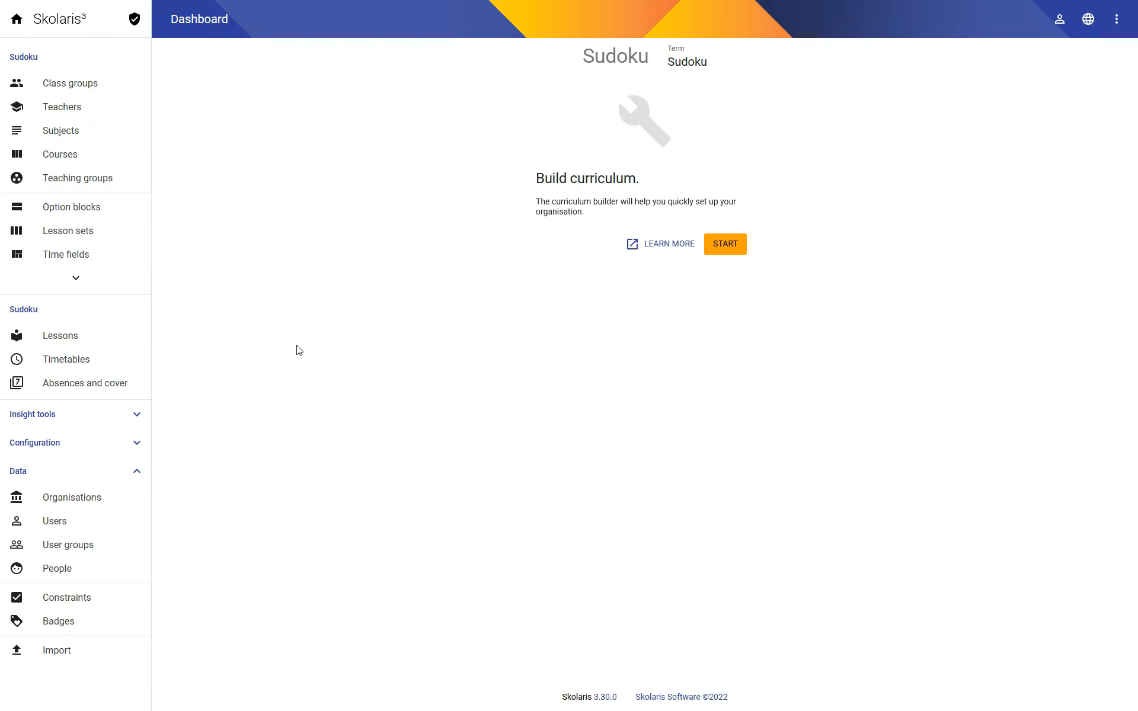
pyautogui.click(79, 84)
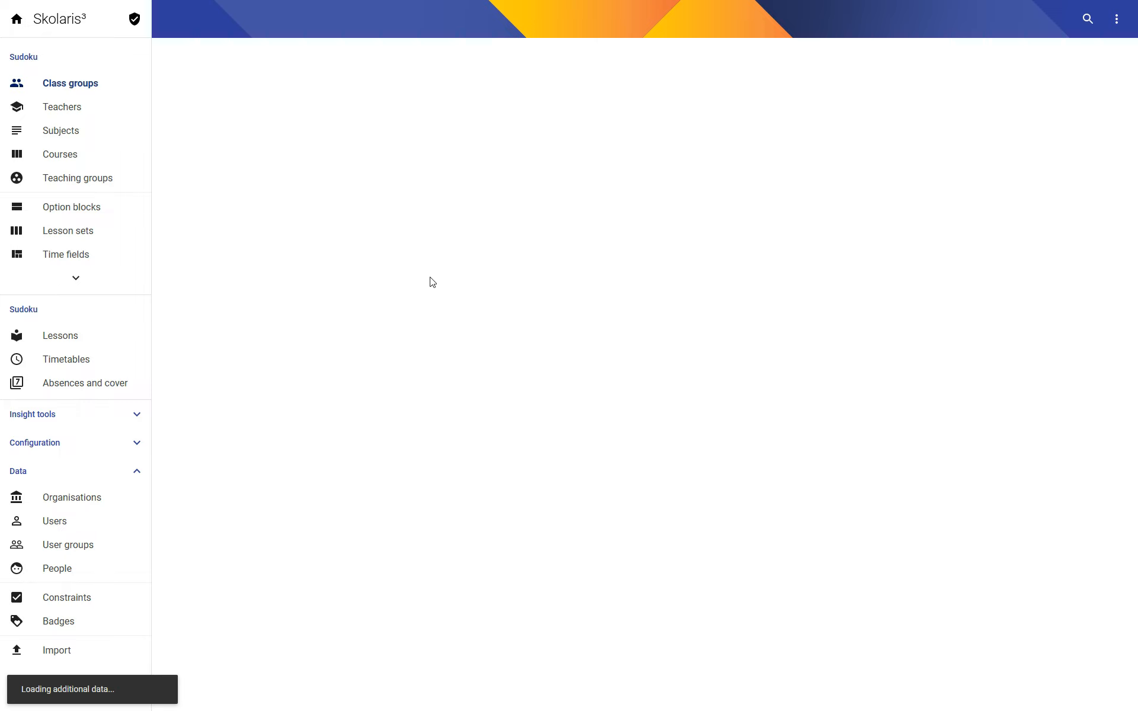
pyautogui.click(715, 259)
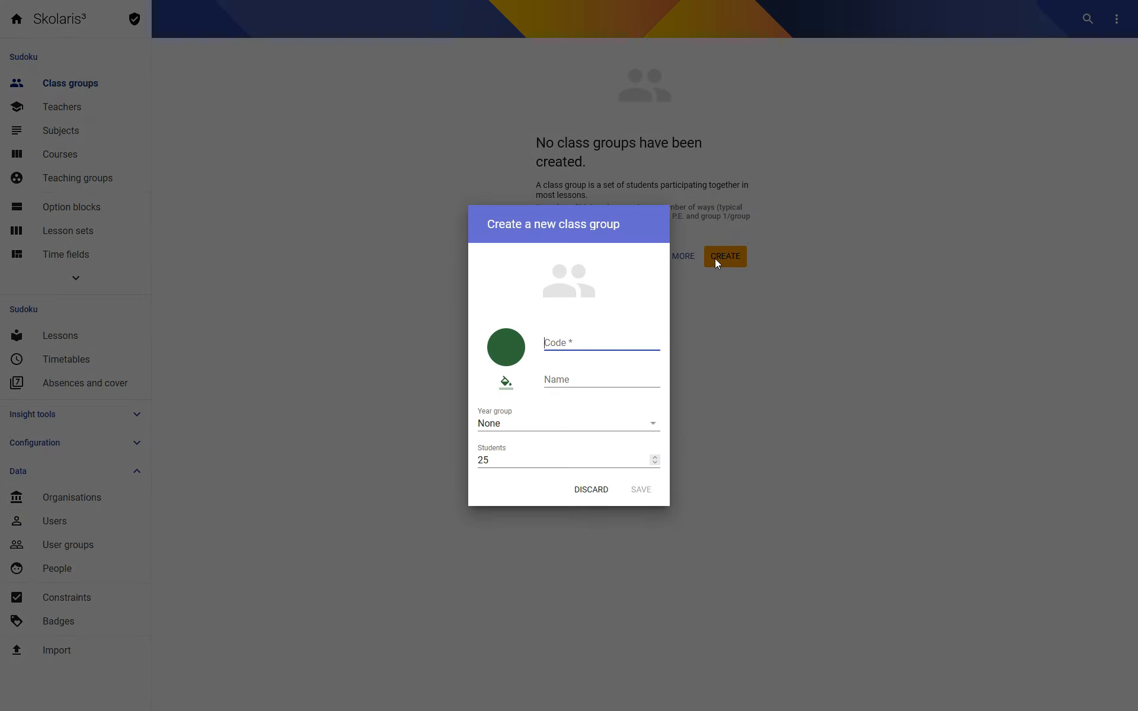
pyautogui.write('Sudoku')
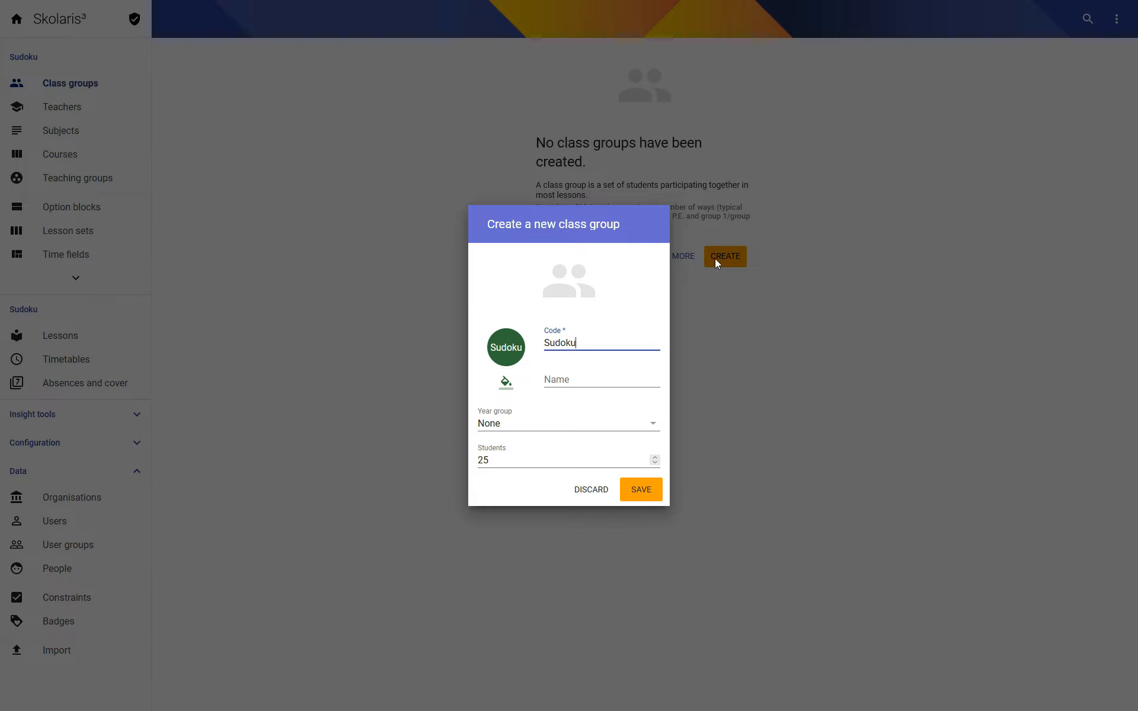
pyautogui.doubleClick(534, 460)
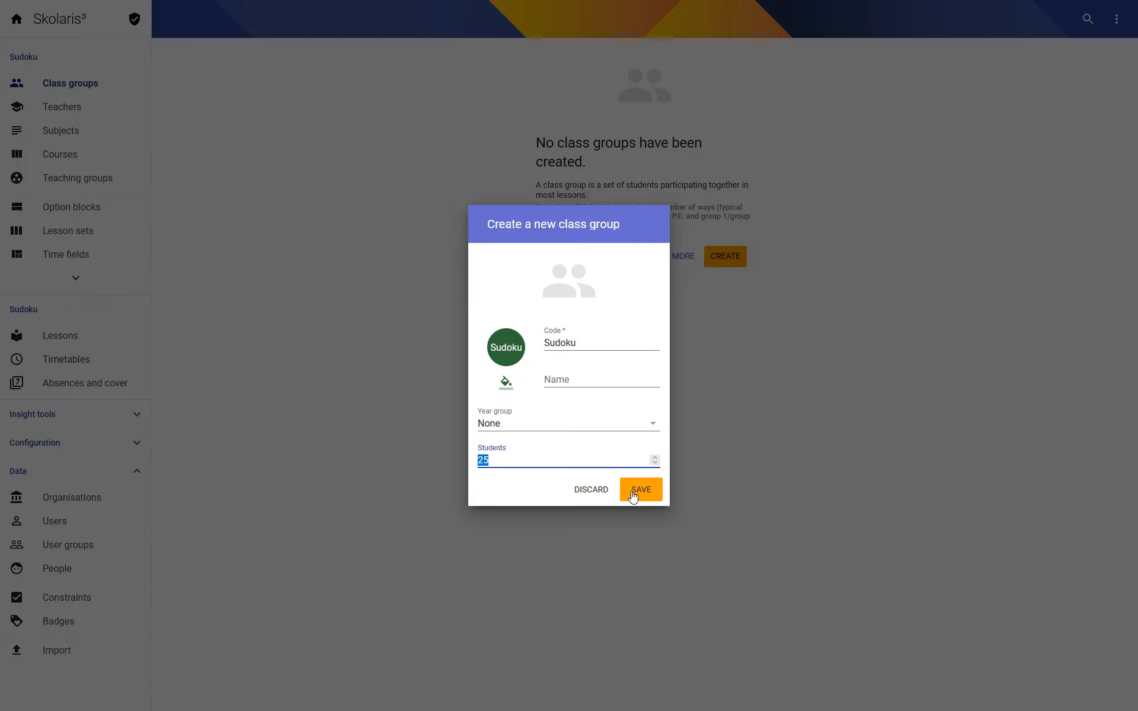
pyautogui.click(633, 496)
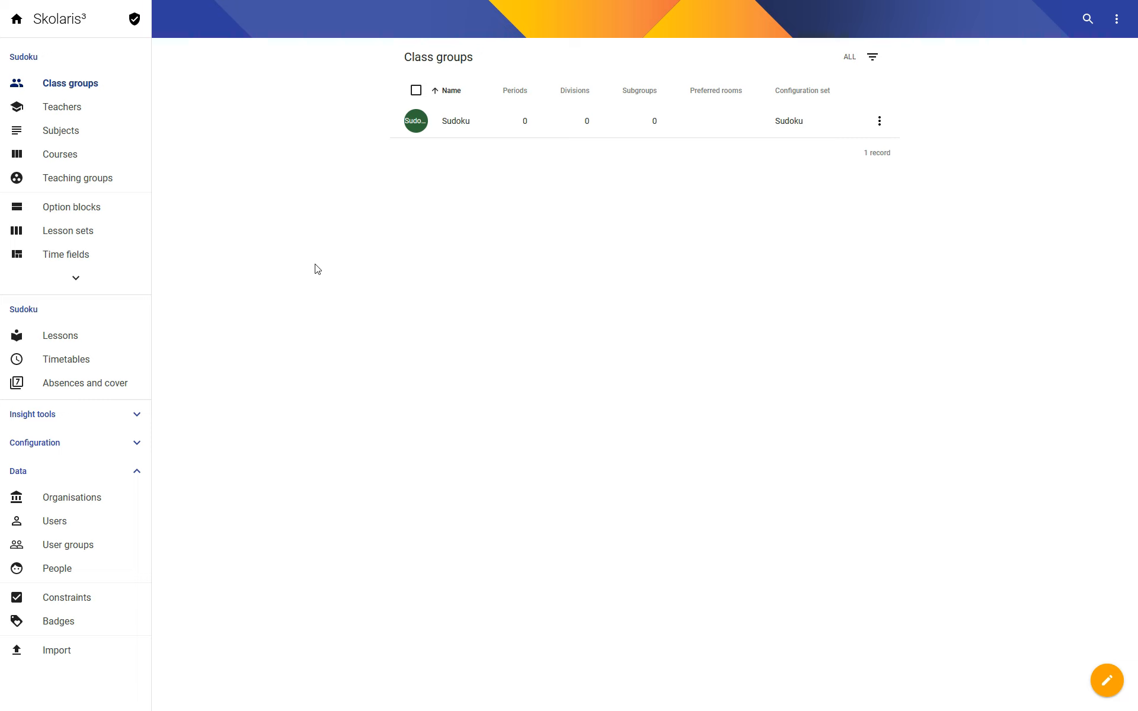
# Step: Create a subject with the code 1
pyautogui.click(65, 132)
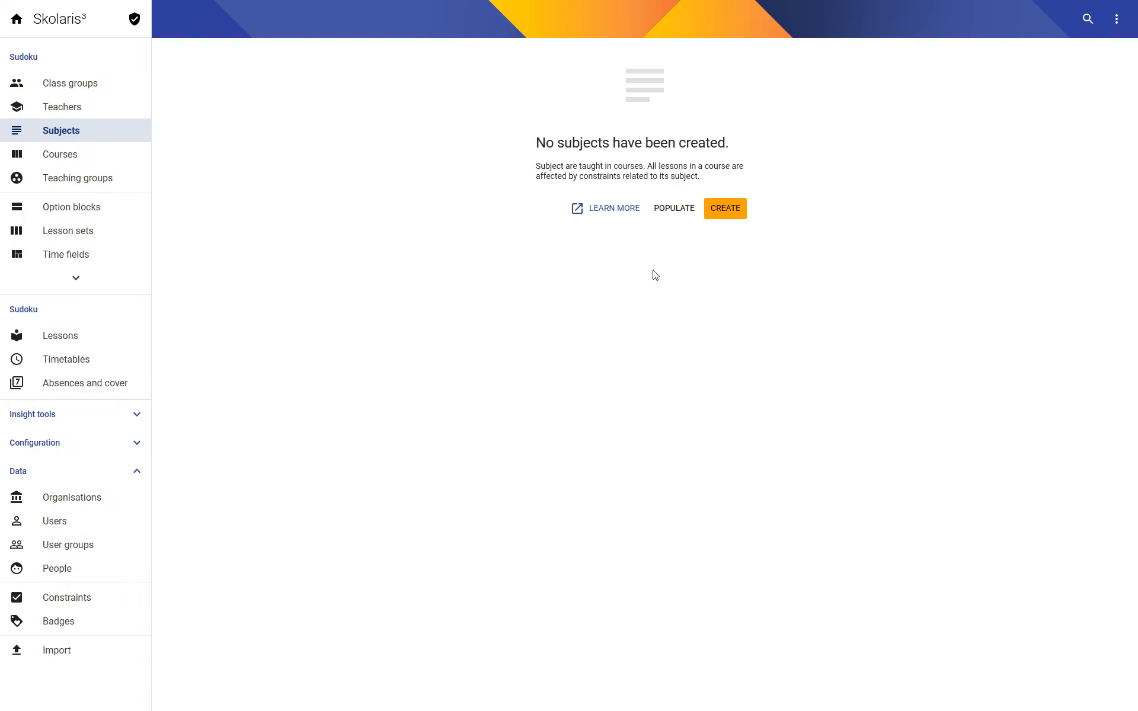
pyautogui.click(725, 214)
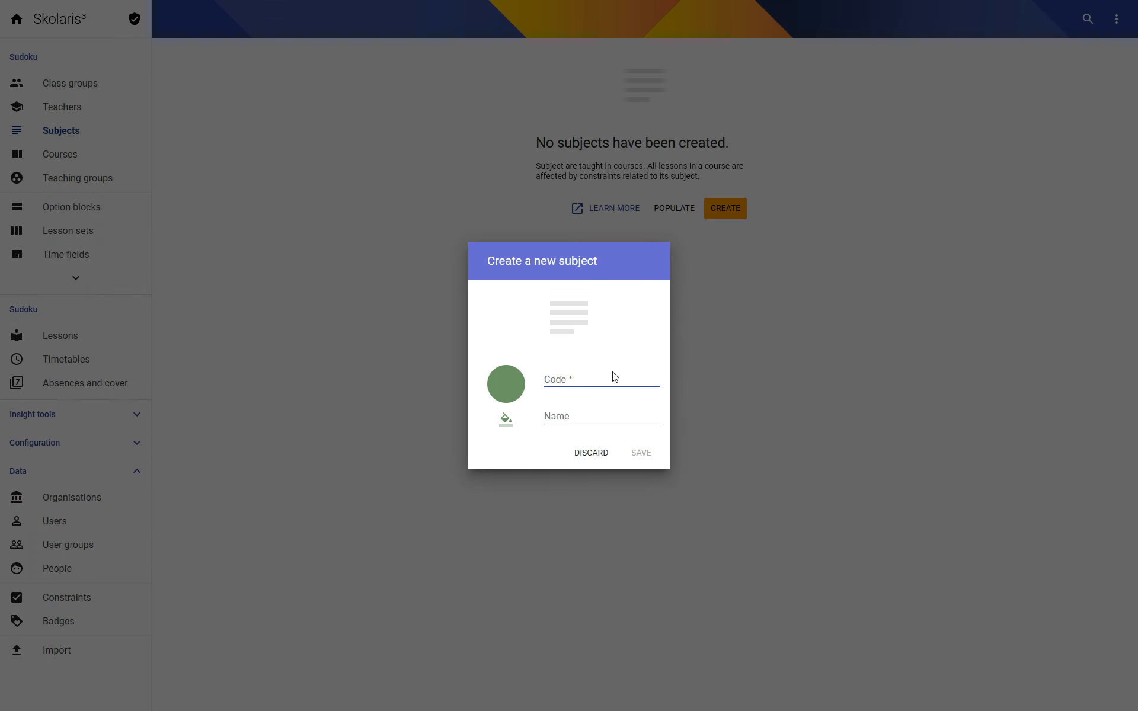
pyautogui.write('1')
pyautogui.click(629, 459)
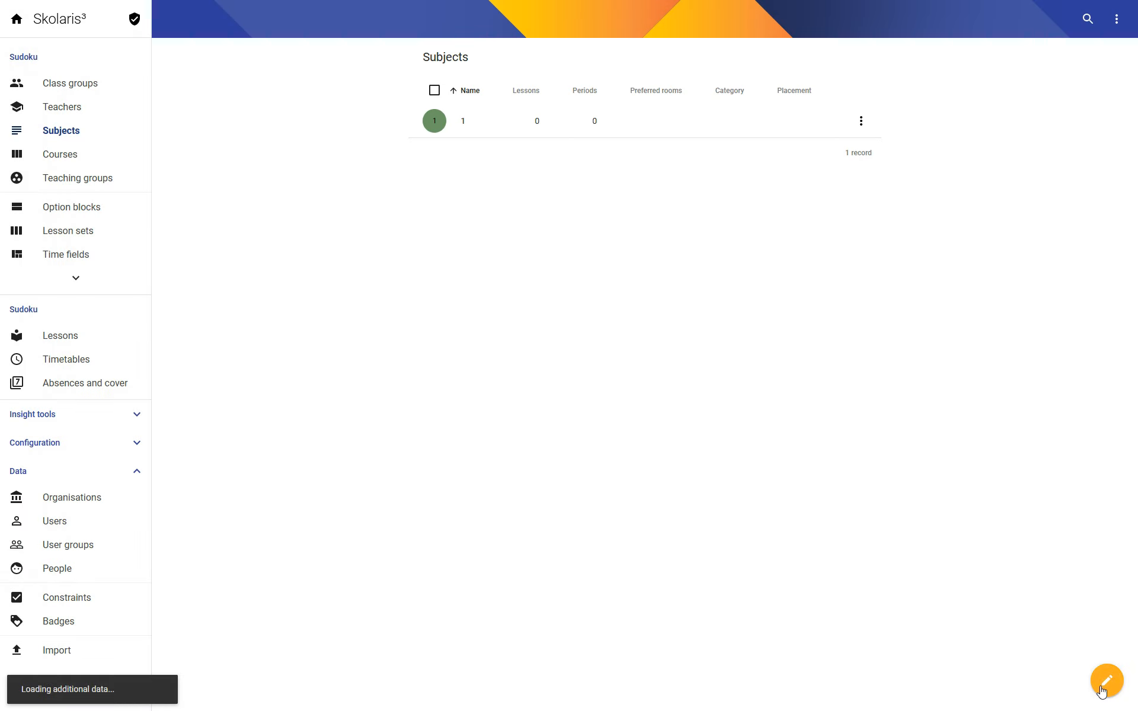
# Step: Create the remaining subjects with the codes 2 to 9
pyautogui.click(1116, 693)
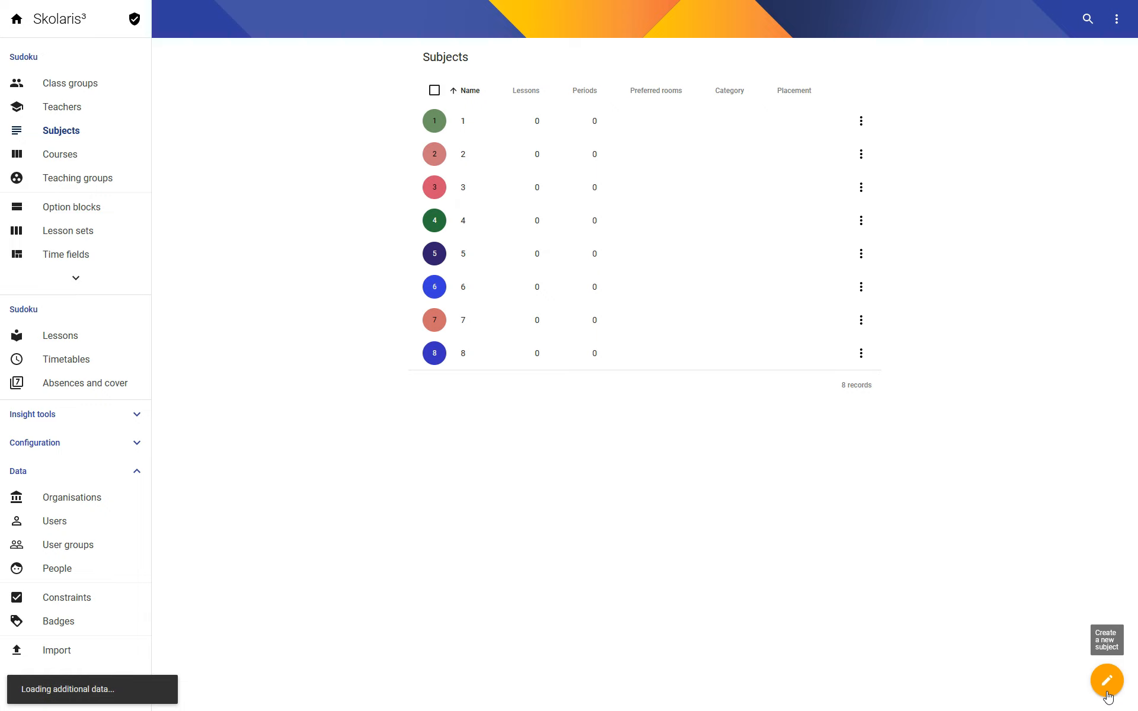
pyautogui.click(1107, 696)
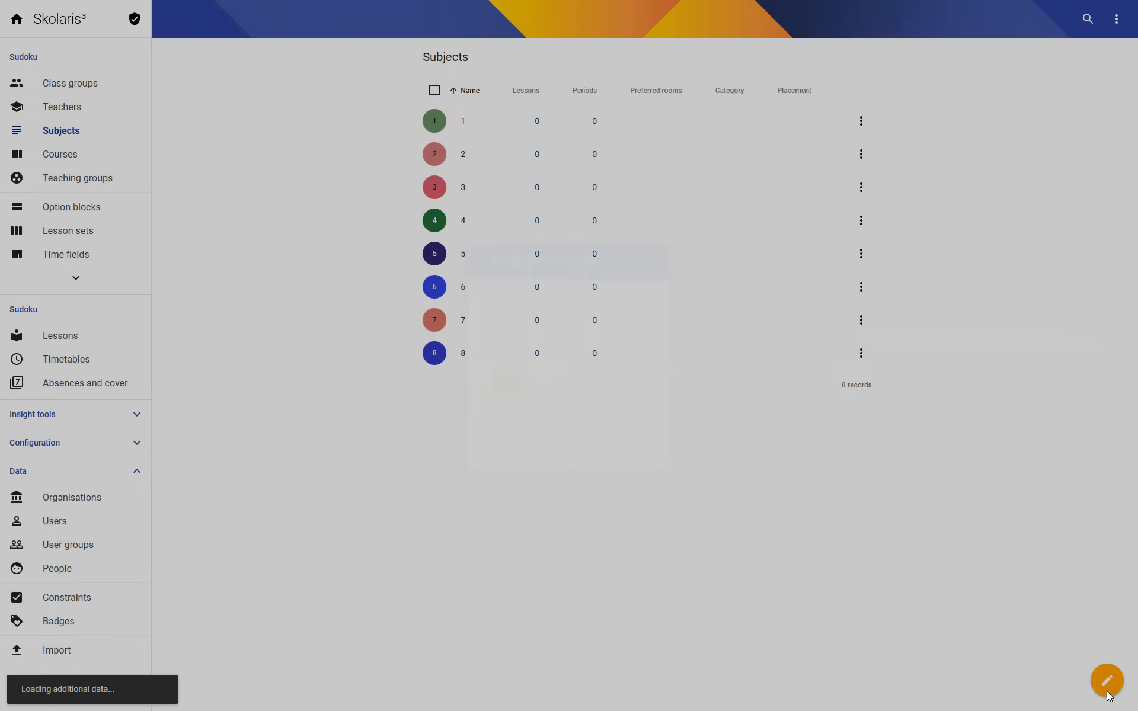
pyautogui.write('9')
pyautogui.press('Return')
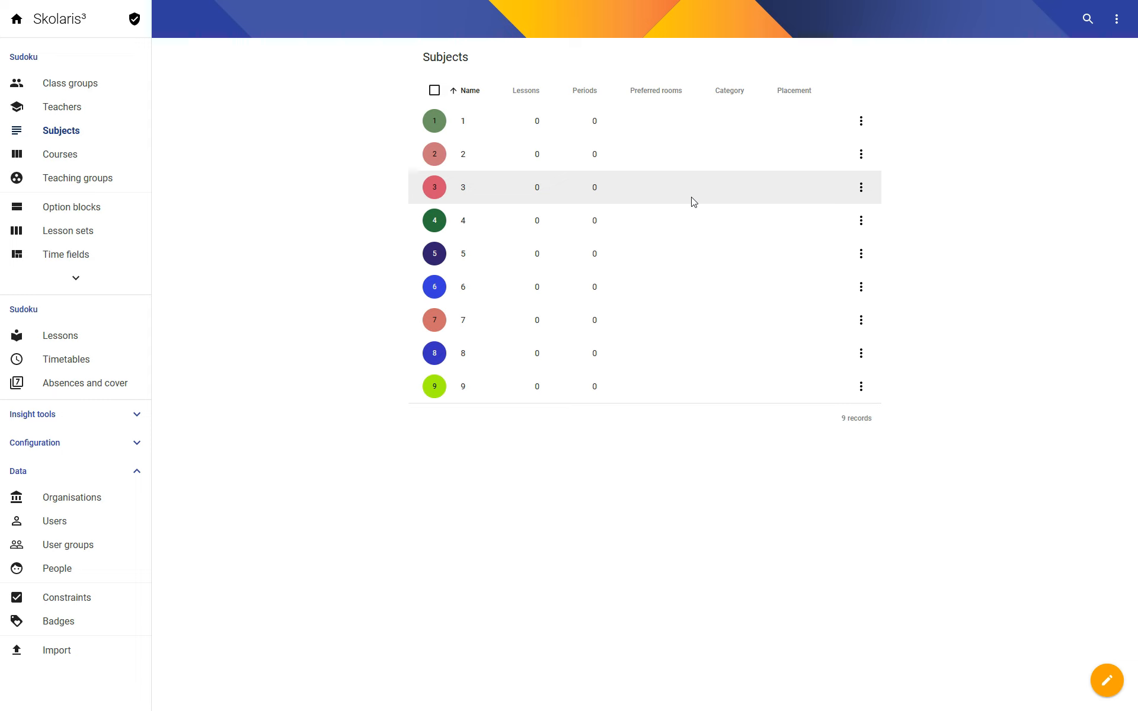
# Step: Create nine lesson instances of subject 1 for the Sudoku teaching group
pyautogui.click(468, 128)
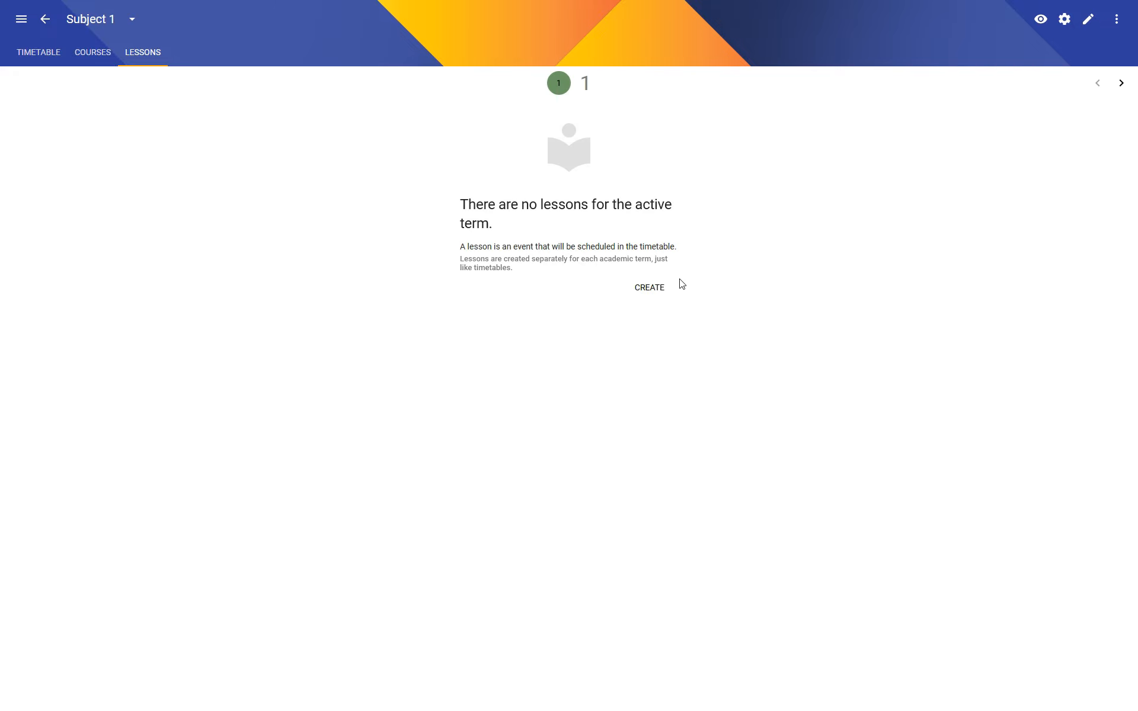
pyautogui.click(650, 290)
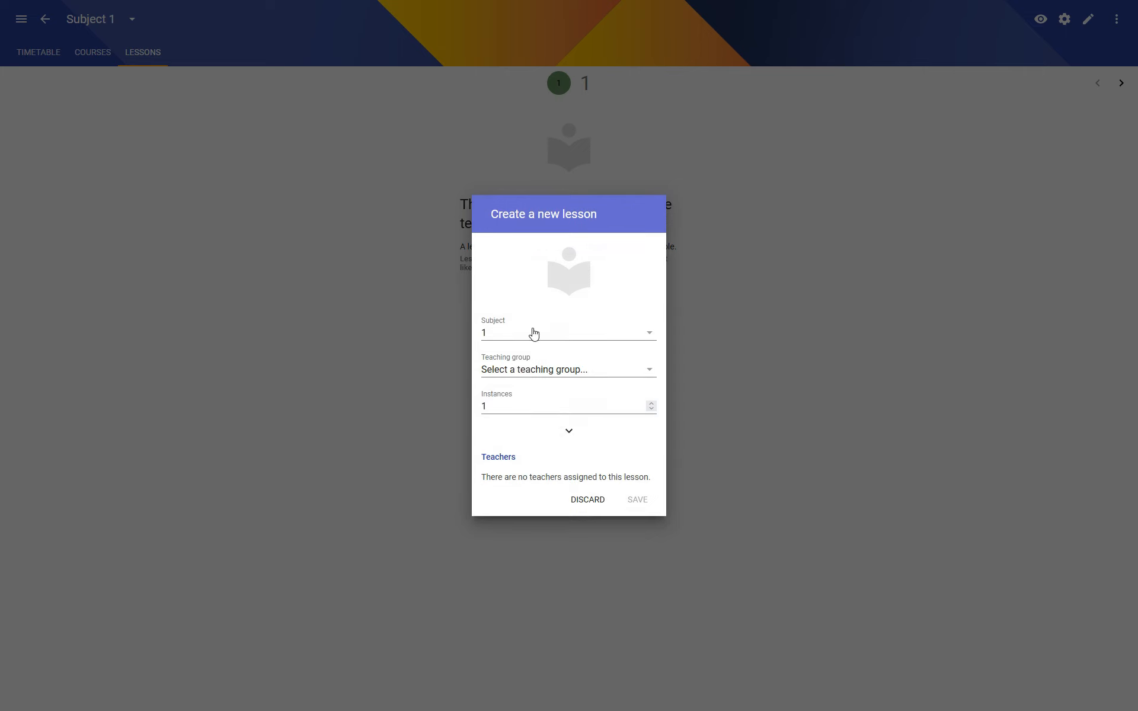
pyautogui.moveTo(509, 406); pyautogui.dragTo(462, 403)
pyautogui.write('9')
pyautogui.click(545, 369)
pyautogui.click(578, 400)
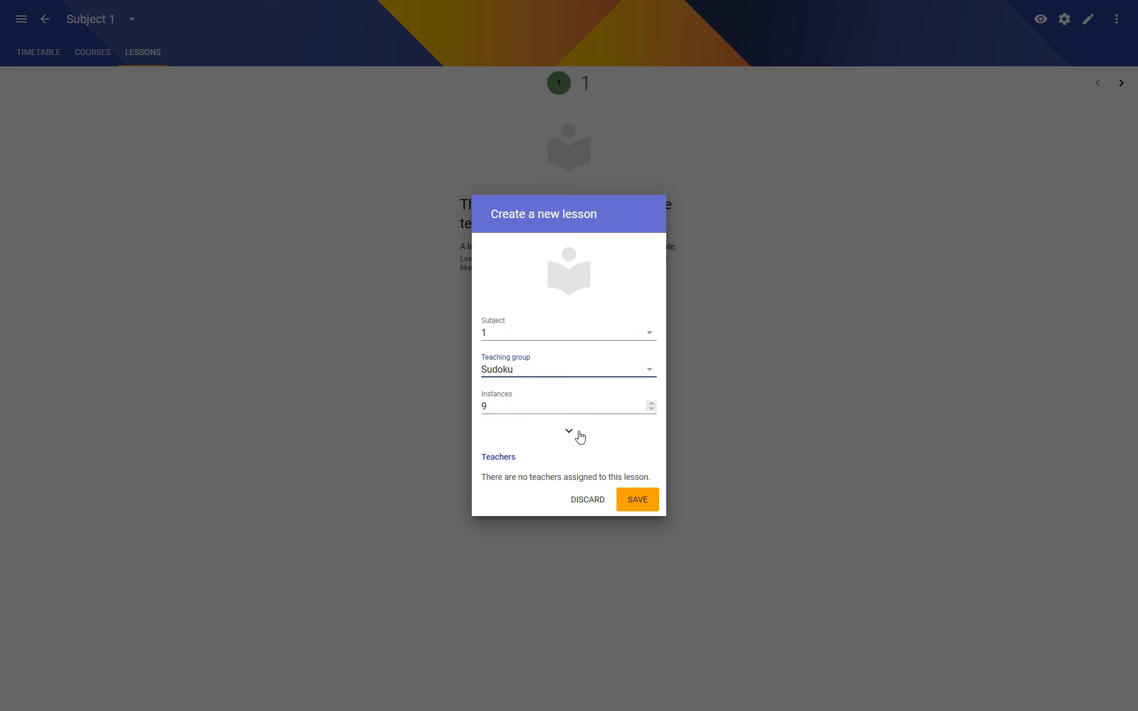
pyautogui.click(647, 501)
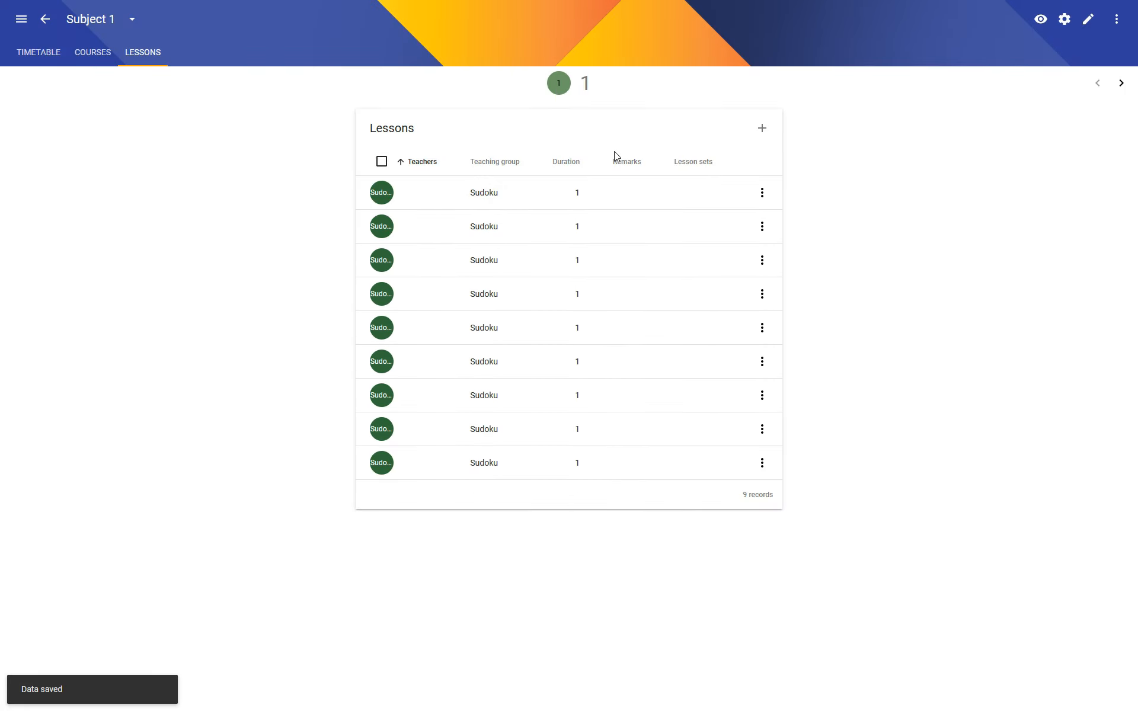
# Step: Create nine lesson instances for the Sudoku teaching group in each of the subjects 2 to 9
pyautogui.click(1117, 87)
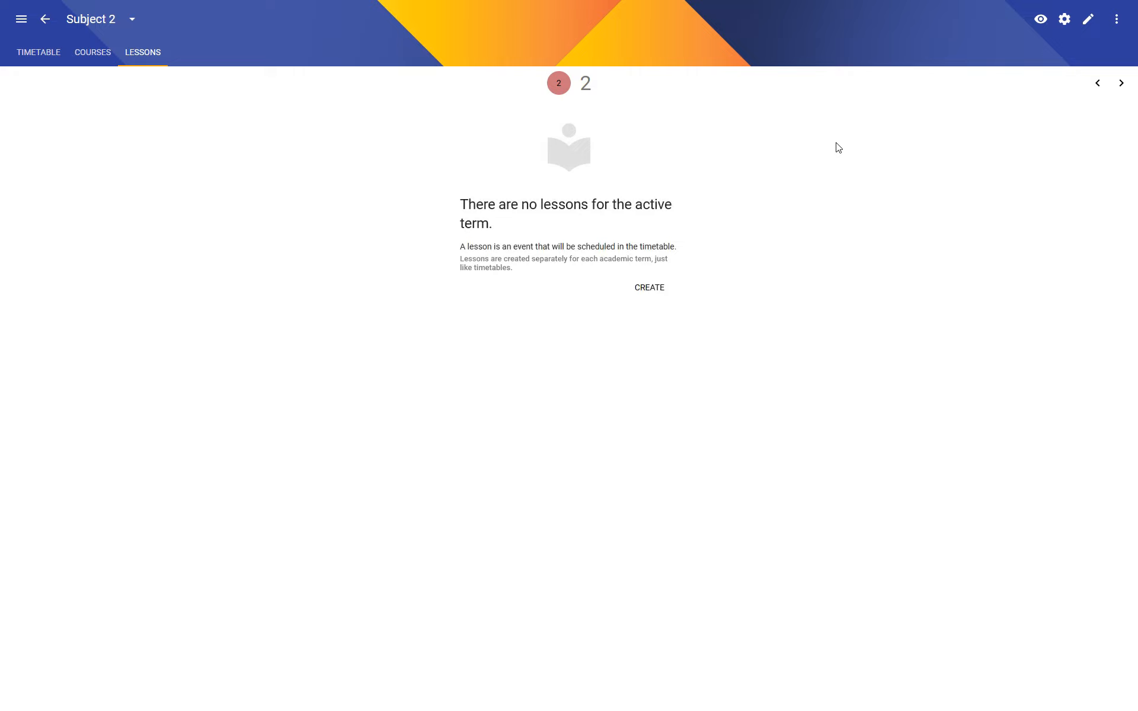
pyautogui.click(652, 296)
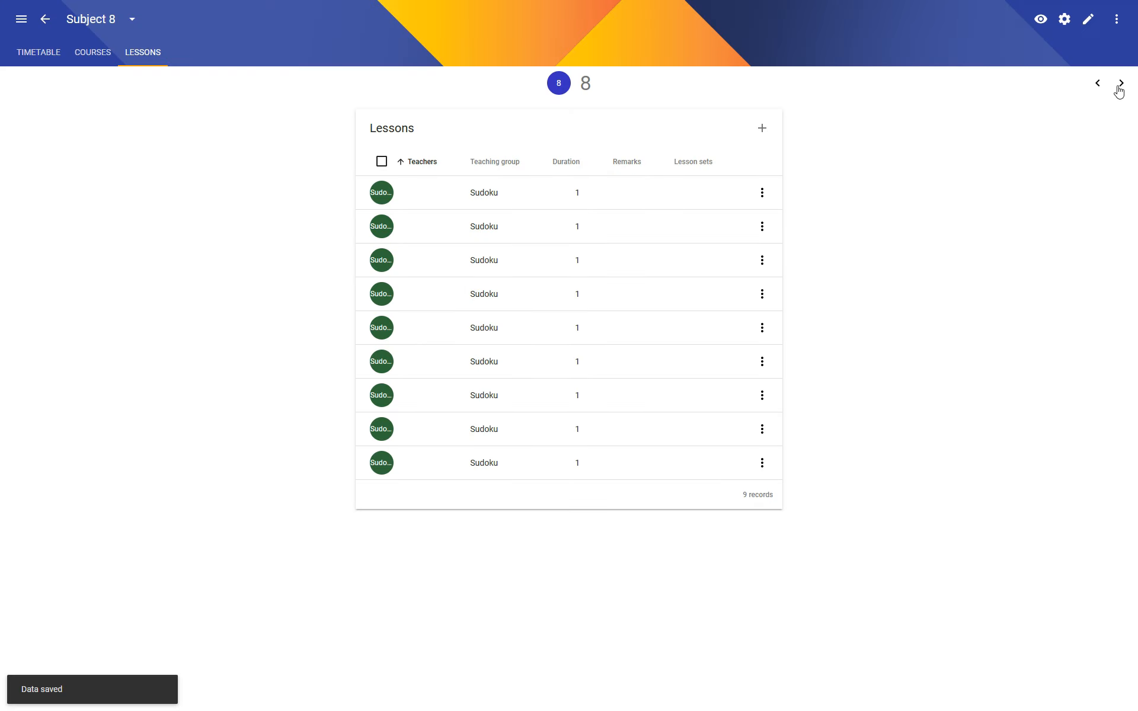
pyautogui.click(1120, 86)
pyautogui.click(650, 287)
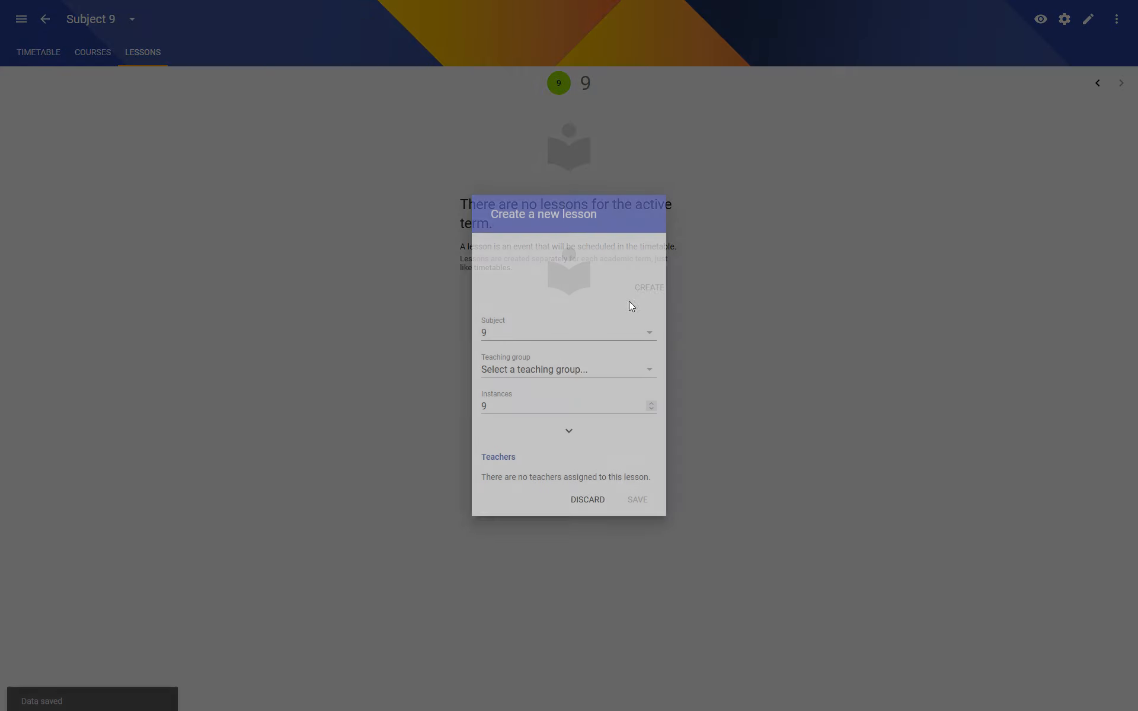
pyautogui.click(578, 366)
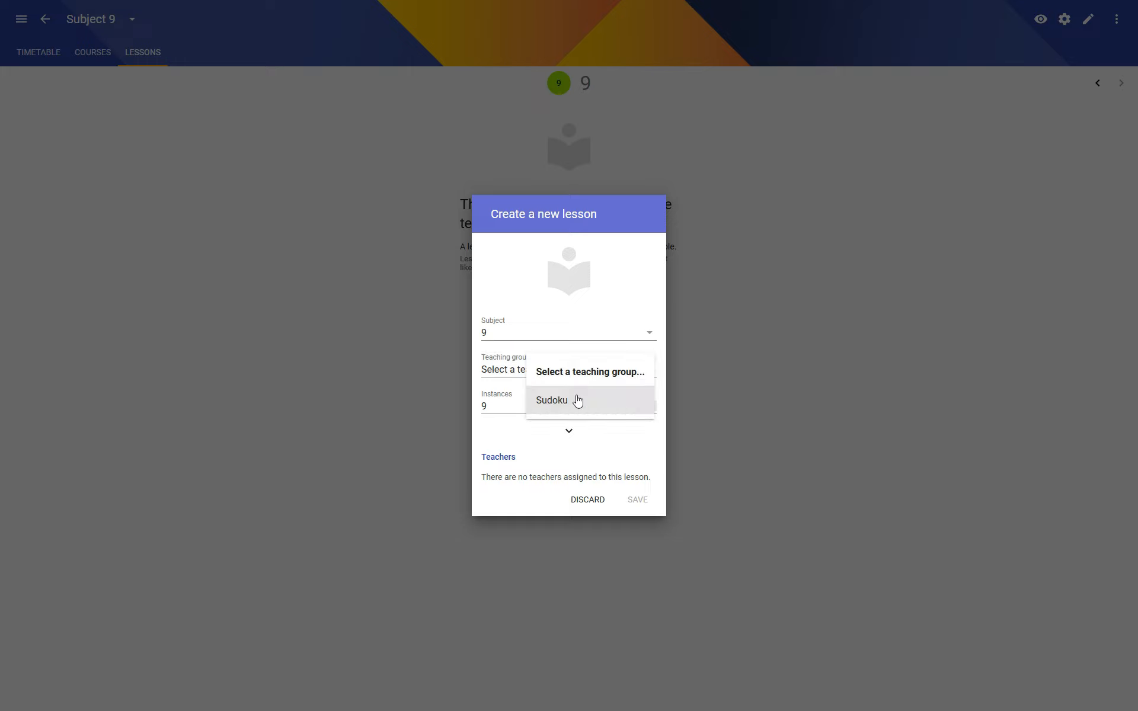
pyautogui.click(576, 399)
pyautogui.click(642, 505)
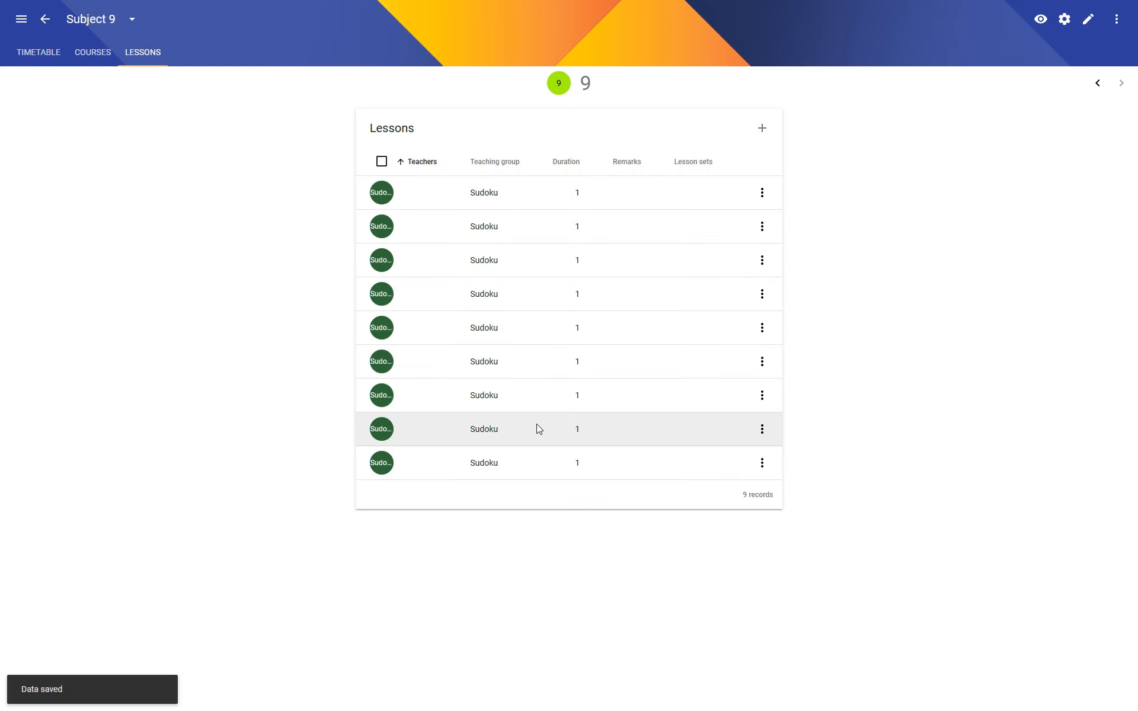
# Step: Check the Sudoku class group's number of periods and open the list of timetables
pyautogui.click(45, 20)
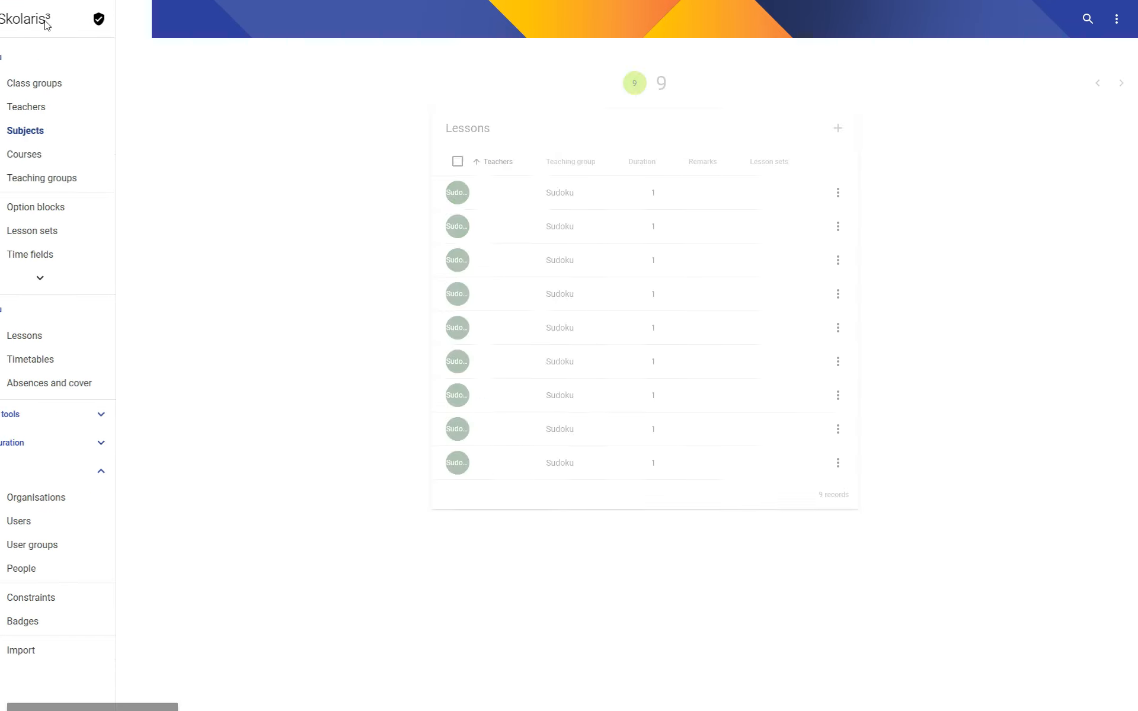
pyautogui.click(82, 84)
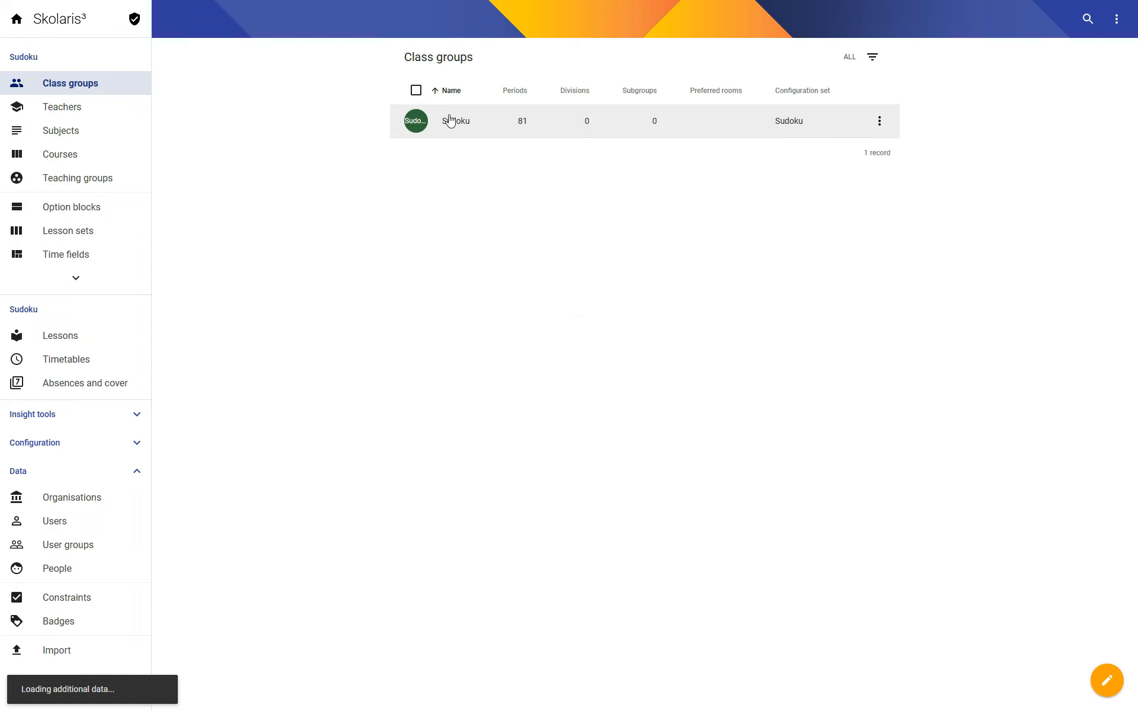
pyautogui.click(72, 360)
pyautogui.click(73, 360)
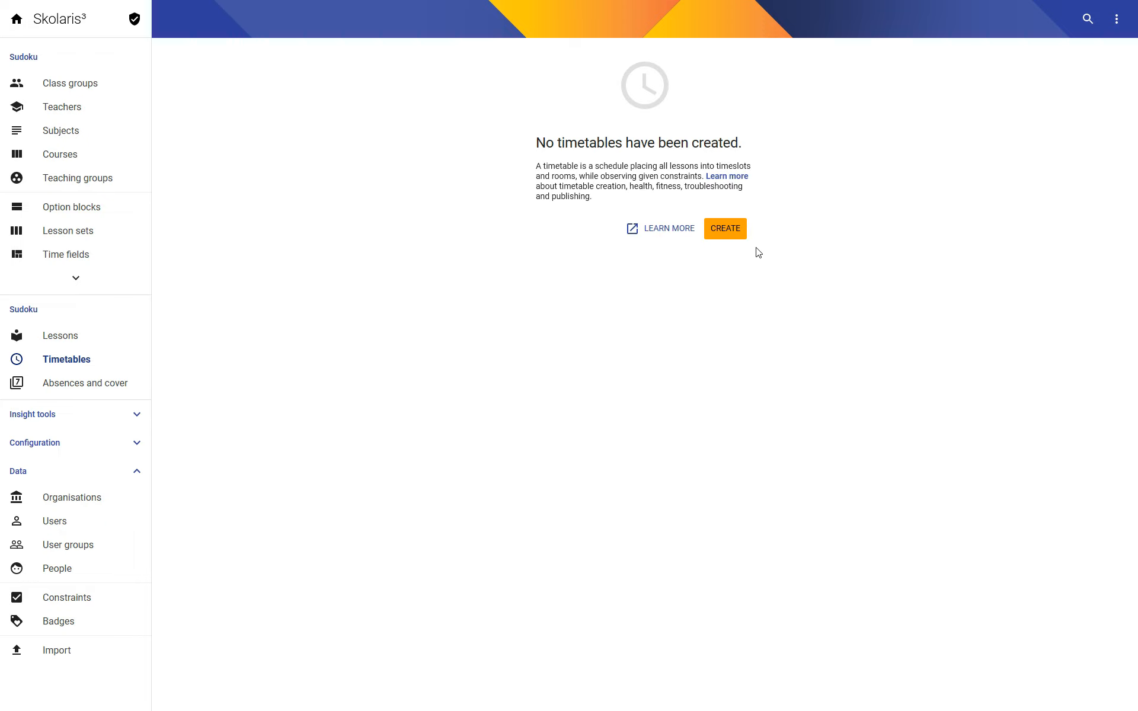
# Step: Create an empty timetable named Draft 1 without the wizard
pyautogui.click(1114, 19)
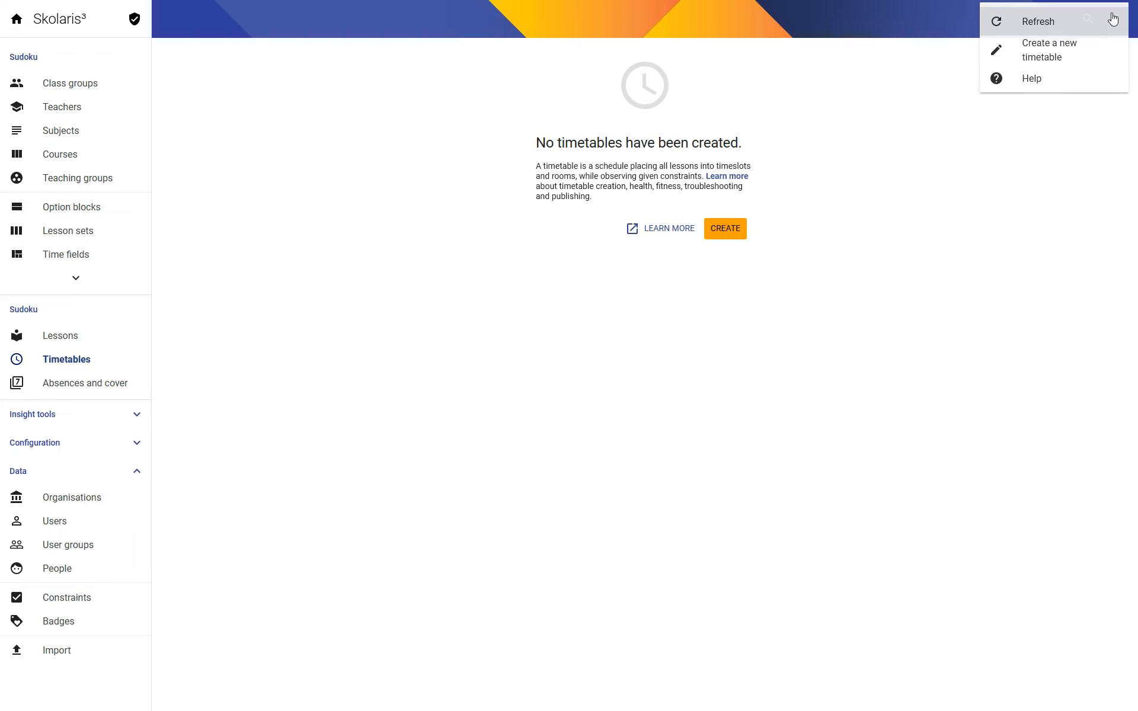
pyautogui.click(1062, 57)
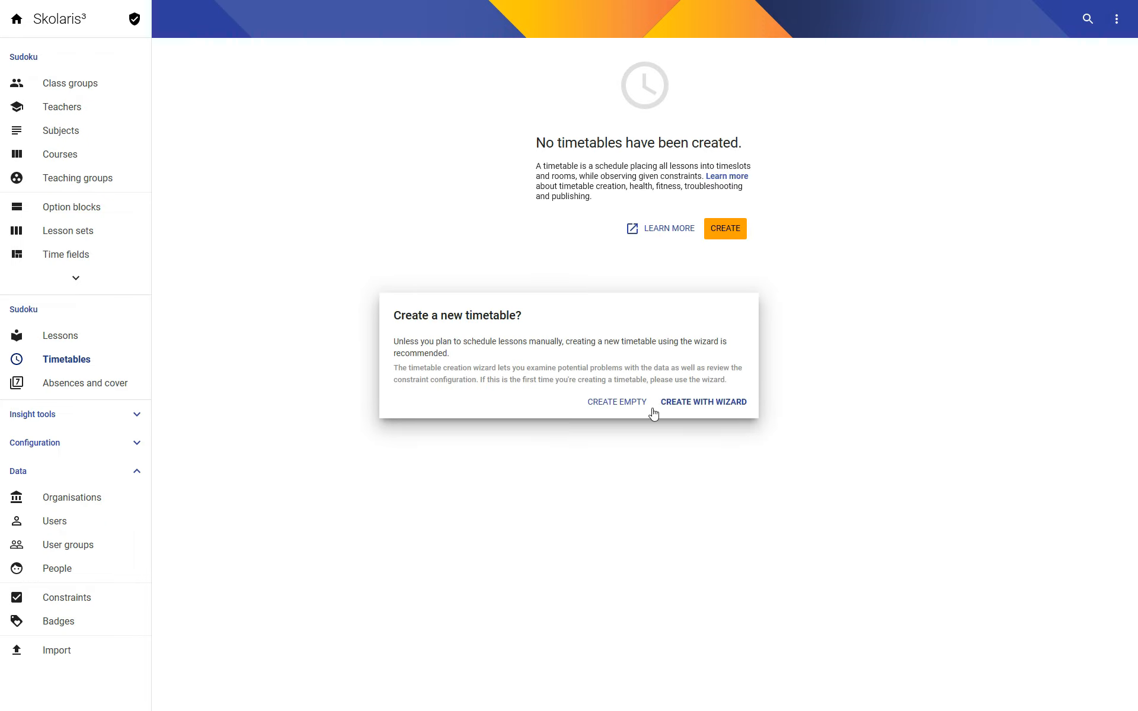
pyautogui.click(620, 401)
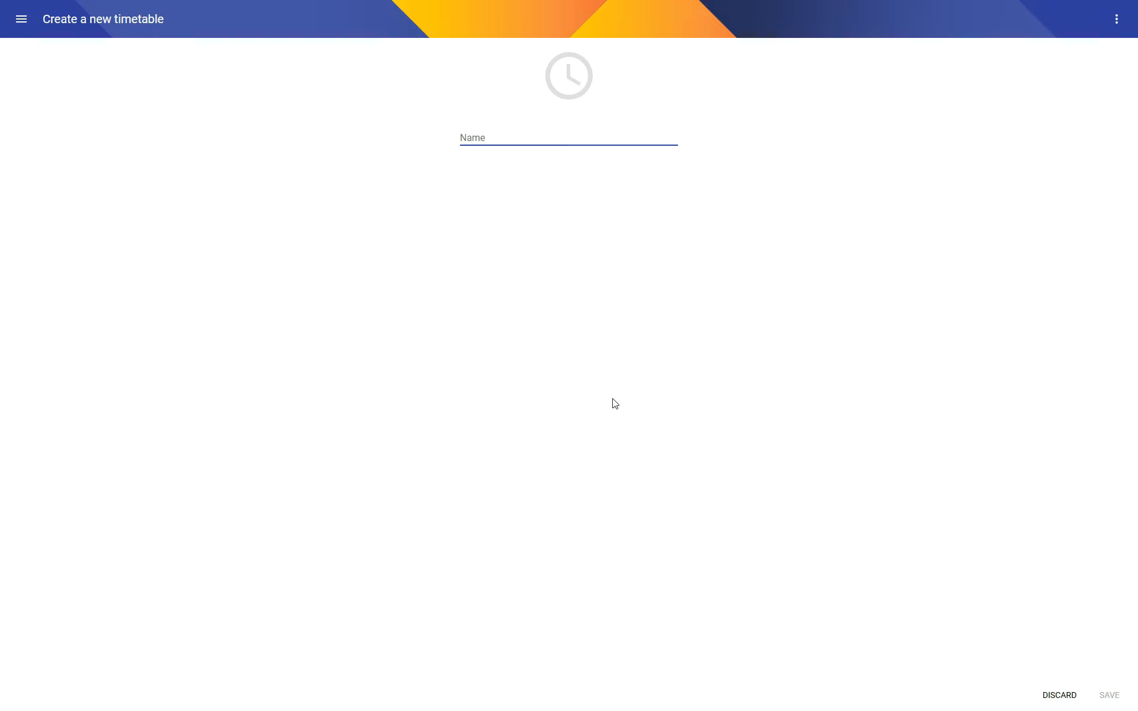
pyautogui.write('Draft 1')
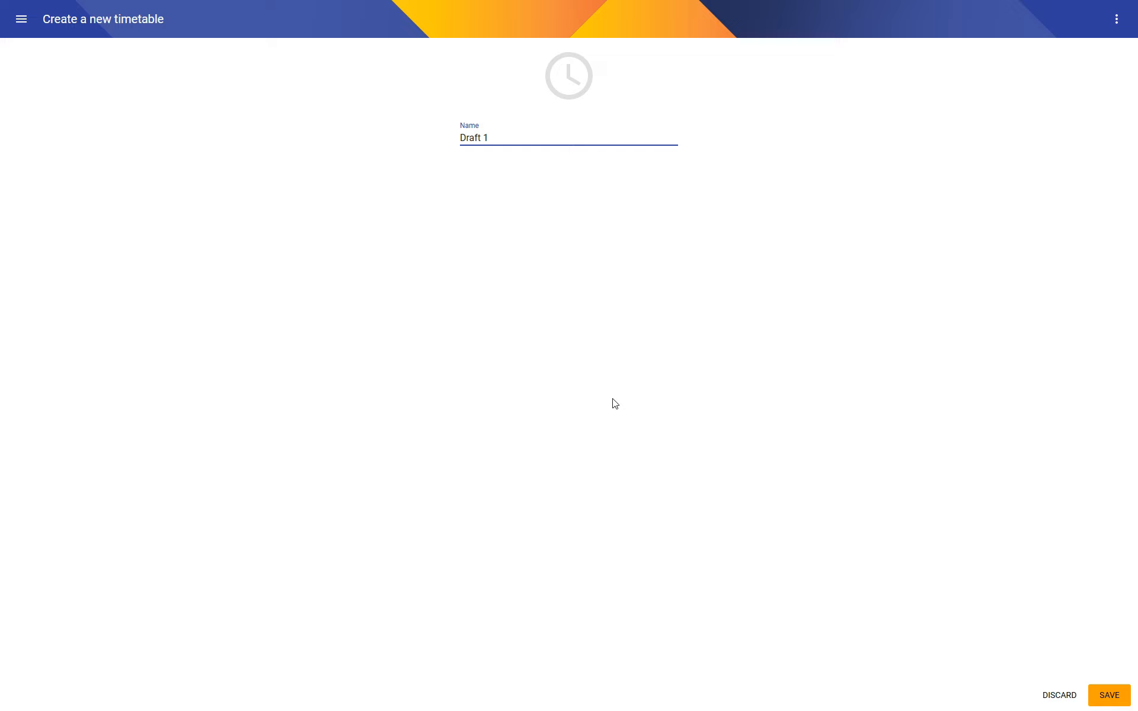
pyautogui.press('Return')
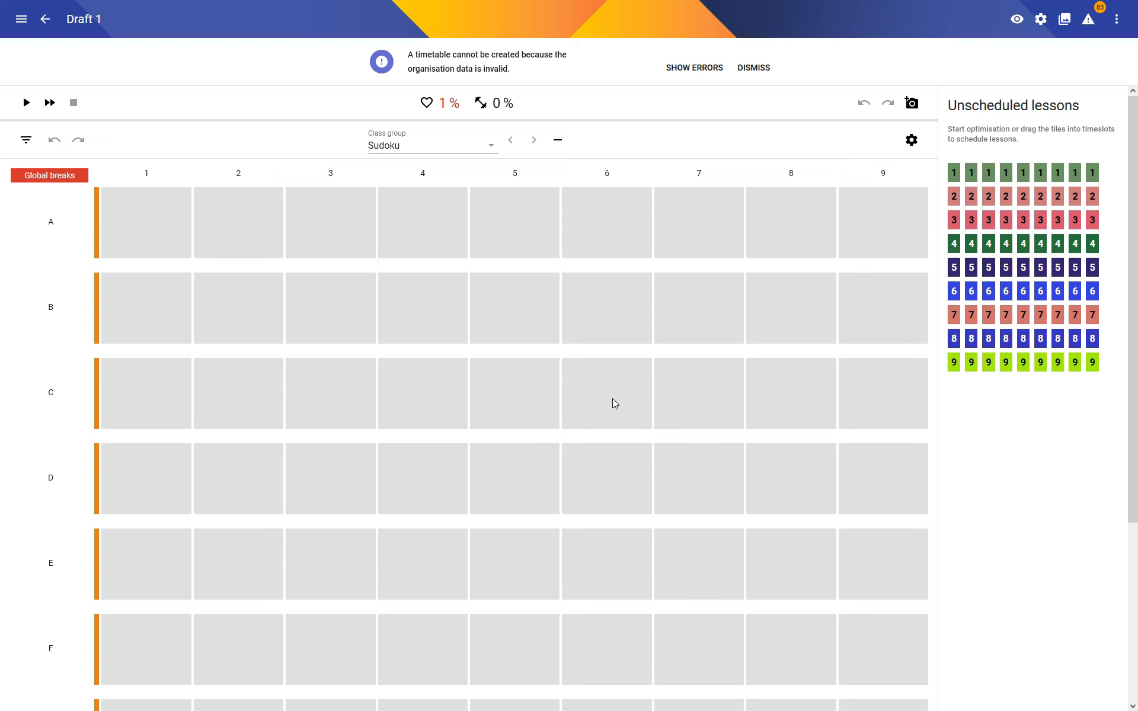
# Step: Check the data errors, then set the Sudoku class group's latest school start to period 1 and maximum periods per day to 9
pyautogui.click(692, 68)
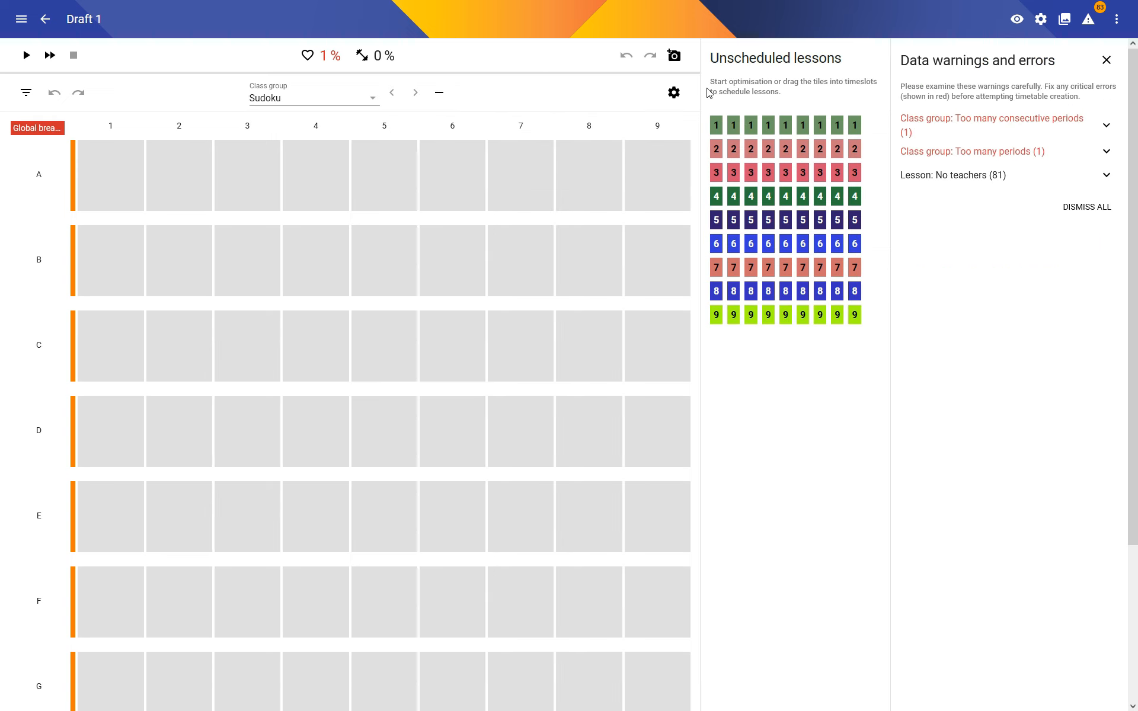
pyautogui.click(969, 155)
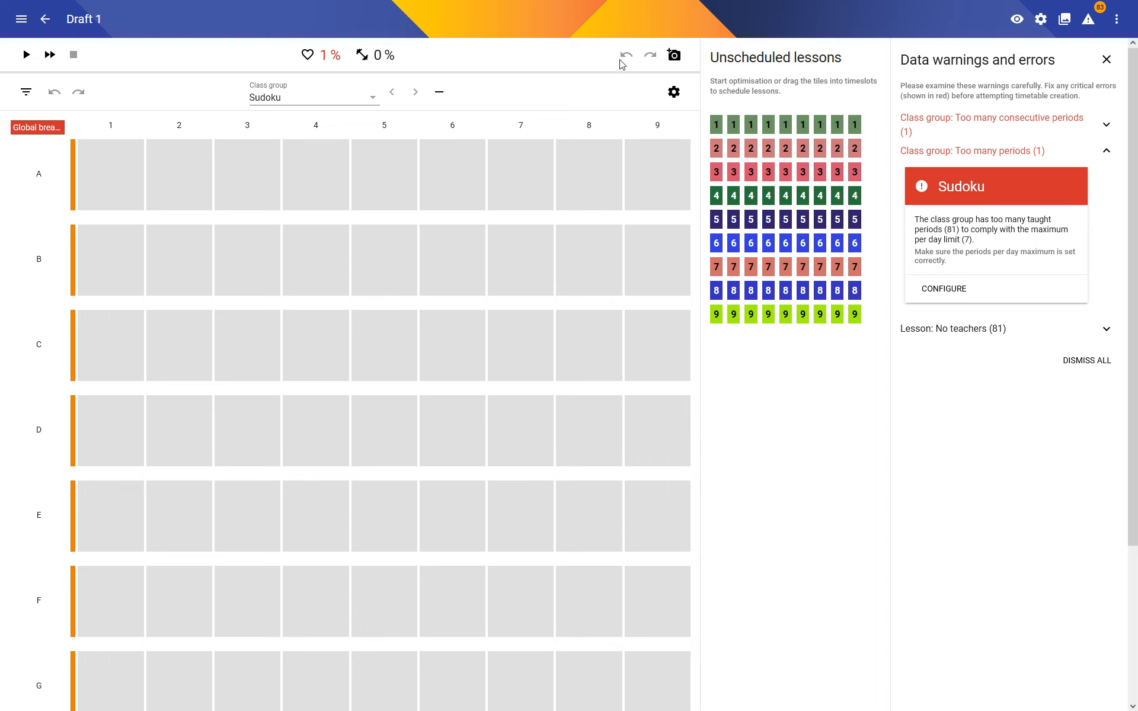
pyautogui.click(673, 93)
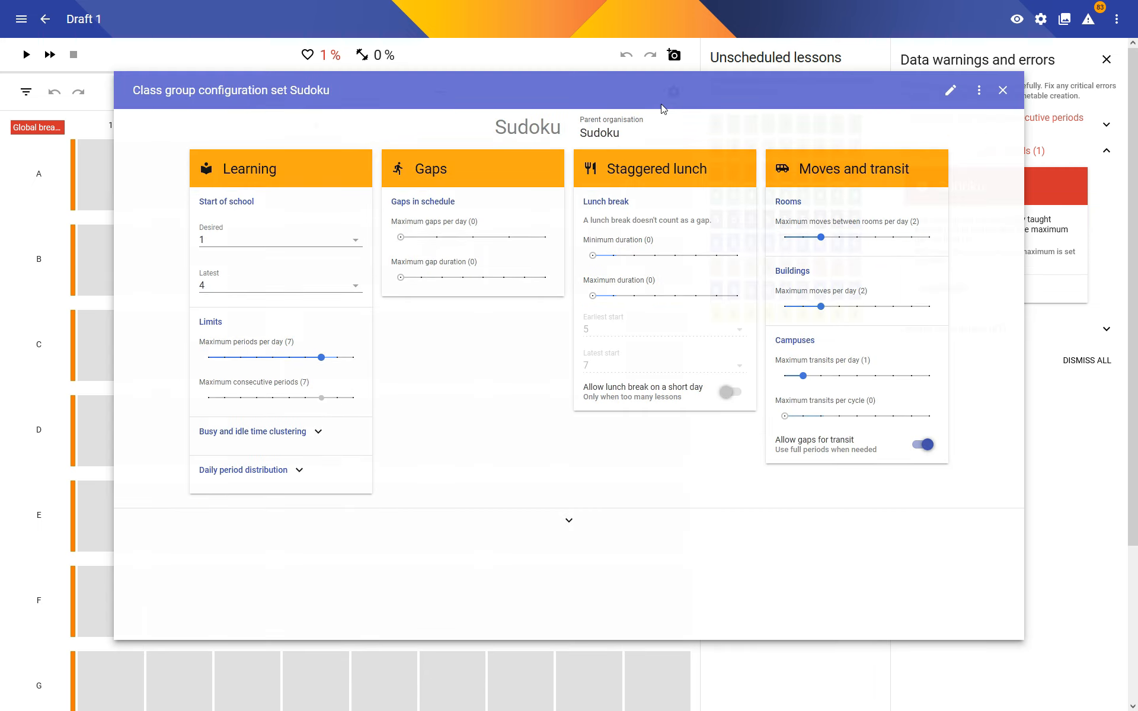
pyautogui.click(254, 236)
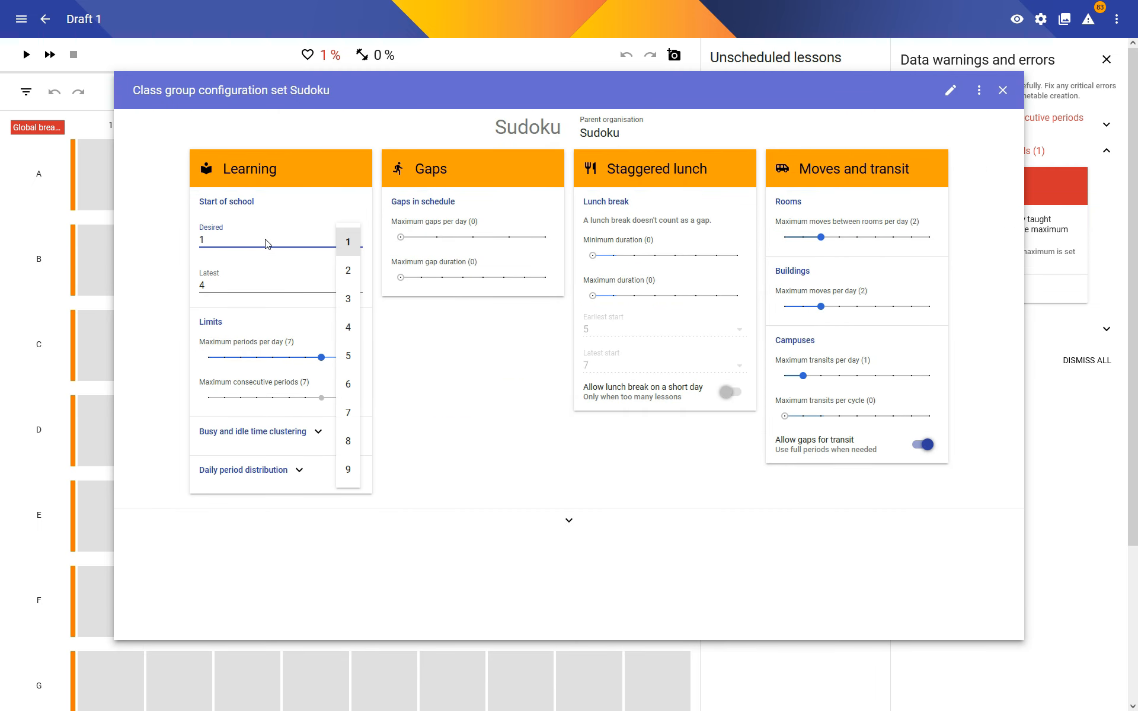
pyautogui.click(345, 249)
pyautogui.click(295, 285)
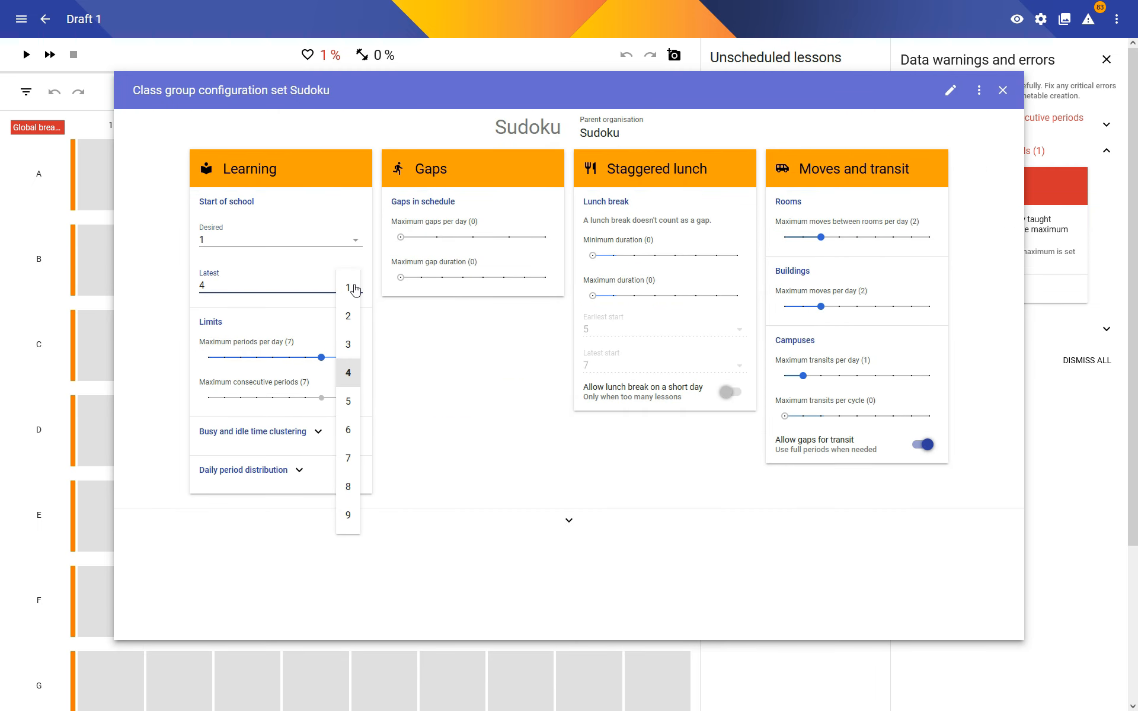
pyautogui.click(352, 287)
pyautogui.moveTo(322, 359); pyautogui.dragTo(363, 373)
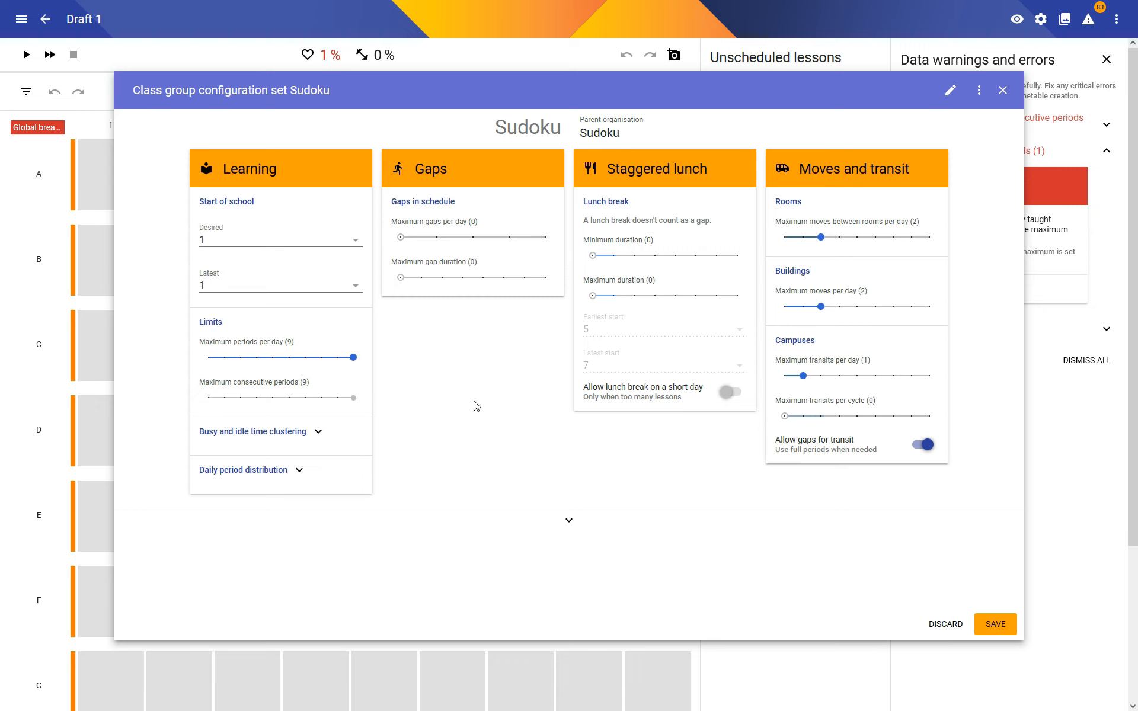
pyautogui.click(1002, 625)
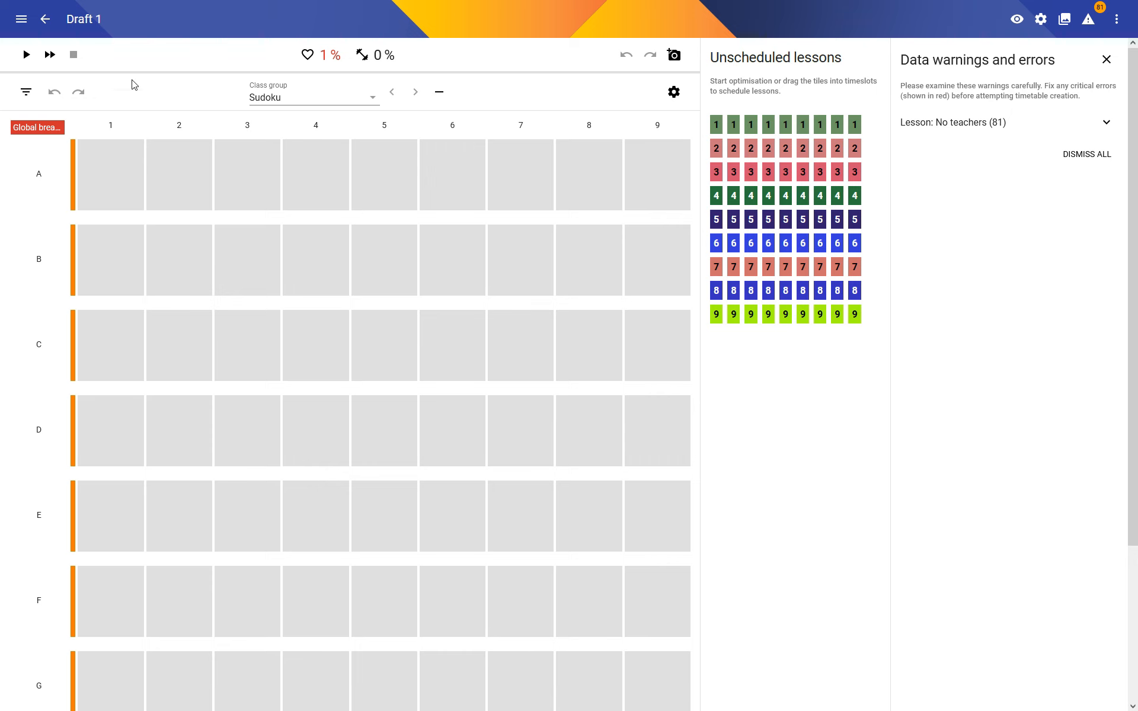
# Step: Run the optimisation of Draft 1, close the data warnings and review the generated timetable across all days
pyautogui.click(29, 55)
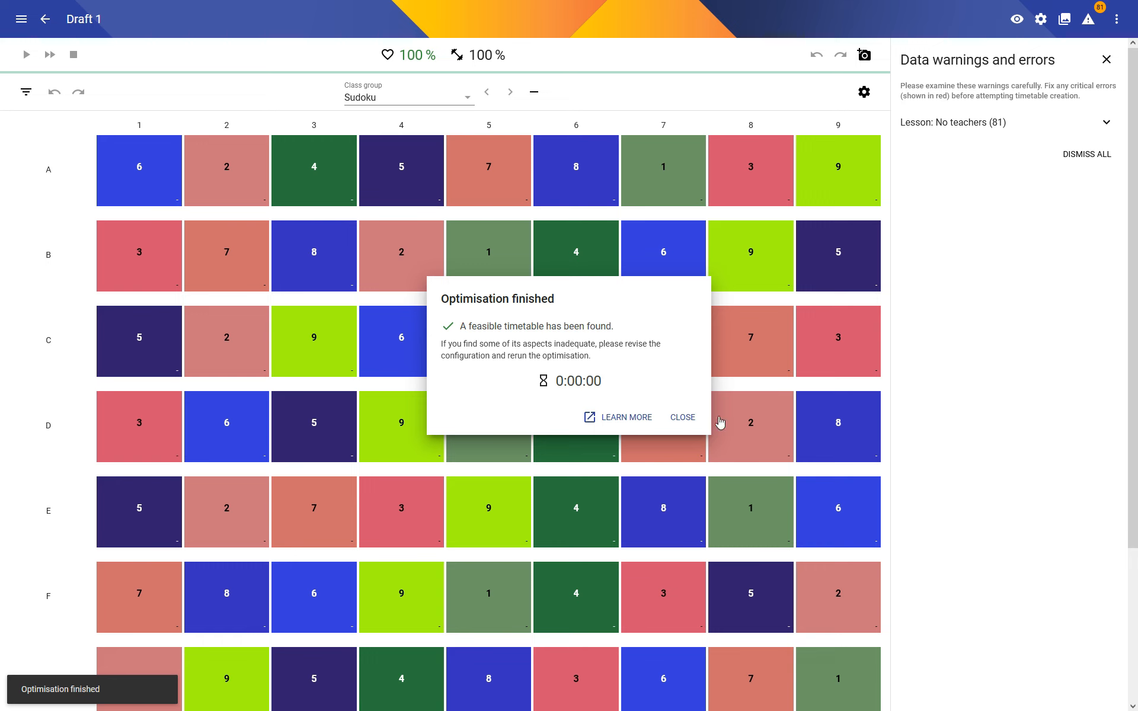
pyautogui.click(683, 417)
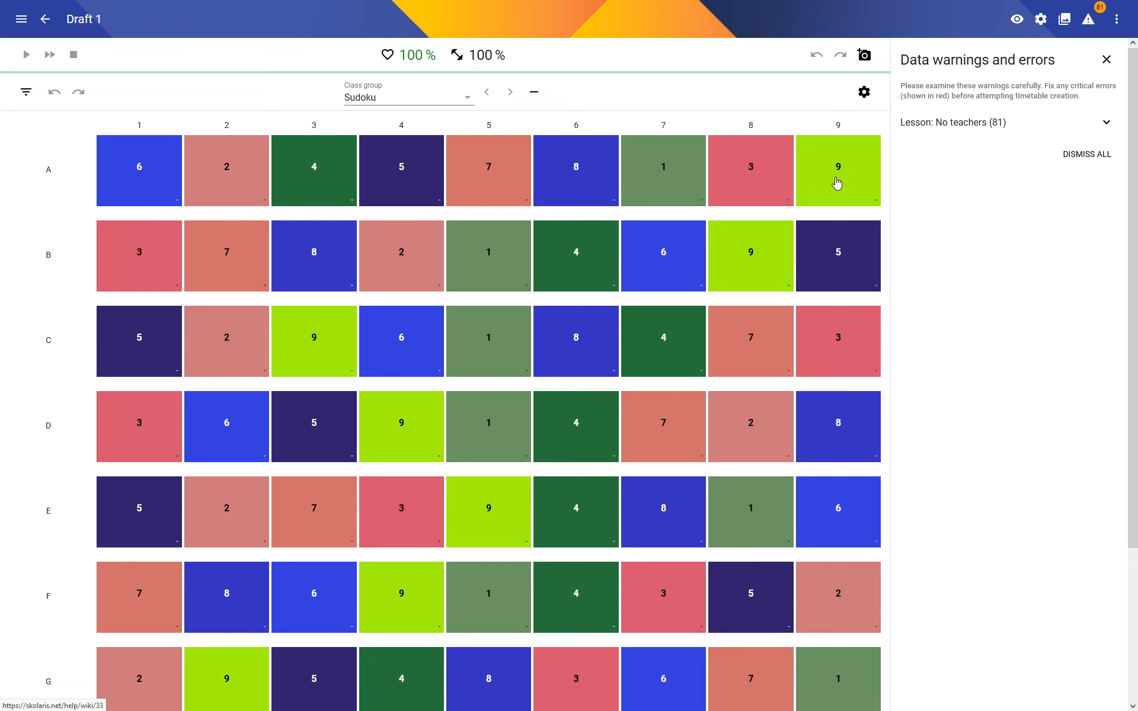
pyautogui.click(1107, 59)
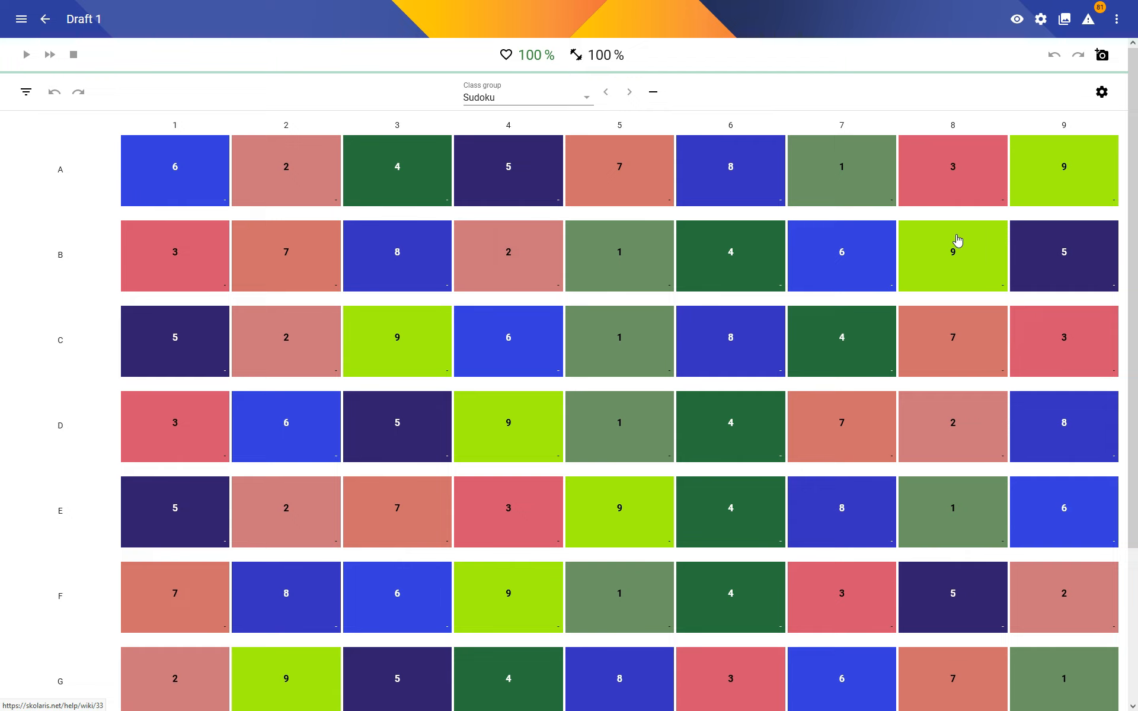
pyautogui.scroll(-3, 901, 288)
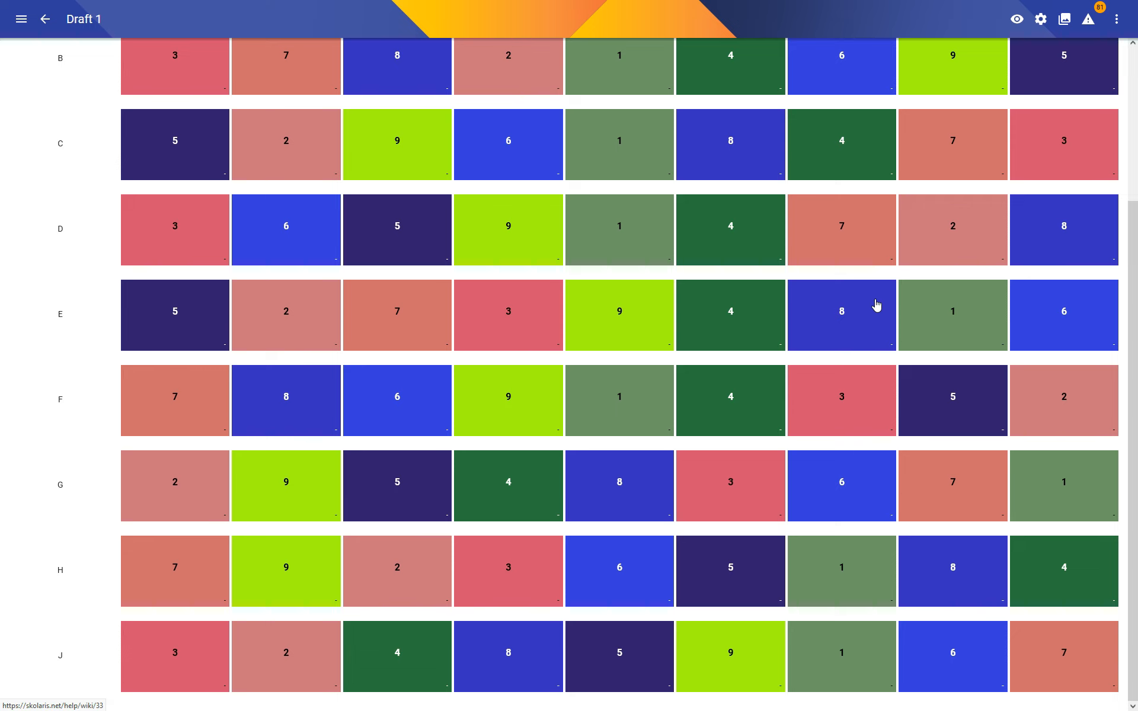
pyautogui.scroll(3, 741, 383)
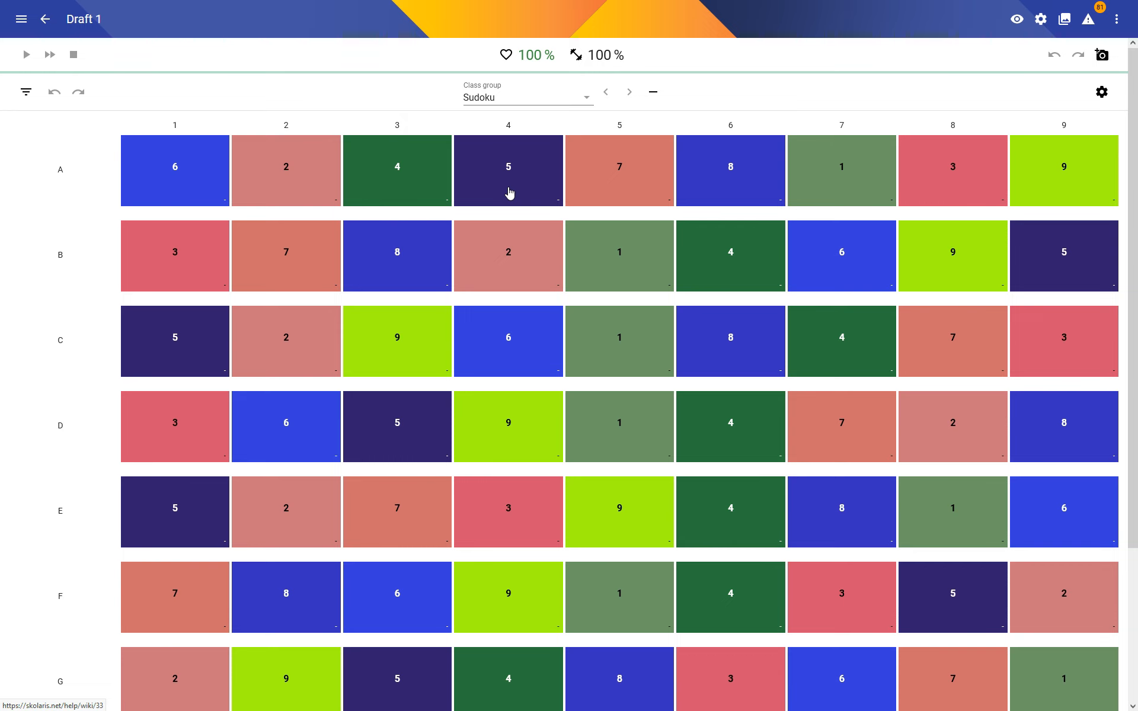
# Step: Reduce the lesson tile height so all days fit on one screen, and hide the breaks in the timetable's visual settings
pyautogui.click(1017, 20)
pyautogui.click(992, 305)
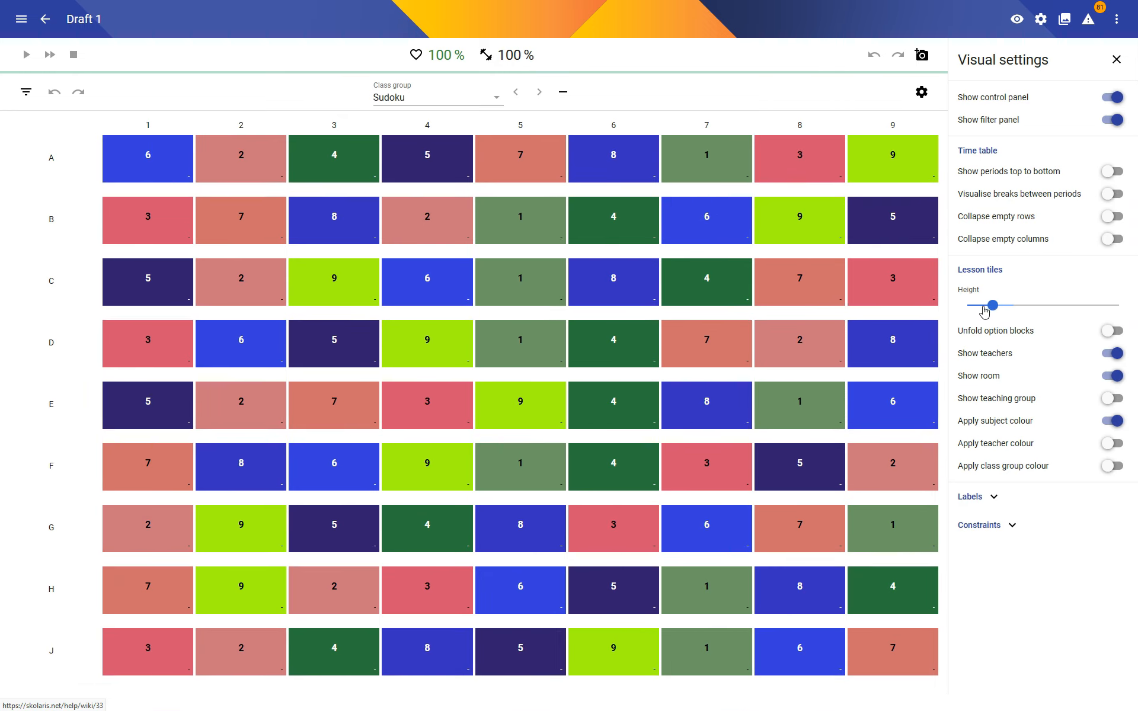
pyautogui.click(1011, 524)
pyautogui.click(1112, 546)
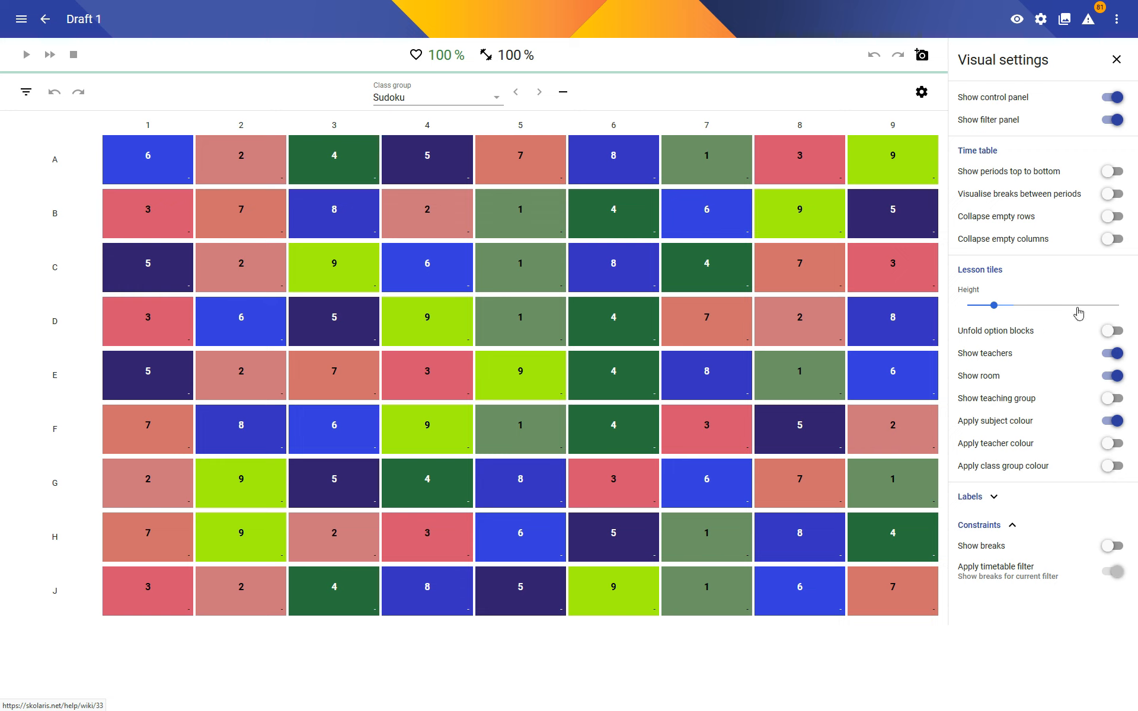
pyautogui.moveTo(994, 306); pyautogui.dragTo(999, 306)
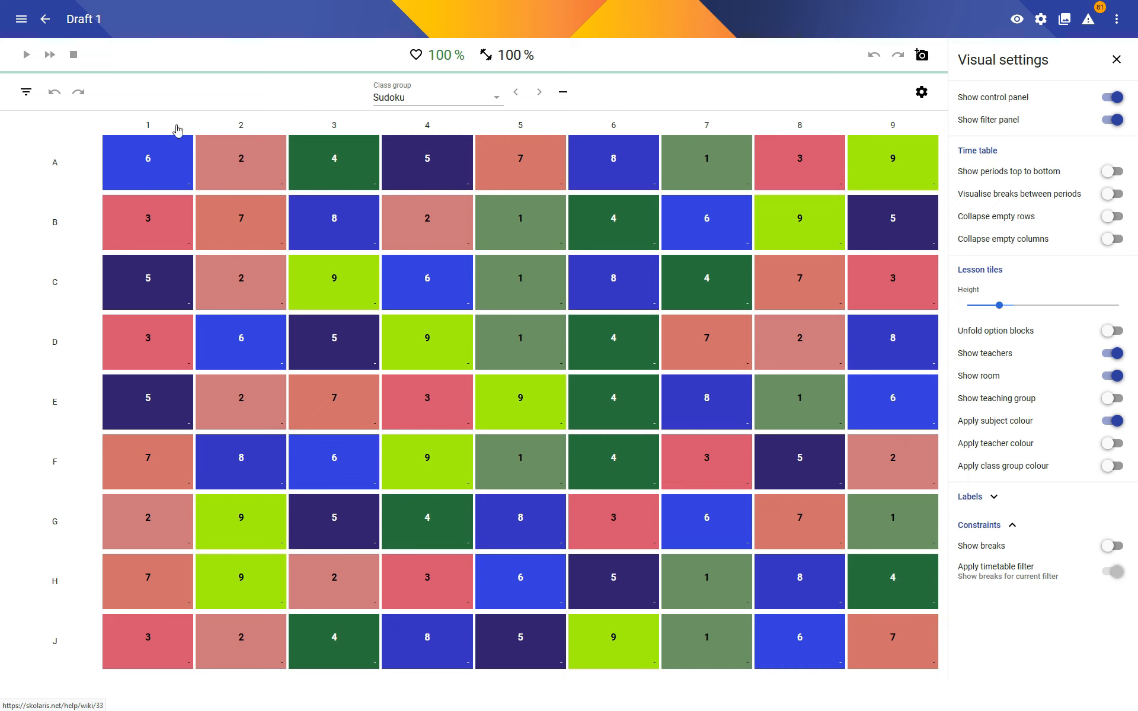
# Step: Leave the timetable and create a teacher with the code 1
pyautogui.click(45, 18)
pyautogui.click(76, 111)
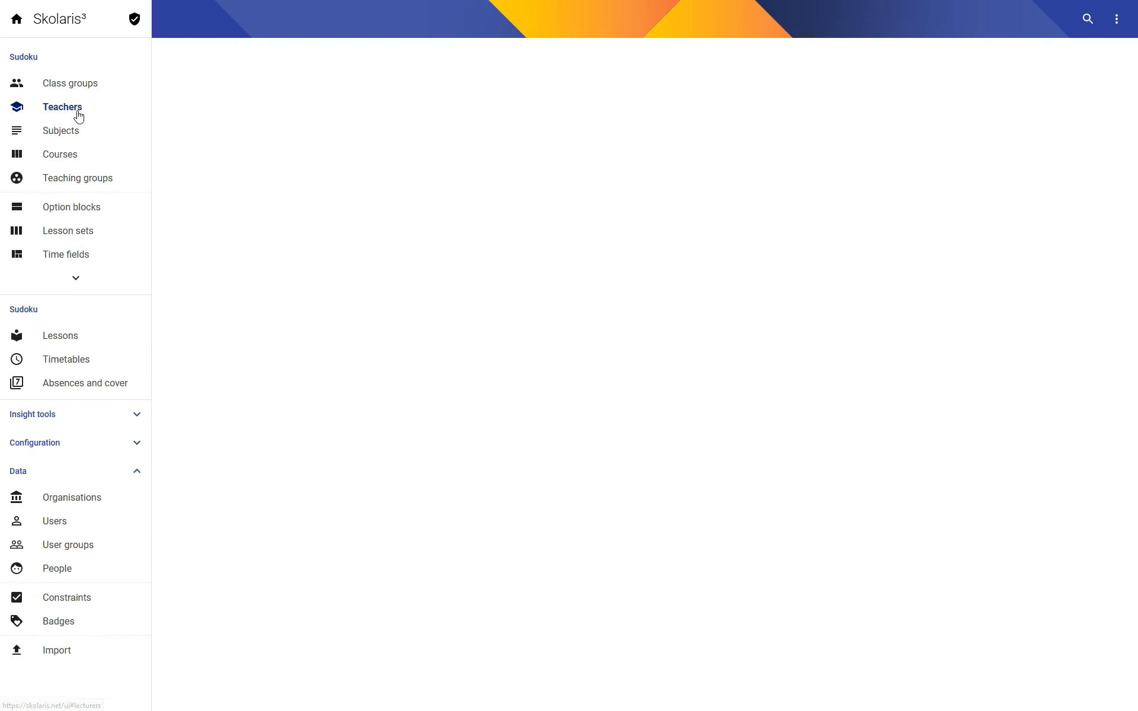
pyautogui.click(733, 206)
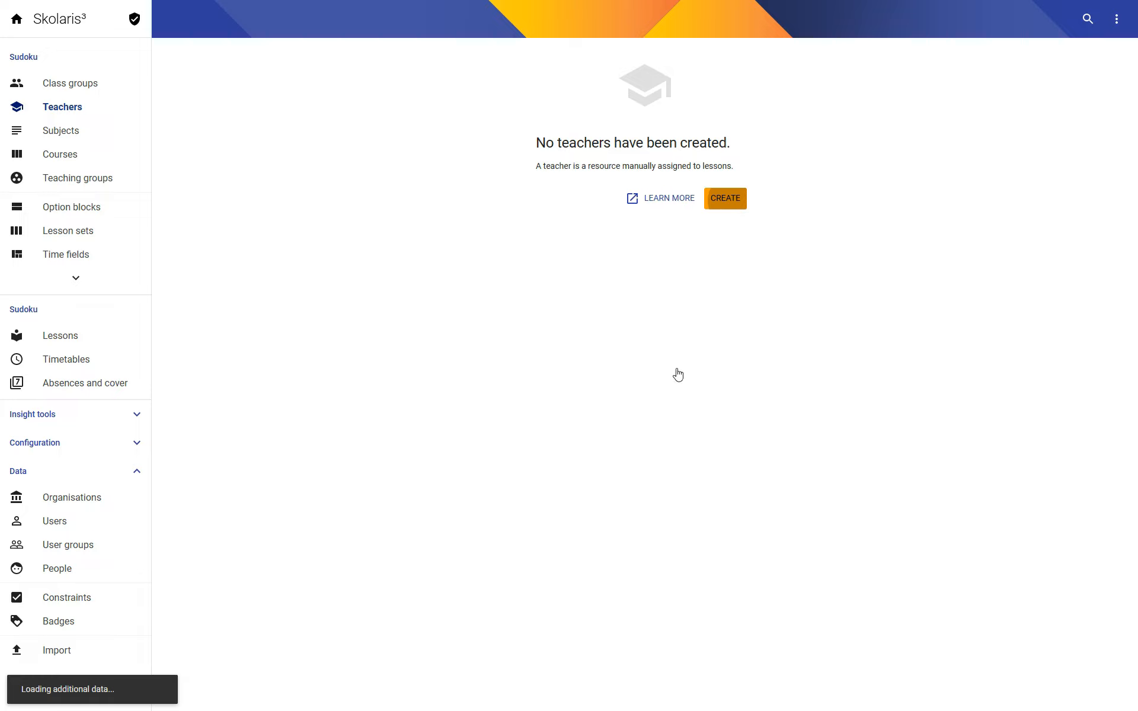
pyautogui.write('1')
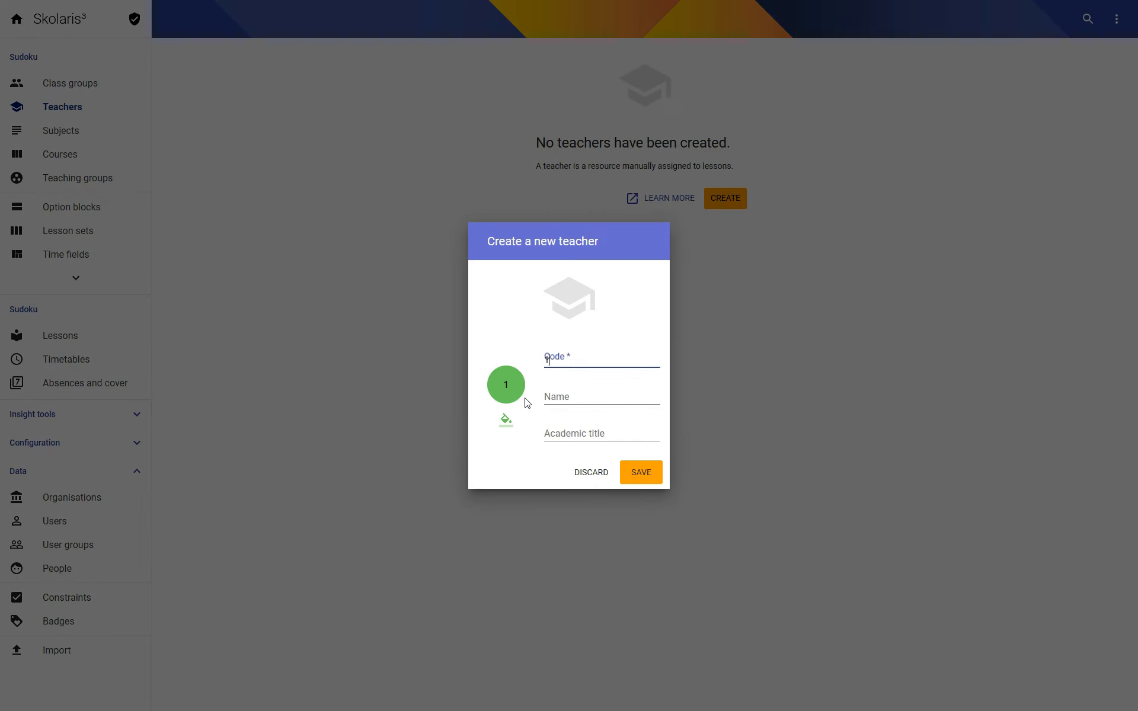
pyautogui.press('Return')
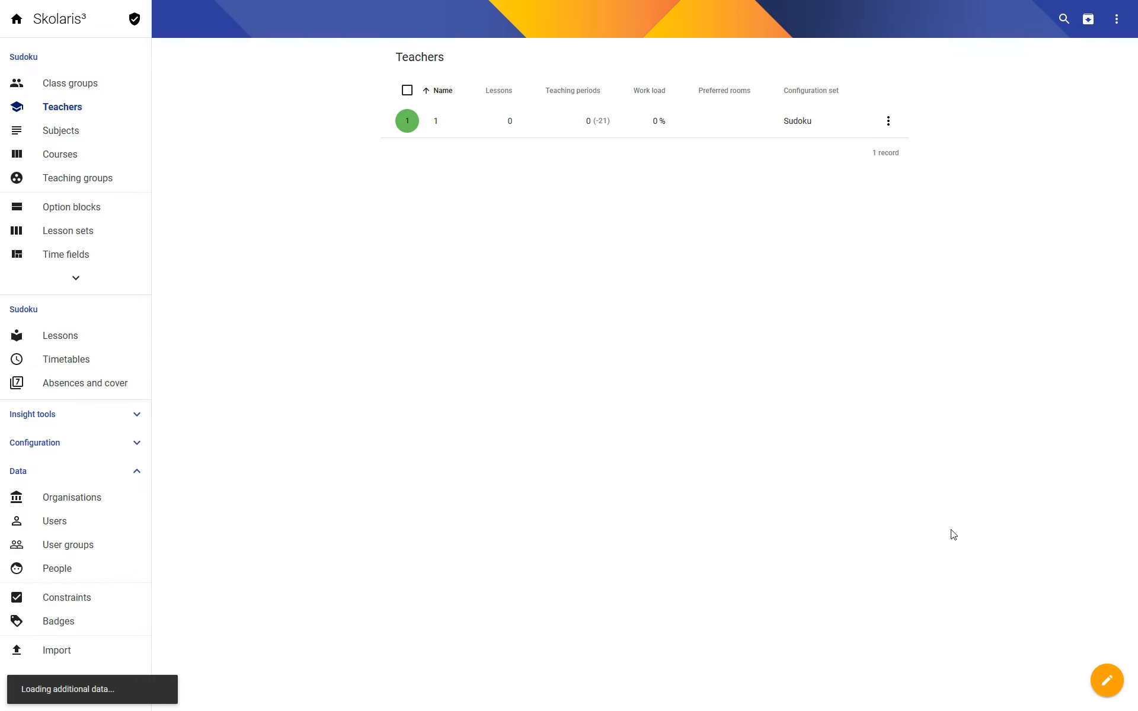
# Step: Create the remaining teachers with the codes 2 to 9
pyautogui.click(1106, 680)
pyautogui.write('2')
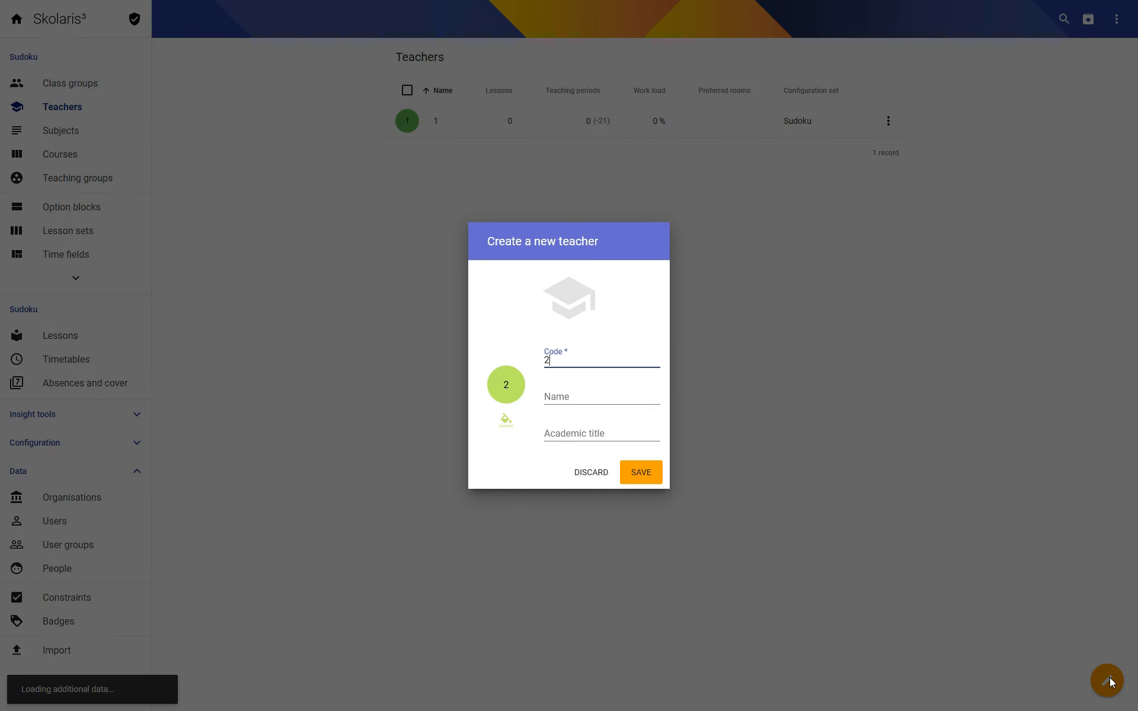
pyautogui.press('Return')
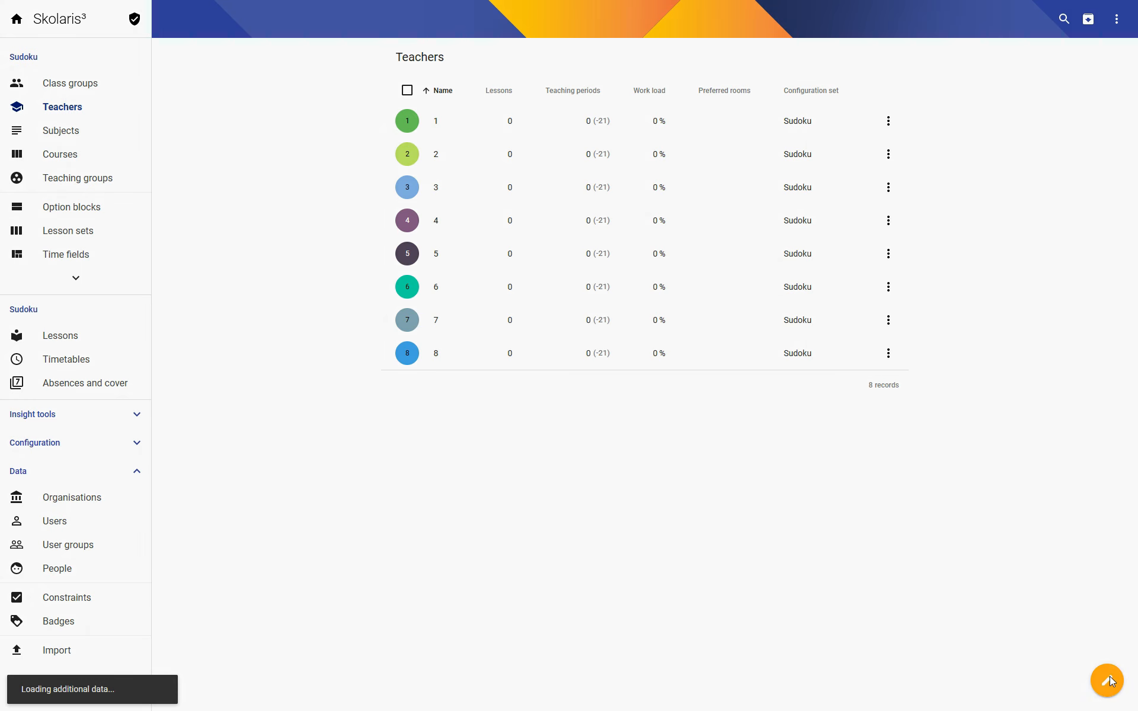
pyautogui.click(1107, 680)
pyautogui.write('9')
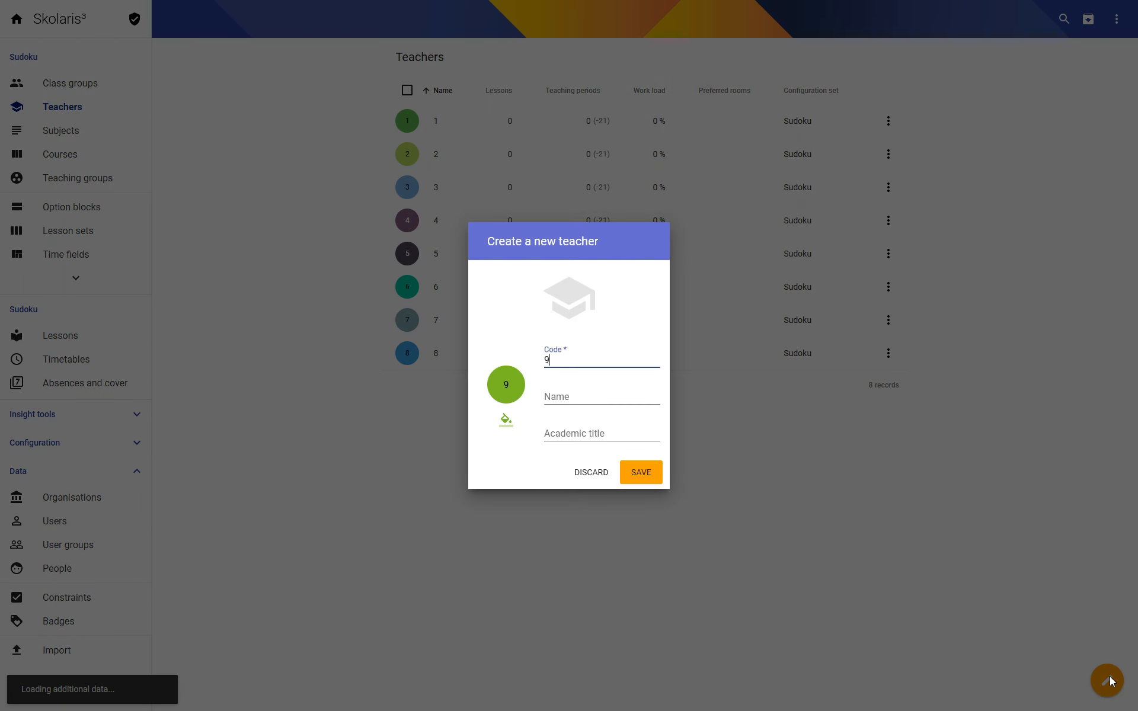
pyautogui.press('Return')
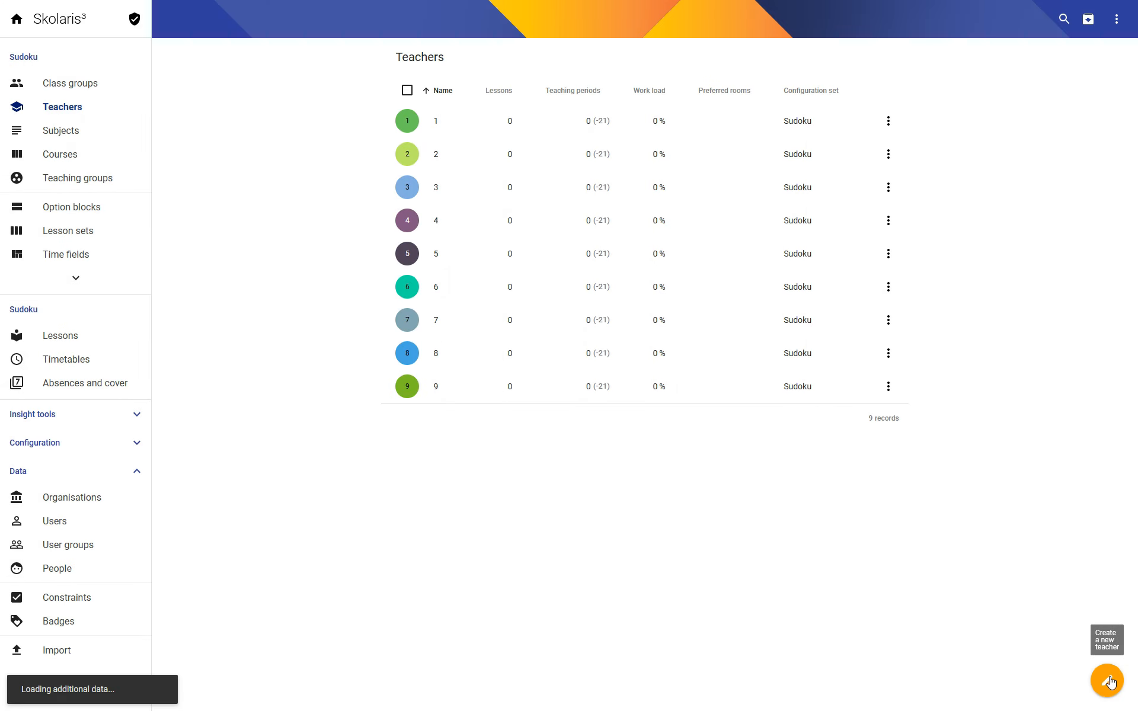
# Step: Filter the lessons by 1, assign teacher 1 to all lessons of subject 1 and save the change
pyautogui.click(63, 347)
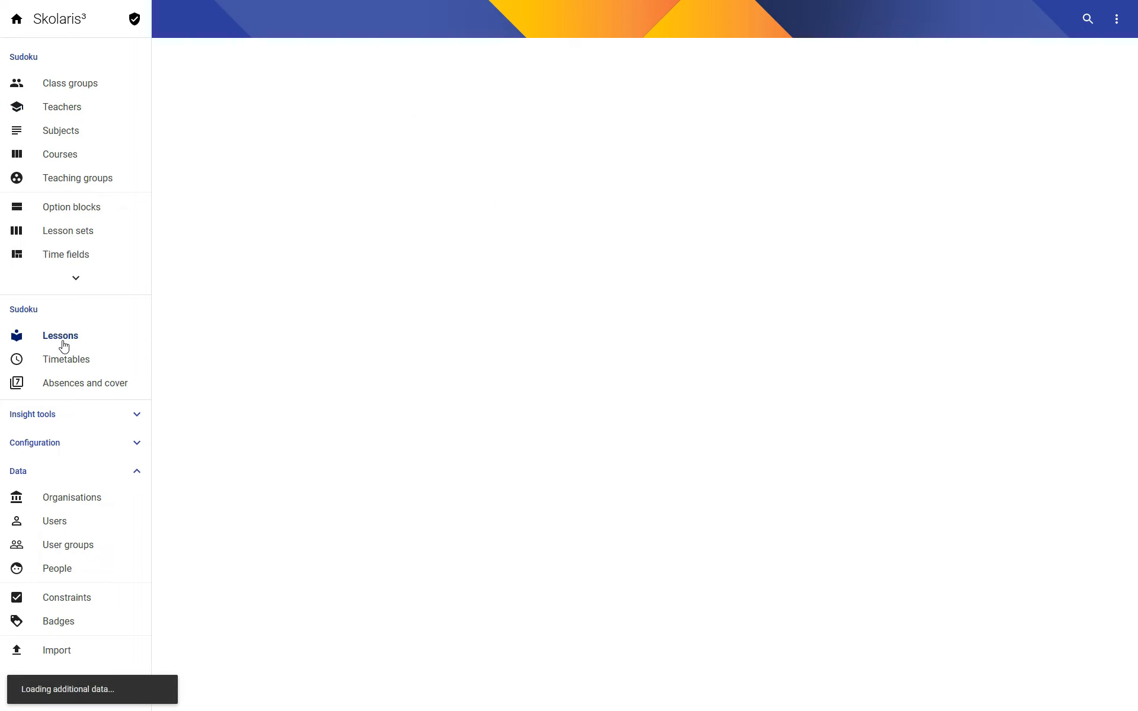
pyautogui.click(1084, 22)
pyautogui.write('1')
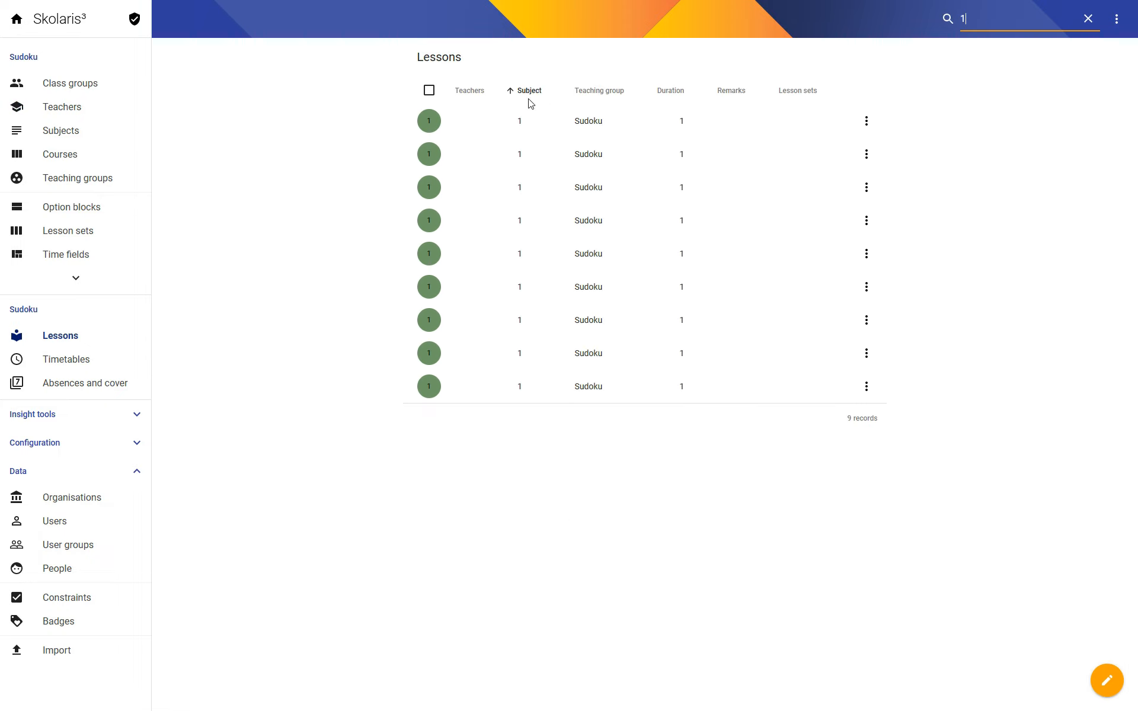
pyautogui.click(429, 90)
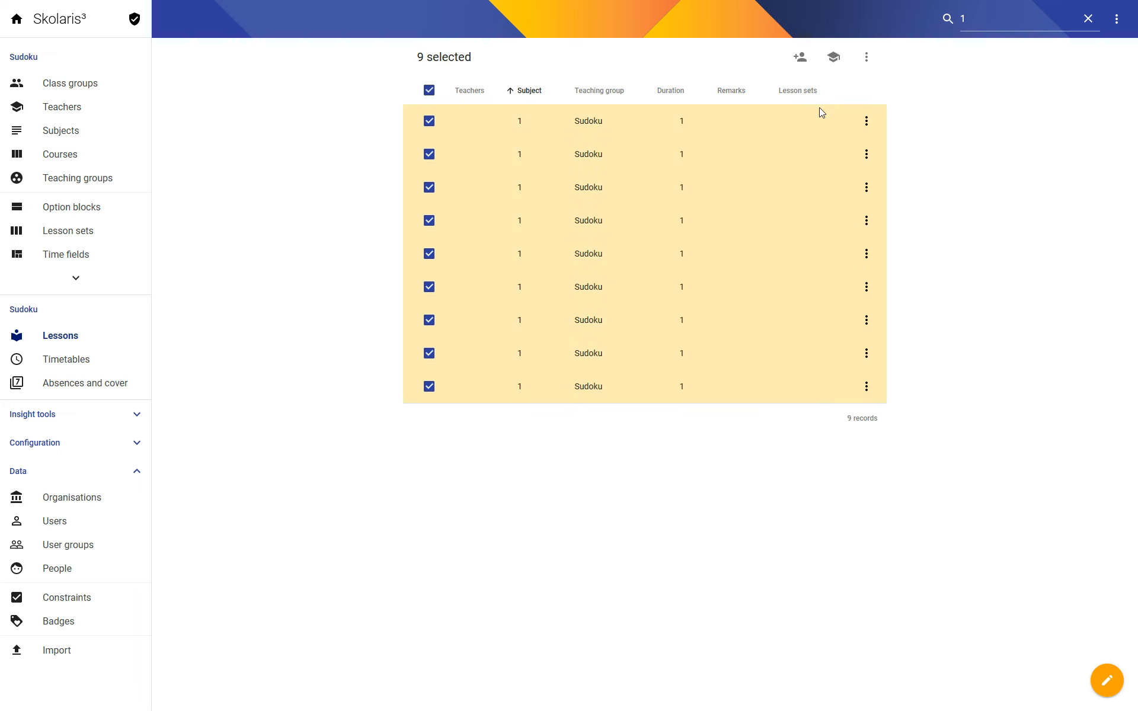
pyautogui.click(800, 57)
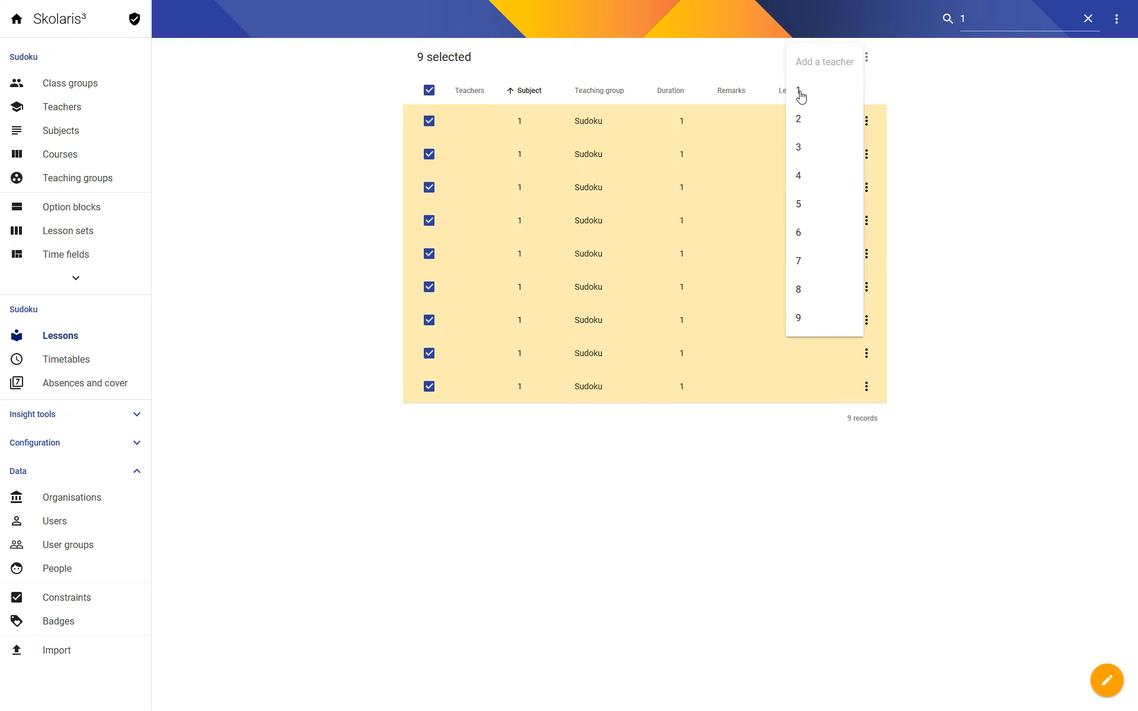
pyautogui.click(800, 95)
pyautogui.hotkey('ctrl', 's')
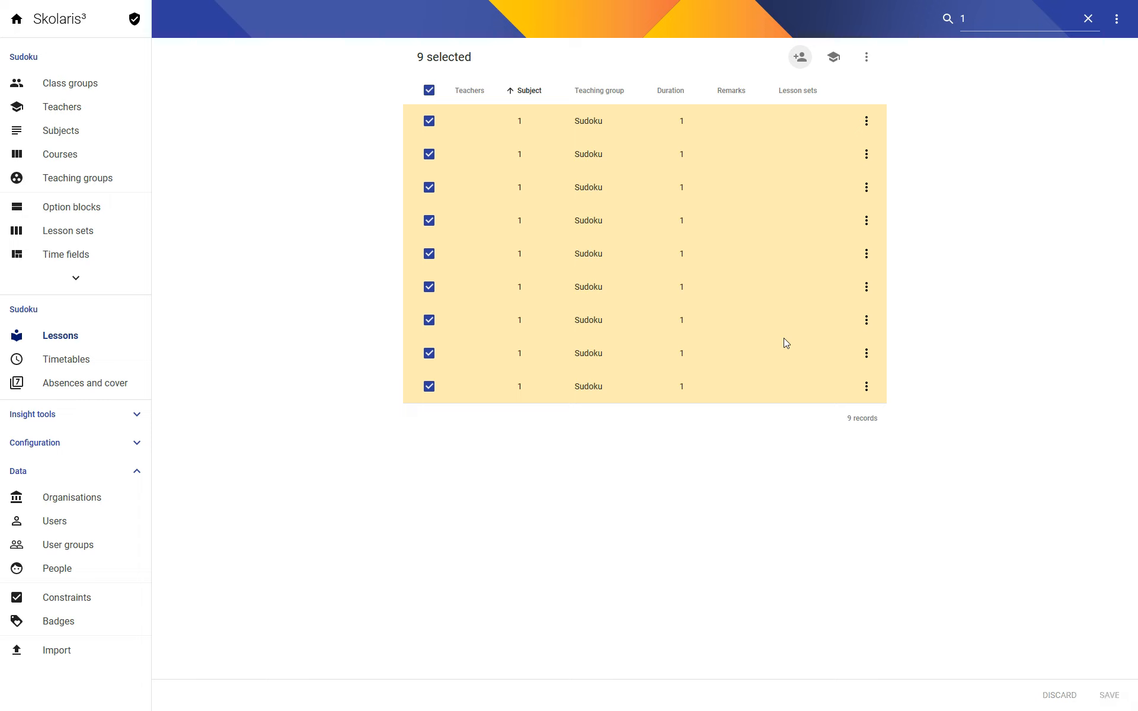
# Step: Filter the lessons by 2, assign teacher 2 to all lessons of subject 2 and save the change
pyautogui.click(971, 19)
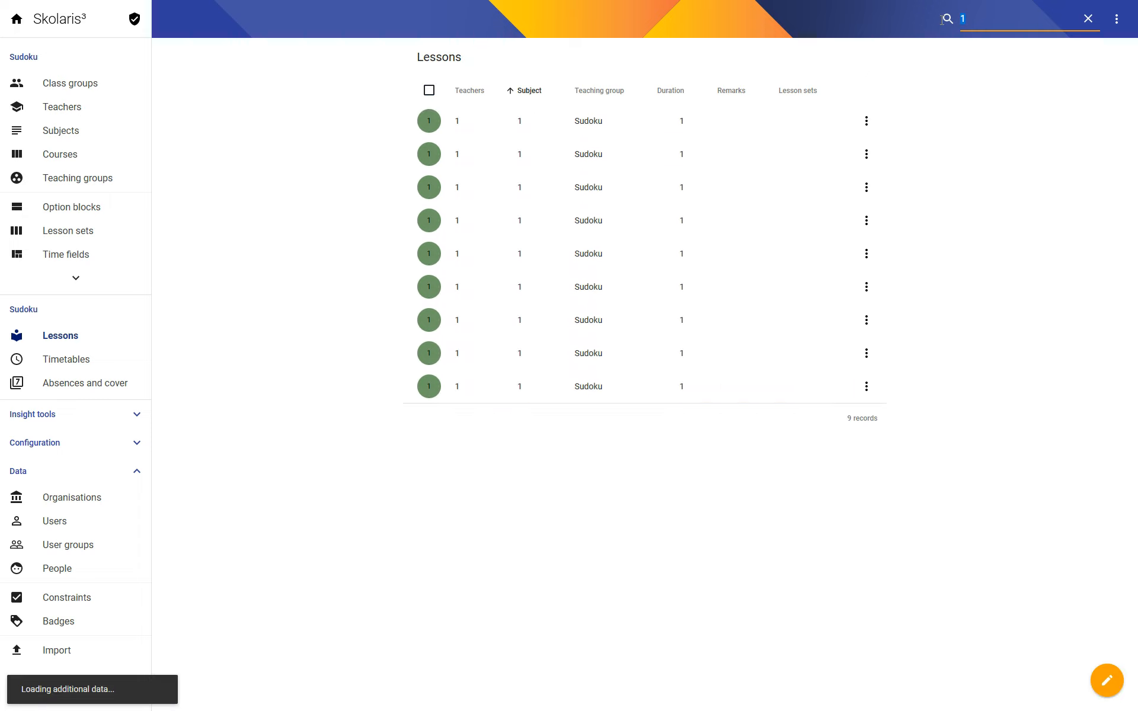
pyautogui.press('BackSpace')
pyautogui.write('2')
pyautogui.click(429, 91)
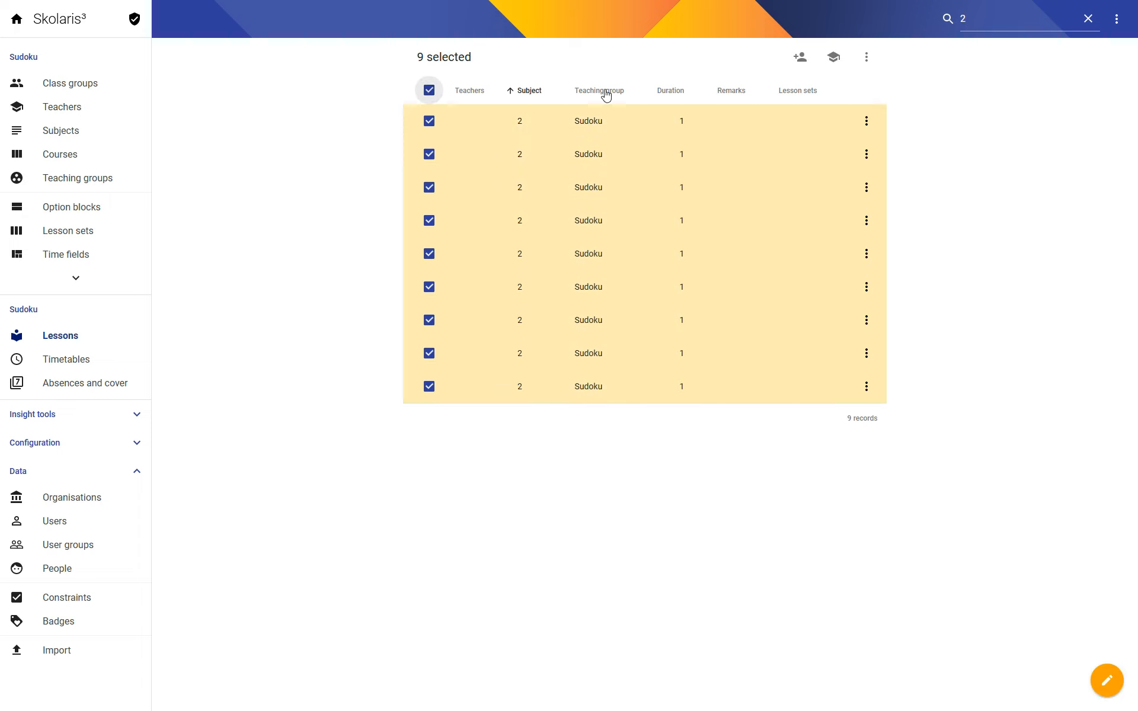
pyautogui.click(800, 55)
pyautogui.click(802, 120)
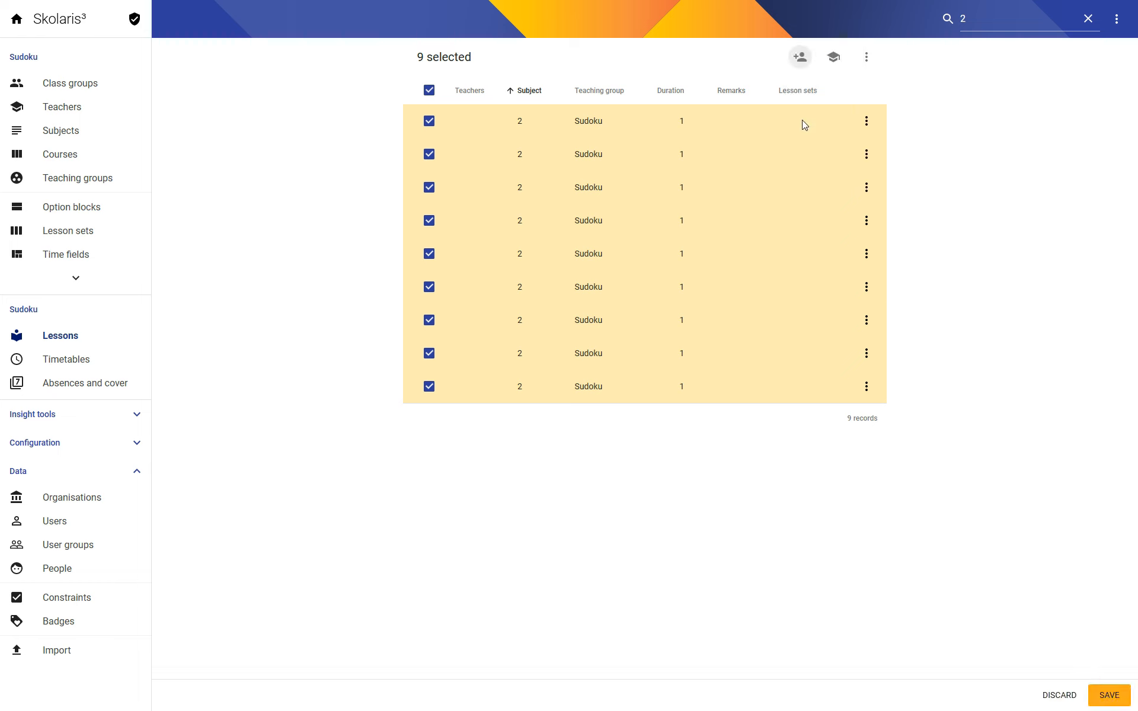
pyautogui.hotkey('ctrl', 's')
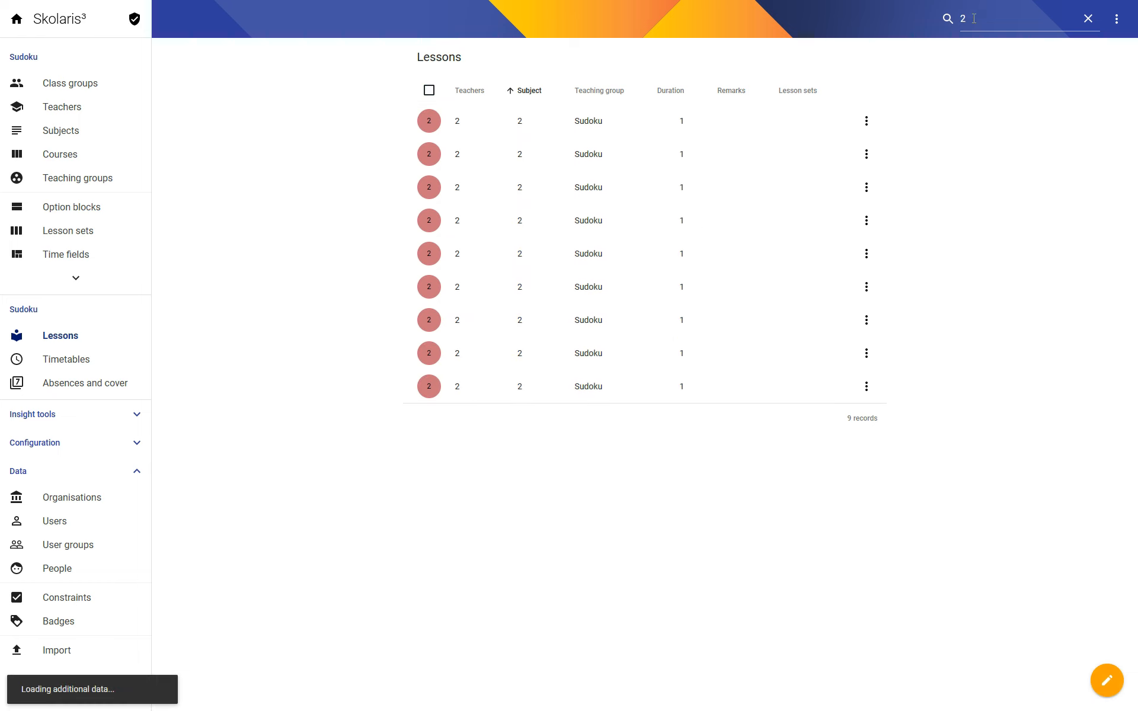
# Step: Assign teachers 3 to 9 to all lessons of the matching subjects, filtering the lesson list by each number
pyautogui.doubleClick(973, 19)
pyautogui.write('3')
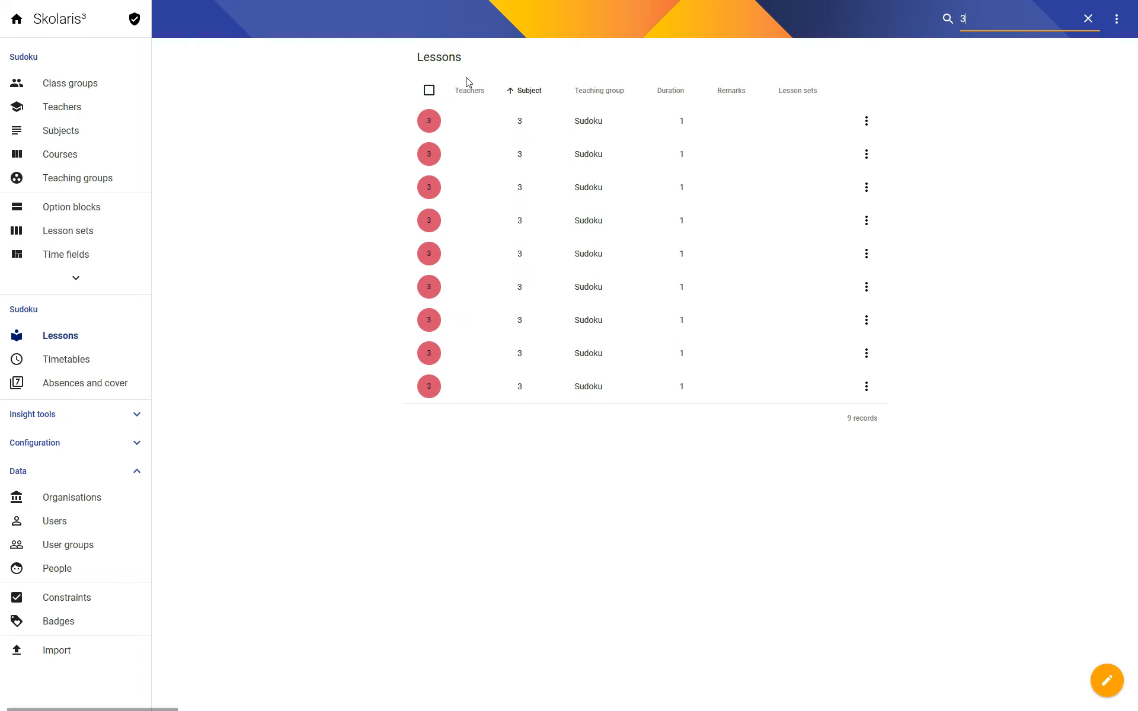
pyautogui.click(428, 93)
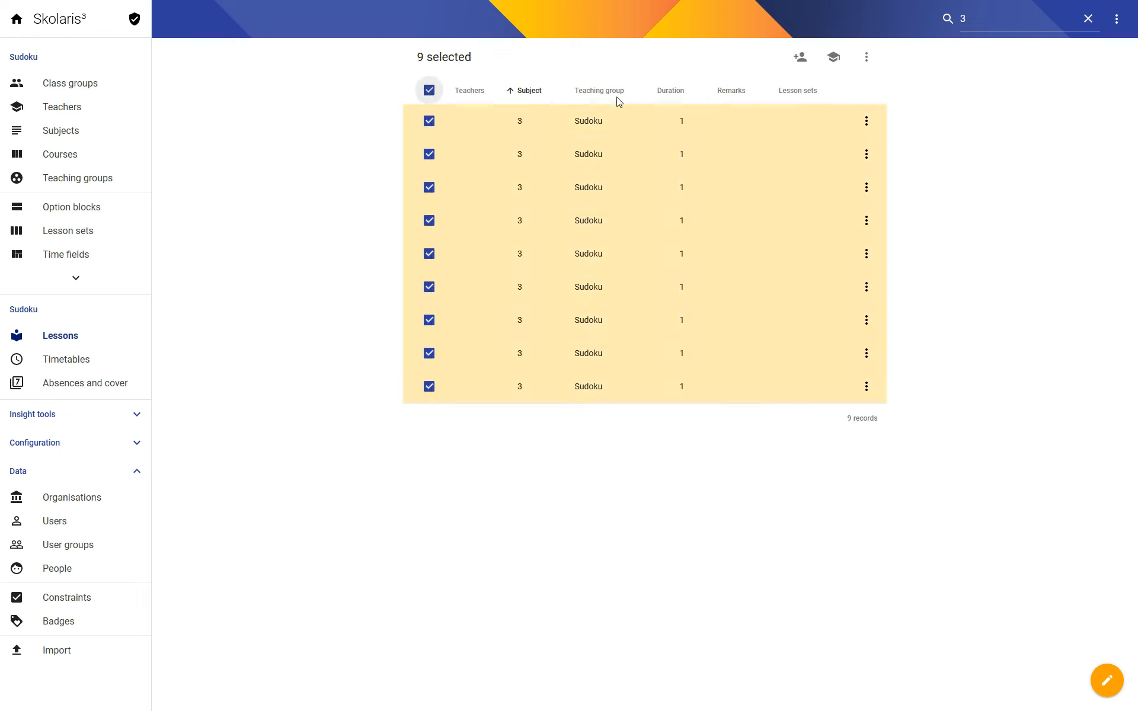
pyautogui.click(800, 64)
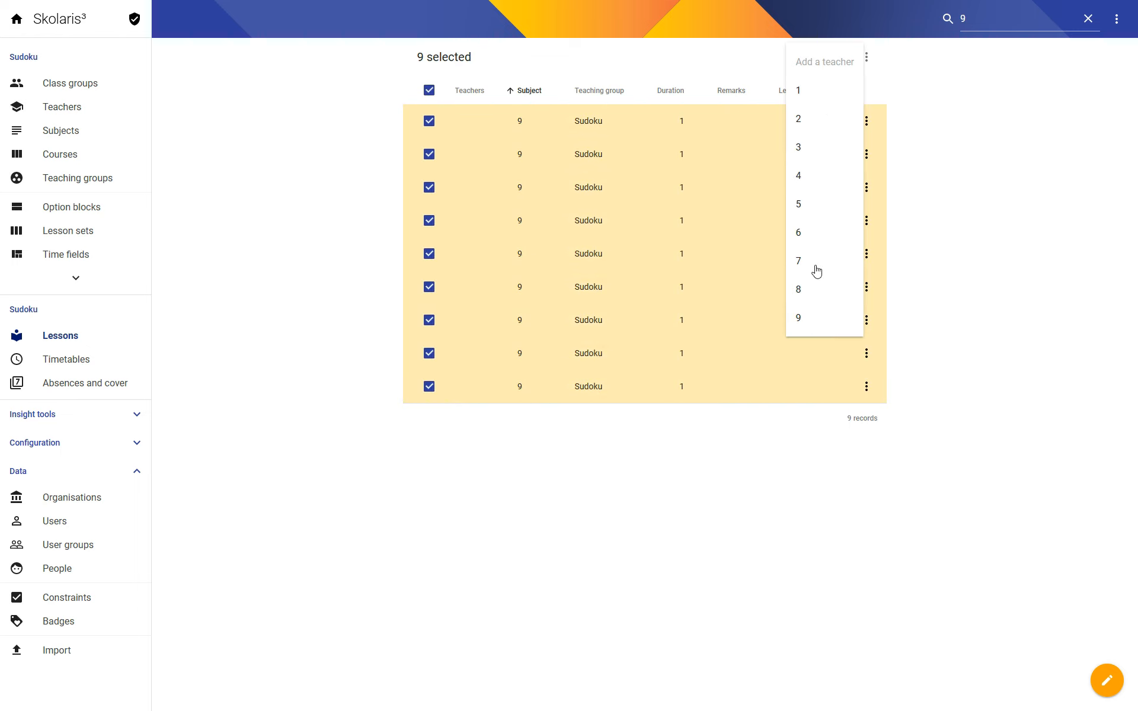
pyautogui.click(823, 317)
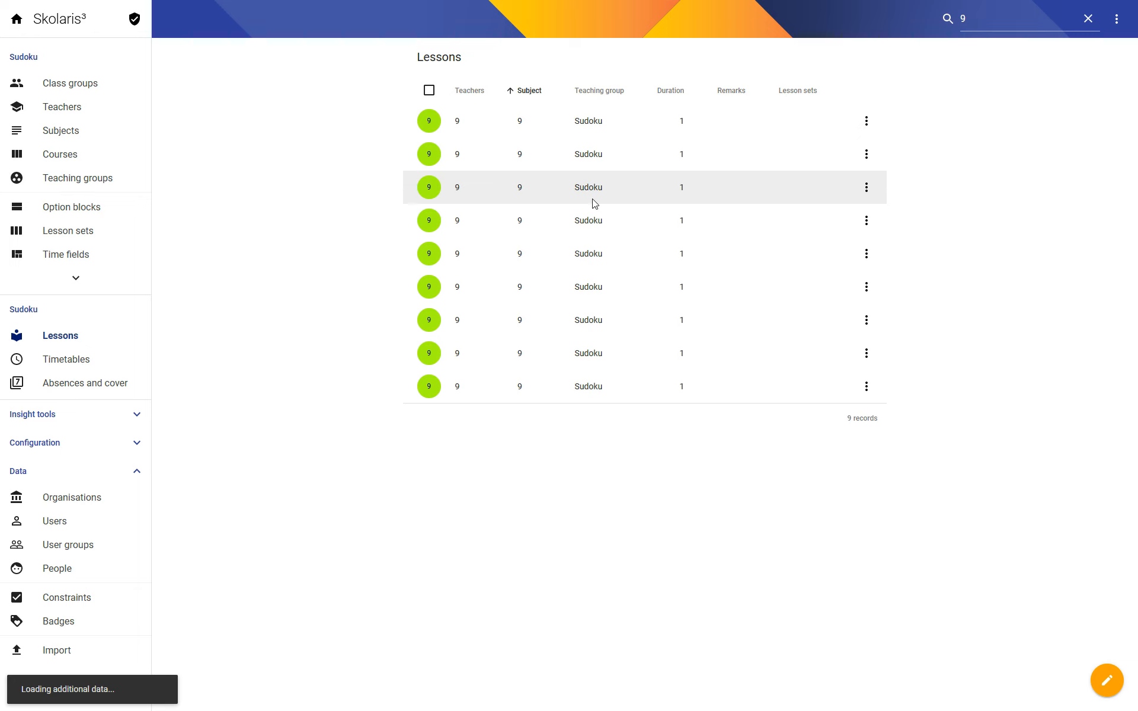
# Step: In the Sudoku configuration set of teacher 9, set the maximum periods at school per day to 1, set both gap limits to 0, and save
pyautogui.click(462, 123)
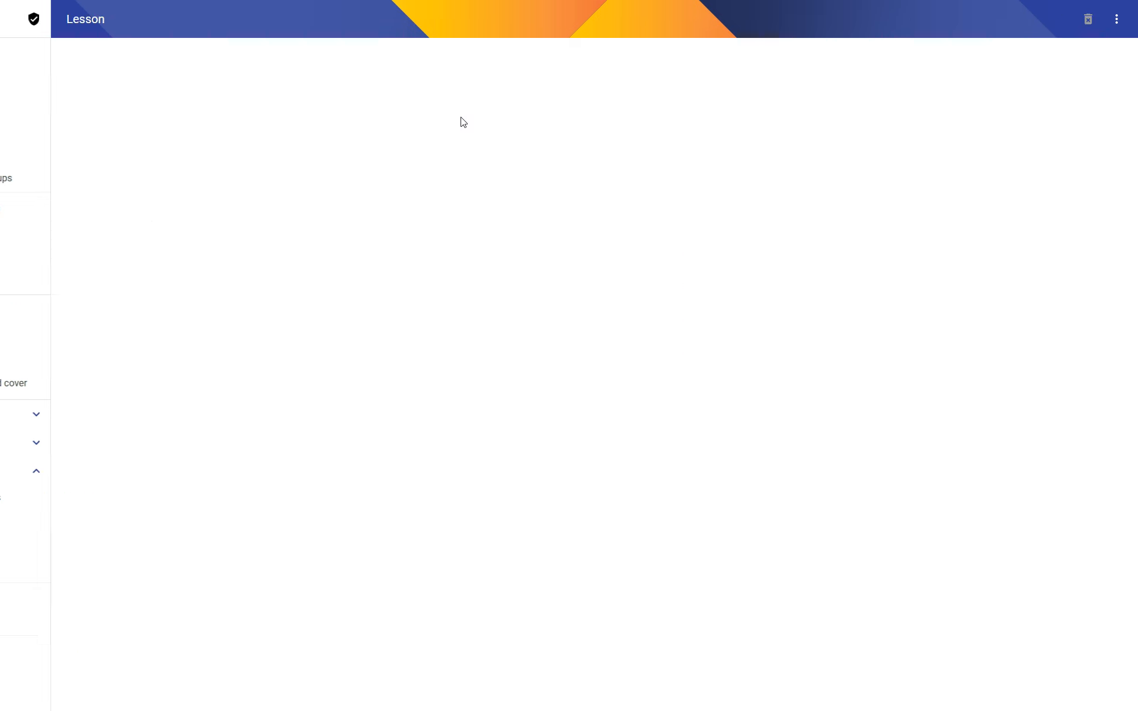
pyautogui.click(232, 154)
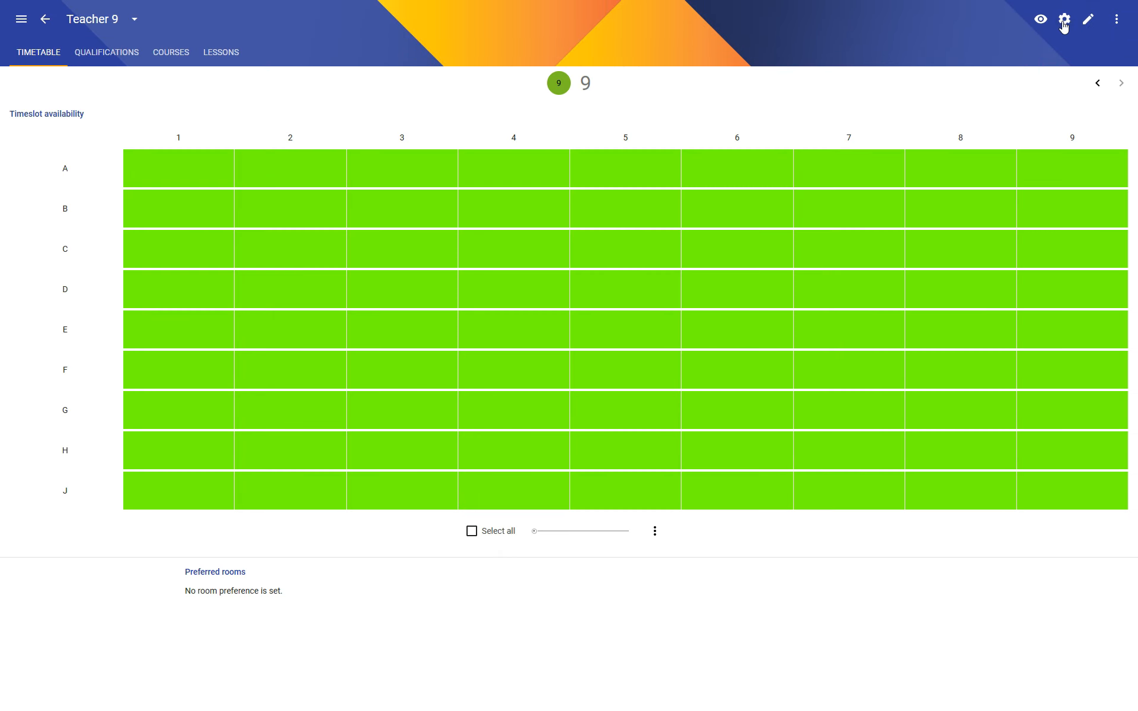
pyautogui.click(1064, 19)
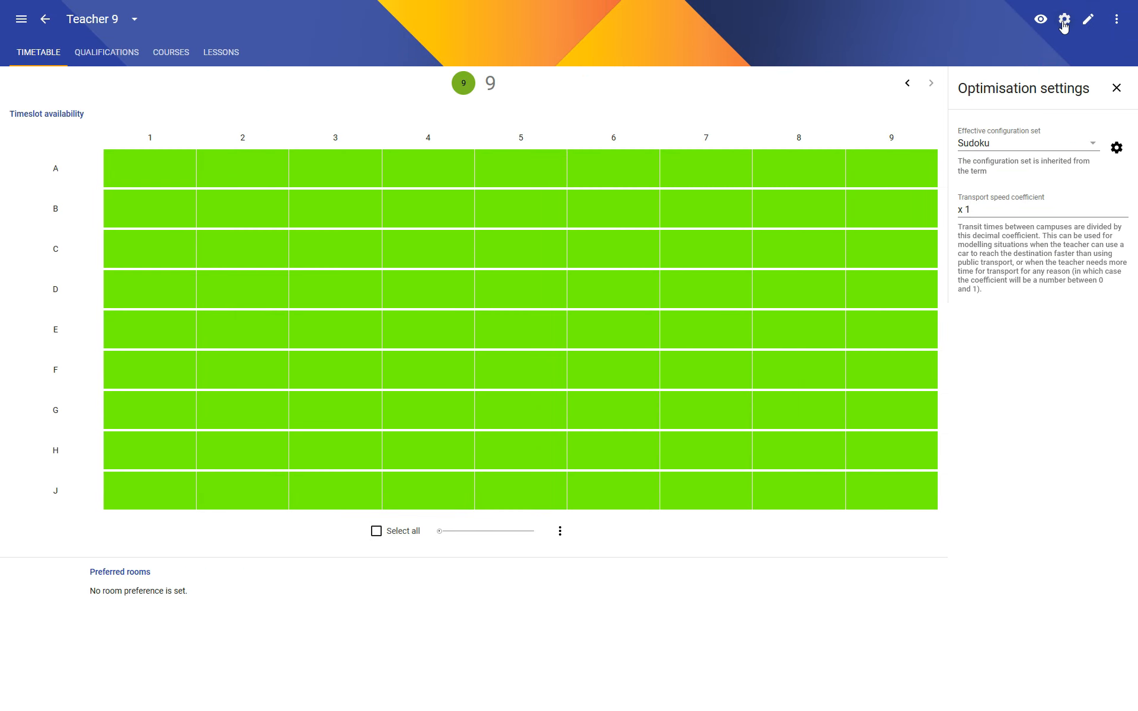
pyautogui.click(1116, 148)
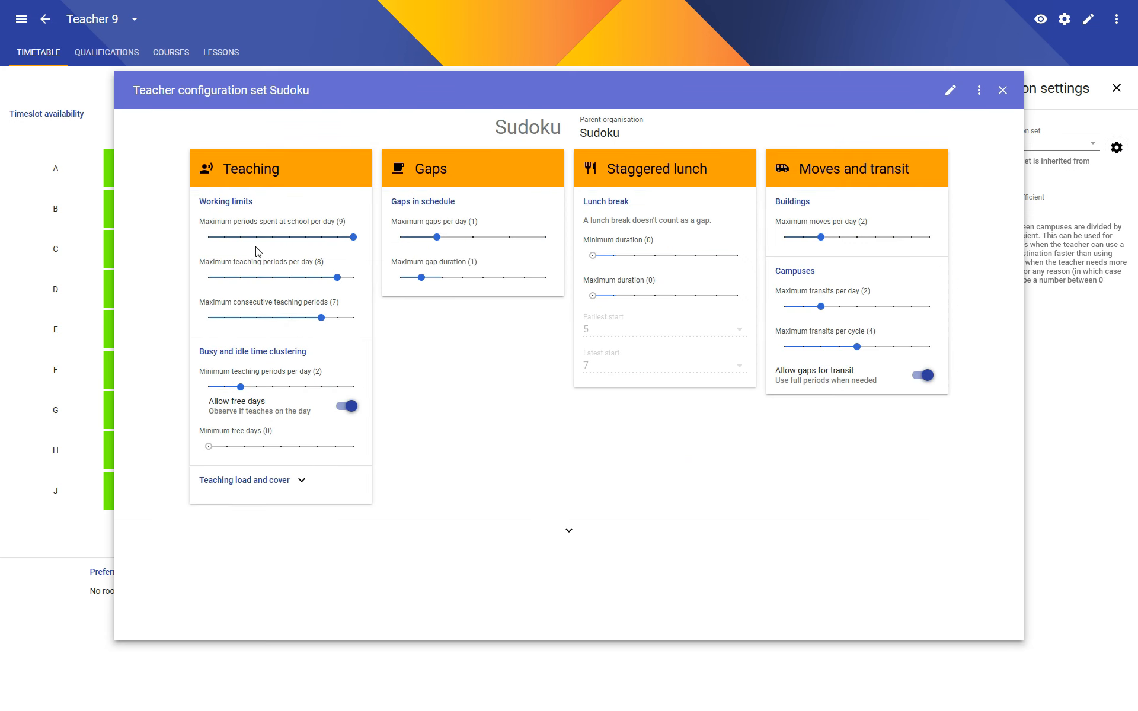
pyautogui.click(225, 238)
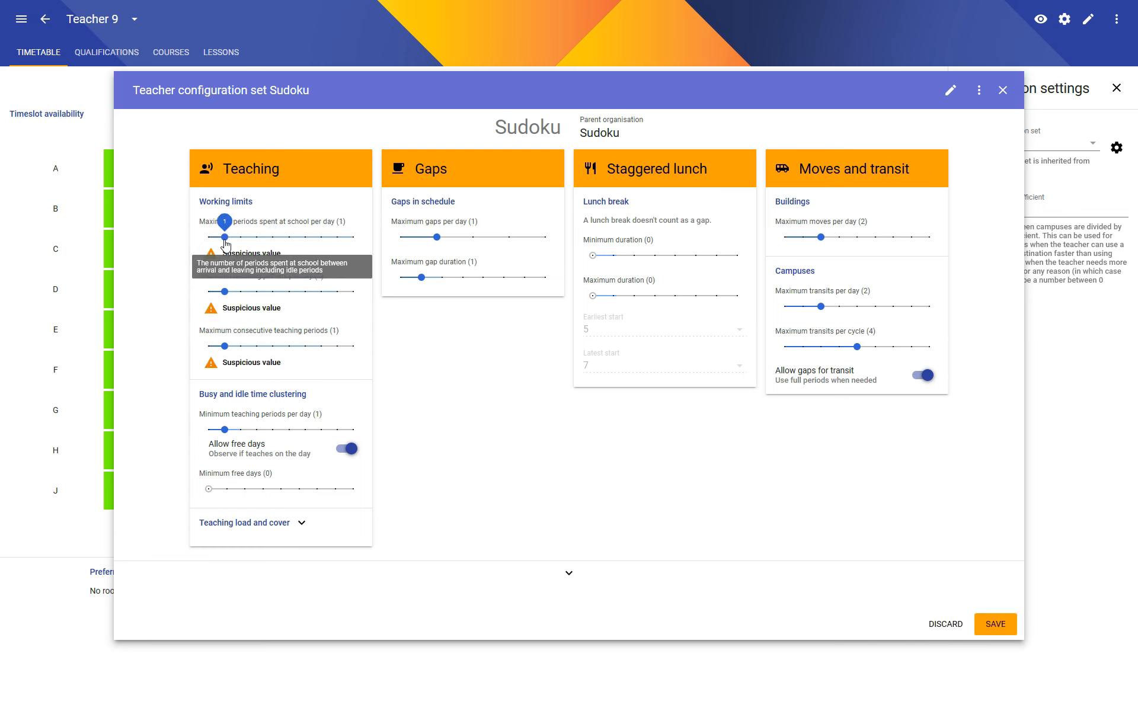
pyautogui.moveTo(437, 237); pyautogui.dragTo(391, 282)
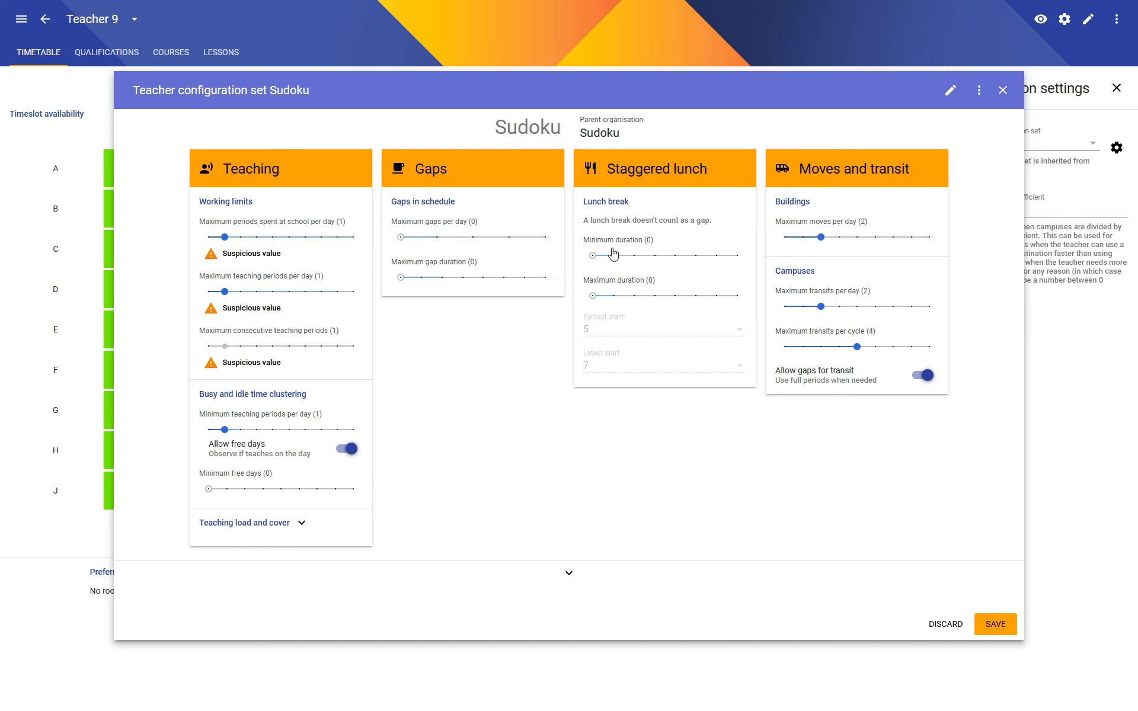
pyautogui.click(999, 624)
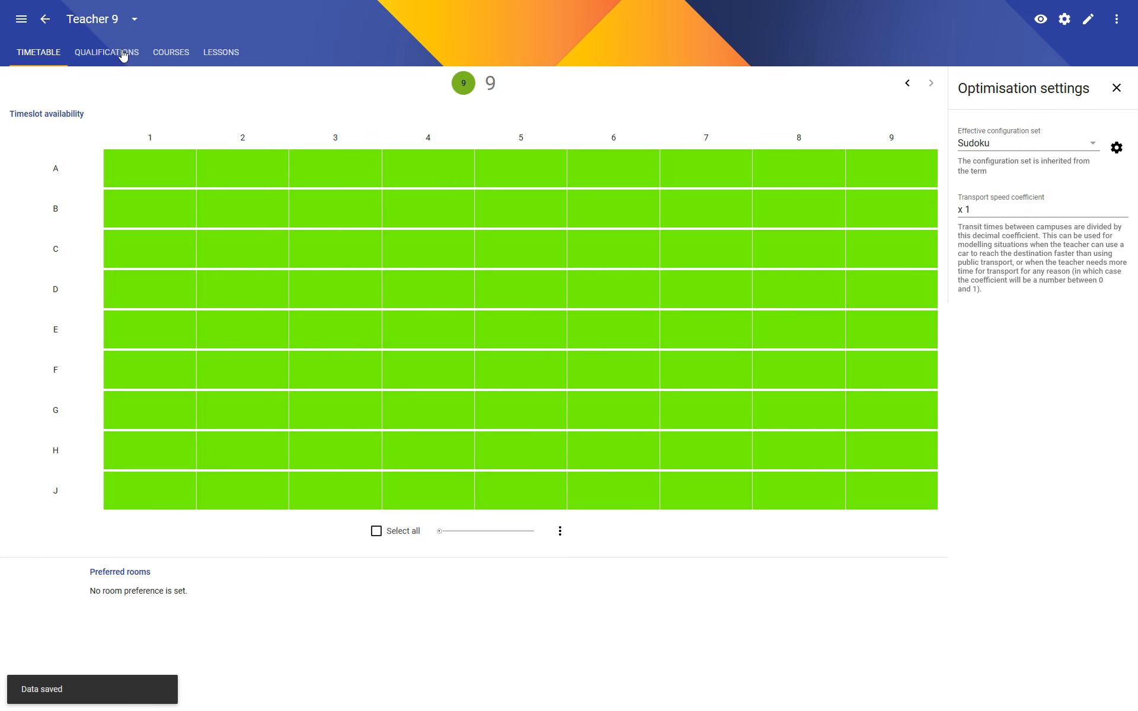
pyautogui.click(45, 19)
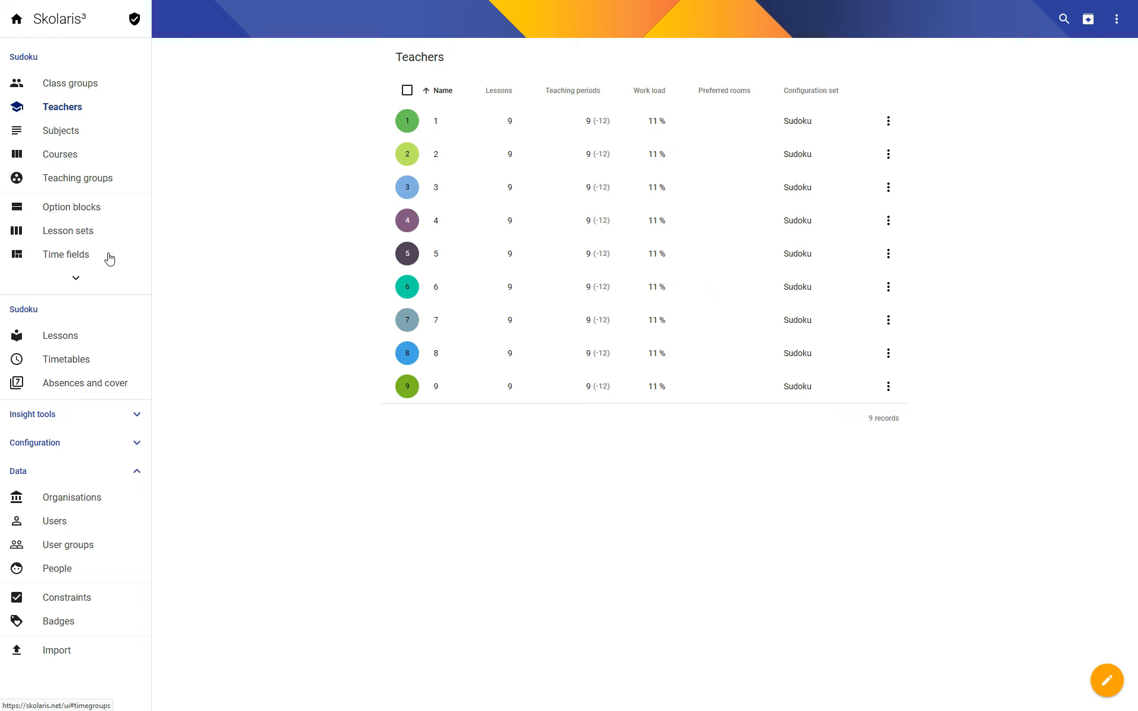
# Step: Create a time field with the code C1 that contains period 1 of every day, A to J
pyautogui.click(109, 258)
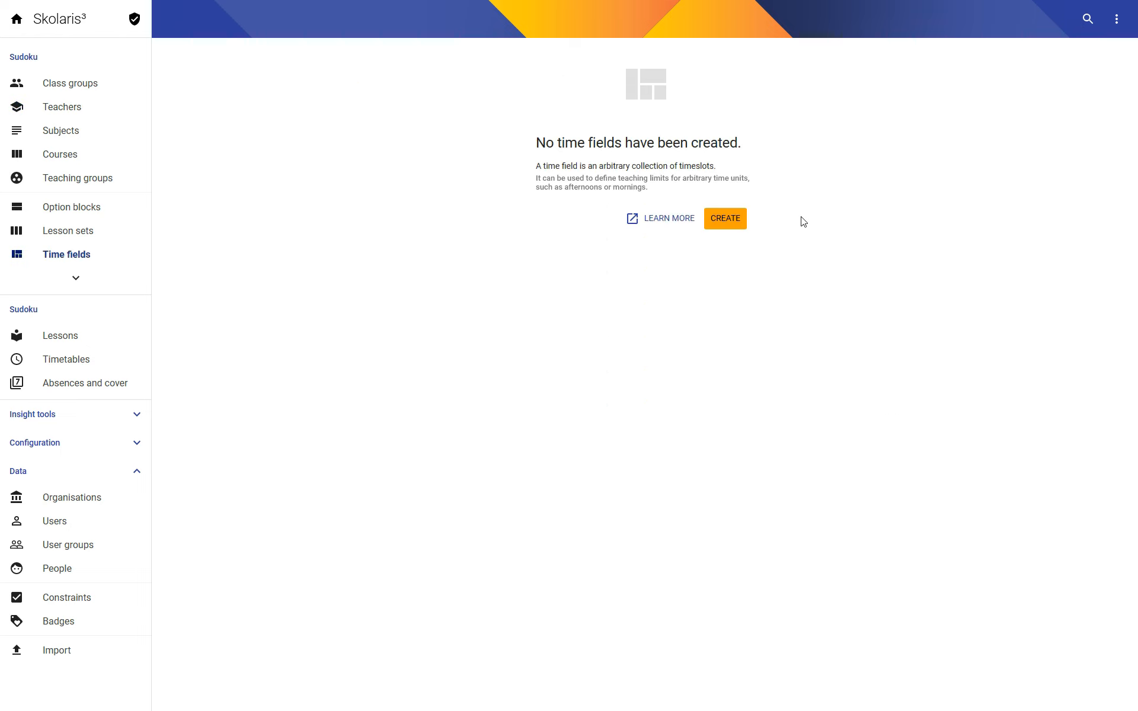
pyautogui.click(731, 218)
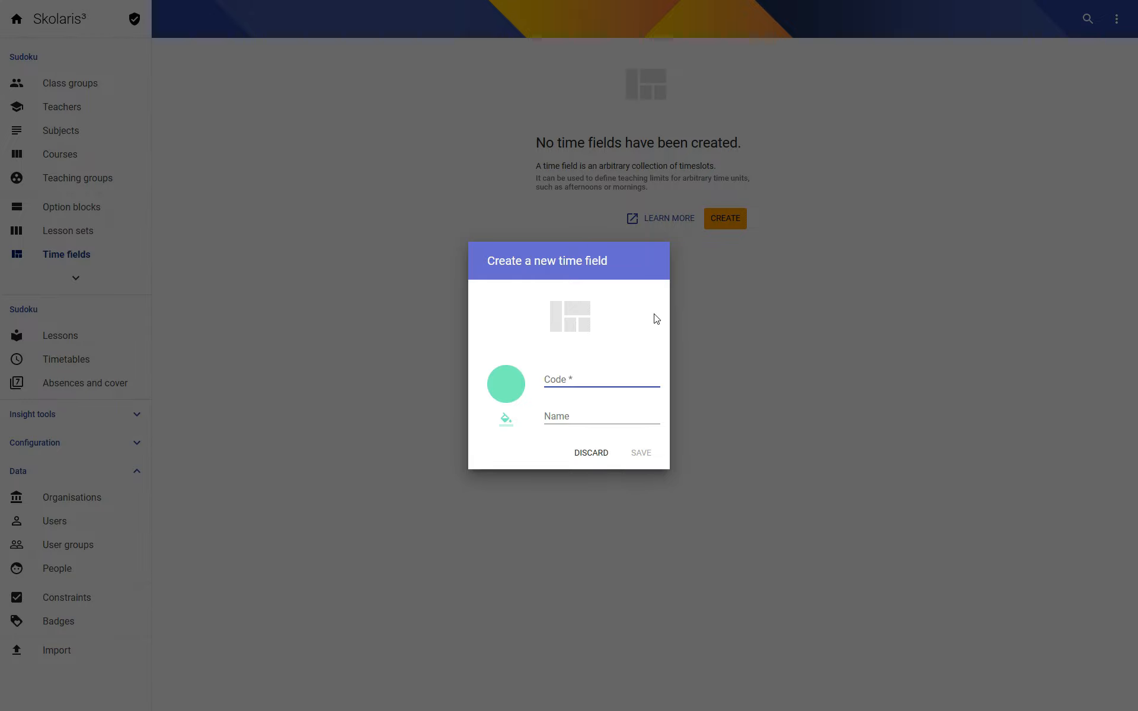
pyautogui.write('C1')
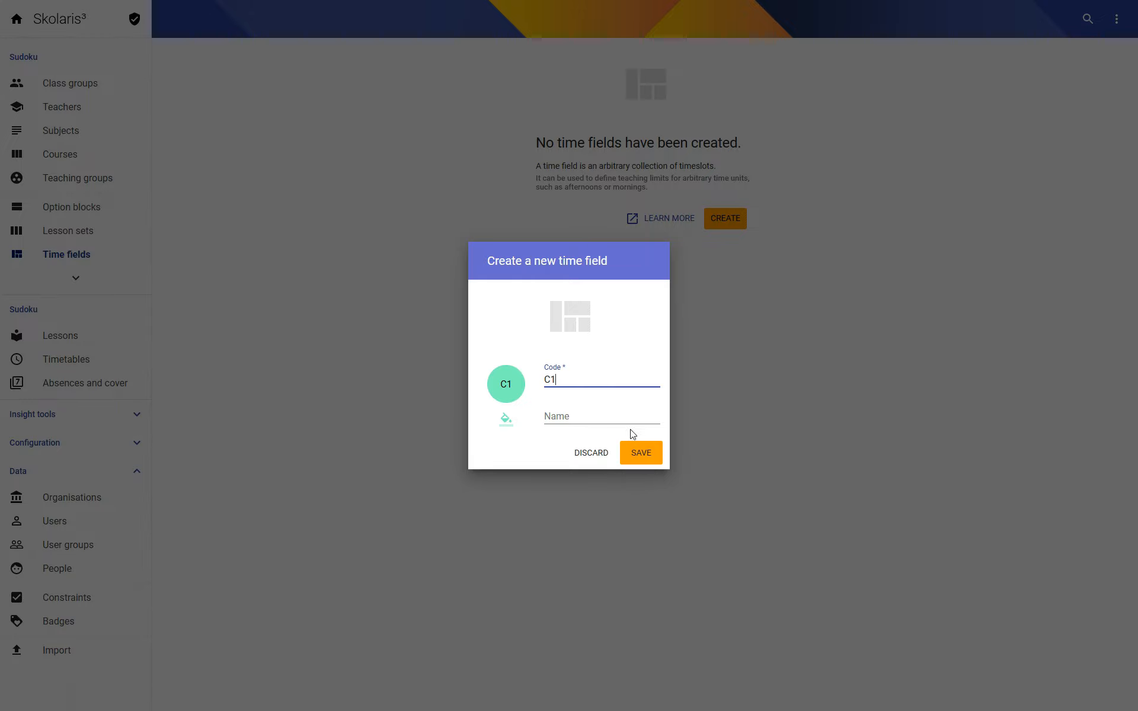
pyautogui.click(652, 454)
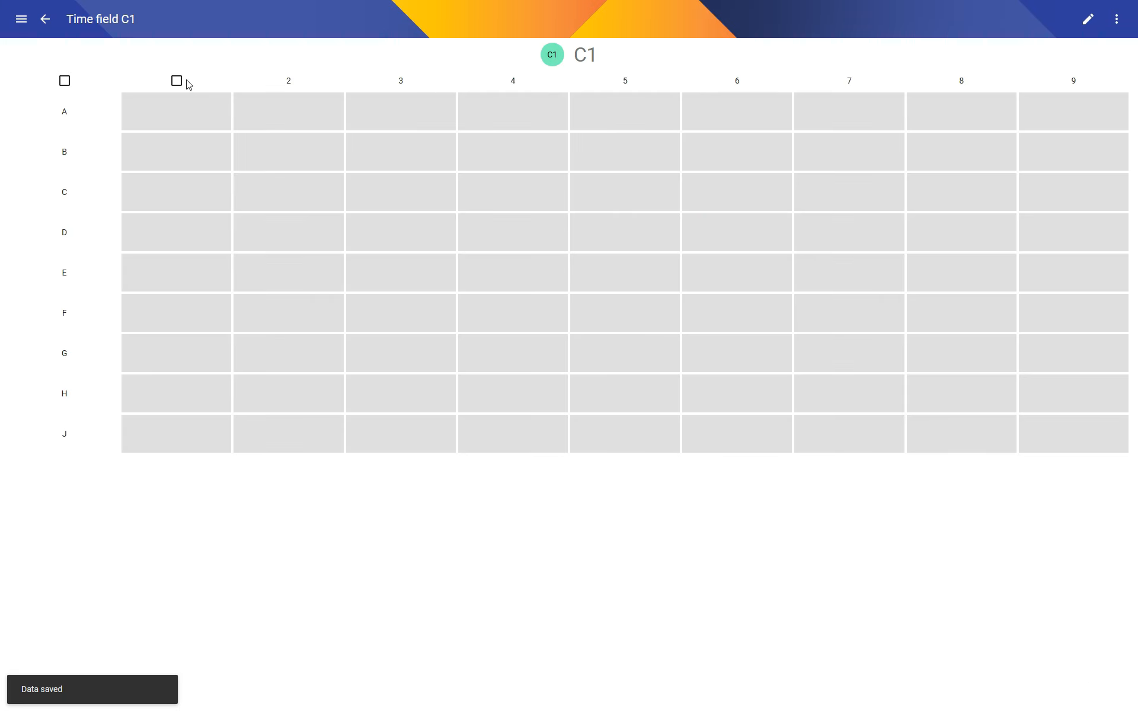
pyautogui.click(177, 81)
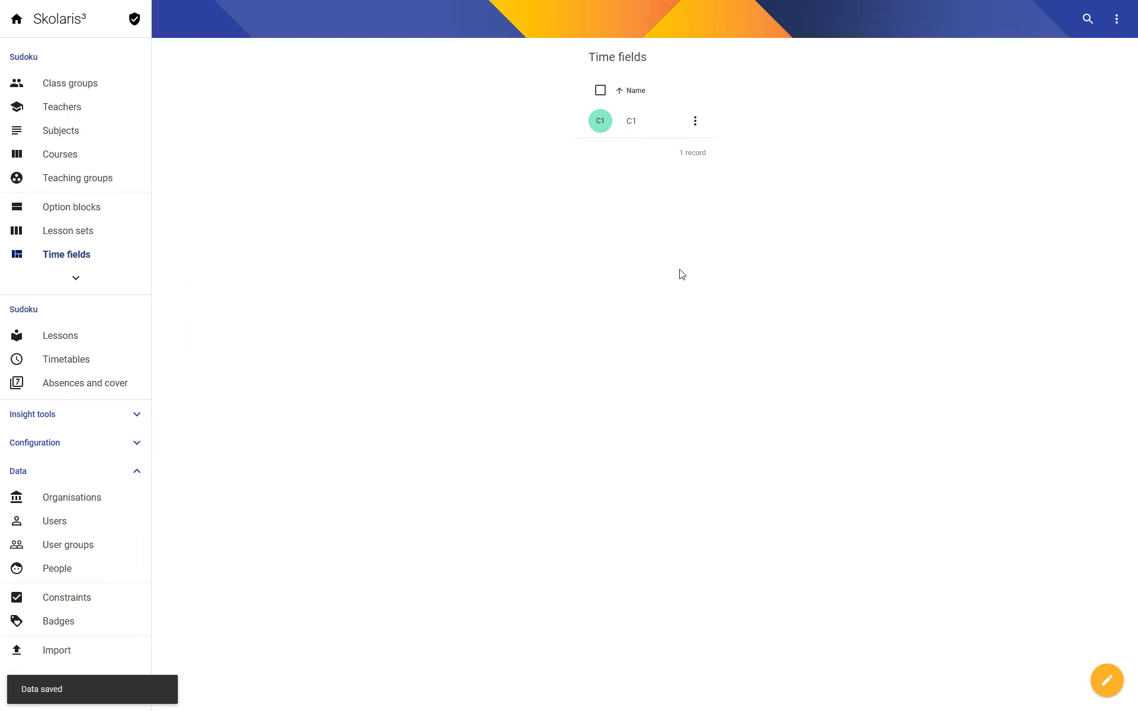
# Step: Create a time field with the code C2 that contains period 2 of every day
pyautogui.click(1107, 681)
pyautogui.write('C2')
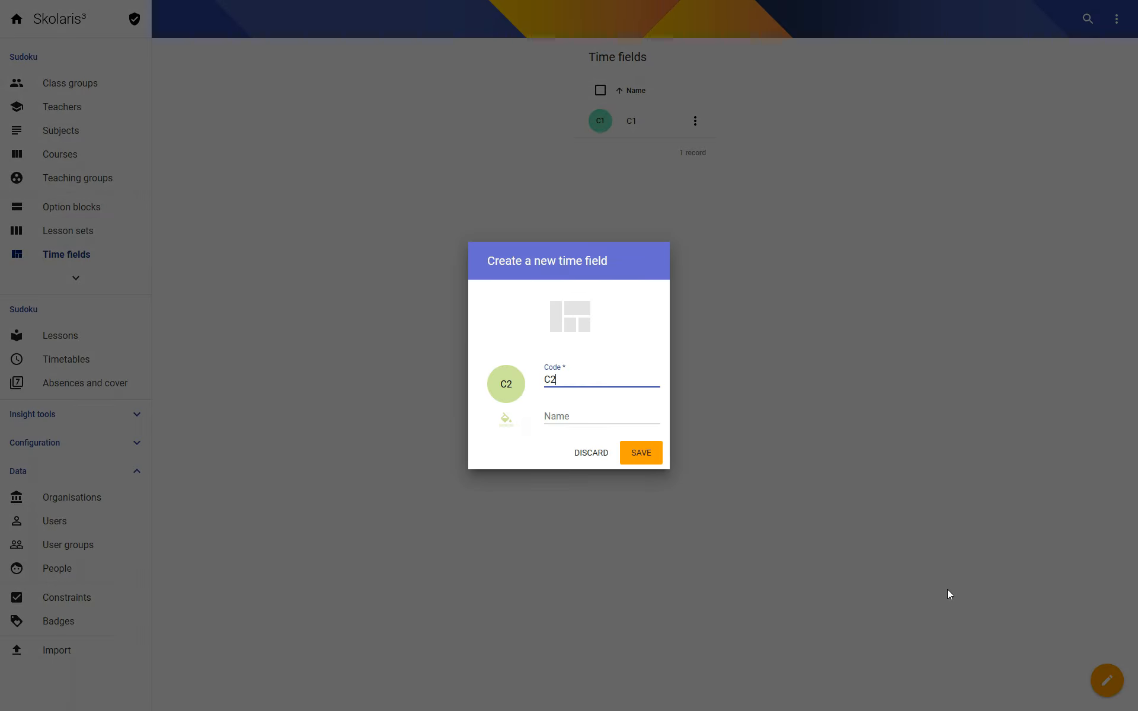
pyautogui.press('Return')
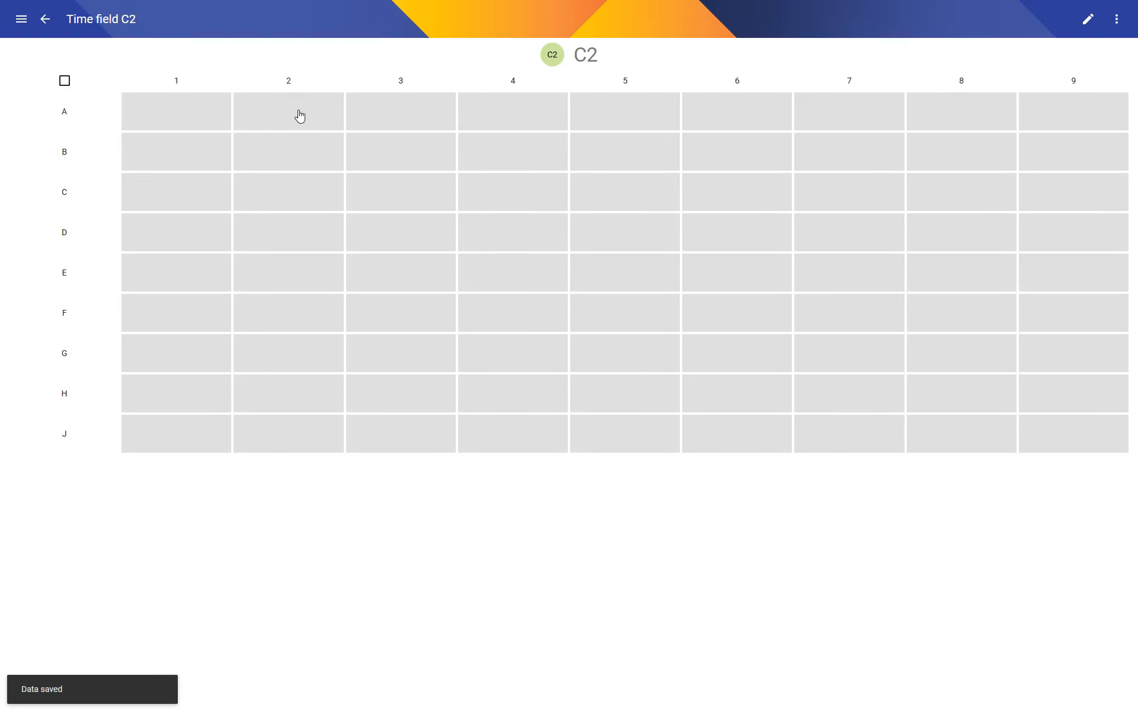
pyautogui.click(288, 80)
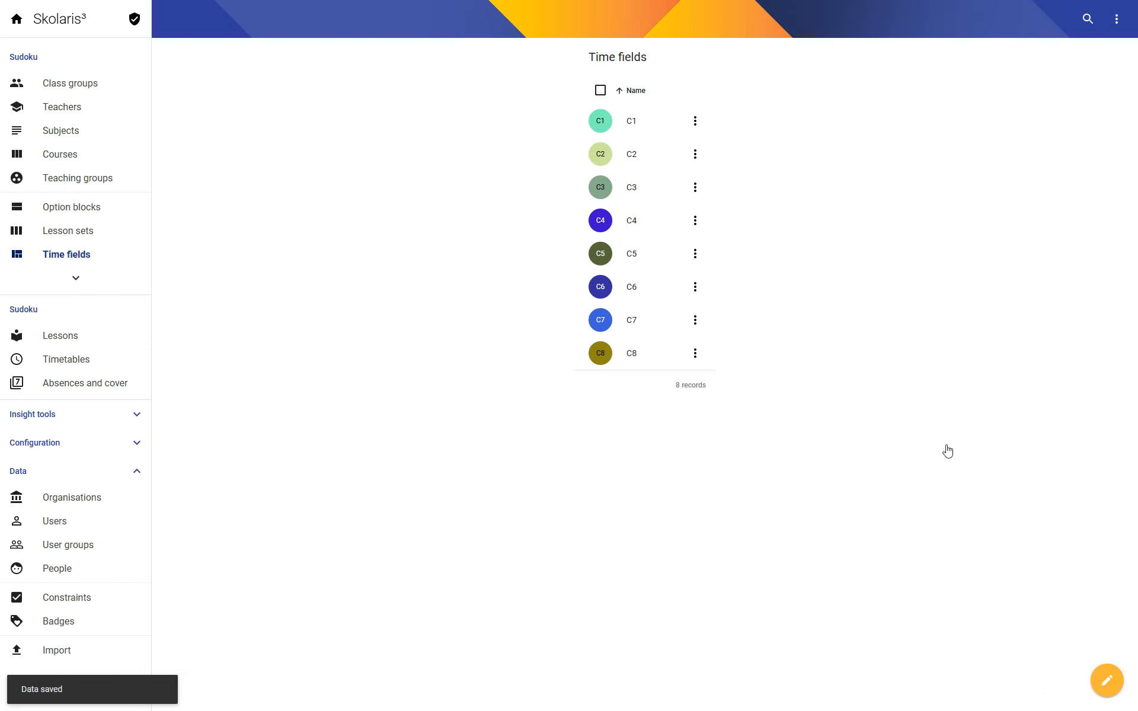
# Step: Create a time field with the code C9, include period 9 of every day and save it
pyautogui.click(1107, 680)
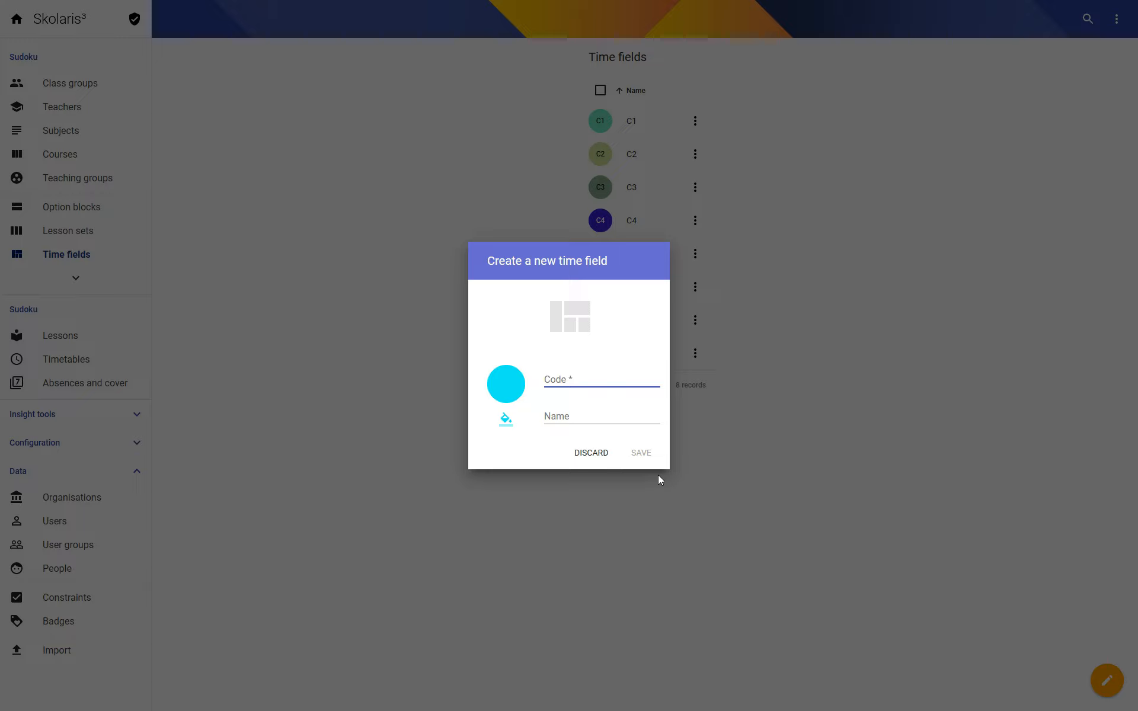
pyautogui.write('C9')
pyautogui.click(643, 452)
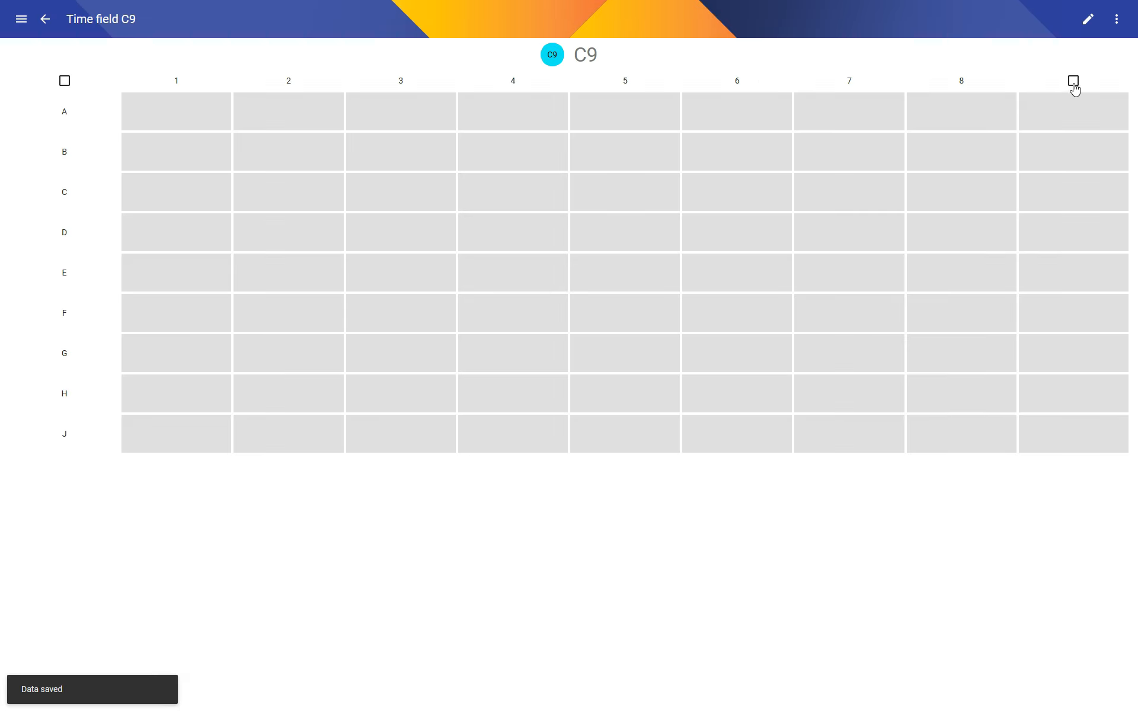
pyautogui.click(1074, 85)
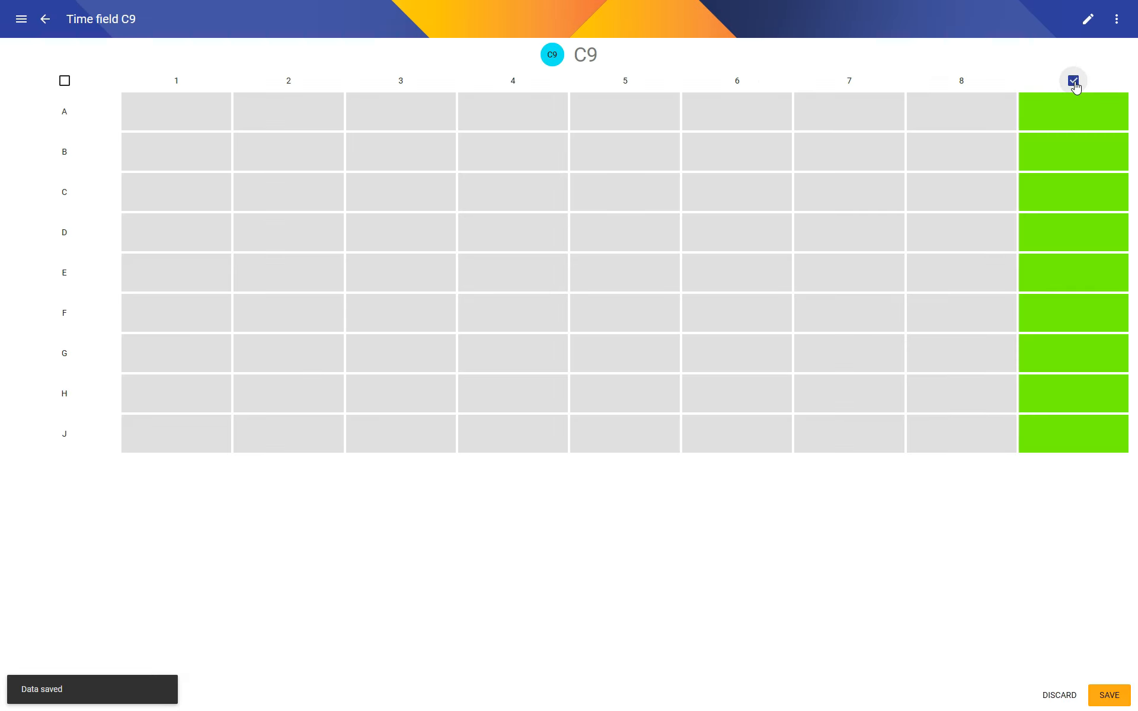
pyautogui.hotkey('ctrl', 's')
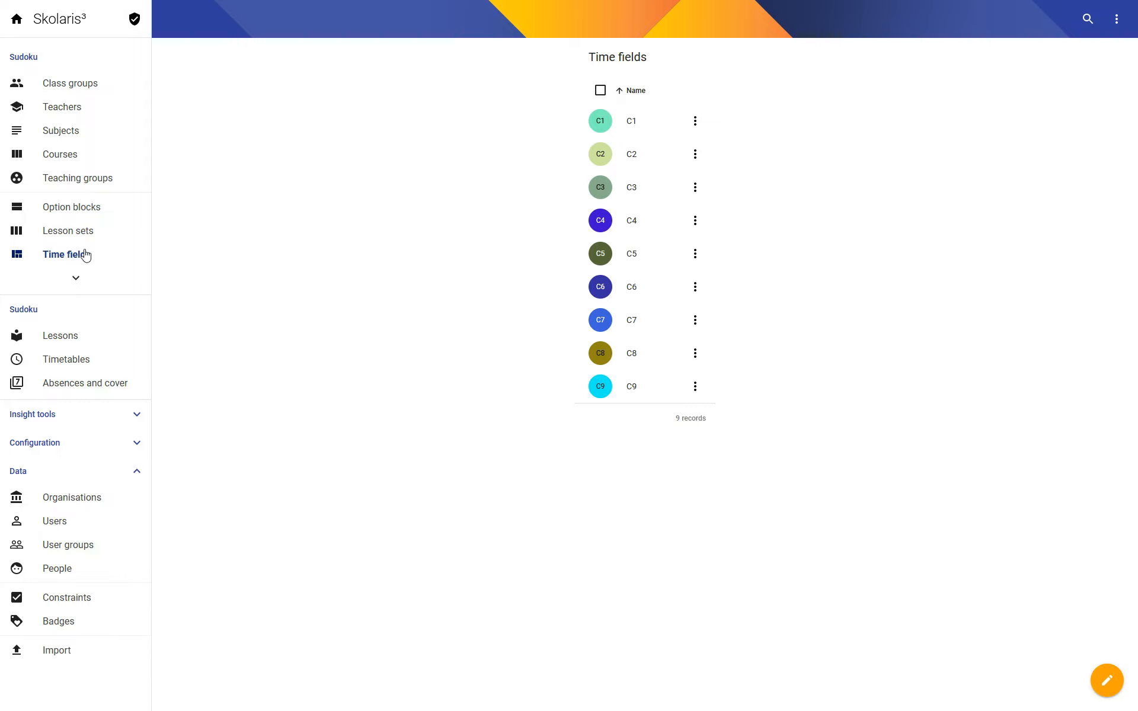
# Step: Open the Sudoku configuration set from teacher 1's optimisation settings and add a Cluster busy times limit under the time field limits
pyautogui.click(74, 106)
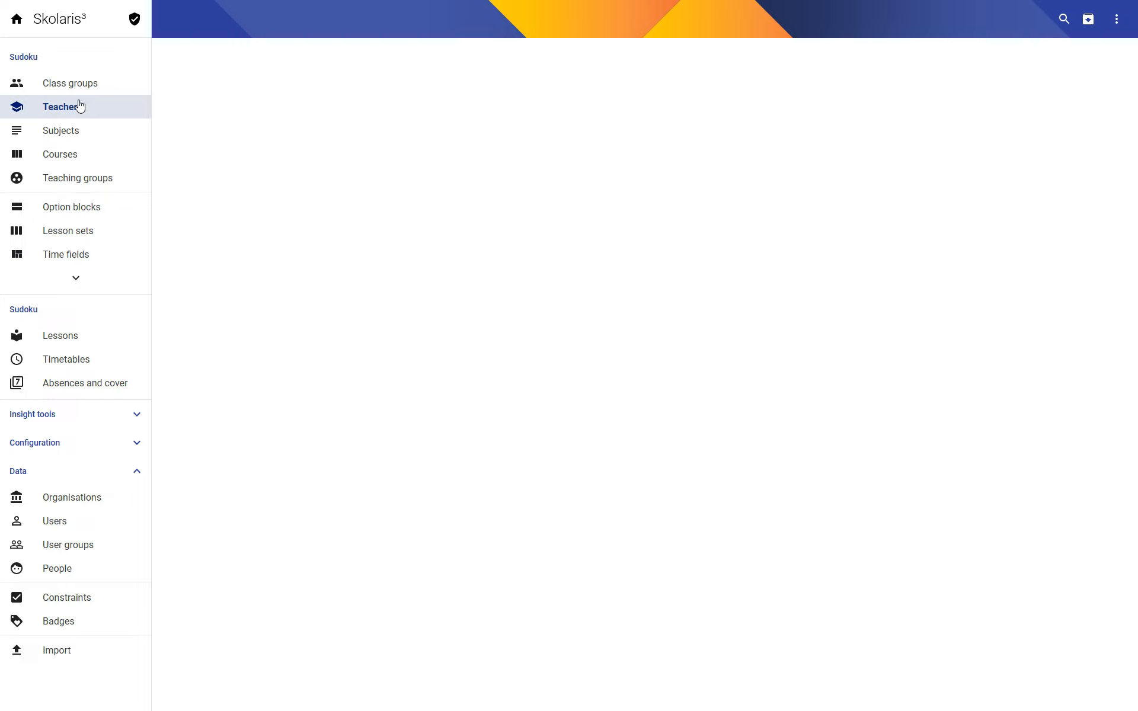
pyautogui.click(449, 123)
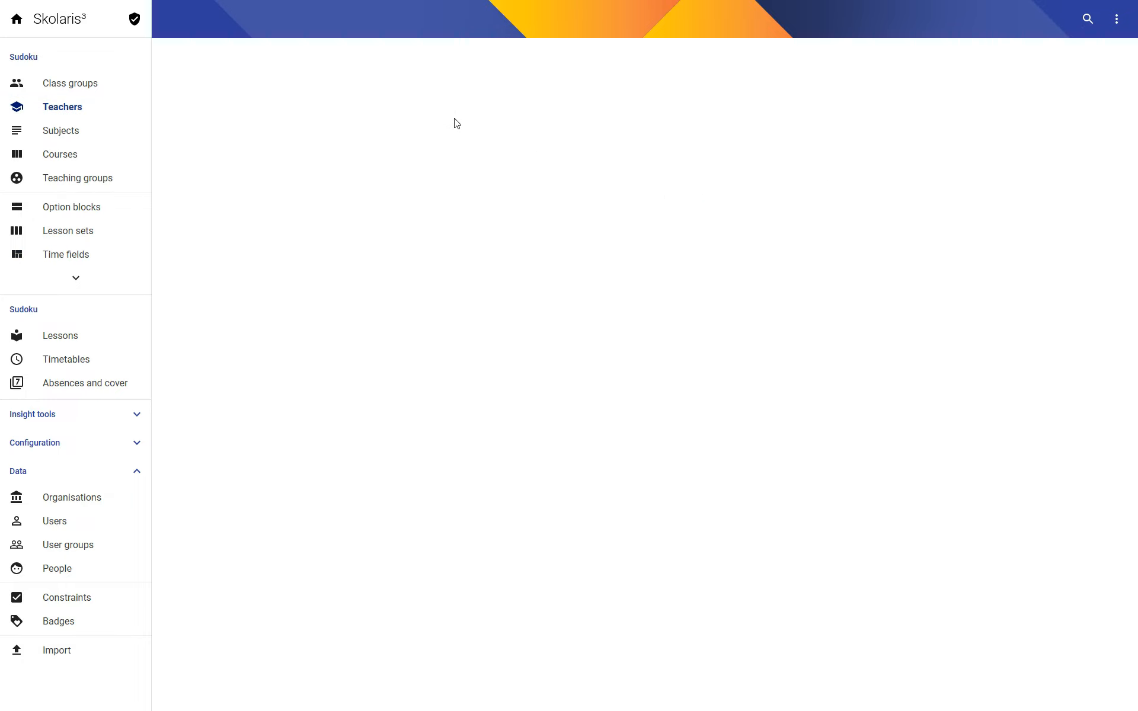
pyautogui.click(1063, 20)
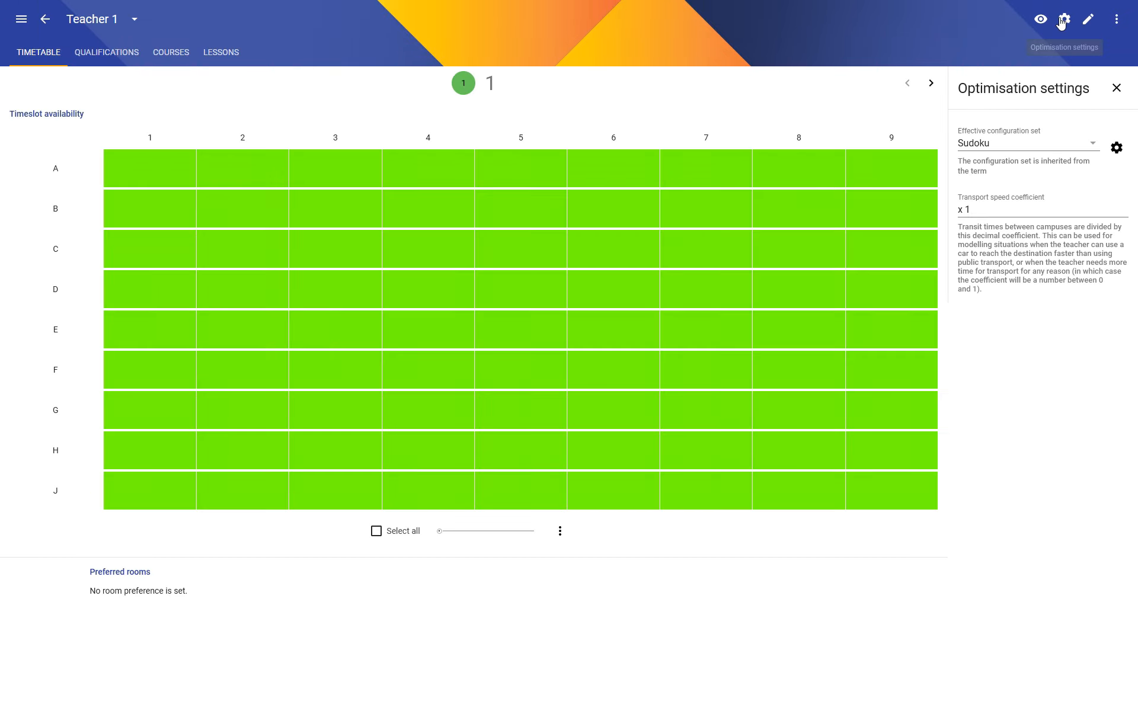
pyautogui.click(1116, 148)
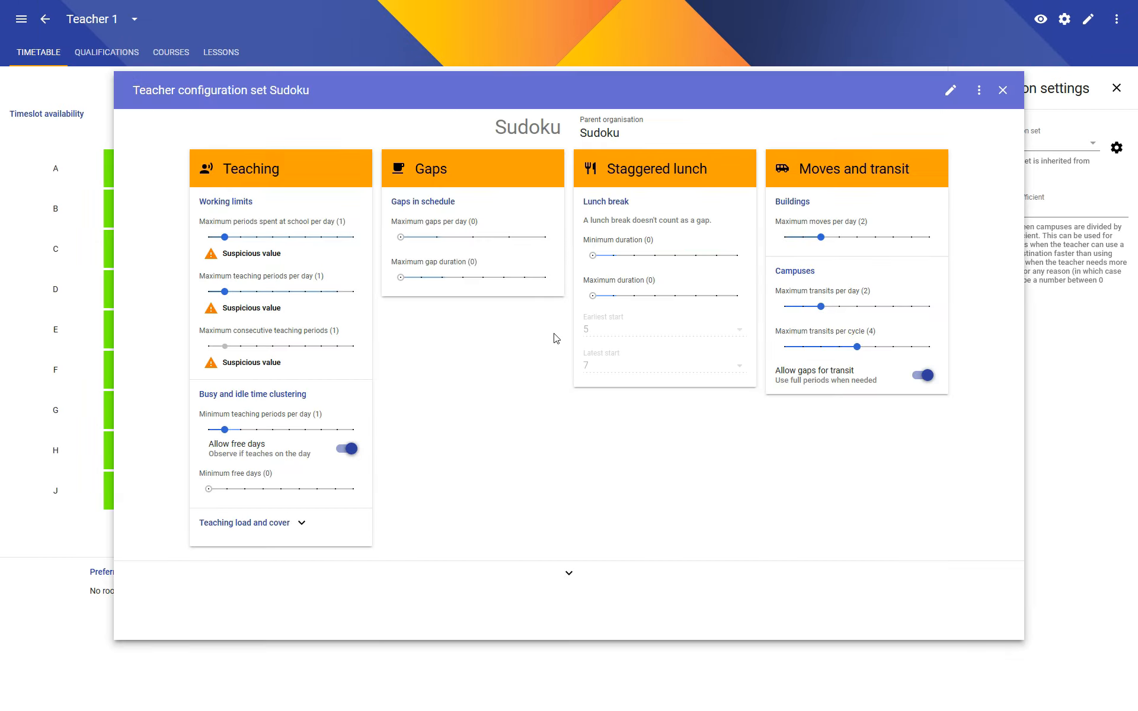
pyautogui.click(566, 575)
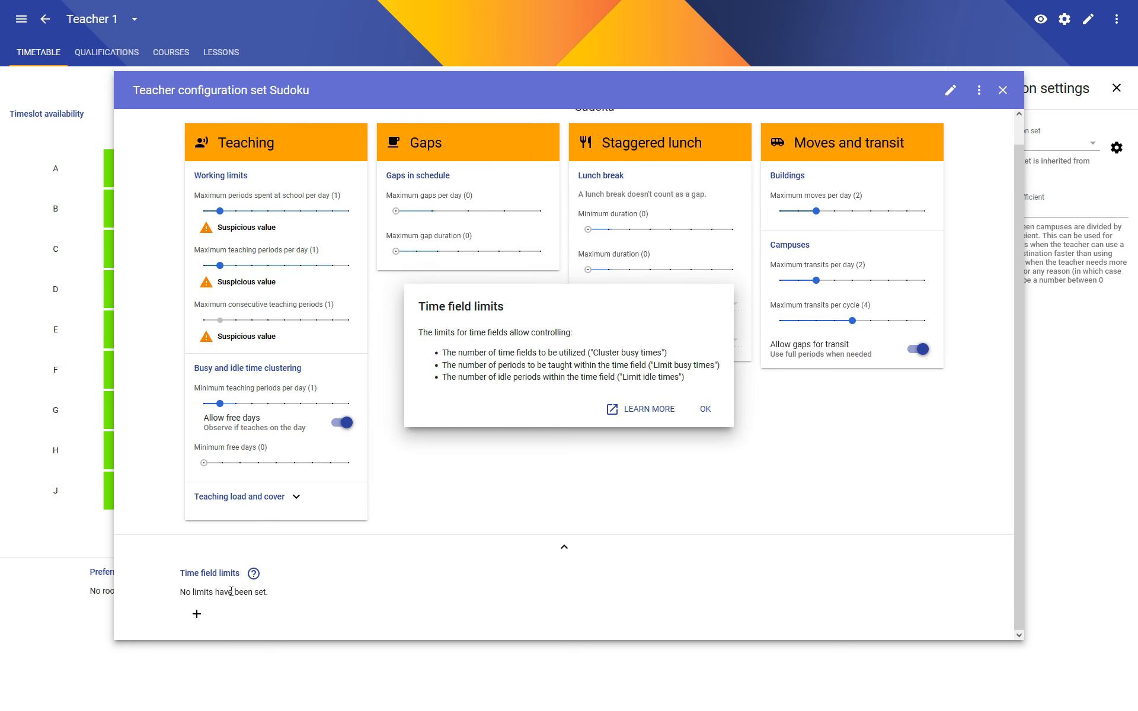
pyautogui.click(196, 615)
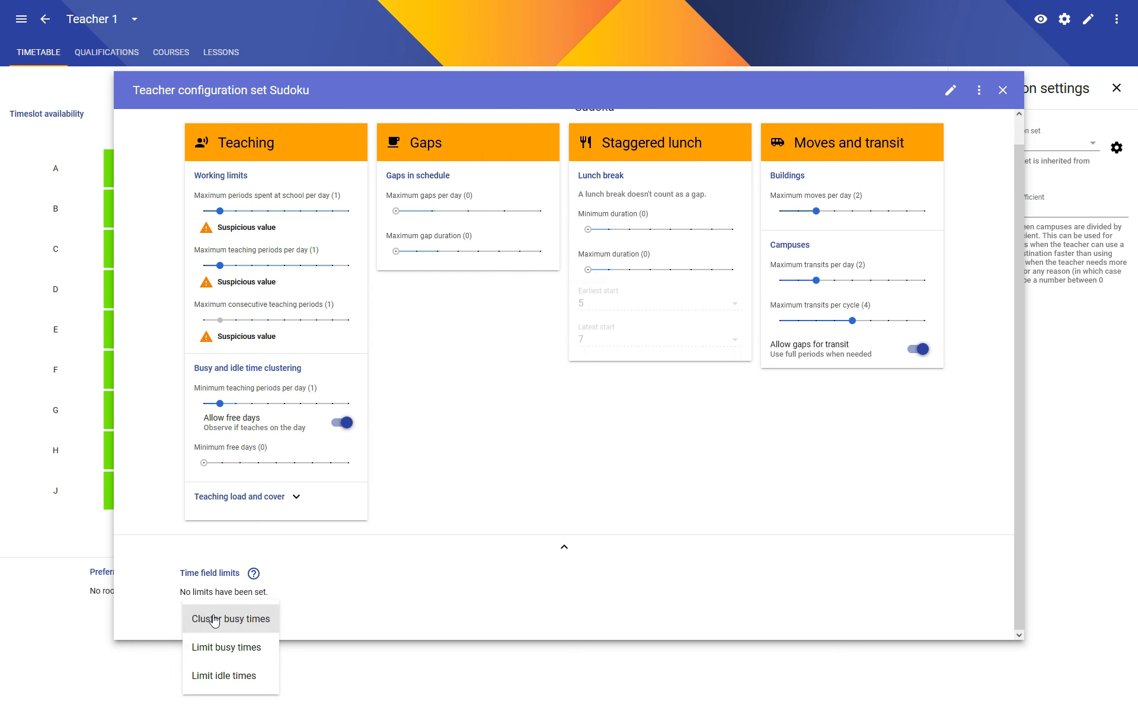
pyautogui.click(215, 620)
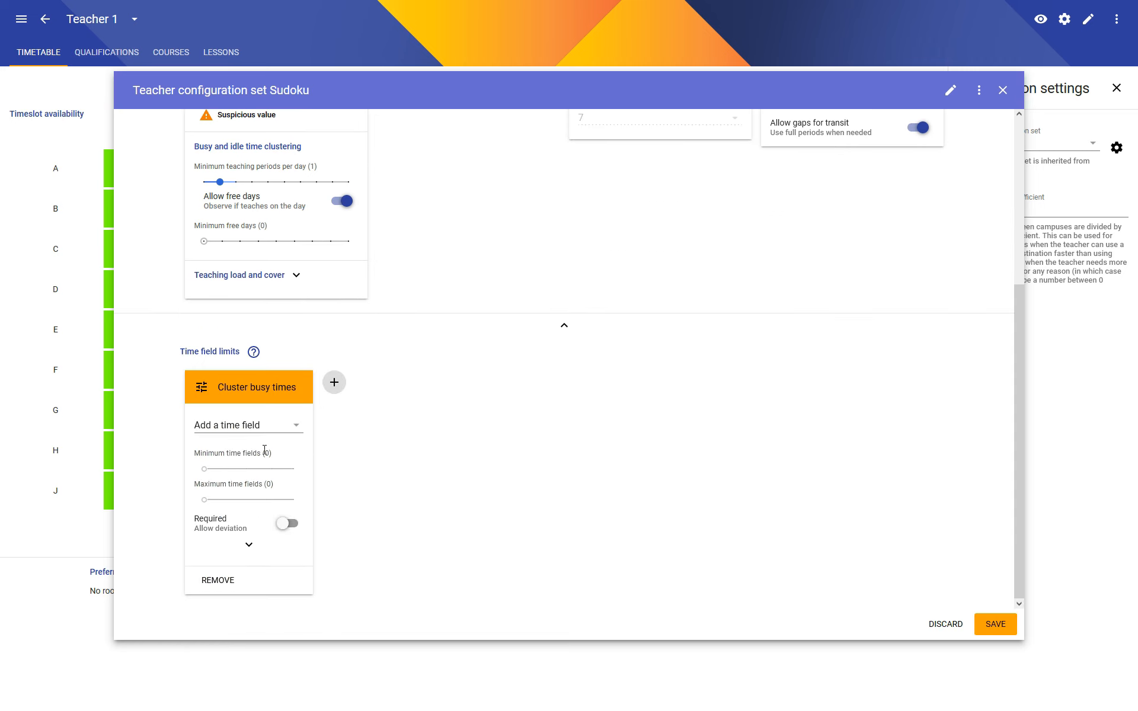
# Step: Add the time fields C1 through C9 to the Cluster busy times limit
pyautogui.click(260, 432)
pyautogui.click(242, 334)
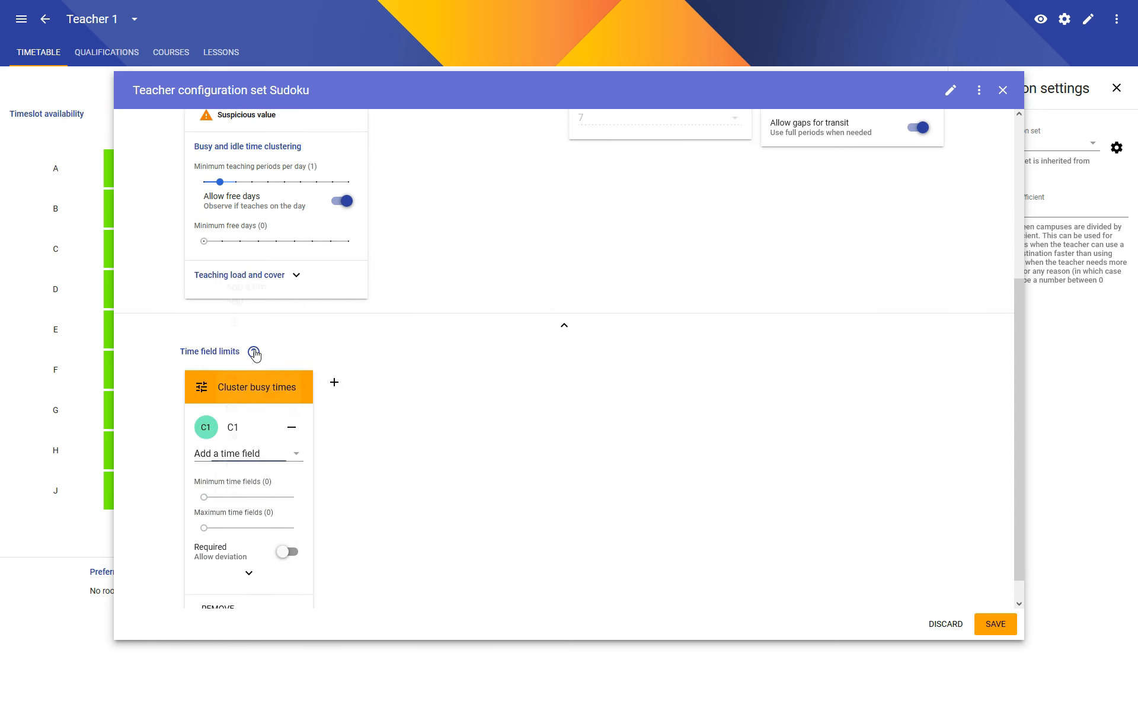
pyautogui.click(277, 458)
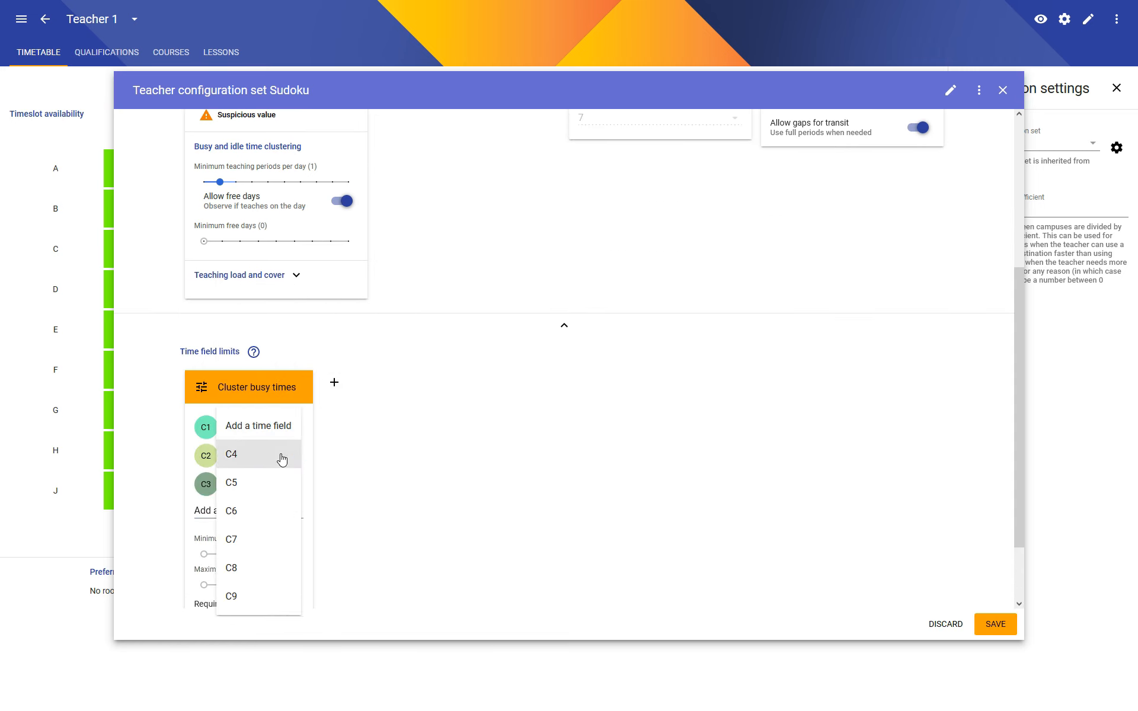
pyautogui.click(282, 459)
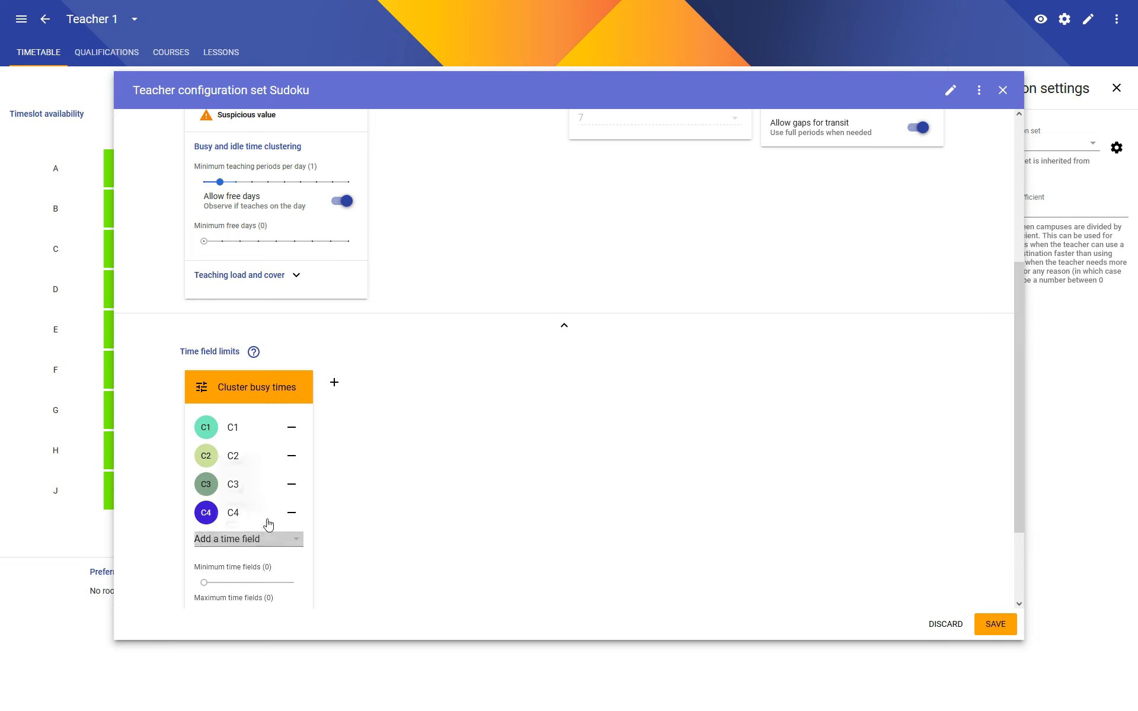
pyautogui.click(263, 541)
pyautogui.click(274, 499)
pyautogui.click(261, 569)
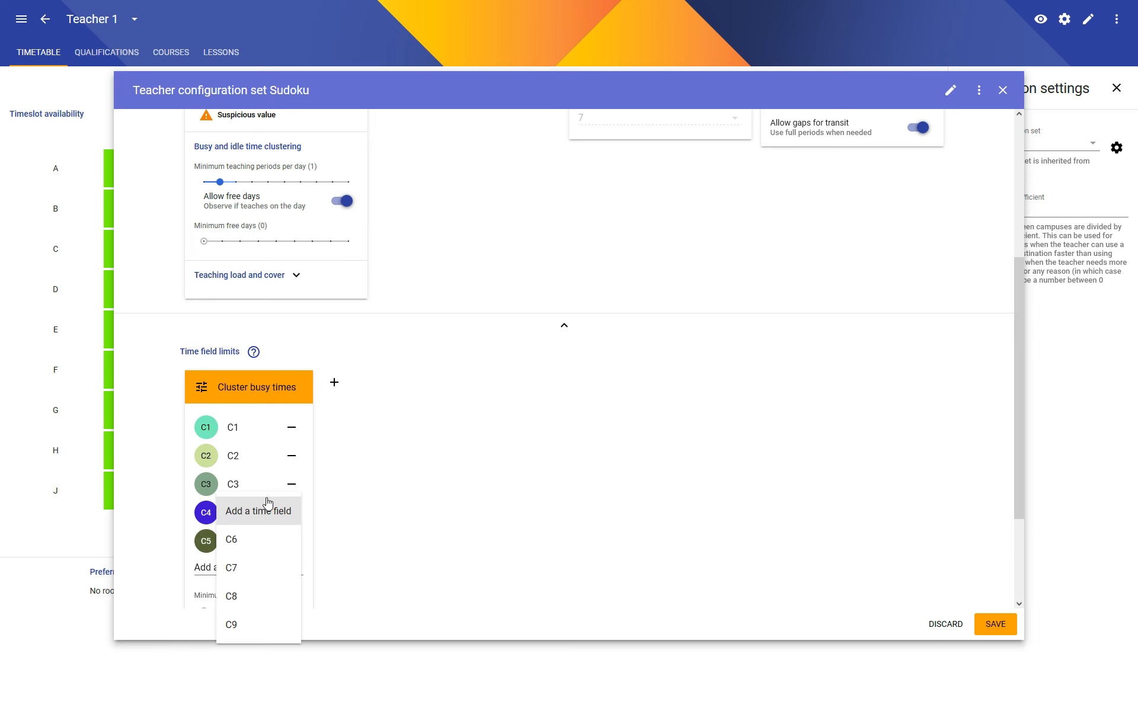
pyautogui.click(264, 537)
pyautogui.click(253, 594)
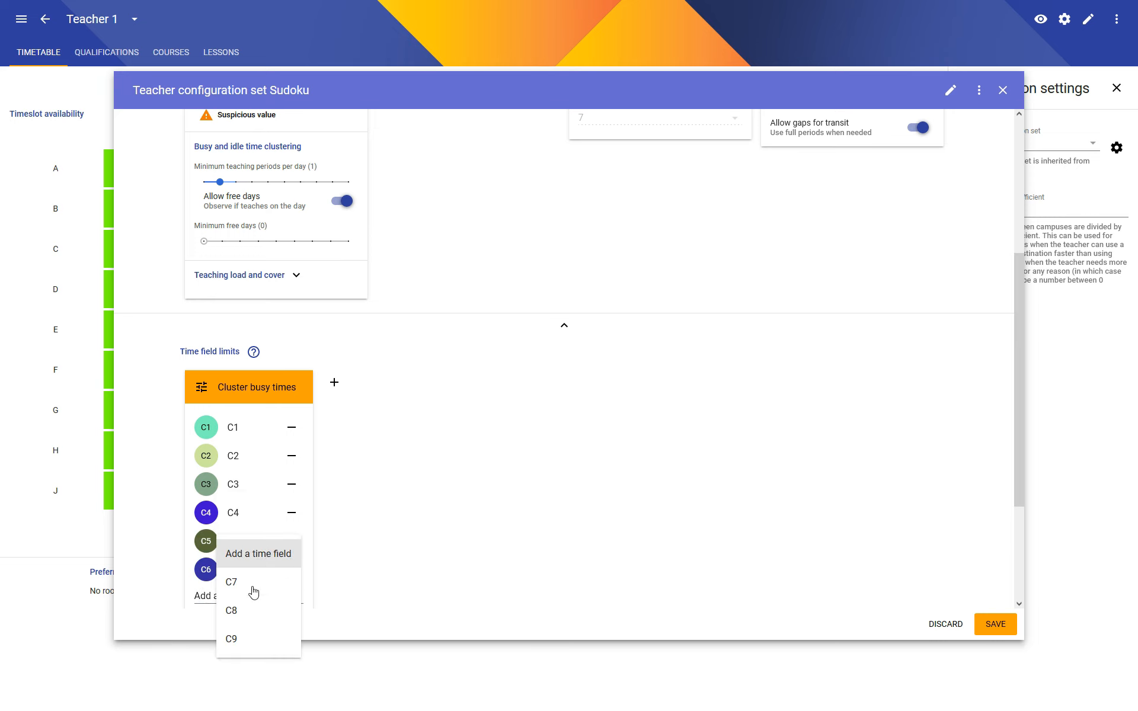
pyautogui.click(254, 584)
pyautogui.click(251, 601)
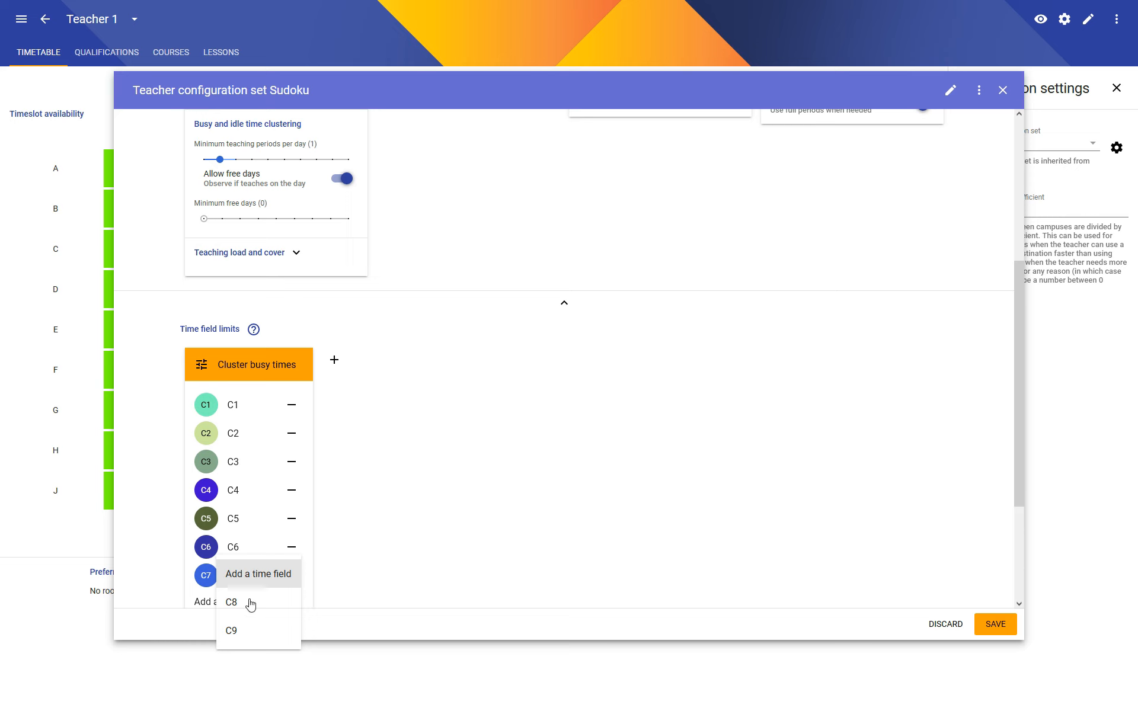
pyautogui.click(249, 602)
pyautogui.scroll(-3, 268, 536)
pyautogui.click(264, 425)
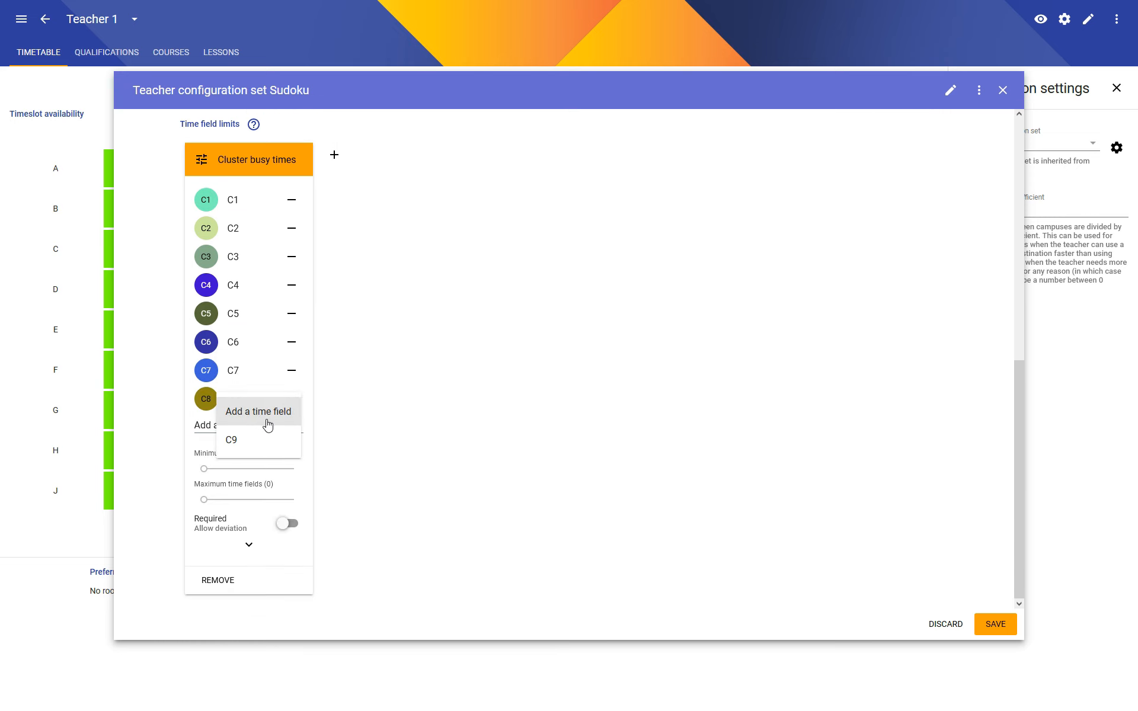
pyautogui.click(273, 434)
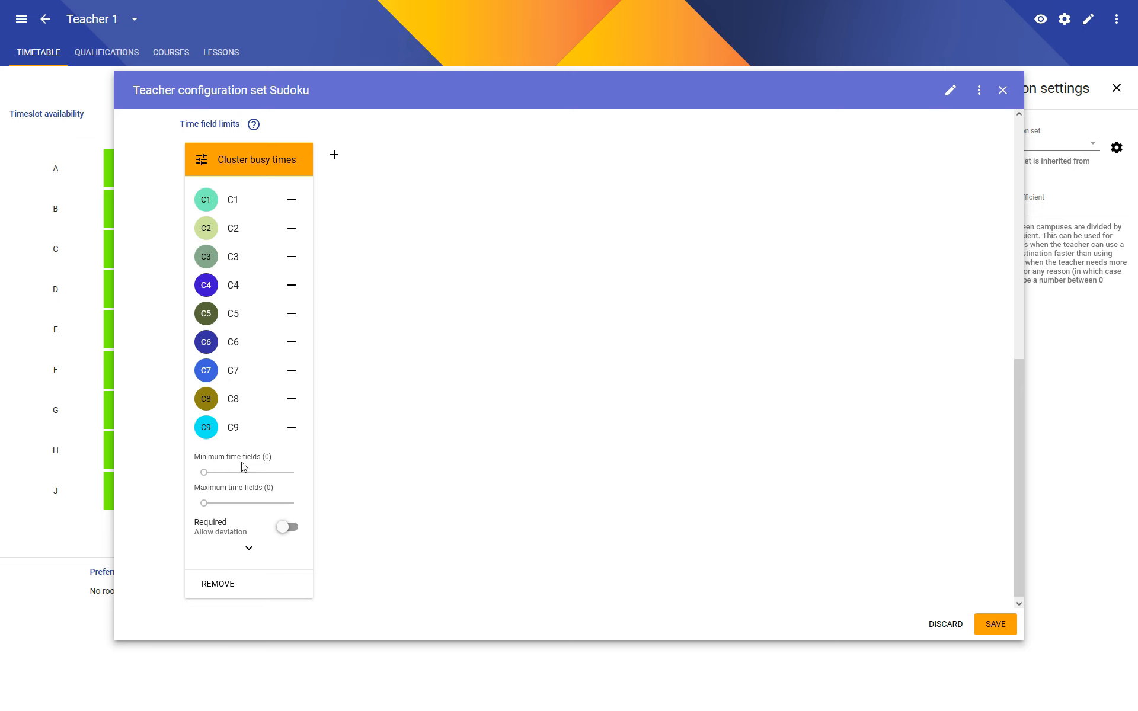
# Step: Set the Cluster busy times limit to a minimum and maximum of 9 time fields, make it required and save the configuration set
pyautogui.moveTo(242, 471); pyautogui.dragTo(323, 464)
pyautogui.click(287, 527)
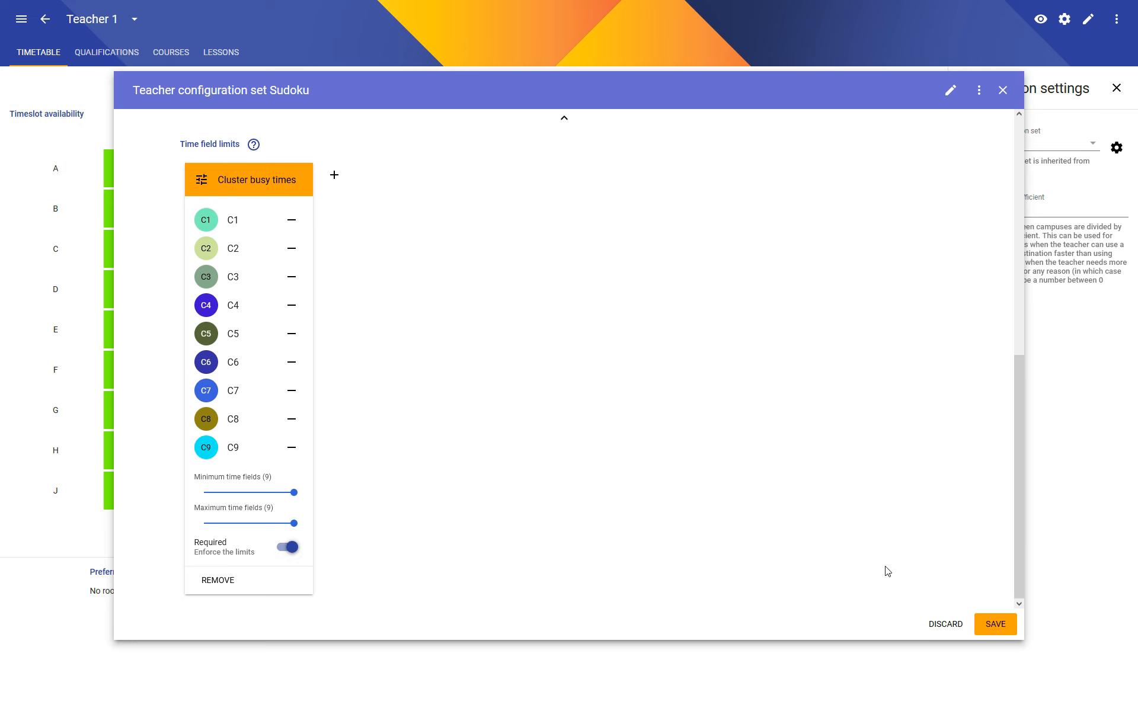
pyautogui.click(998, 623)
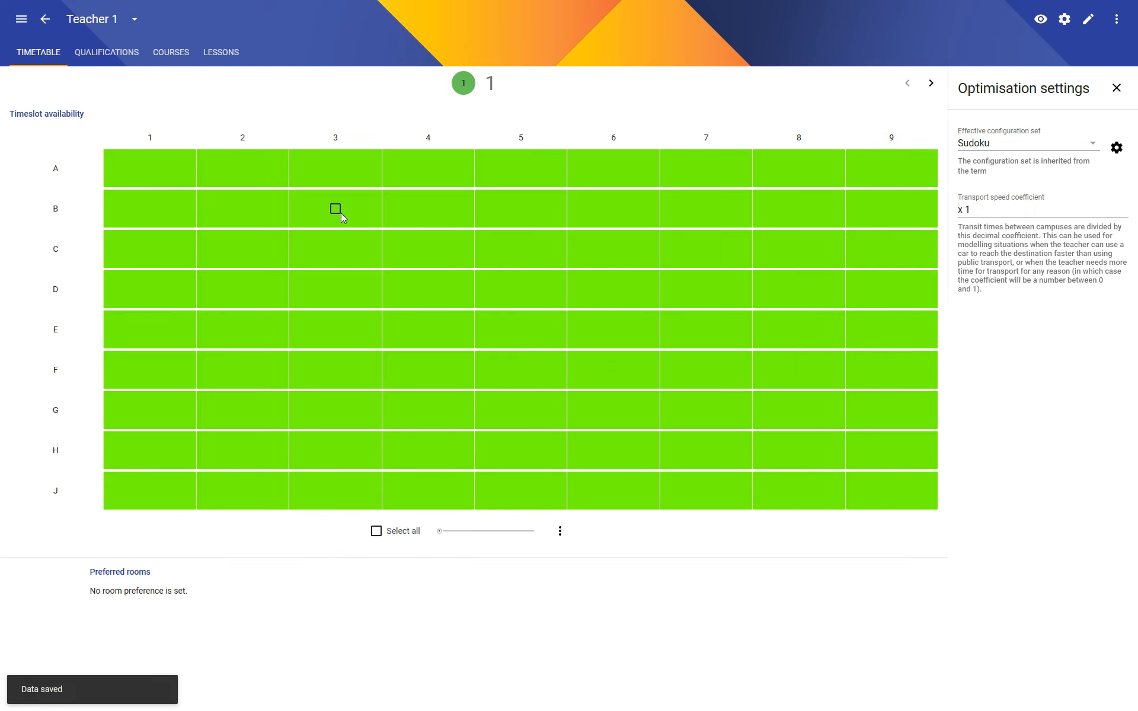
# Step: Leave teacher 1 and open the Draft 1 timetable from the list of timetables
pyautogui.click(46, 20)
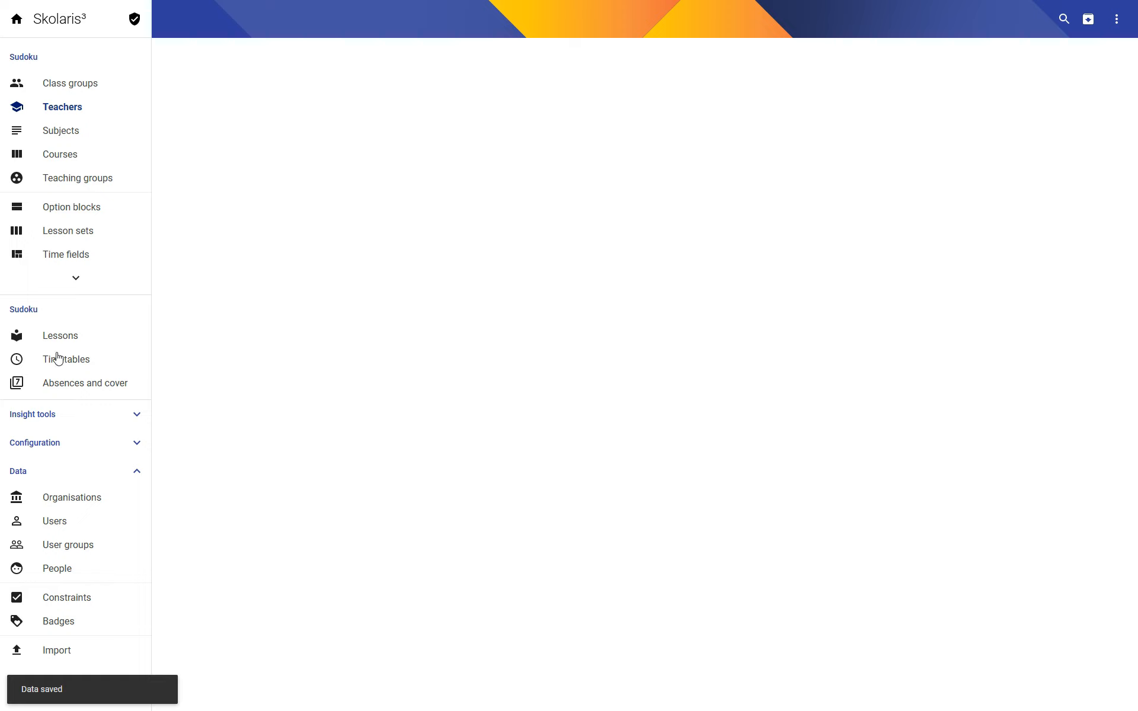
pyautogui.click(62, 359)
pyautogui.click(453, 124)
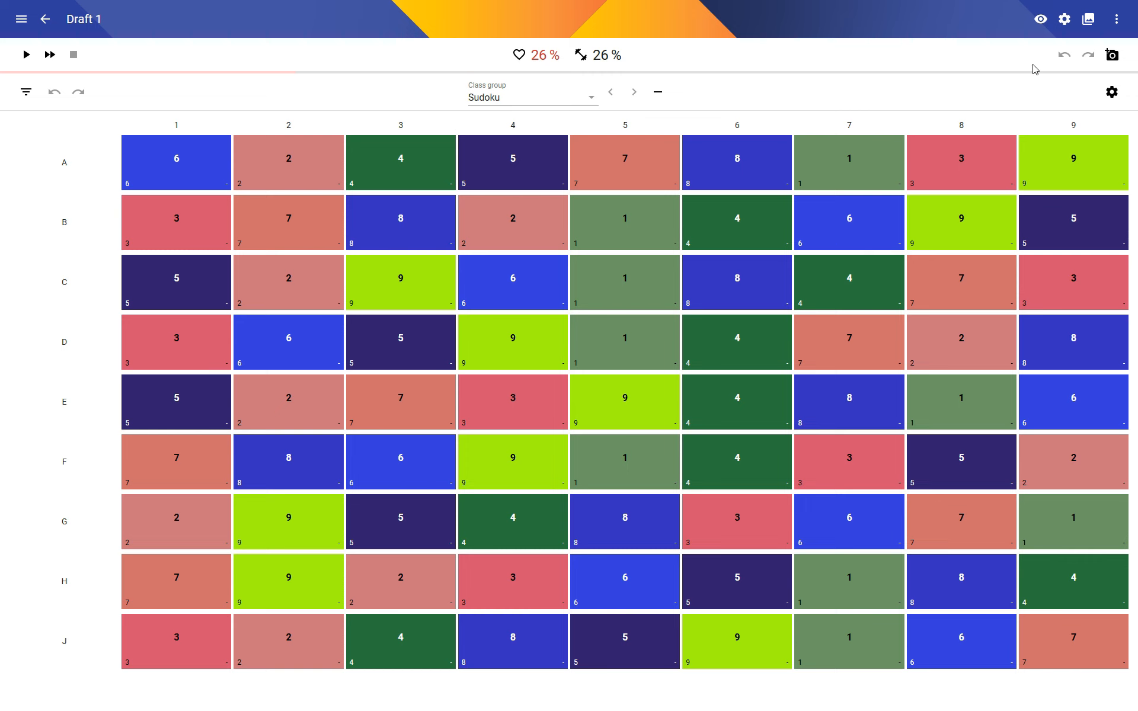
# Step: Create a new constraint configuration set for Draft 1 from the timetable's optimisation settings
pyautogui.click(1064, 19)
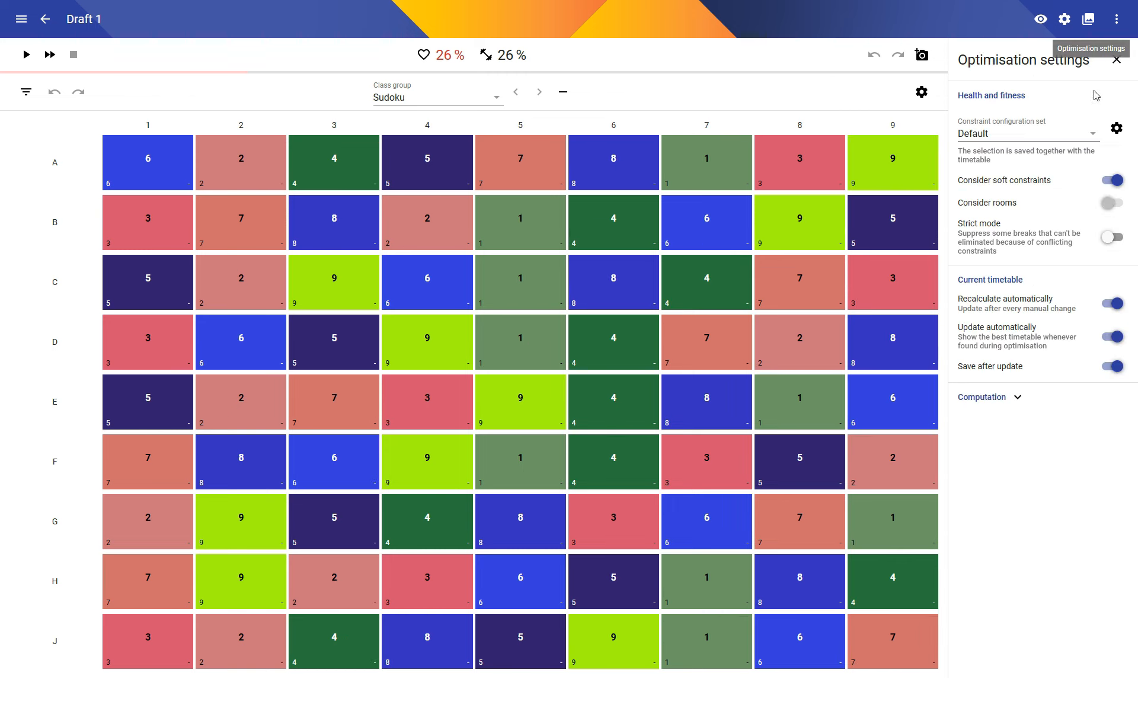
pyautogui.click(1065, 140)
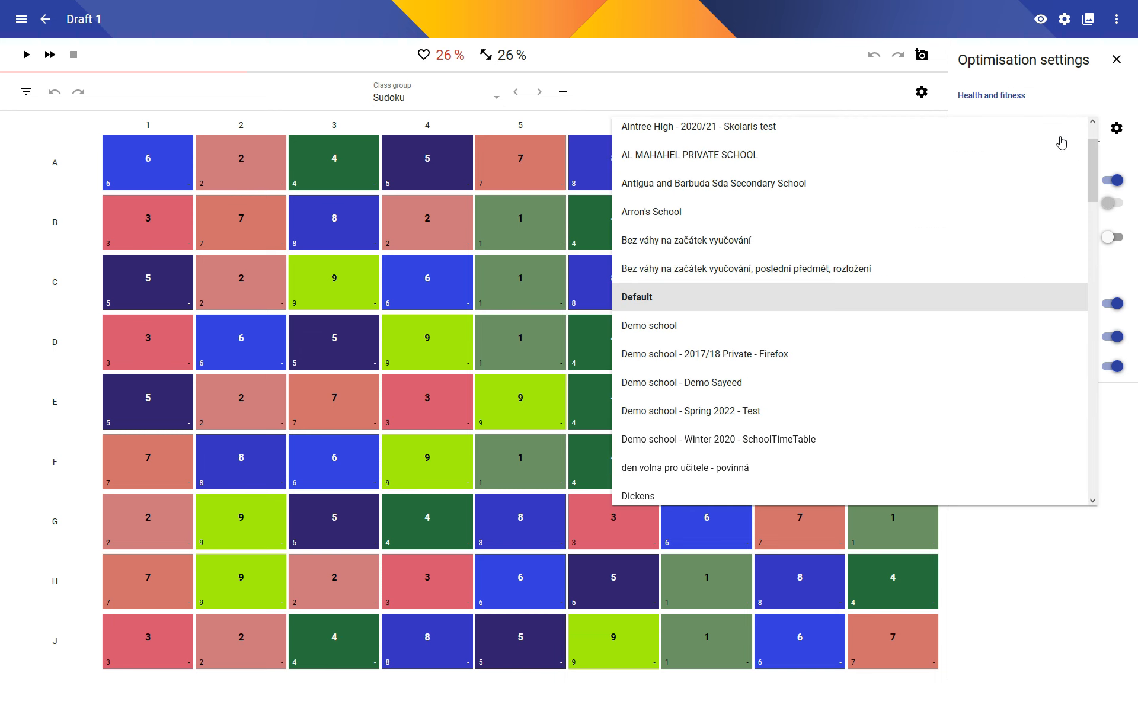
pyautogui.scroll(-1, 830, 178)
pyautogui.scroll(3, 810, 156)
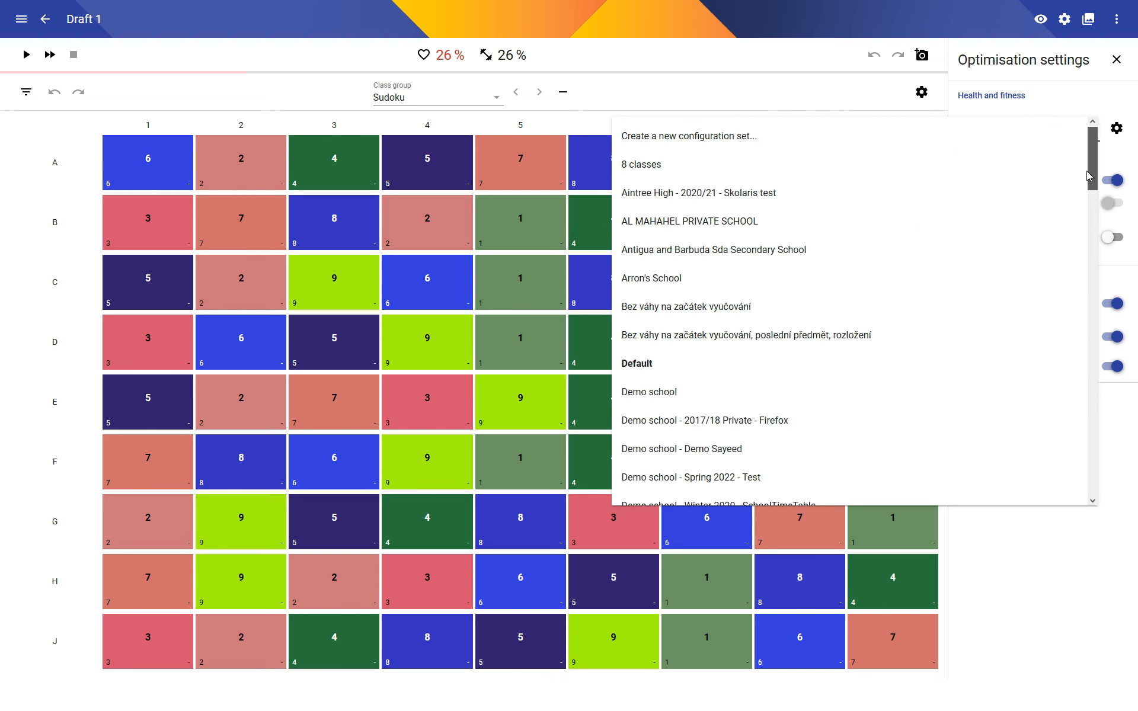
pyautogui.click(750, 137)
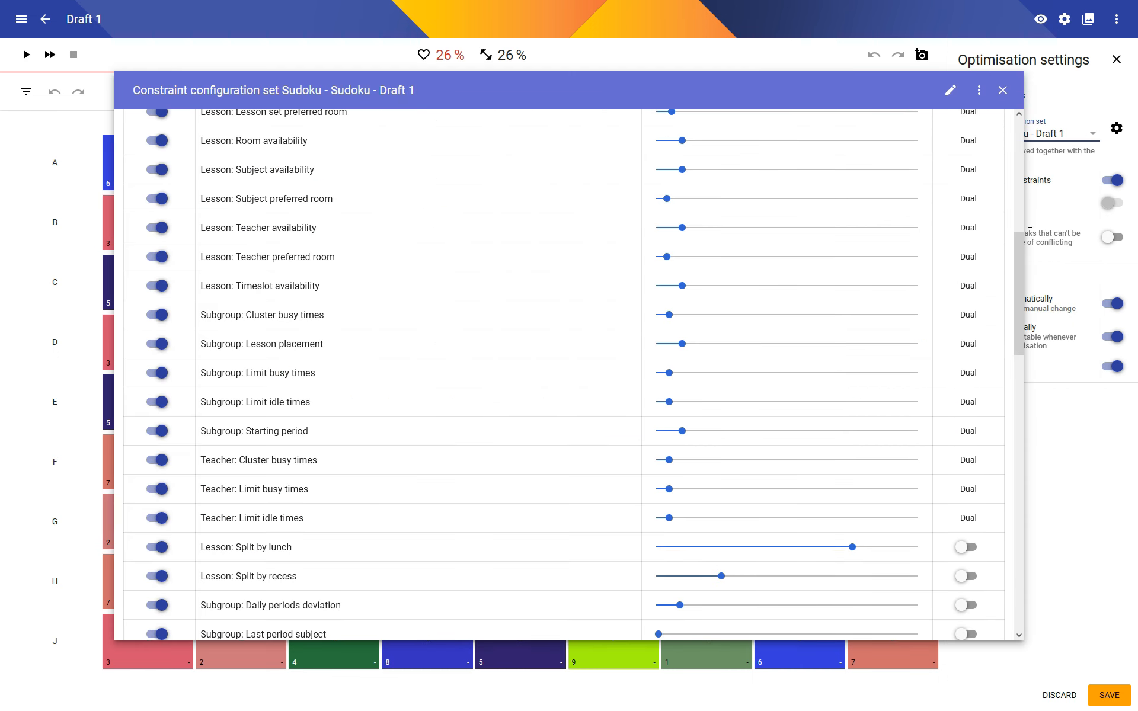
# Step: Disable every enabled constraint in the new Sudoku constraint configuration set, from Course: Clustering through Teacher: Max working periods per day
pyautogui.moveTo(1018, 247); pyautogui.dragTo(1018, 131)
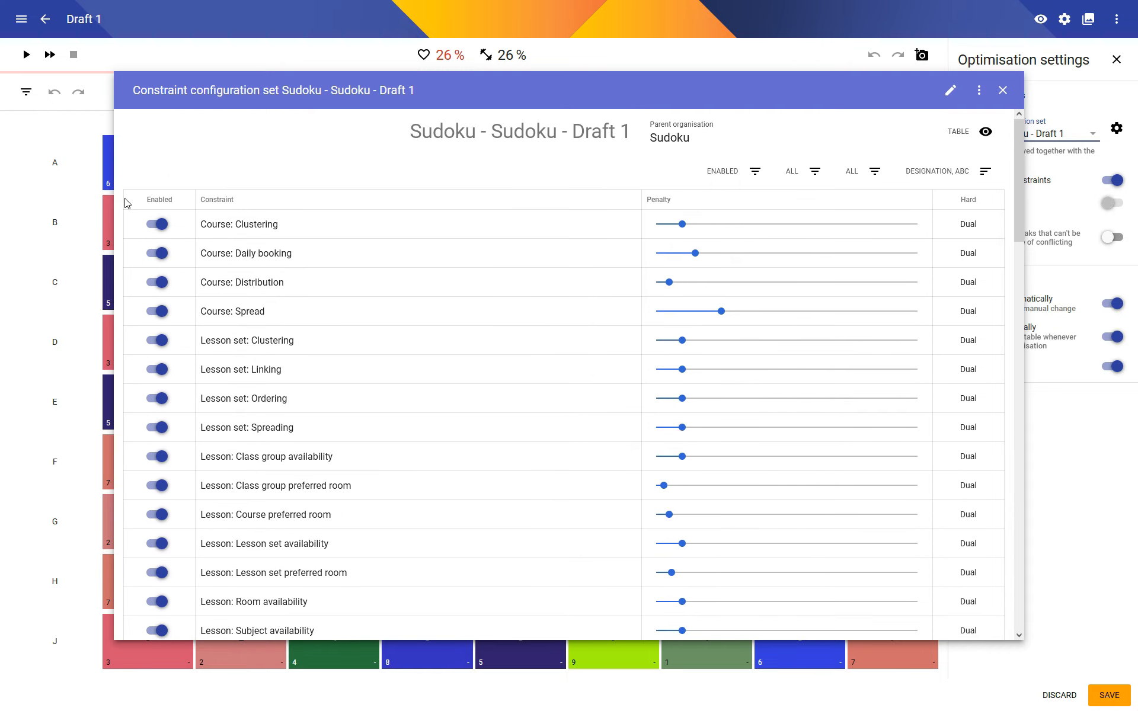
pyautogui.click(163, 224)
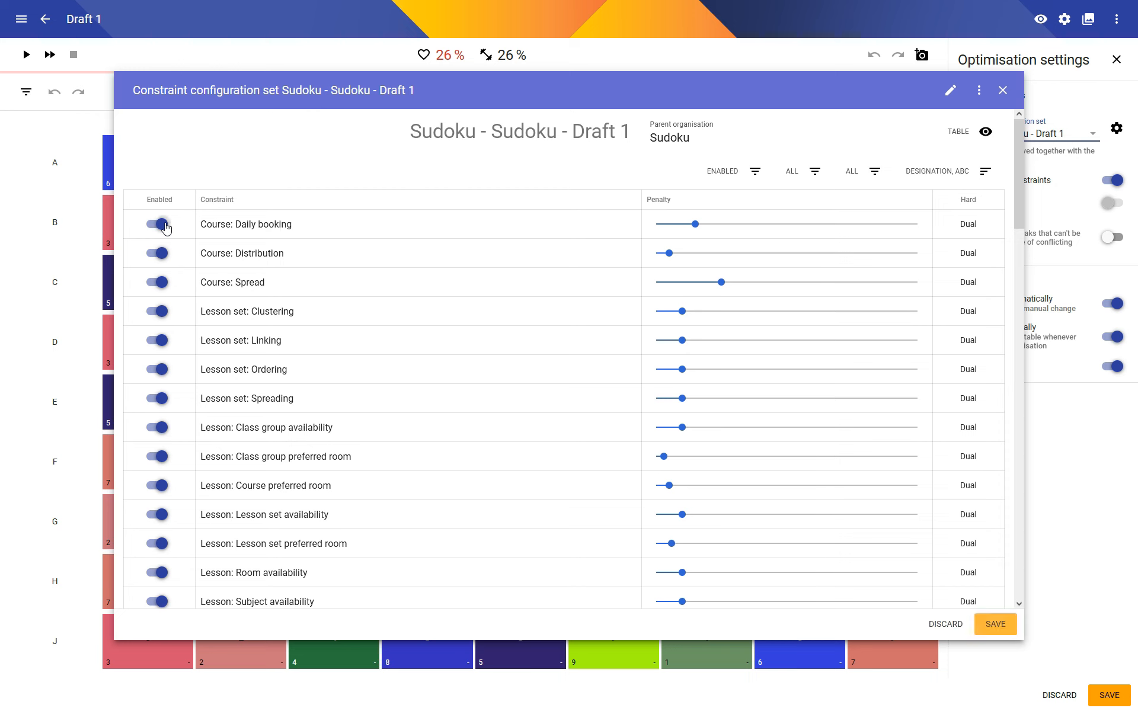
pyautogui.click(164, 224)
pyautogui.click(164, 224)
pyautogui.click(164, 224)
pyautogui.click(161, 224)
pyautogui.click(161, 224)
pyautogui.click(162, 224)
pyautogui.click(161, 224)
pyautogui.click(161, 224)
pyautogui.click(161, 224)
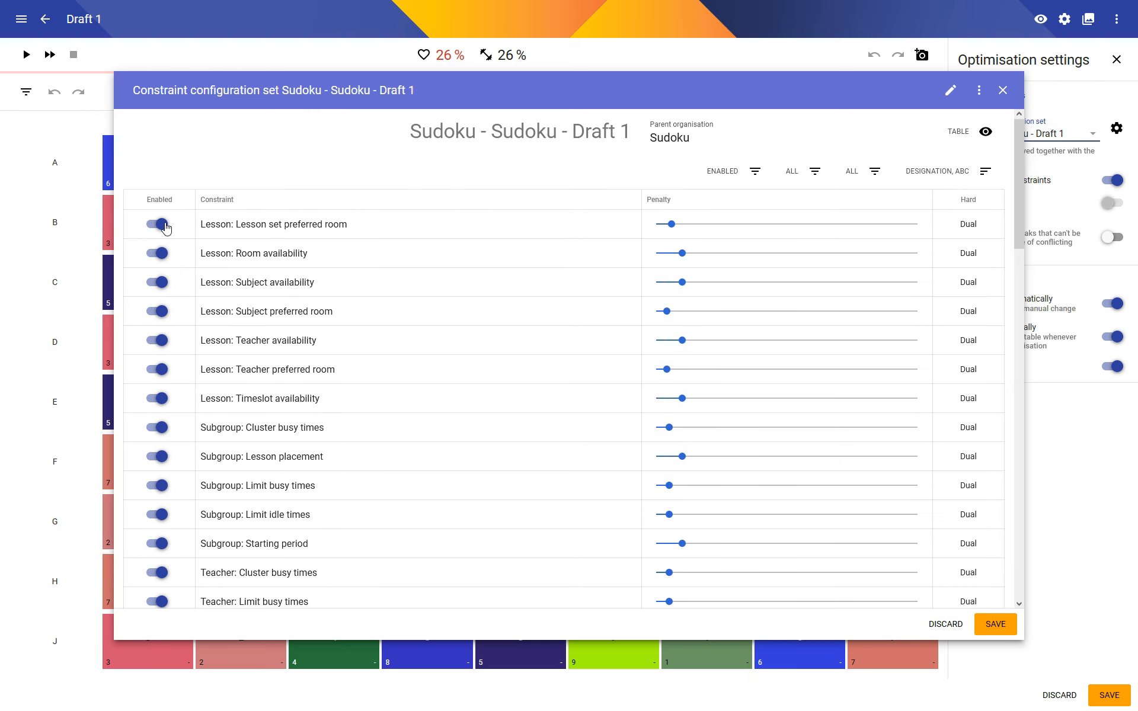
pyautogui.click(161, 224)
pyautogui.click(161, 224)
pyautogui.click(161, 224)
pyautogui.click(161, 224)
pyautogui.click(161, 224)
pyautogui.click(161, 224)
pyautogui.click(161, 224)
pyautogui.click(161, 224)
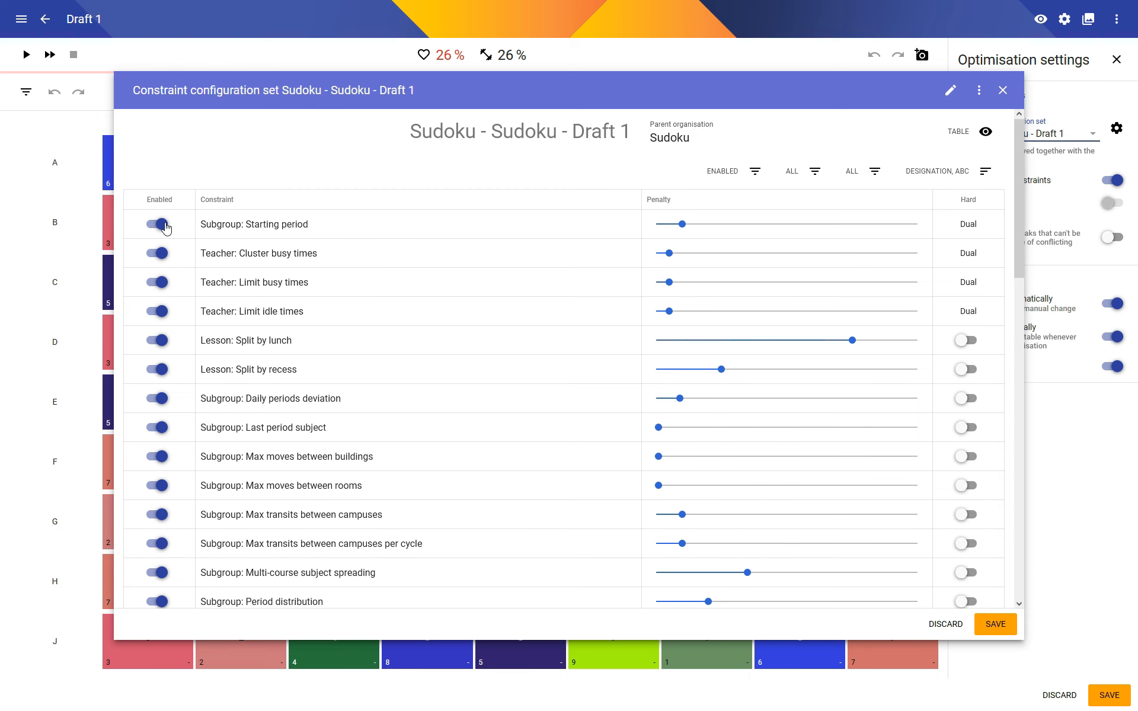
pyautogui.click(161, 224)
pyautogui.click(161, 224)
pyautogui.click(164, 224)
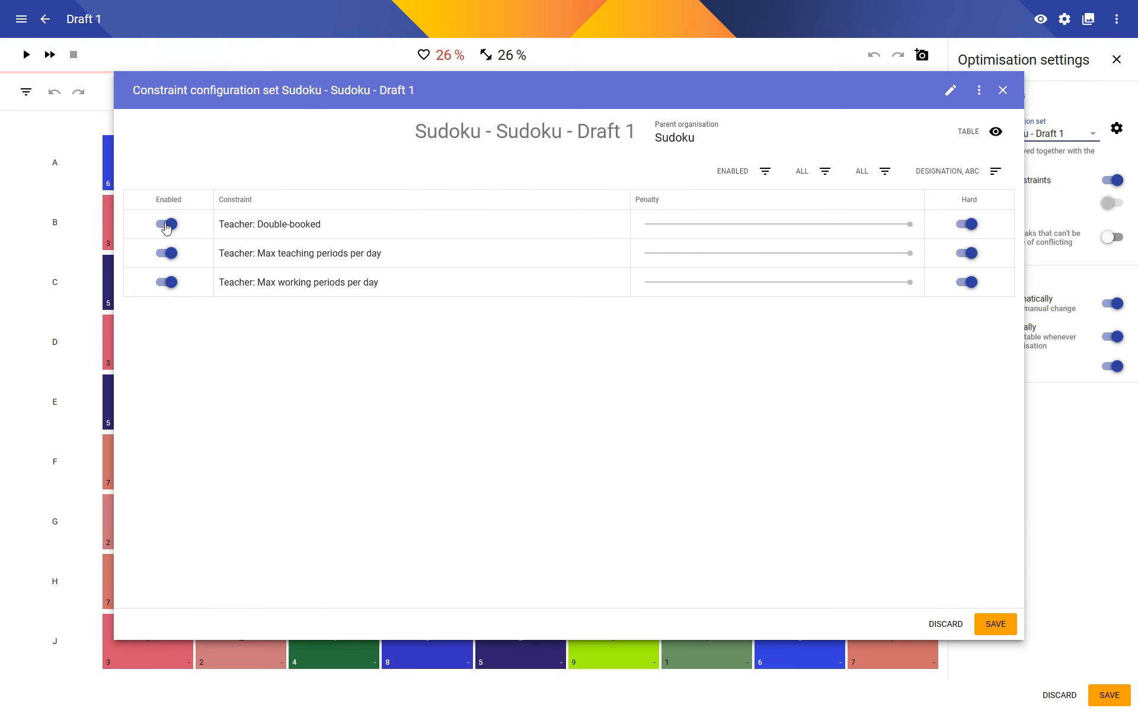
pyautogui.click(164, 224)
pyautogui.click(165, 224)
pyautogui.click(164, 224)
pyautogui.doubleClick(165, 224)
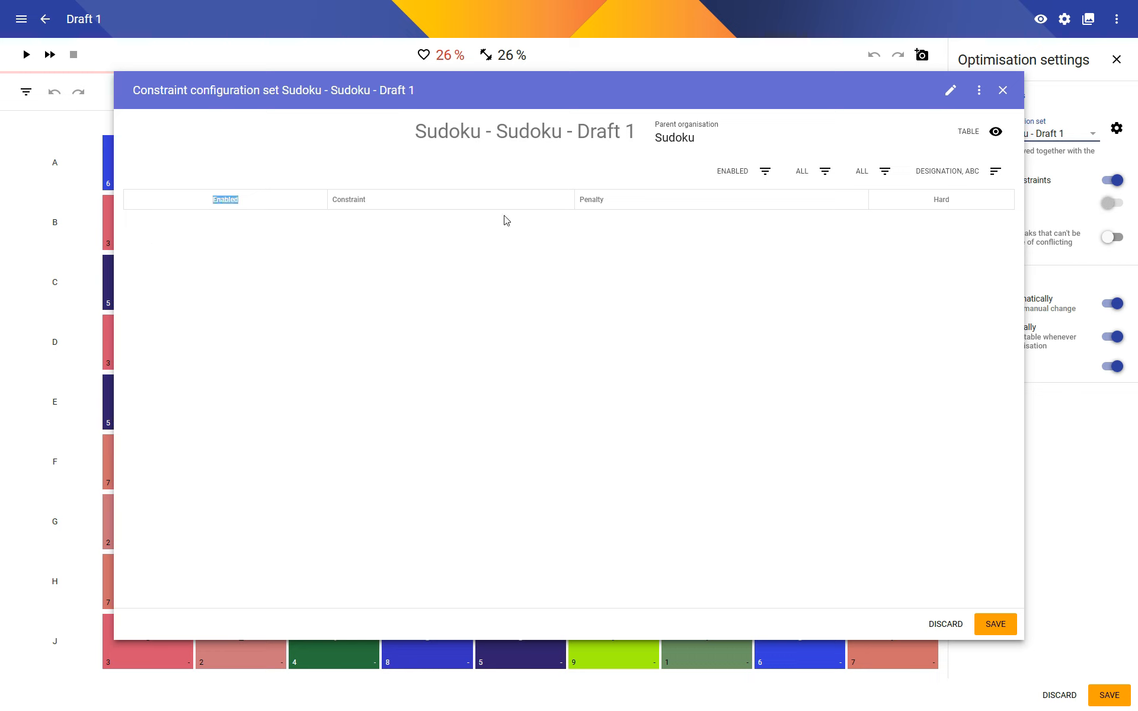
pyautogui.click(566, 253)
# Step: Switch the constraint list to the grouped view and show constraints of all statuses
pyautogui.click(954, 174)
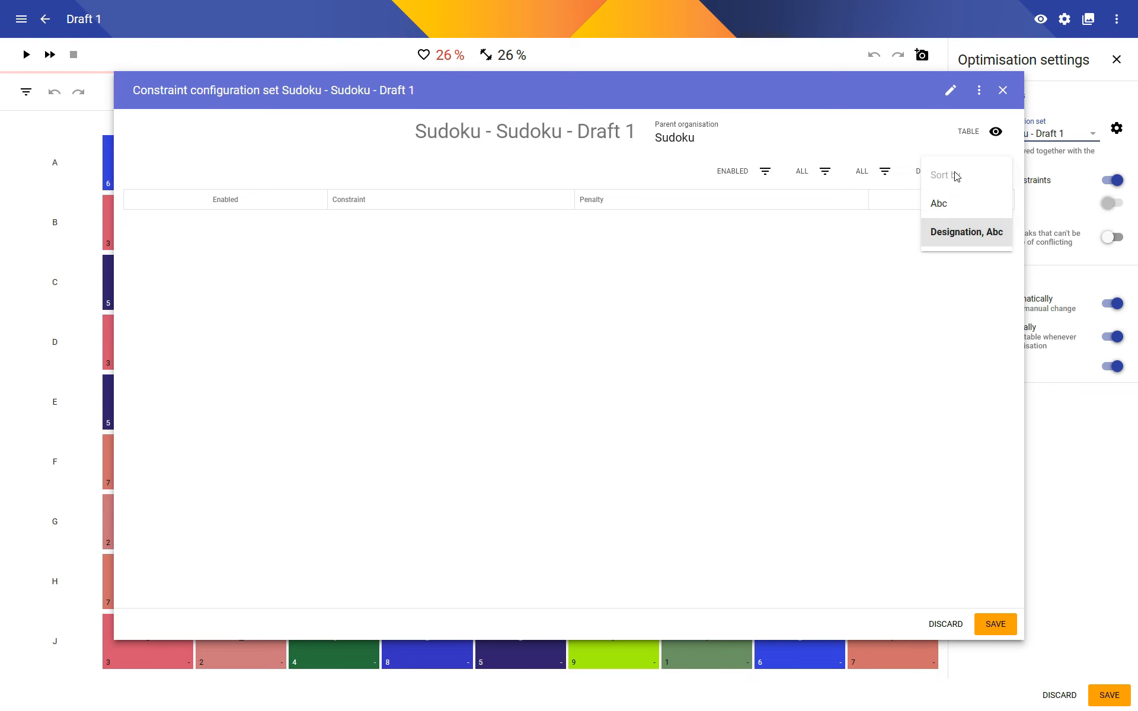
pyautogui.click(765, 171)
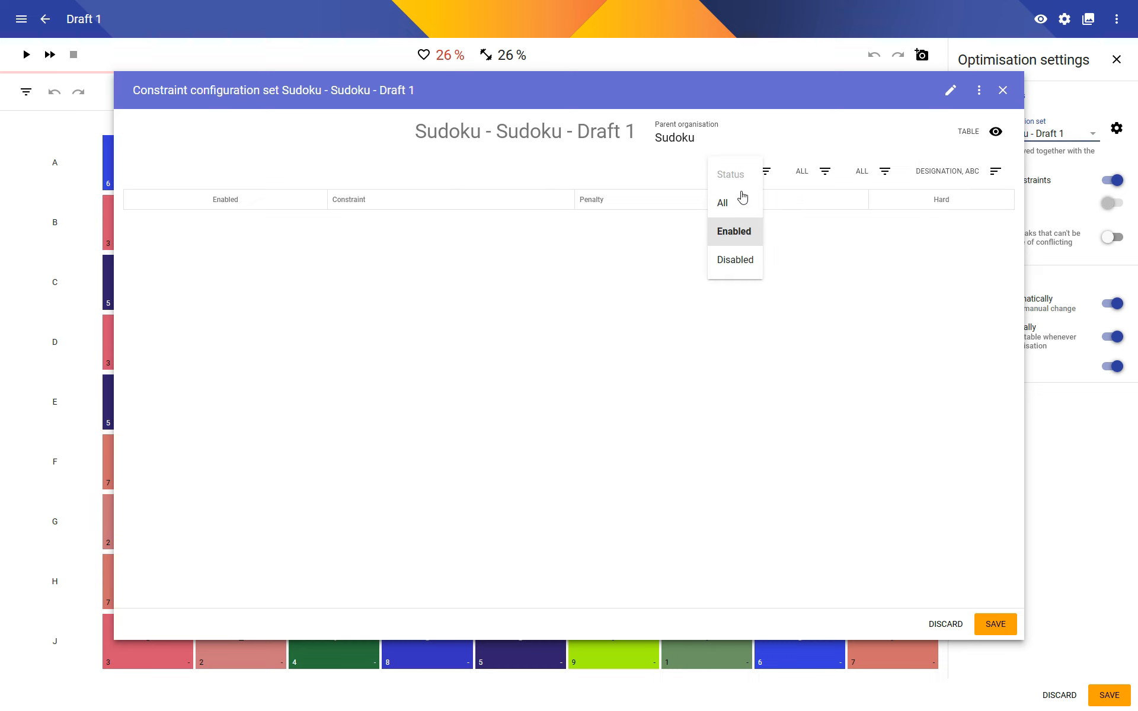
pyautogui.click(948, 174)
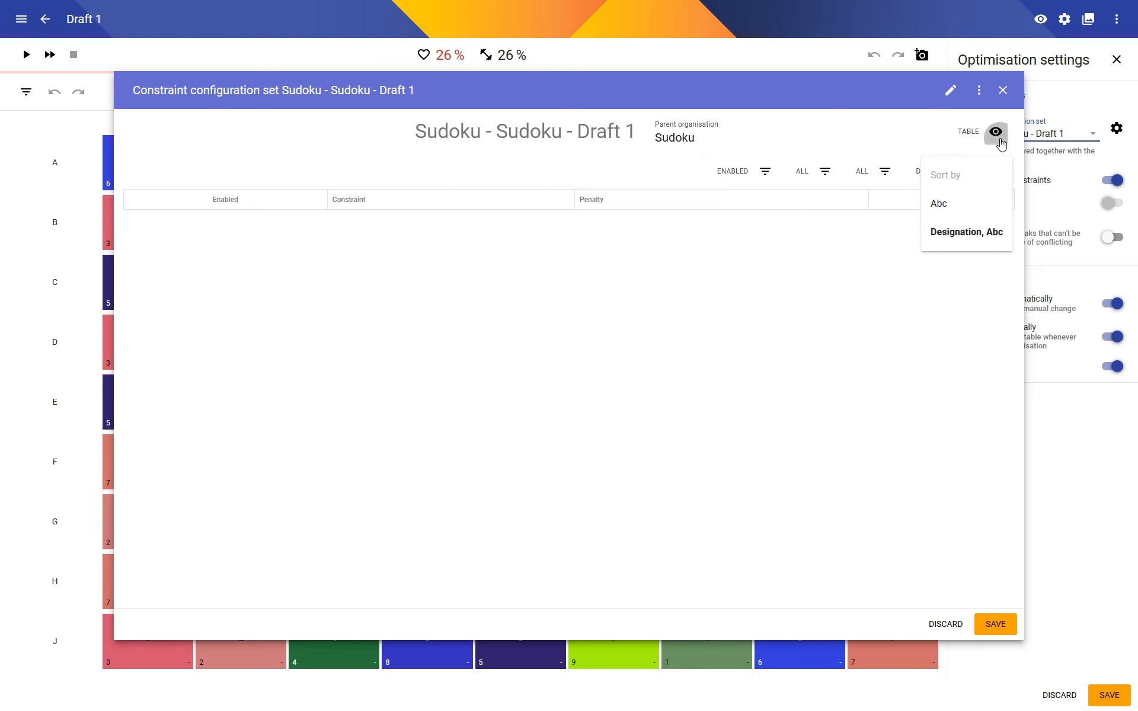
pyautogui.click(996, 131)
pyautogui.click(970, 195)
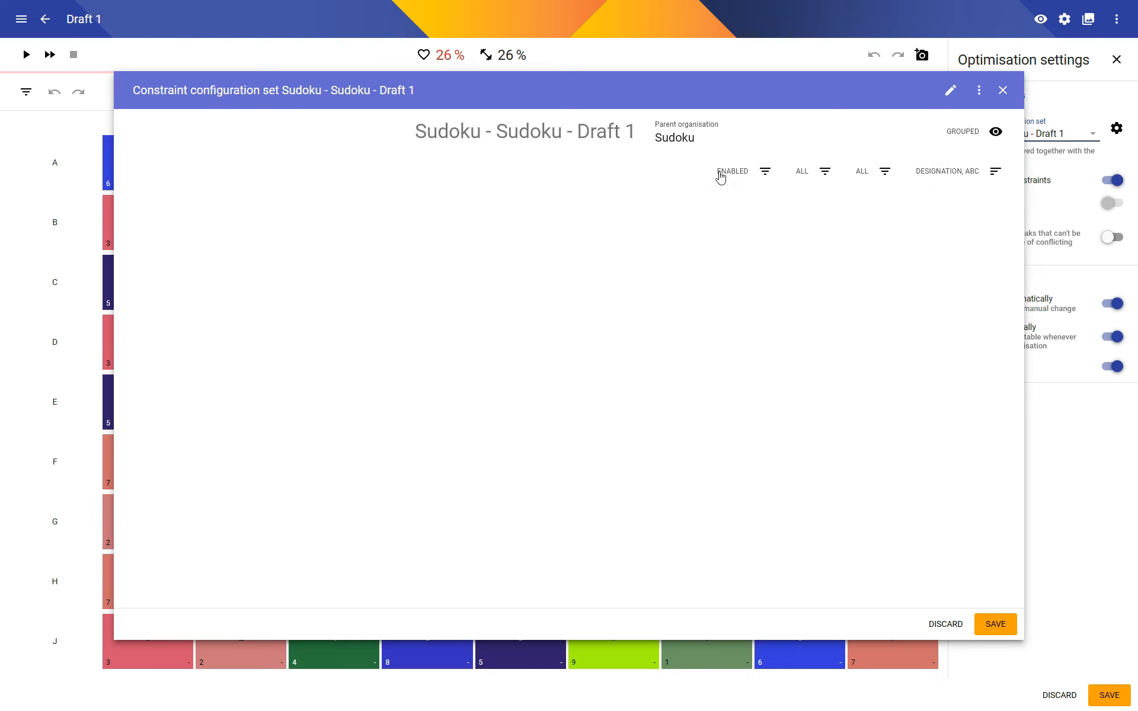
pyautogui.click(756, 173)
pyautogui.click(734, 205)
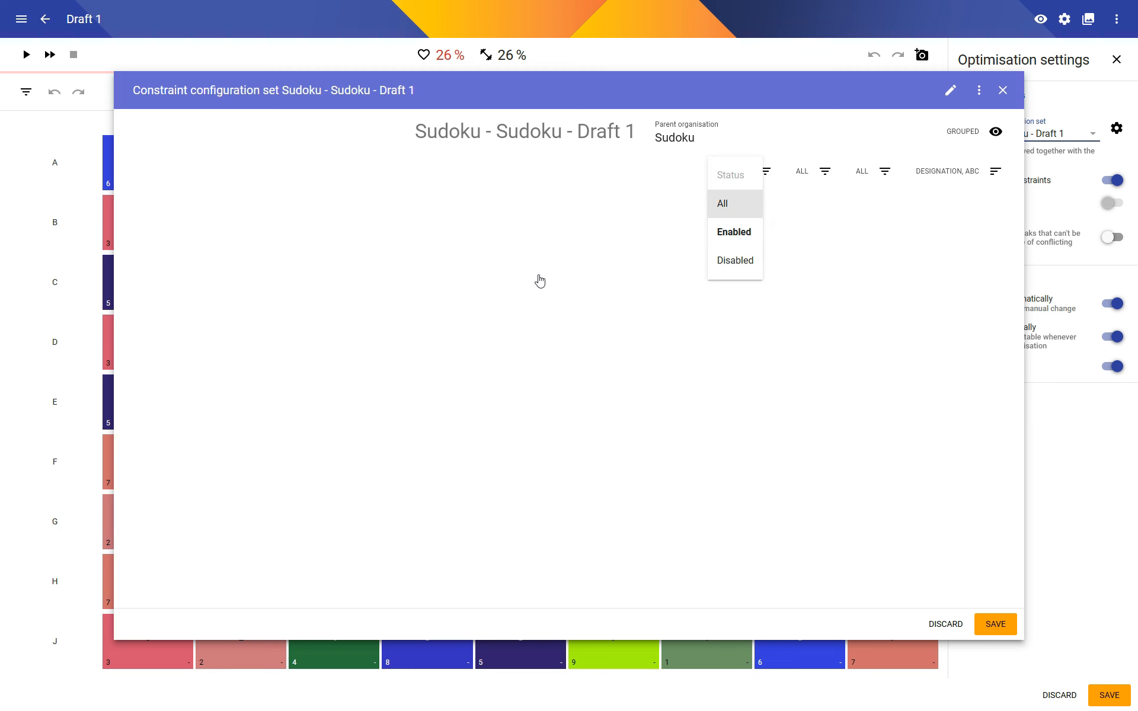
# Step: Enable the essential constraints Lesson: Time unbooked, Subgroup: Double-booked and Teacher: Double-booked
pyautogui.click(249, 443)
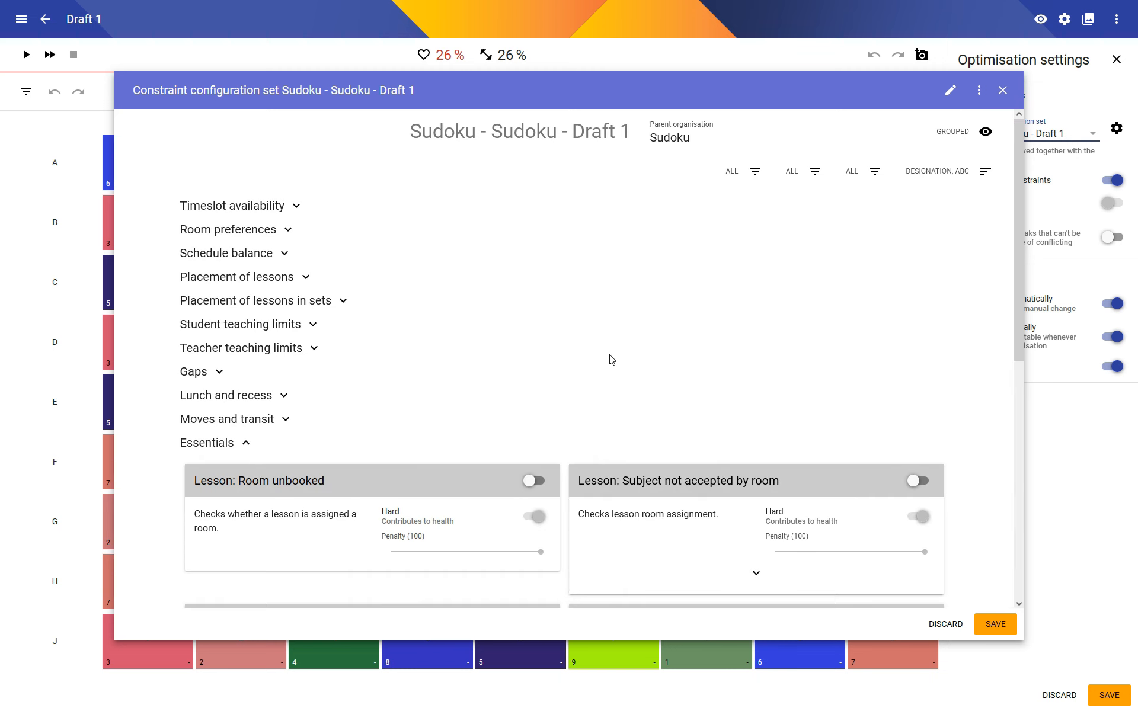
pyautogui.scroll(-5, 611, 355)
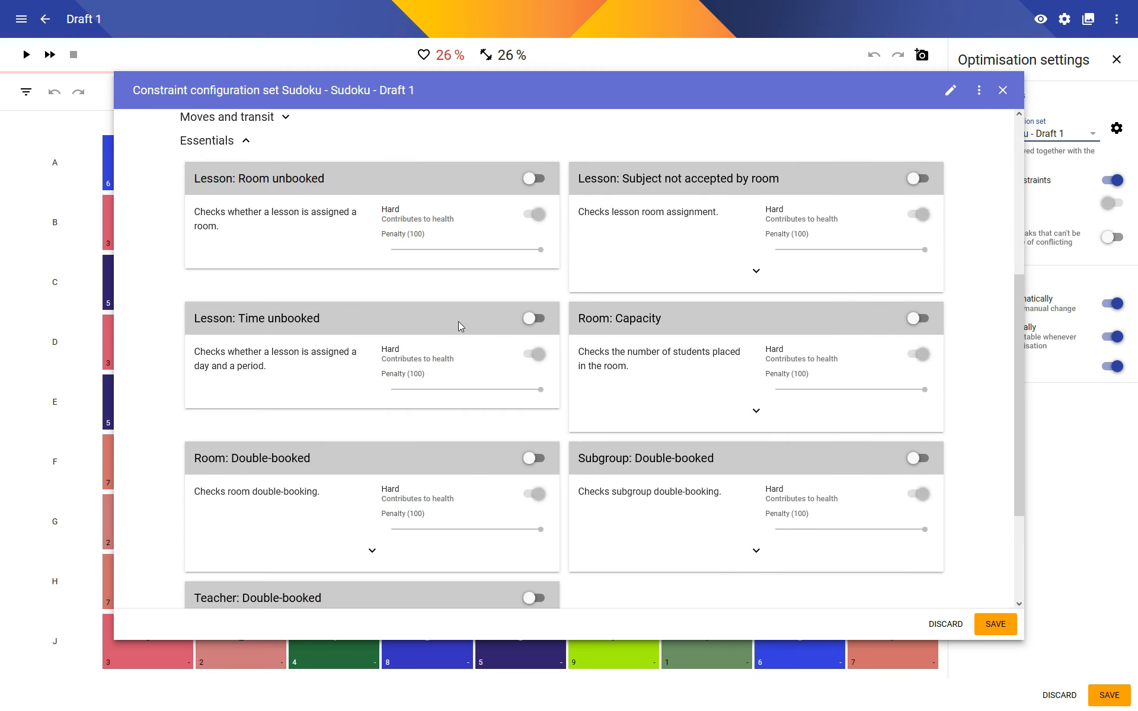
pyautogui.click(534, 318)
pyautogui.scroll(-3, 454, 339)
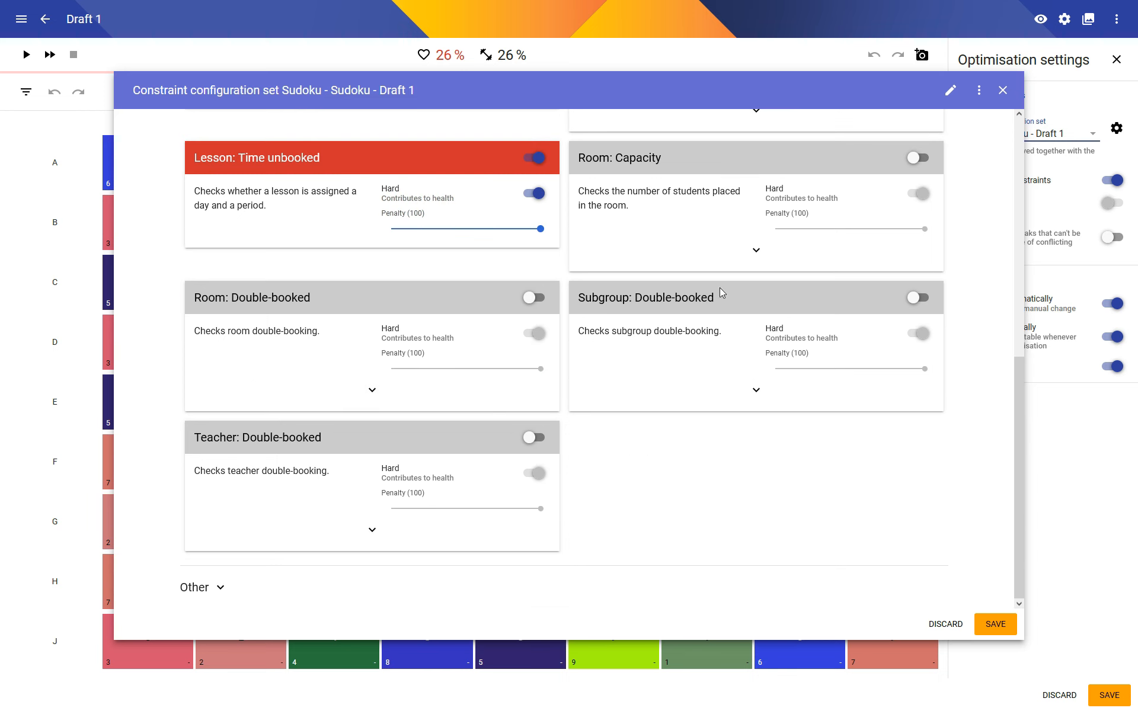
pyautogui.click(915, 298)
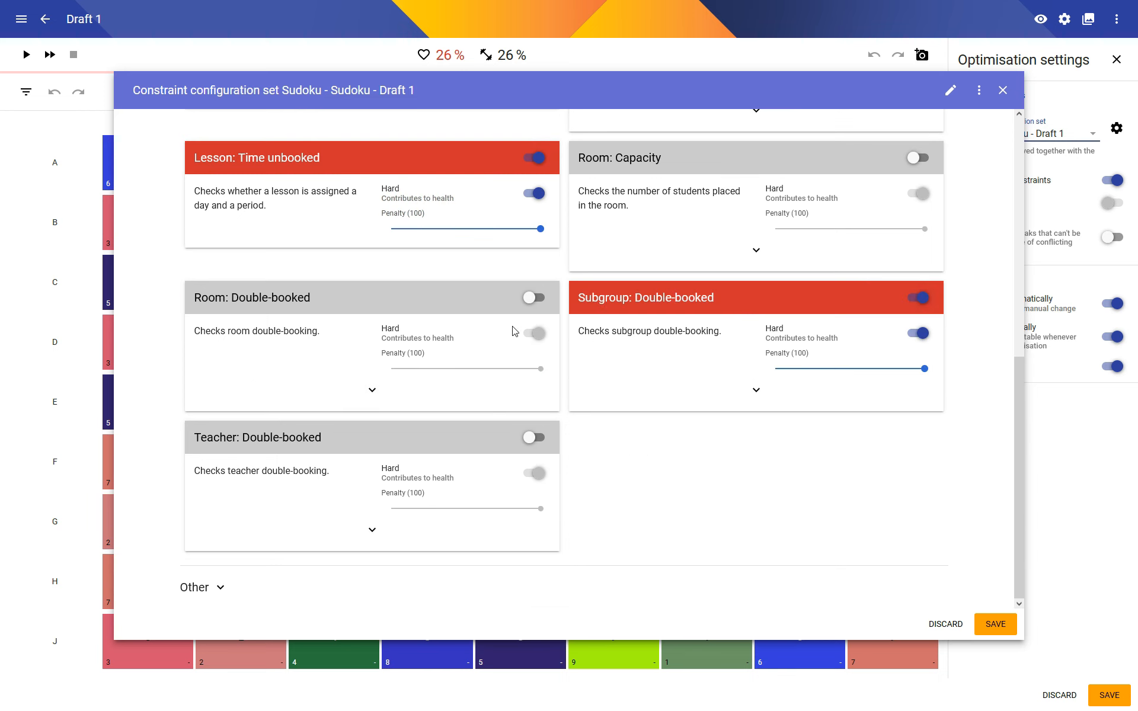
pyautogui.click(533, 437)
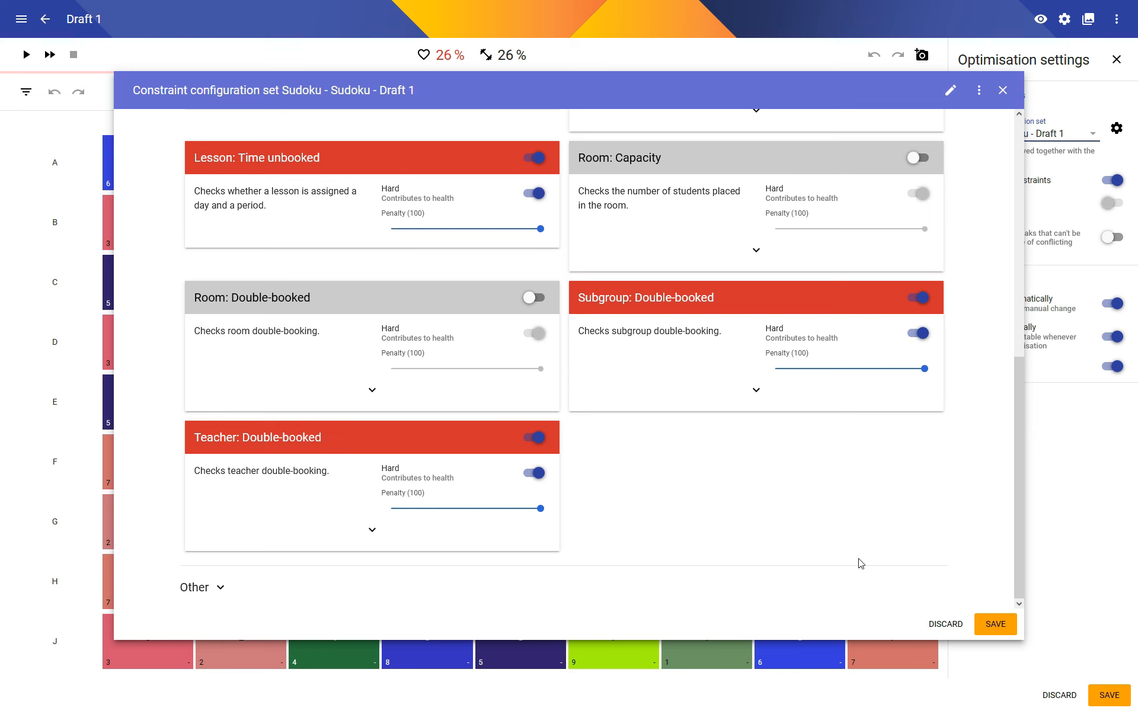
# Step: Enable the Teacher: Cluster busy times constraint in the teacher teaching limits group
pyautogui.scroll(8, 829, 534)
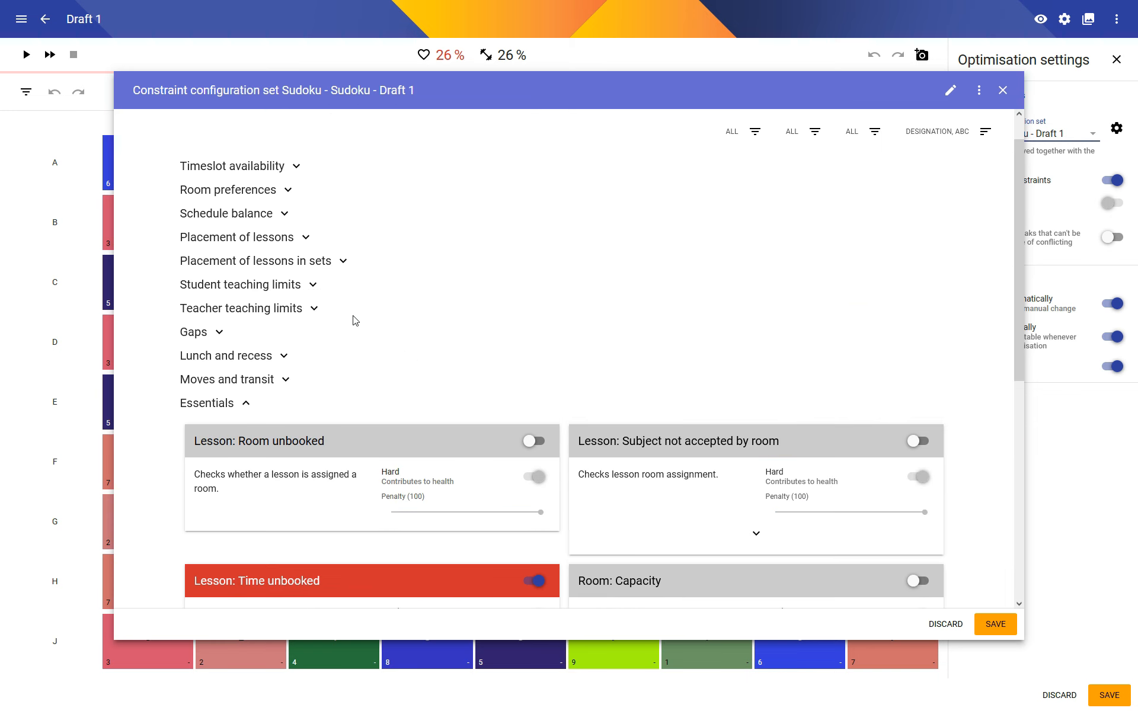
pyautogui.click(312, 309)
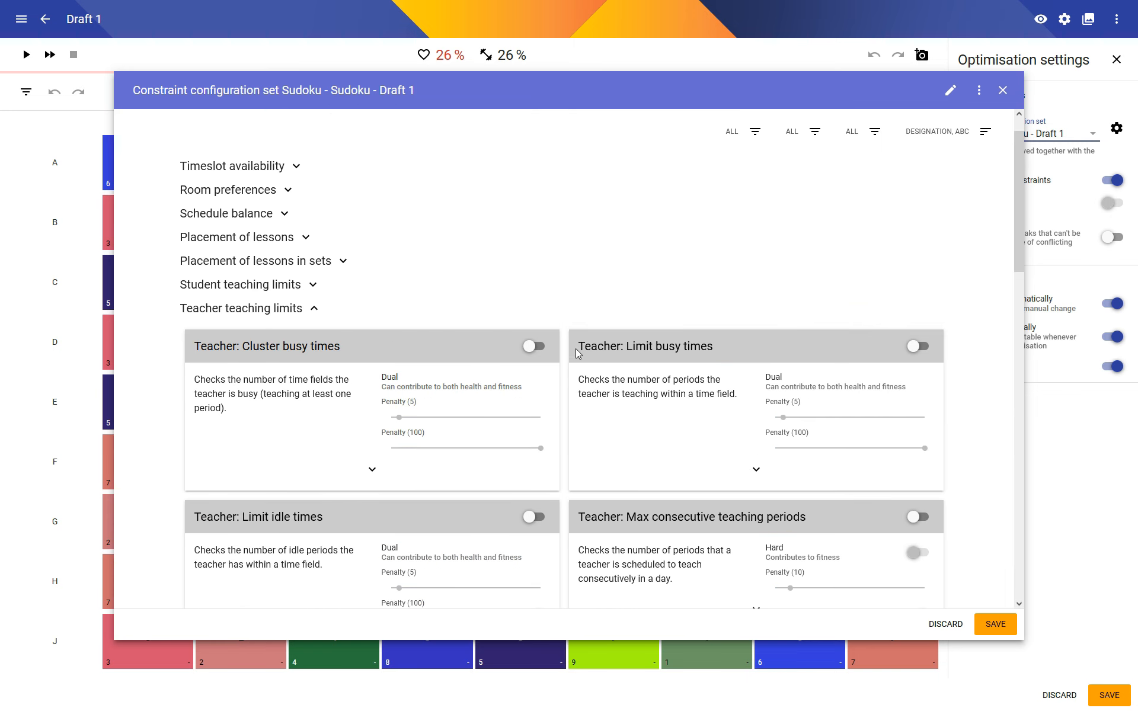
pyautogui.click(536, 349)
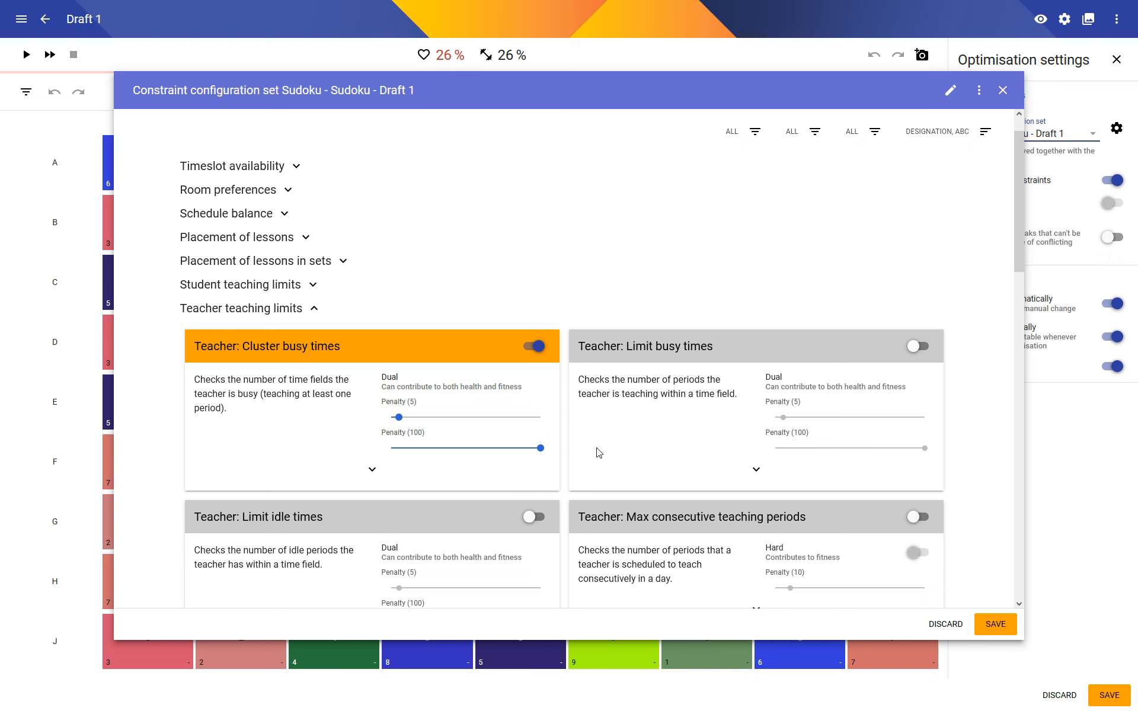
# Step: Enable the Course: Daily booking constraint in the schedule balance group and save the constraint configuration set
pyautogui.click(285, 214)
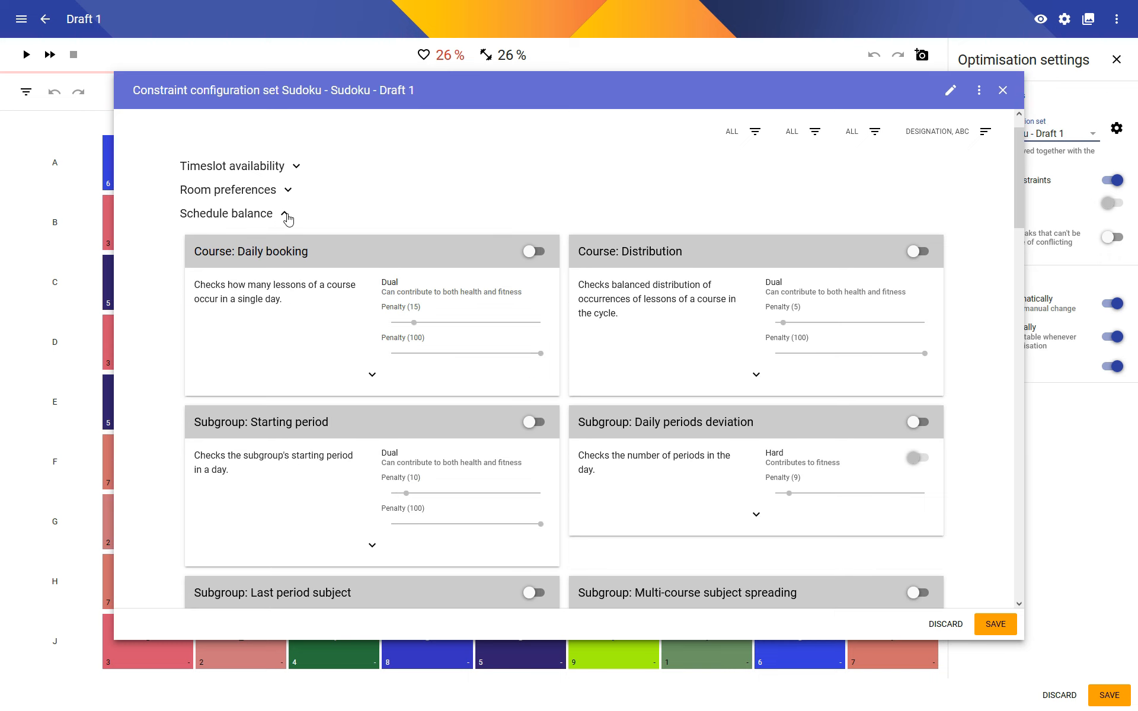
pyautogui.click(537, 253)
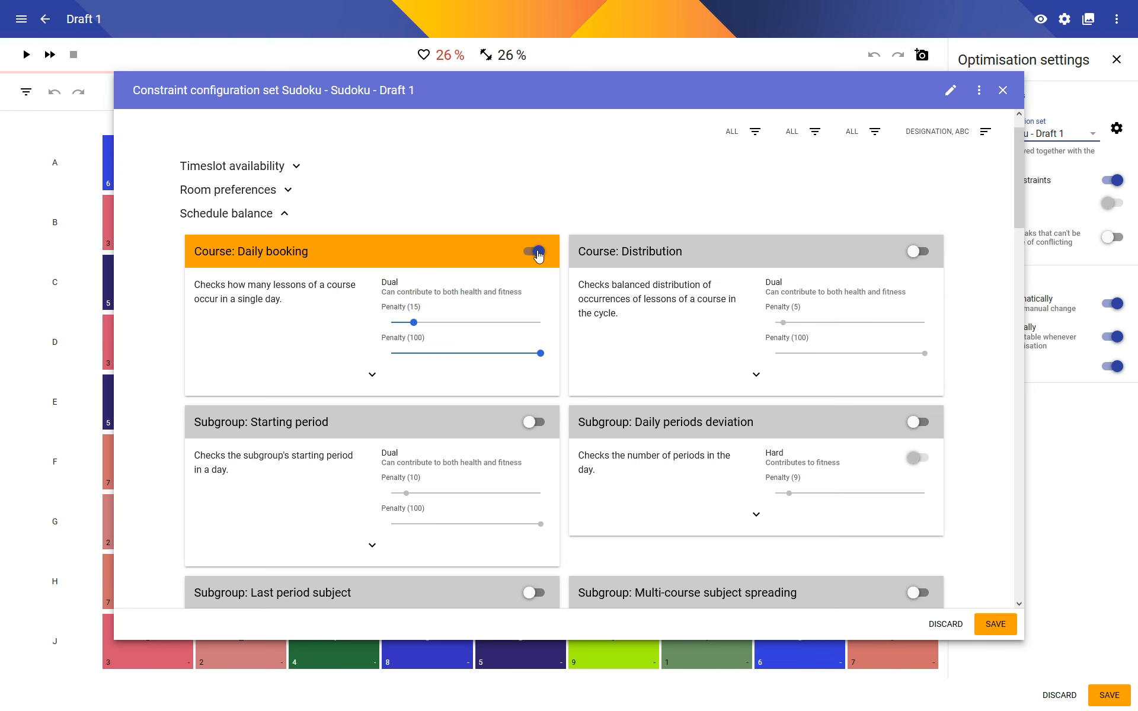
pyautogui.click(996, 624)
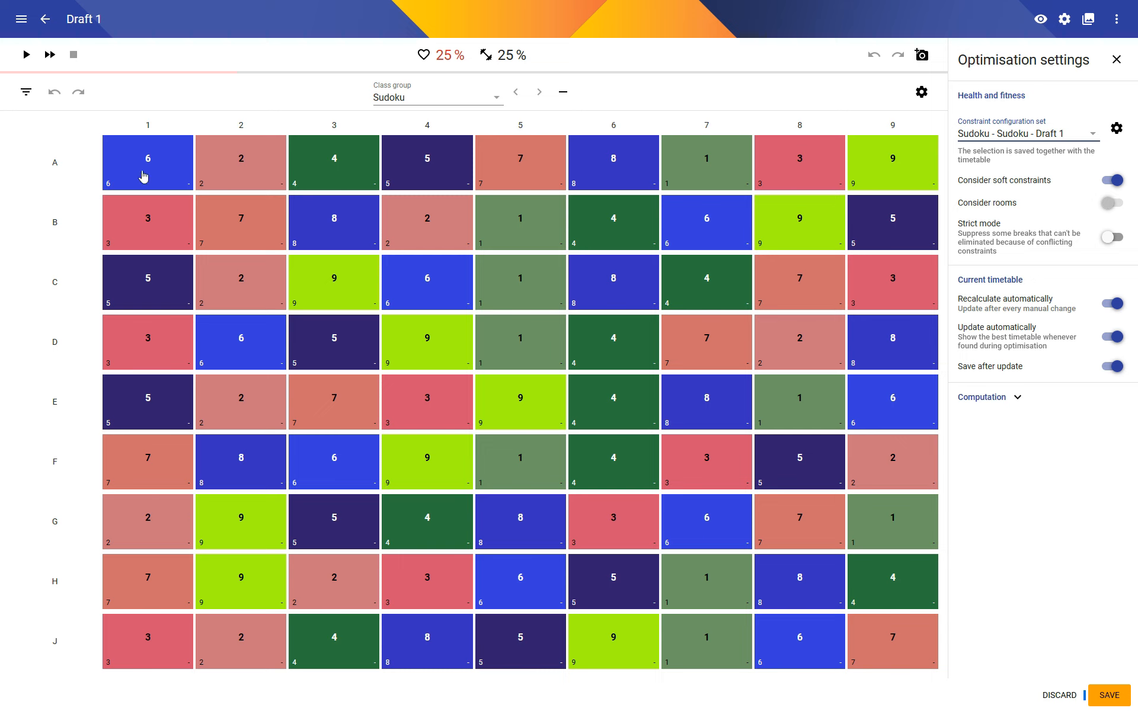
# Step: Run the optimisation on Draft 1, dismiss its result message and save the timetable
pyautogui.click(24, 54)
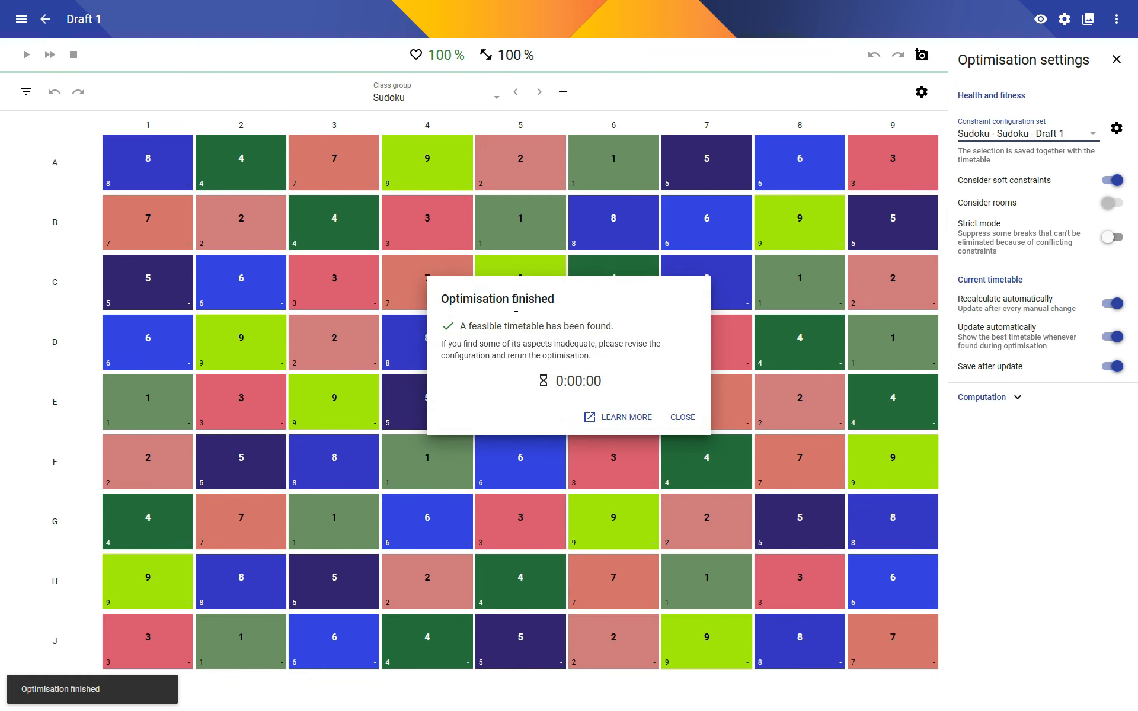
pyautogui.click(683, 418)
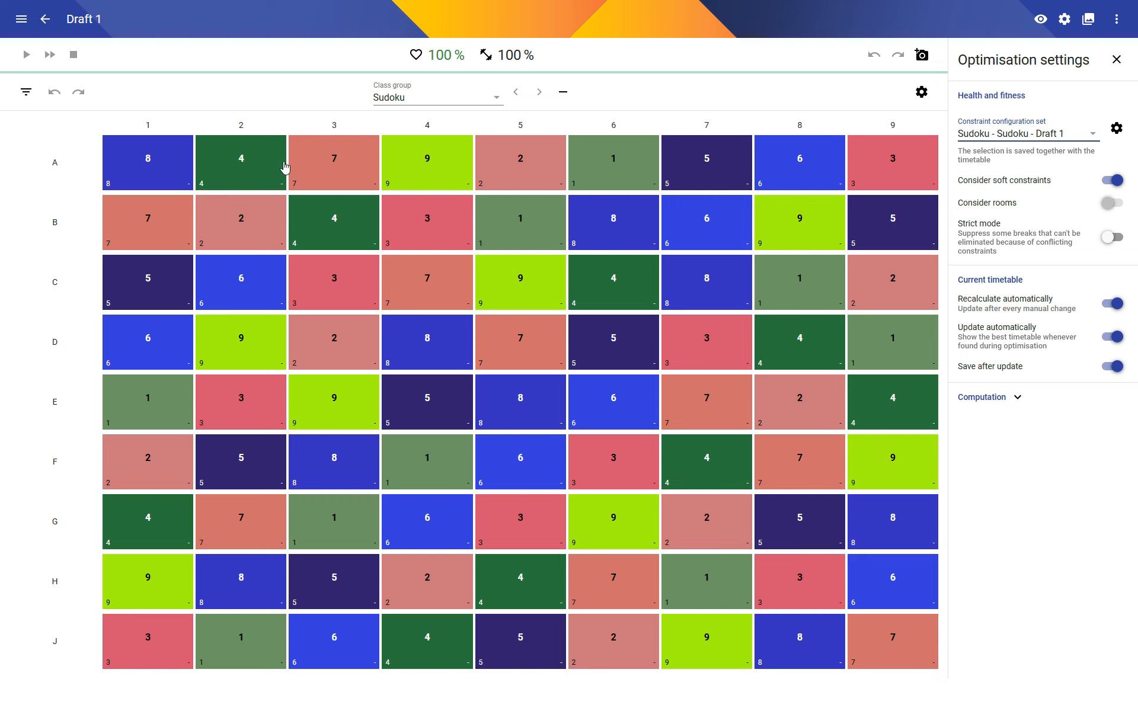
pyautogui.moveTo(320, 296)
pyautogui.mouseDown()
pyautogui.moveTo(240, 269)
pyautogui.moveTo(328, 278)
pyautogui.mouseUp()
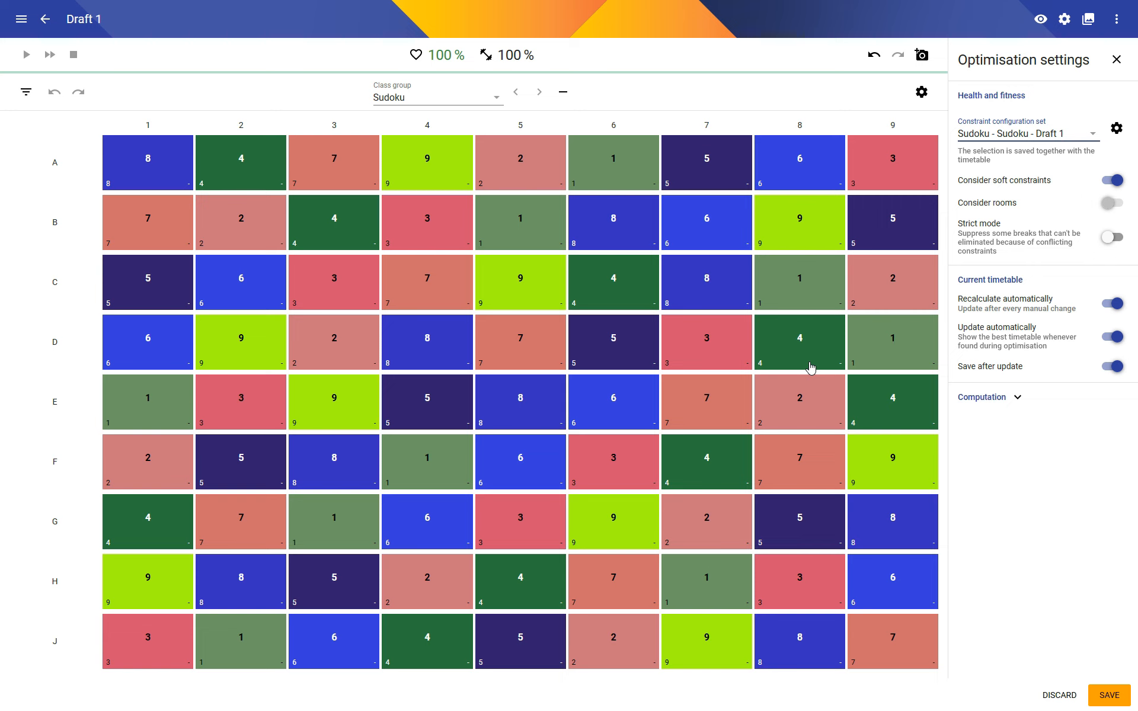
pyautogui.click(1096, 692)
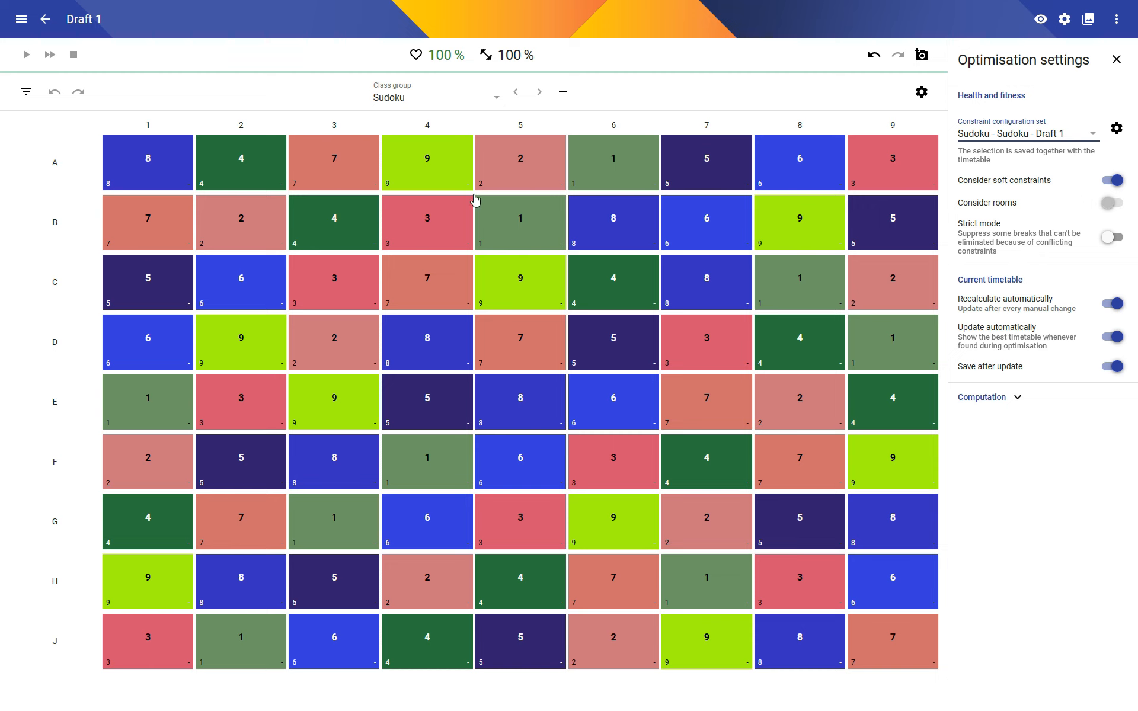
# Step: Create a time field with code TL covering periods 1 to 3 in rows A to C, and save it
pyautogui.click(45, 19)
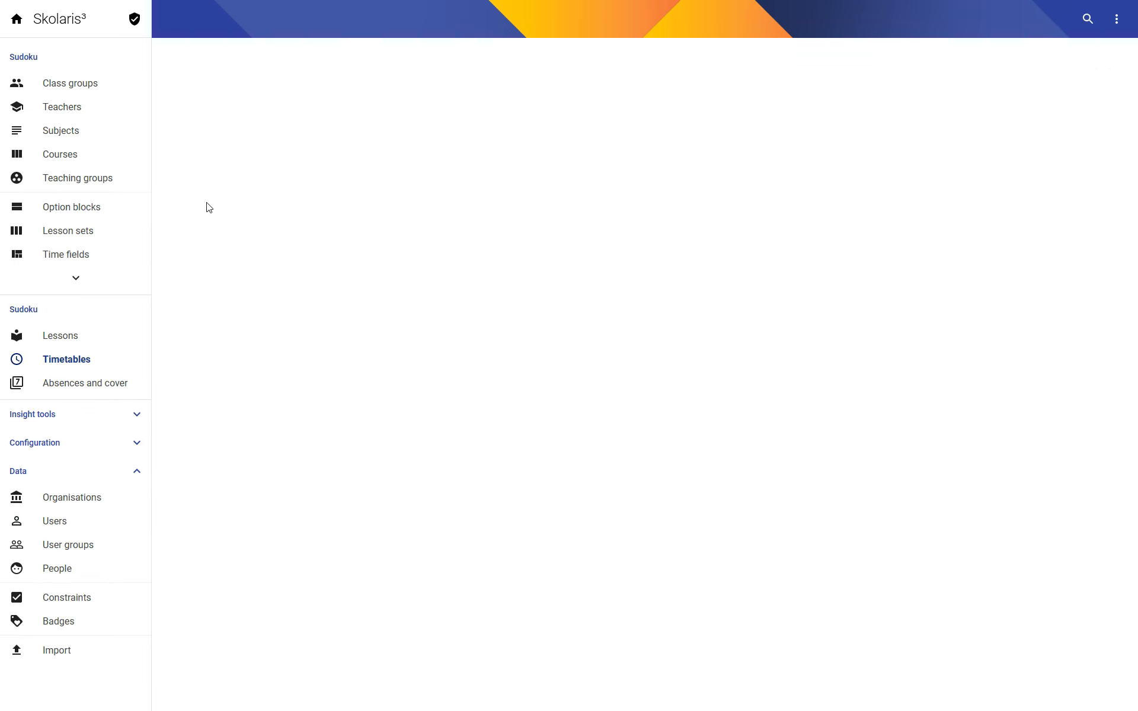
pyautogui.click(67, 259)
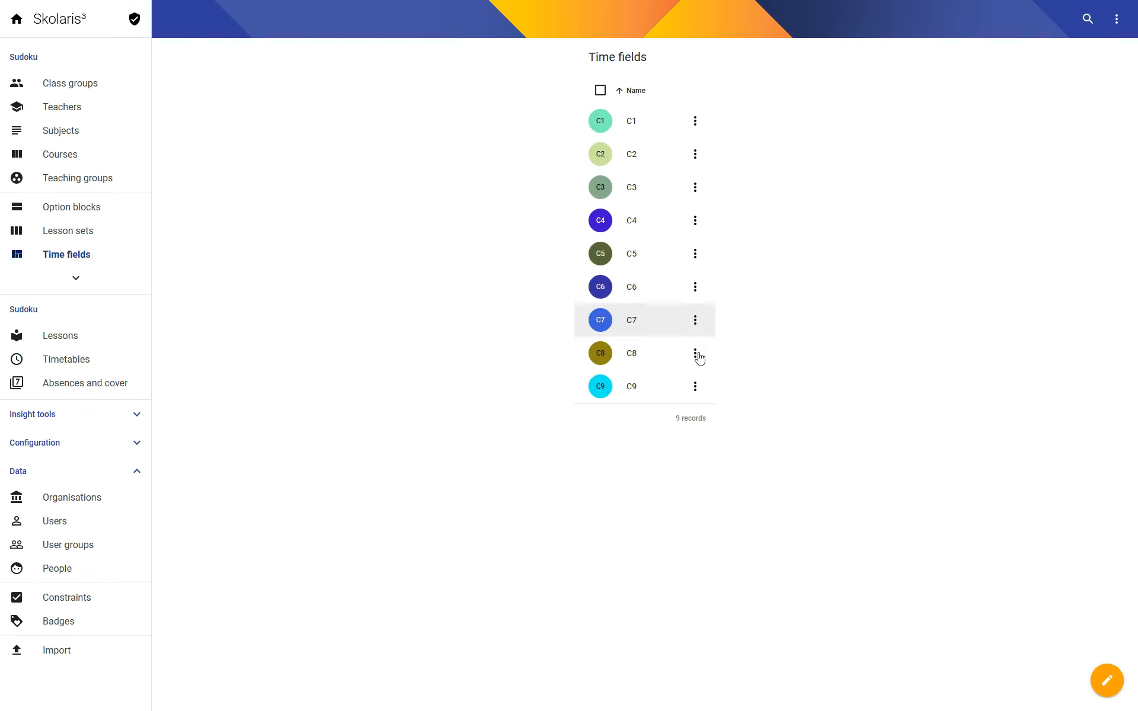
pyautogui.click(1105, 679)
pyautogui.write('TL')
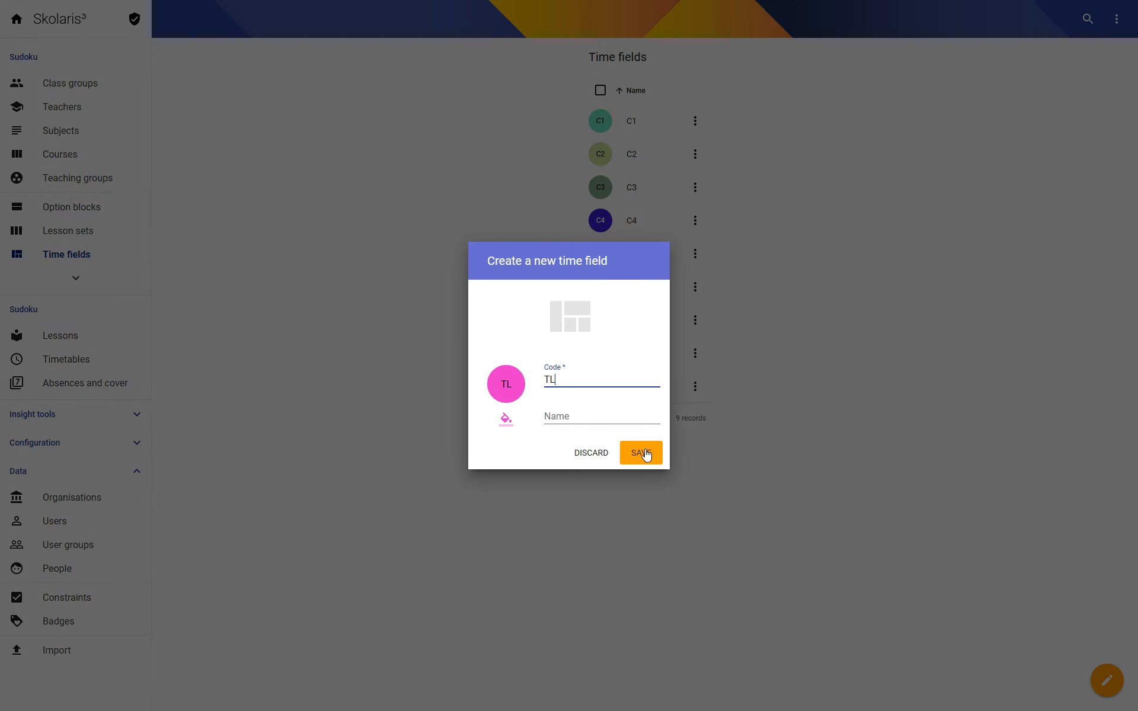
pyautogui.click(645, 453)
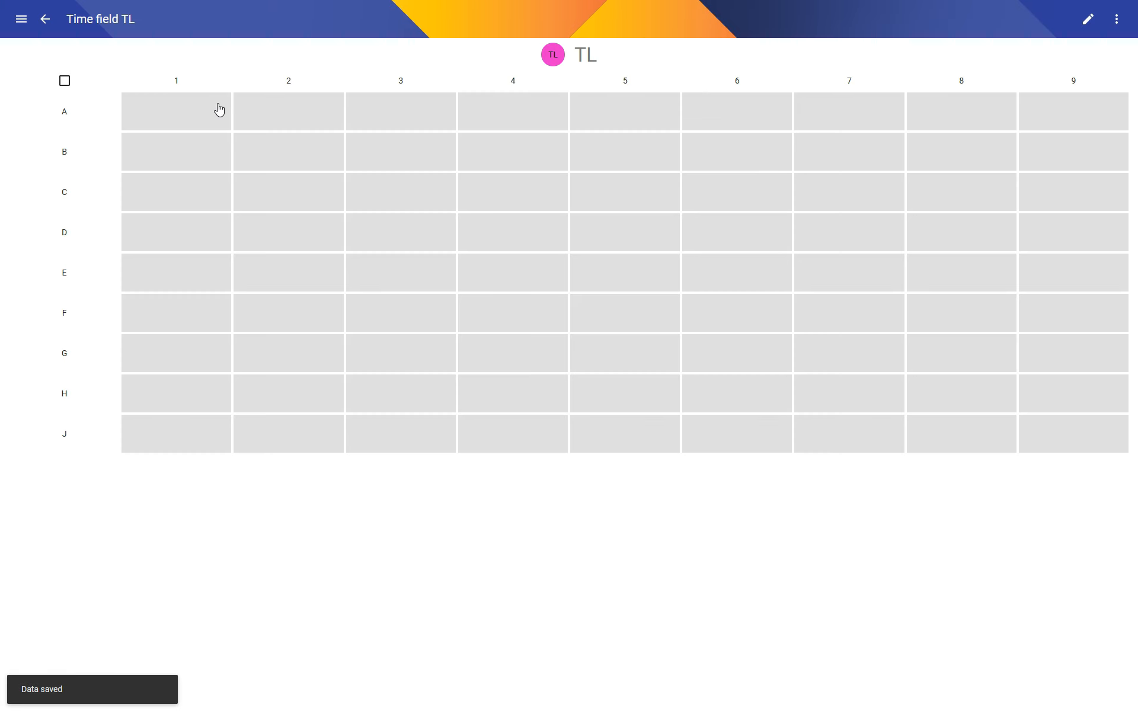
pyautogui.moveTo(219, 109)
pyautogui.mouseDown()
pyautogui.moveTo(211, 153)
pyautogui.moveTo(235, 194)
pyautogui.moveTo(363, 107)
pyautogui.moveTo(417, 152)
pyautogui.moveTo(416, 196)
pyautogui.mouseUp()
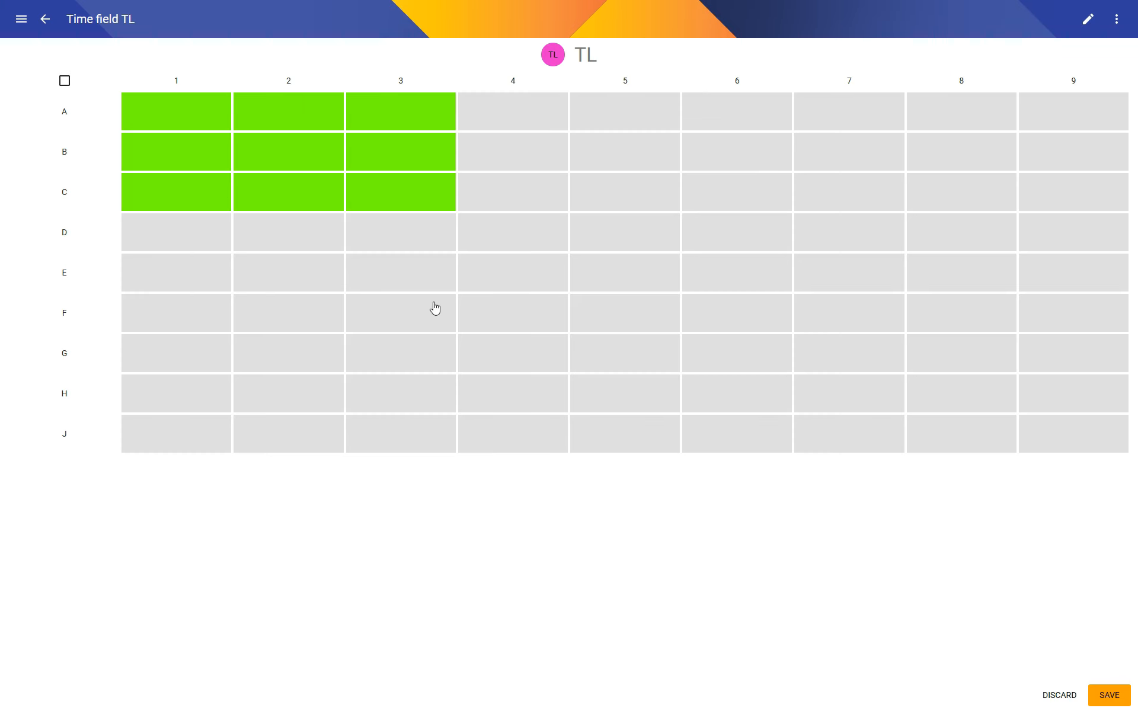
pyautogui.hotkey('ctrl', 's')
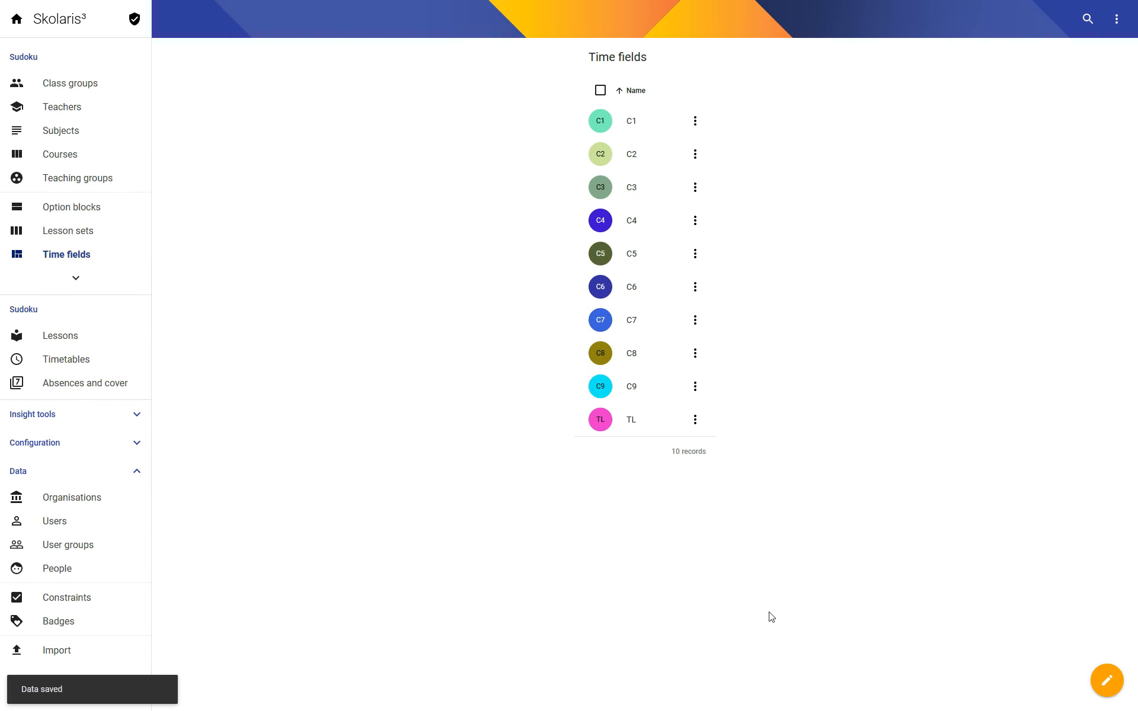
# Step: Create a time field with code ML covering periods 1 to 3 in rows D to F, and save it
pyautogui.click(1107, 686)
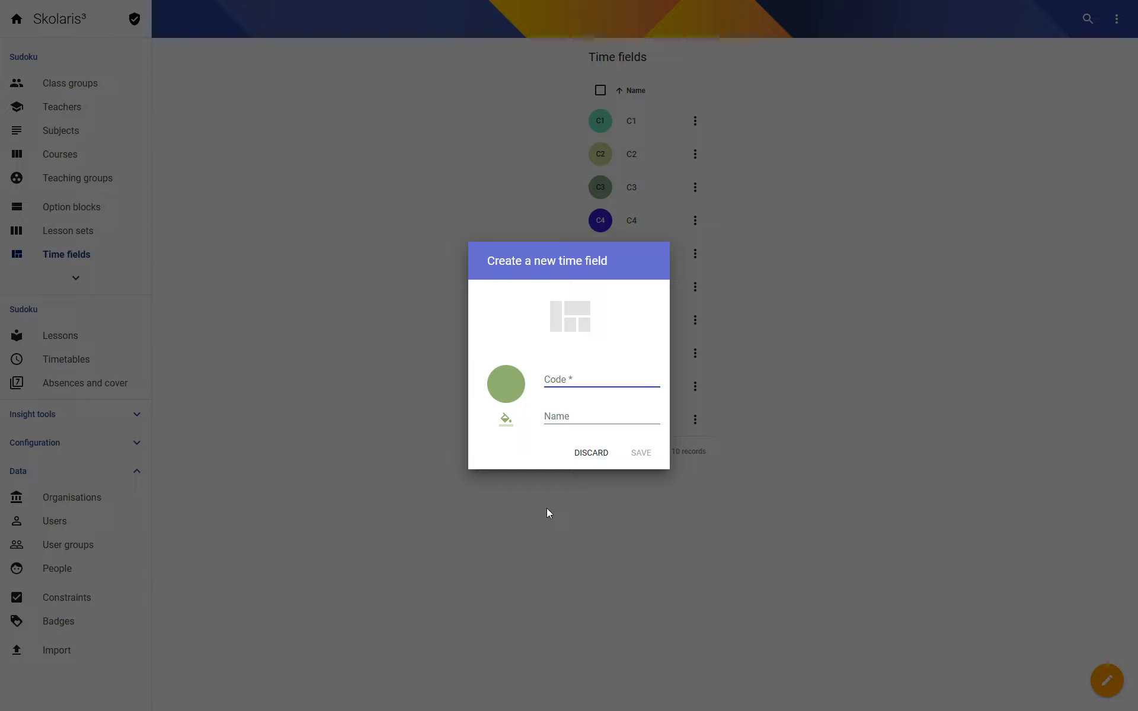
pyautogui.write('ML')
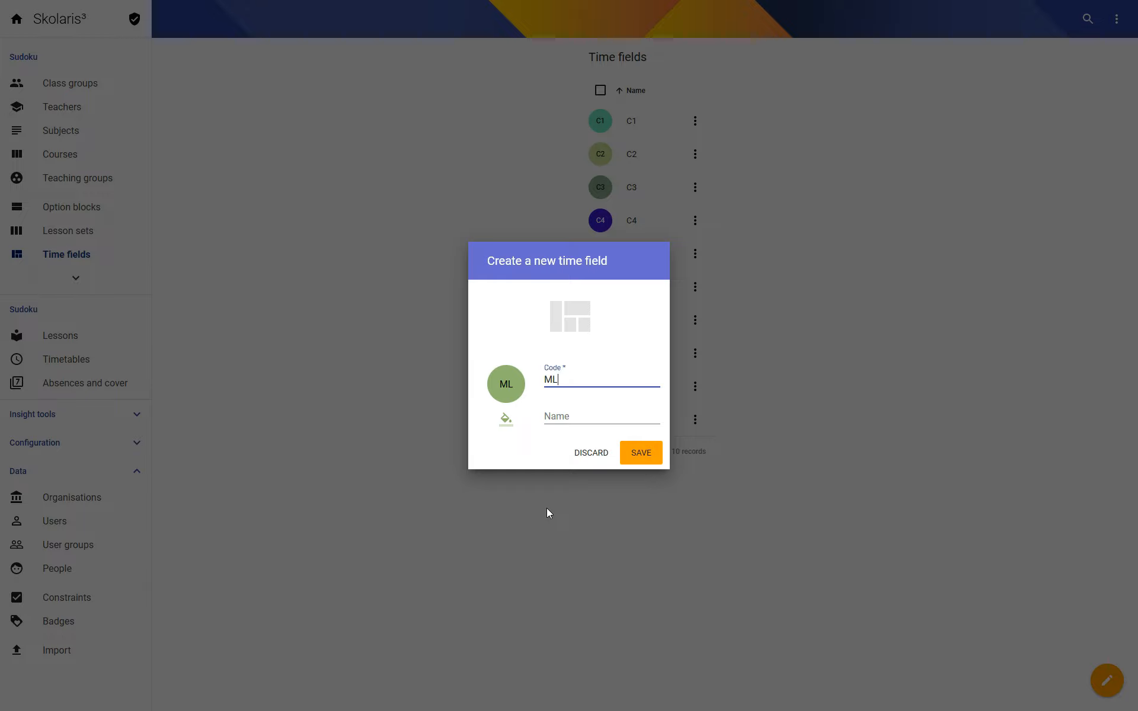
pyautogui.click(652, 454)
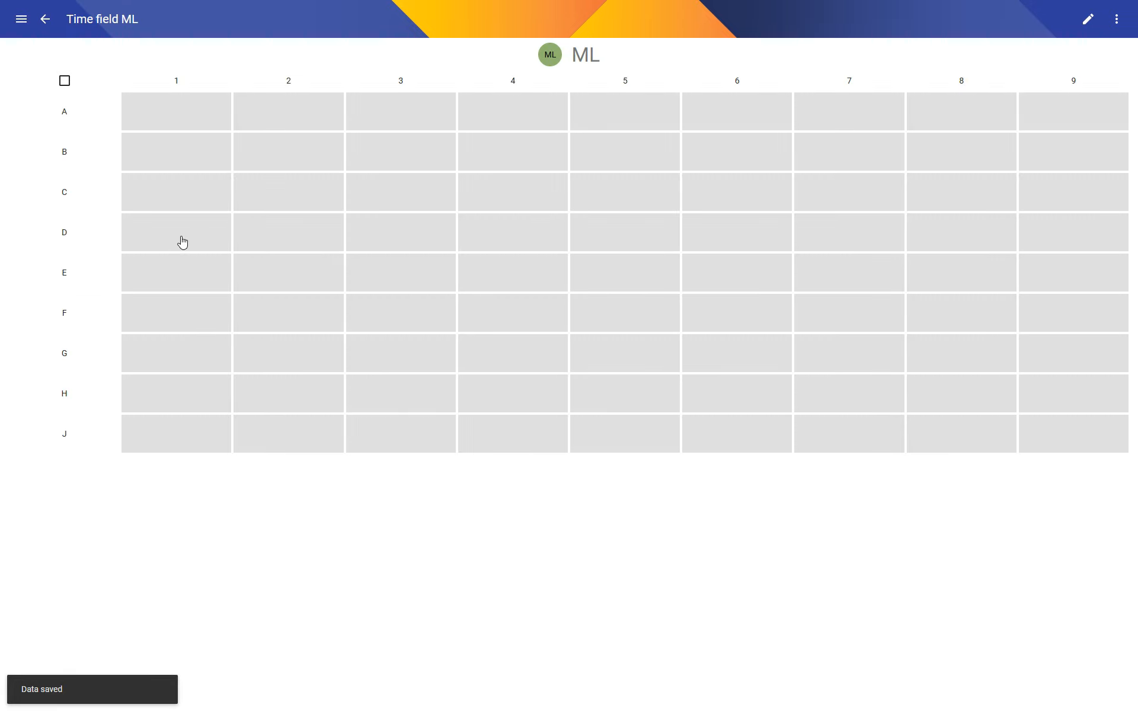
pyautogui.moveTo(183, 242)
pyautogui.mouseDown()
pyautogui.moveTo(178, 272)
pyautogui.moveTo(272, 318)
pyautogui.moveTo(320, 230)
pyautogui.moveTo(401, 269)
pyautogui.moveTo(393, 321)
pyautogui.mouseUp()
pyautogui.hotkey('ctrl', 's')
pyautogui.hotkey('alt', 'Left')
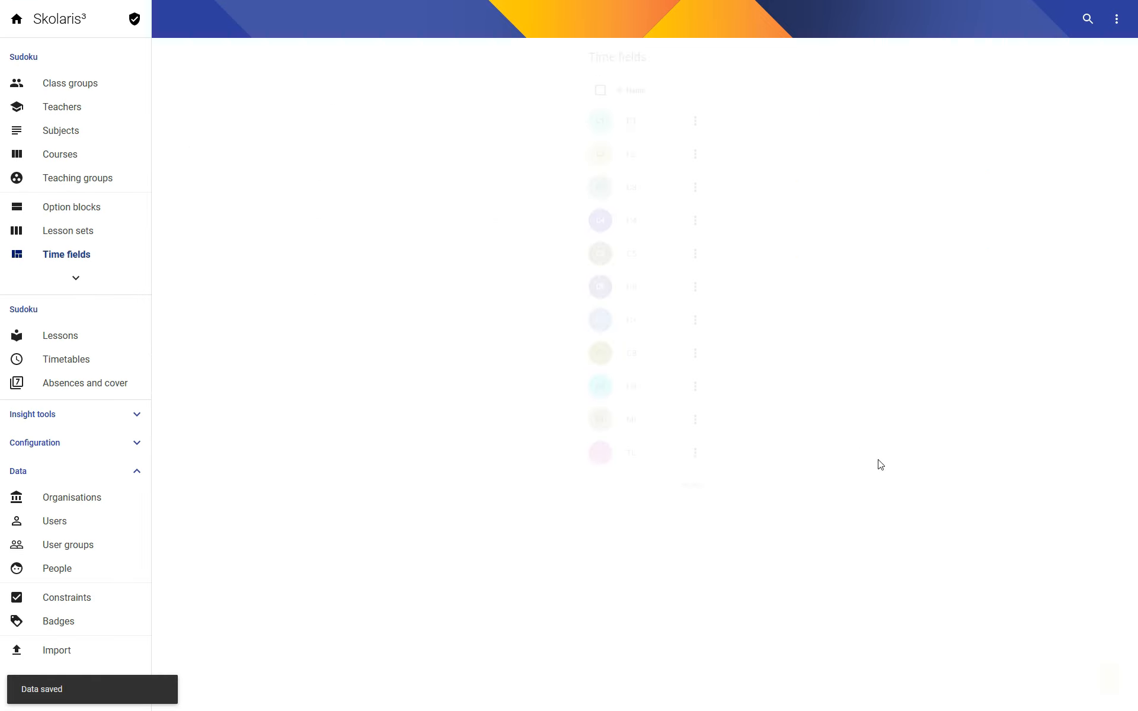
# Step: Create a new time field with code BR
pyautogui.click(1117, 687)
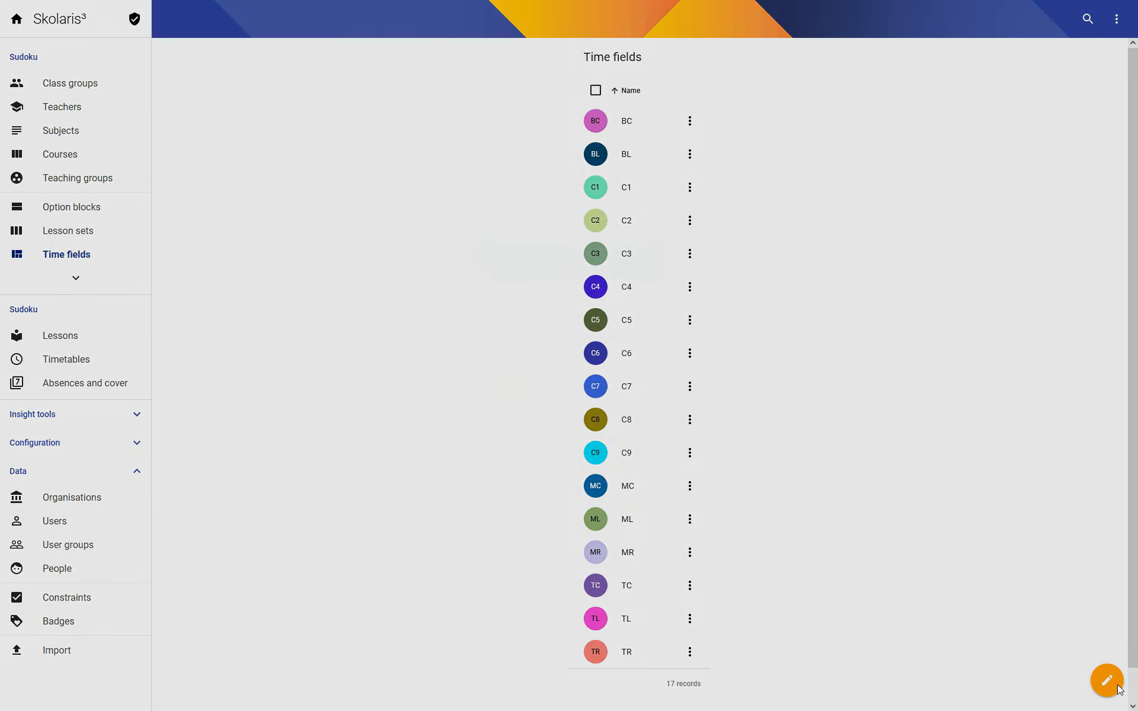
pyautogui.click(1118, 687)
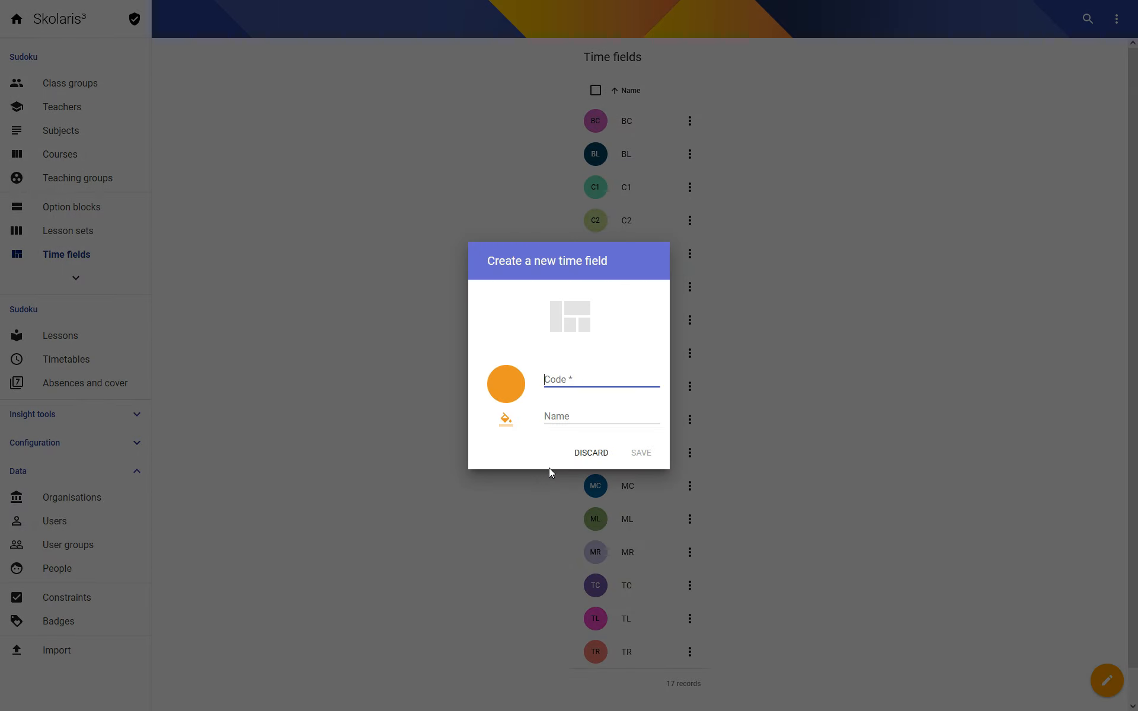
pyautogui.write('BR')
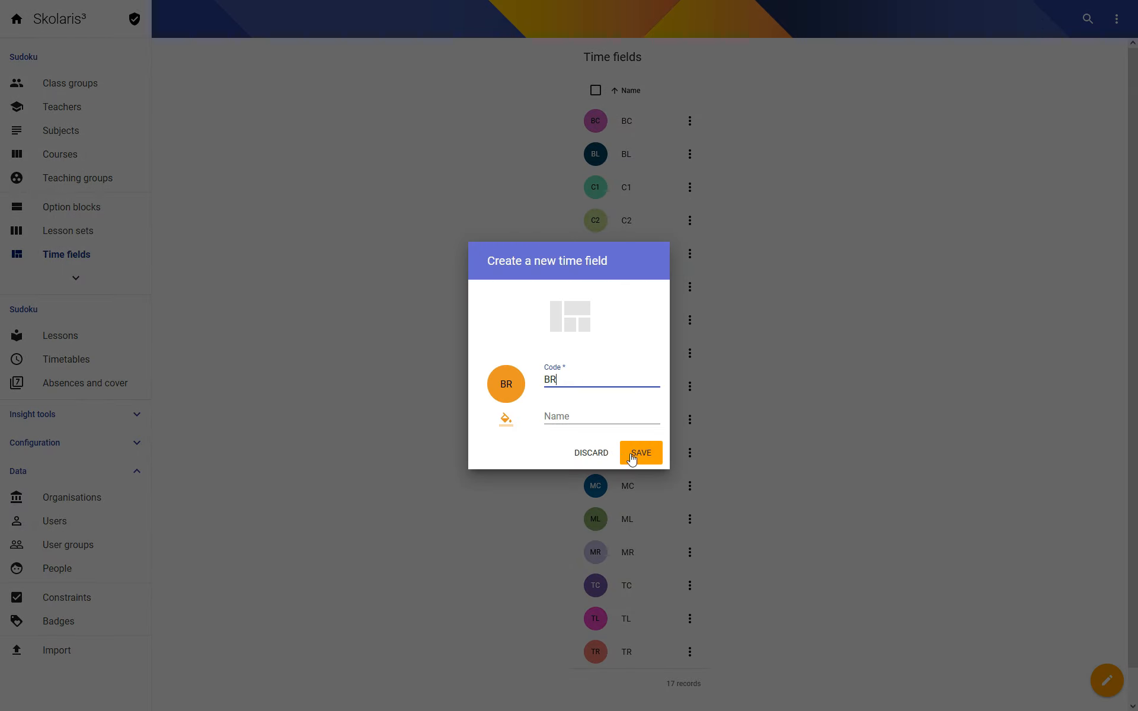
pyautogui.click(638, 452)
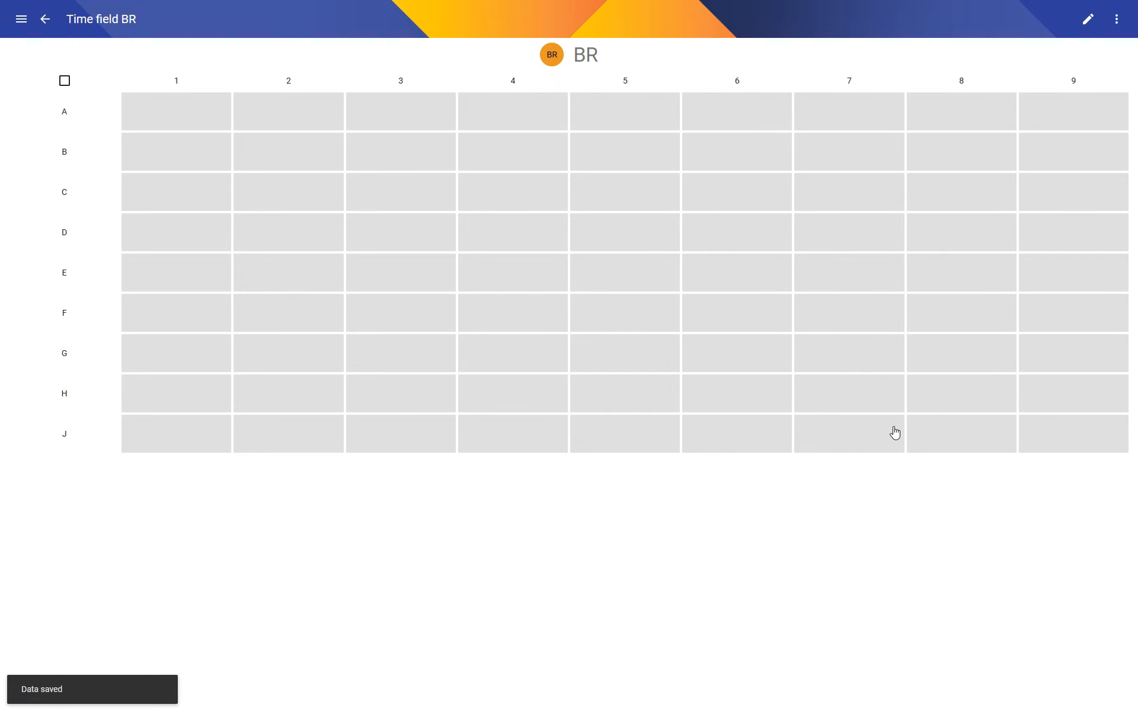
# Step: Mark periods 7 to 9 in rows G, H and J as part of time field BR and save it
pyautogui.click(864, 353)
pyautogui.click(942, 355)
pyautogui.click(1041, 363)
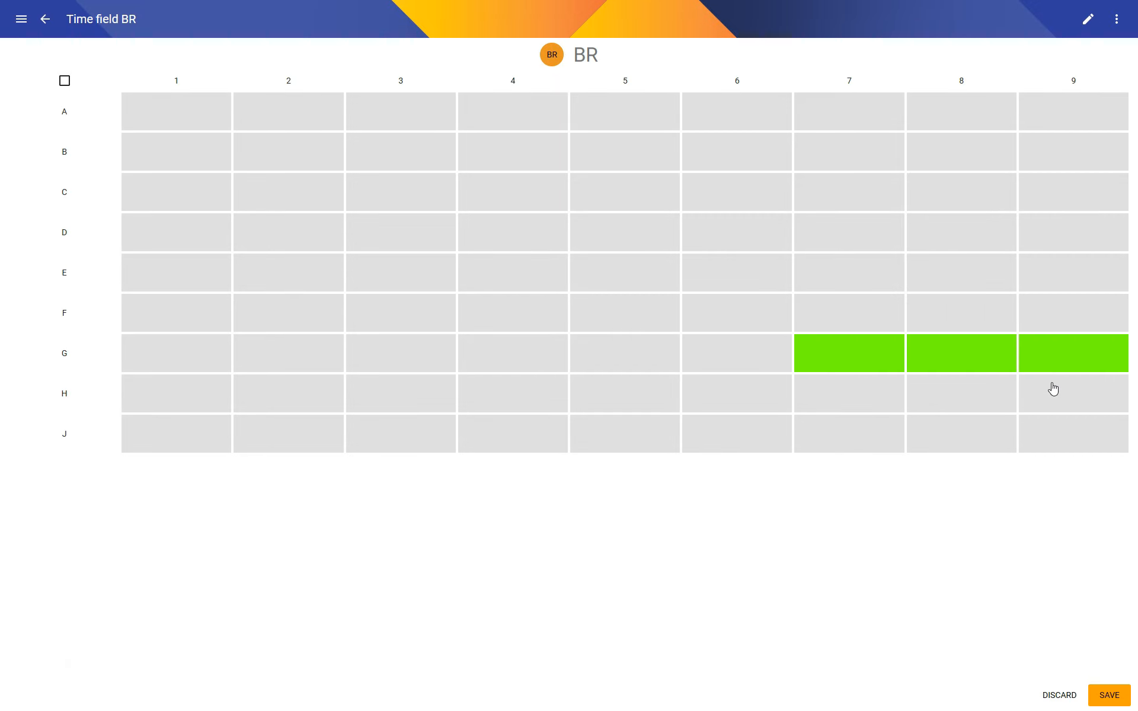
pyautogui.click(1051, 388)
pyautogui.click(948, 408)
pyautogui.click(867, 417)
pyautogui.click(871, 437)
pyautogui.click(936, 442)
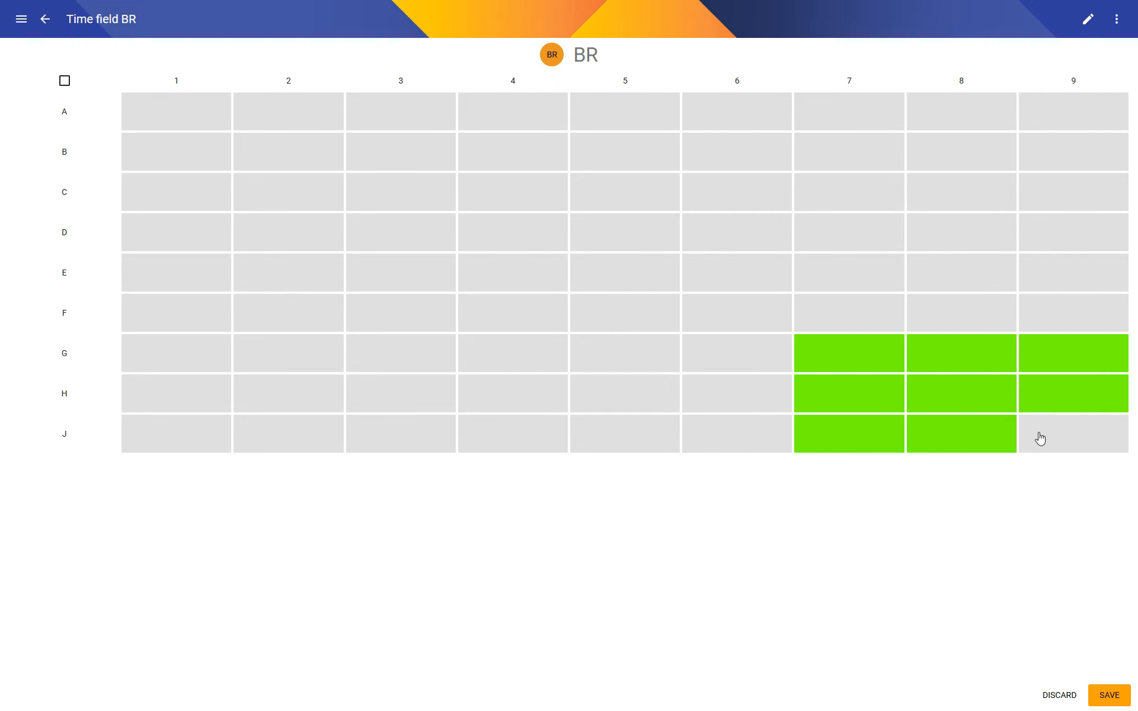
pyautogui.click(1040, 437)
pyautogui.hotkey('ctrl', 's')
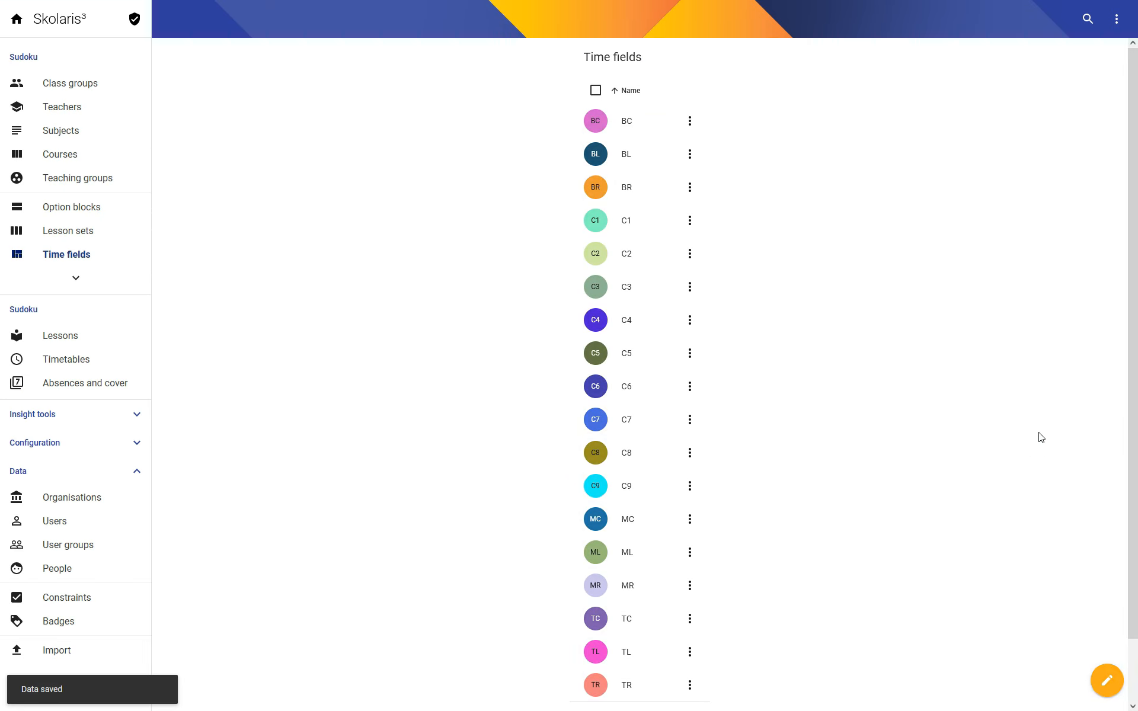
# Step: Add a second Cluster busy times limit to the Sudoku teacher configuration set used by Teacher 1
pyautogui.scroll(-1, 711, 402)
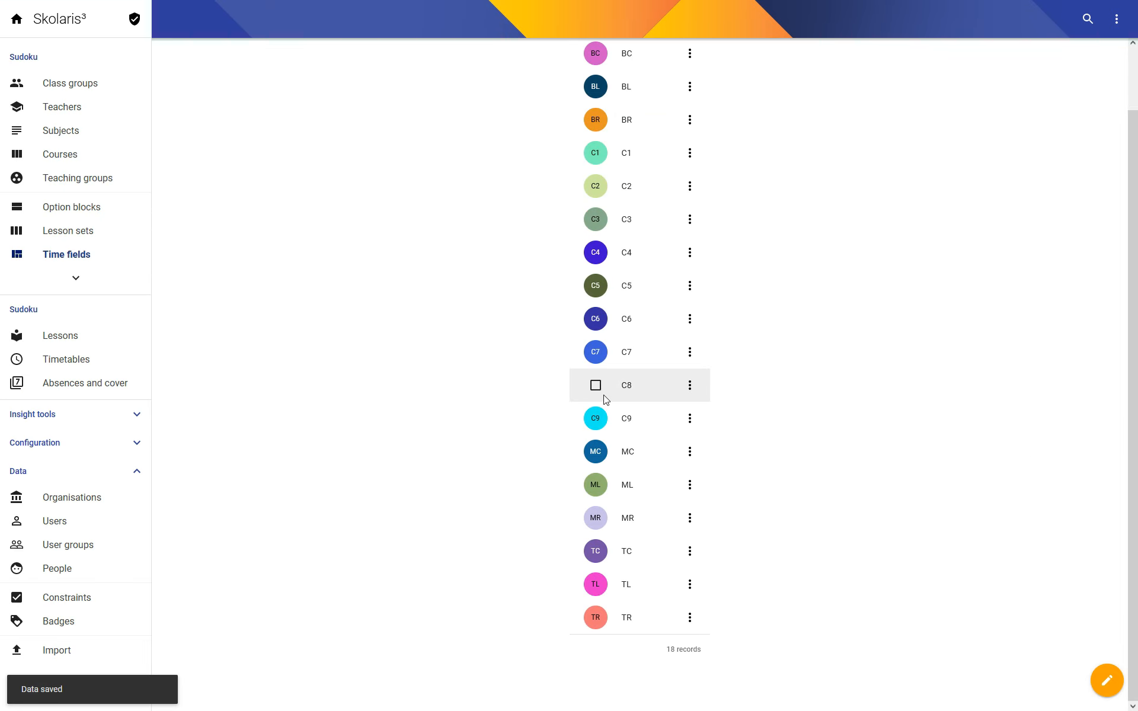
pyautogui.scroll(1, 460, 374)
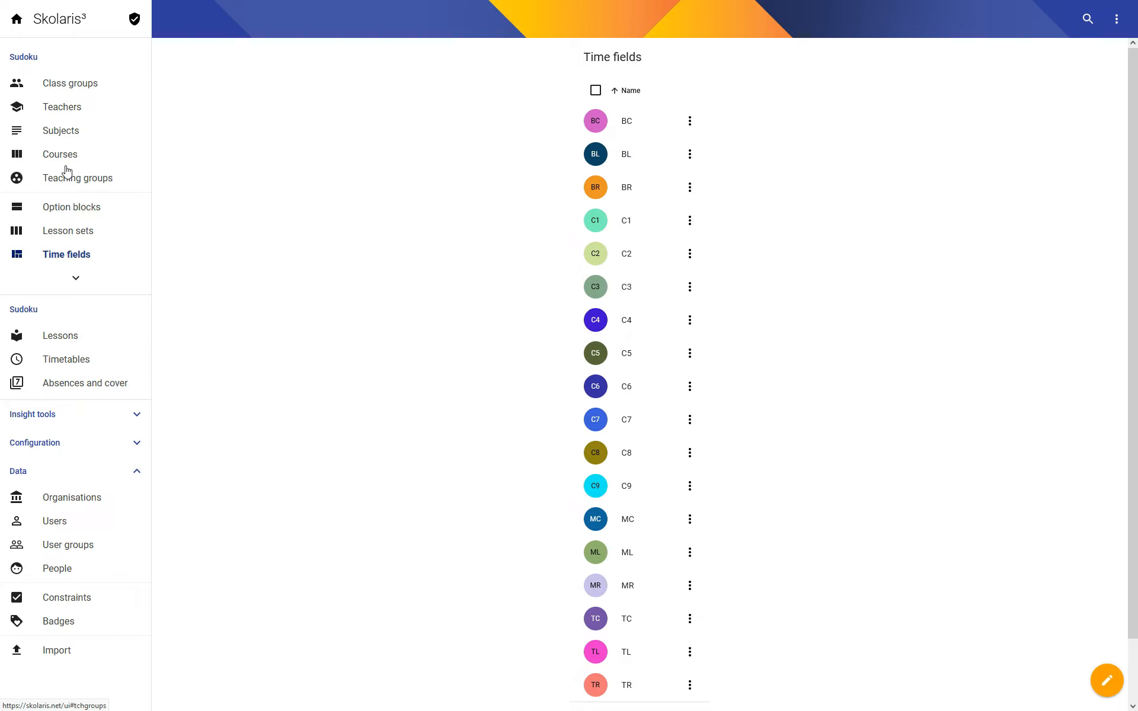
pyautogui.click(70, 108)
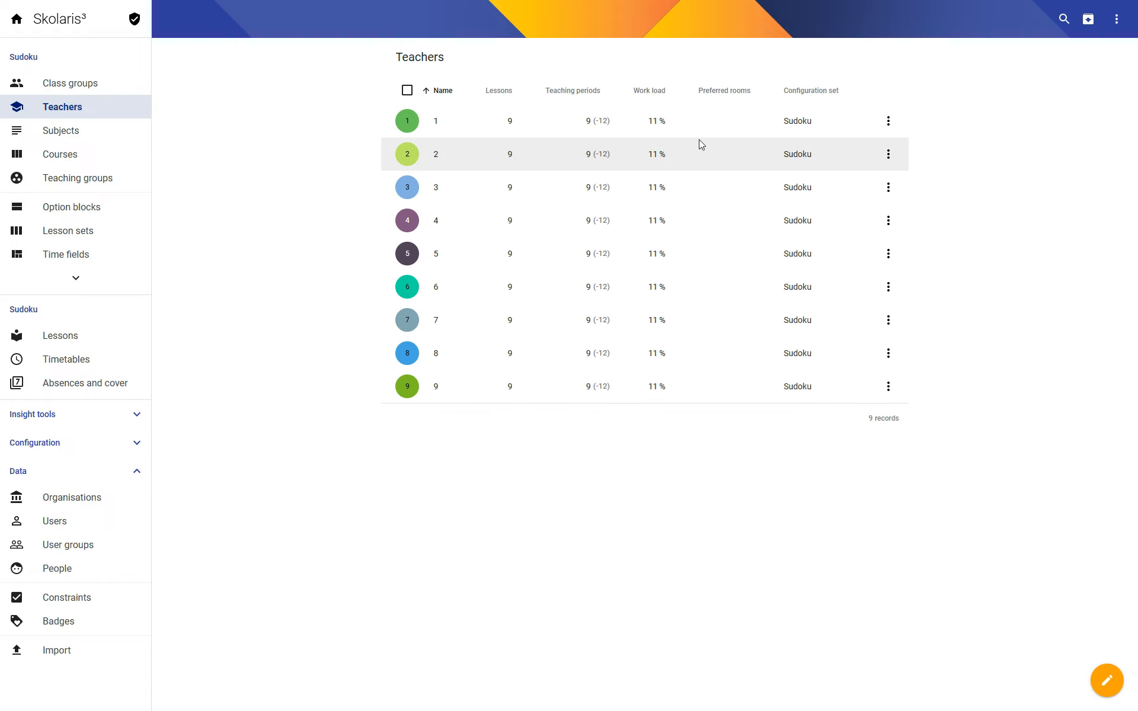
pyautogui.click(445, 125)
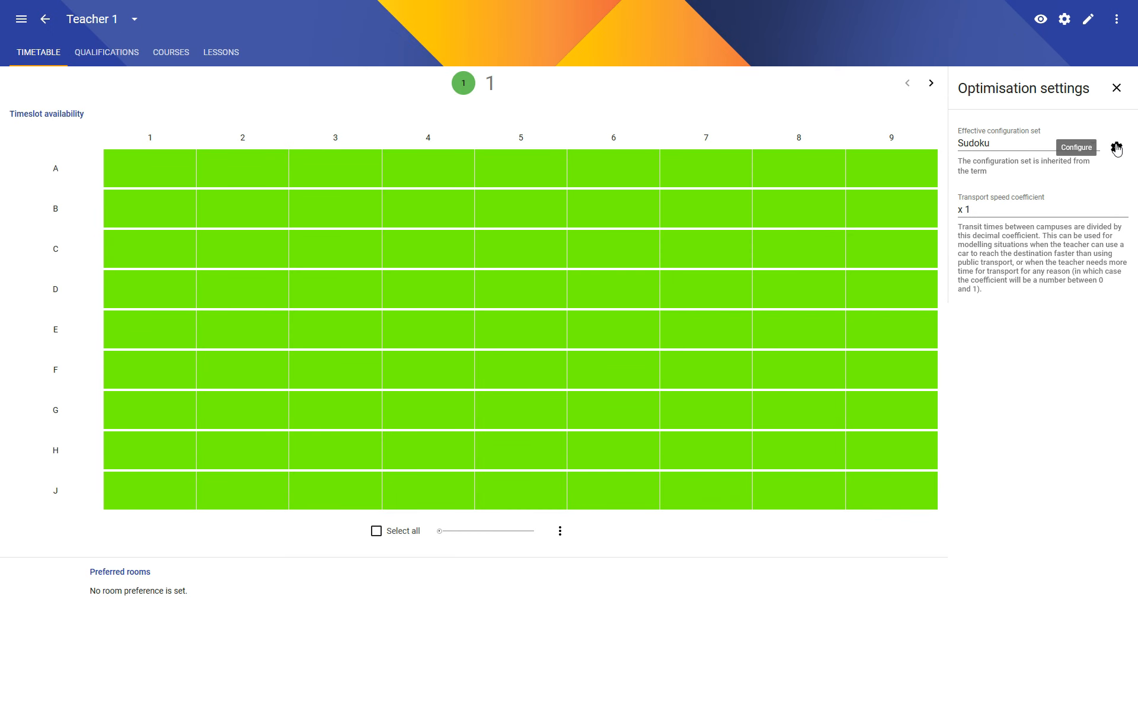
pyautogui.click(1116, 148)
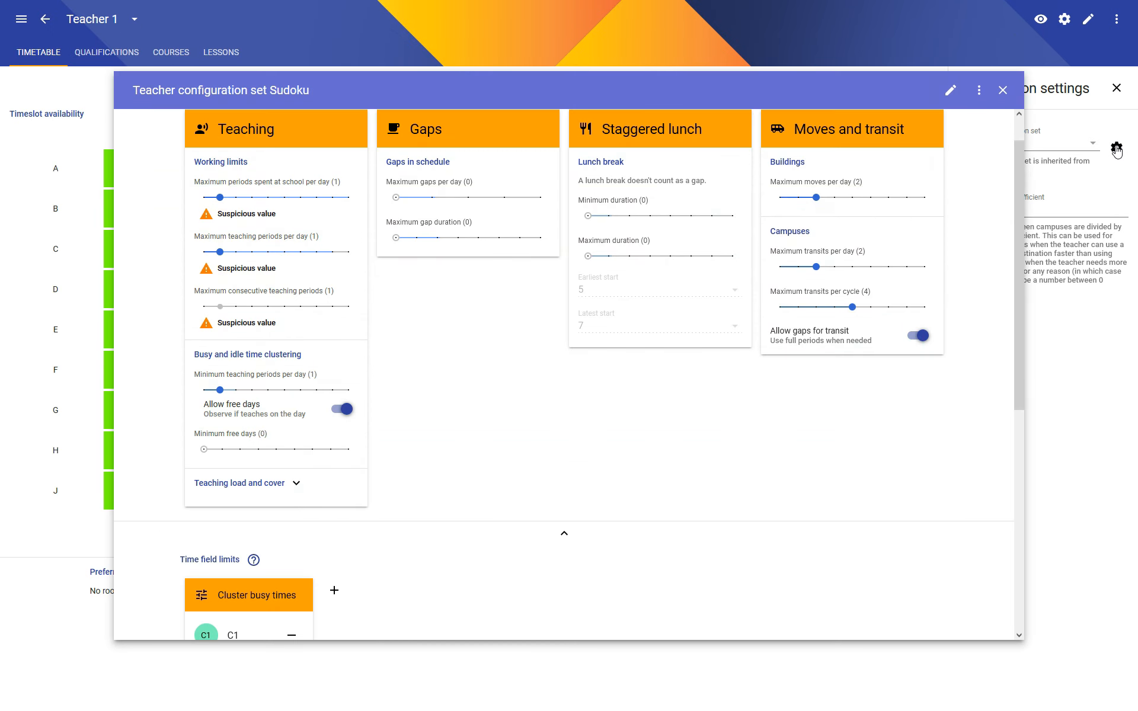
pyautogui.scroll(-5, 587, 618)
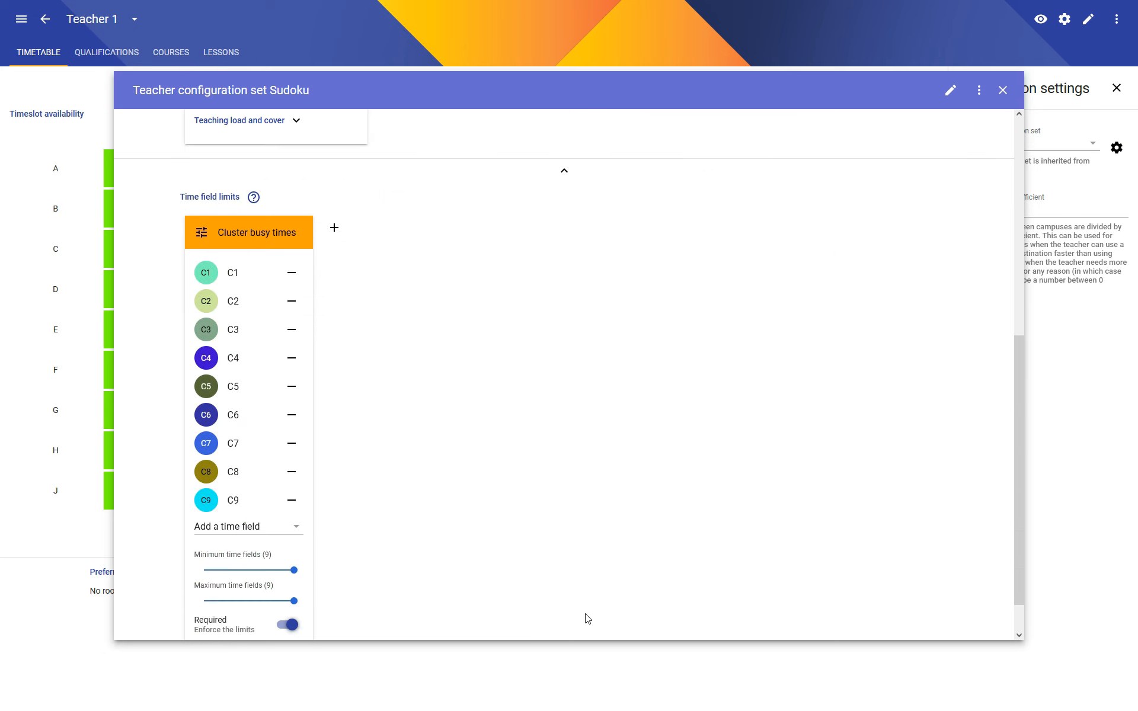
pyautogui.click(334, 234)
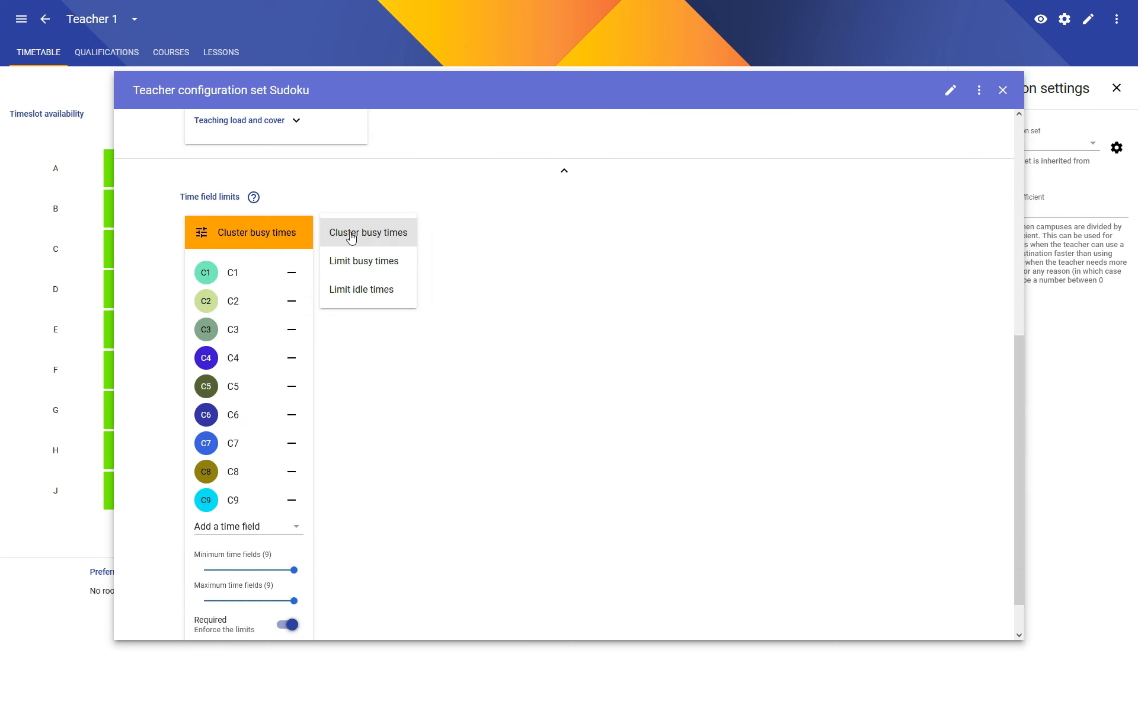
pyautogui.click(338, 231)
# Step: Add the time fields BC, BR and BL to the second Cluster busy times limit
pyautogui.click(409, 187)
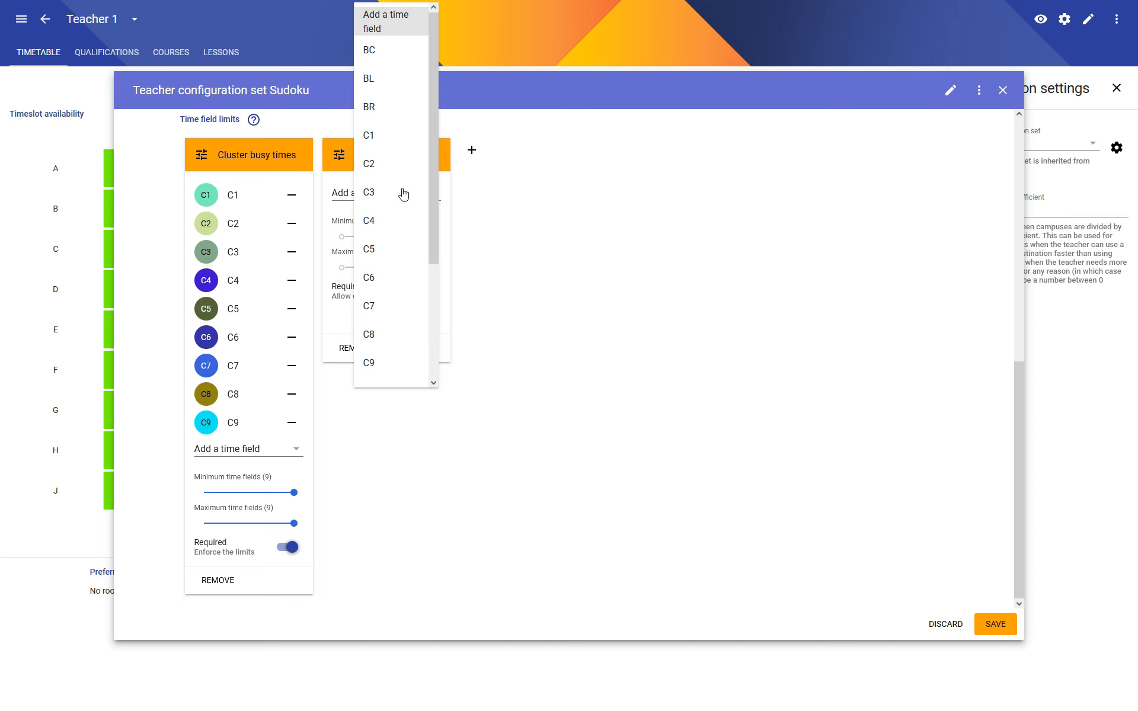
pyautogui.click(387, 60)
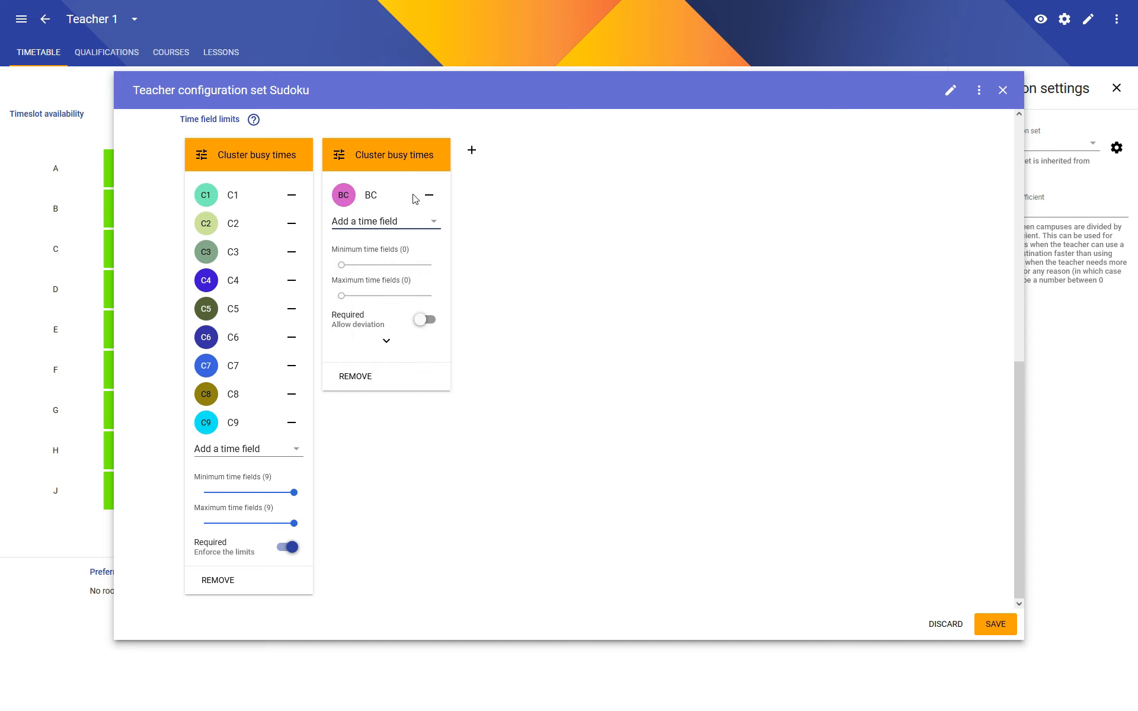
pyautogui.click(406, 223)
pyautogui.click(391, 122)
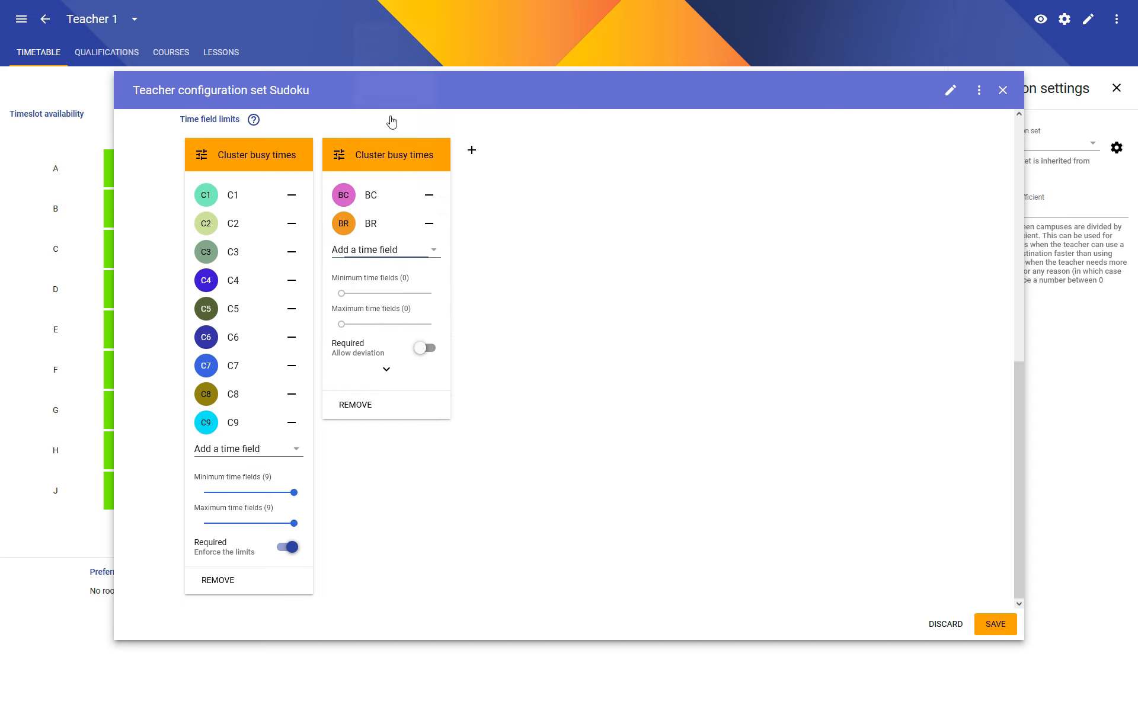
pyautogui.click(406, 249)
pyautogui.click(386, 111)
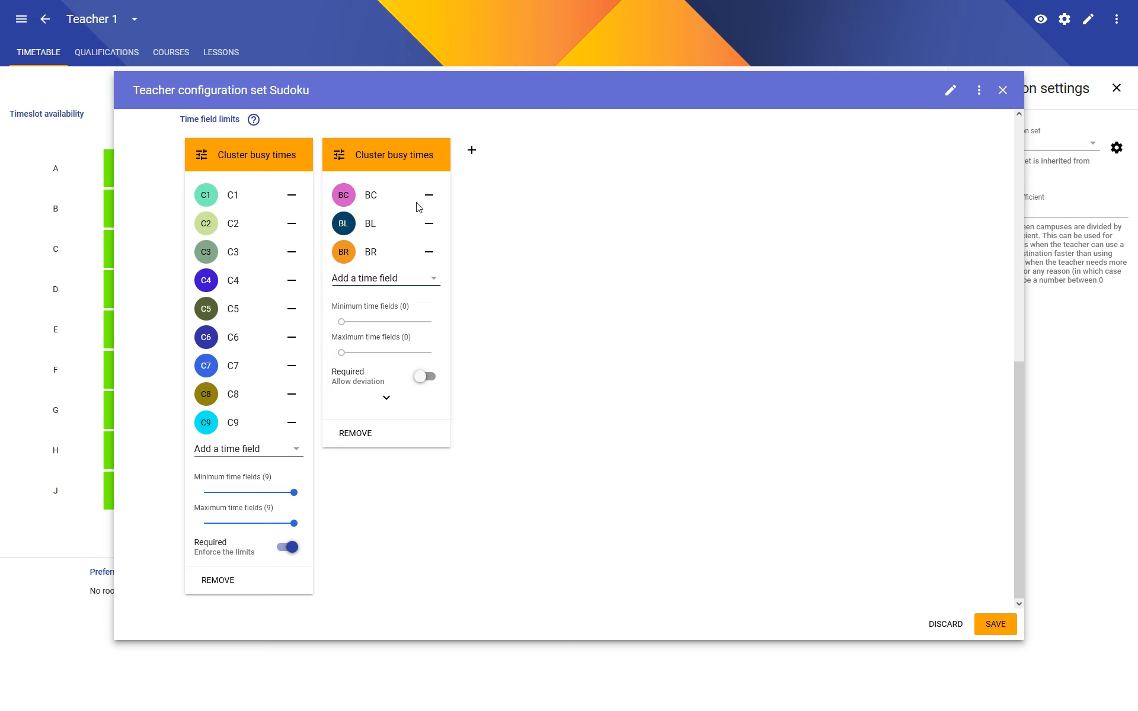
# Step: Add the time fields MC, MR and ML to the second Cluster busy times limit
pyautogui.click(396, 288)
pyautogui.click(399, 396)
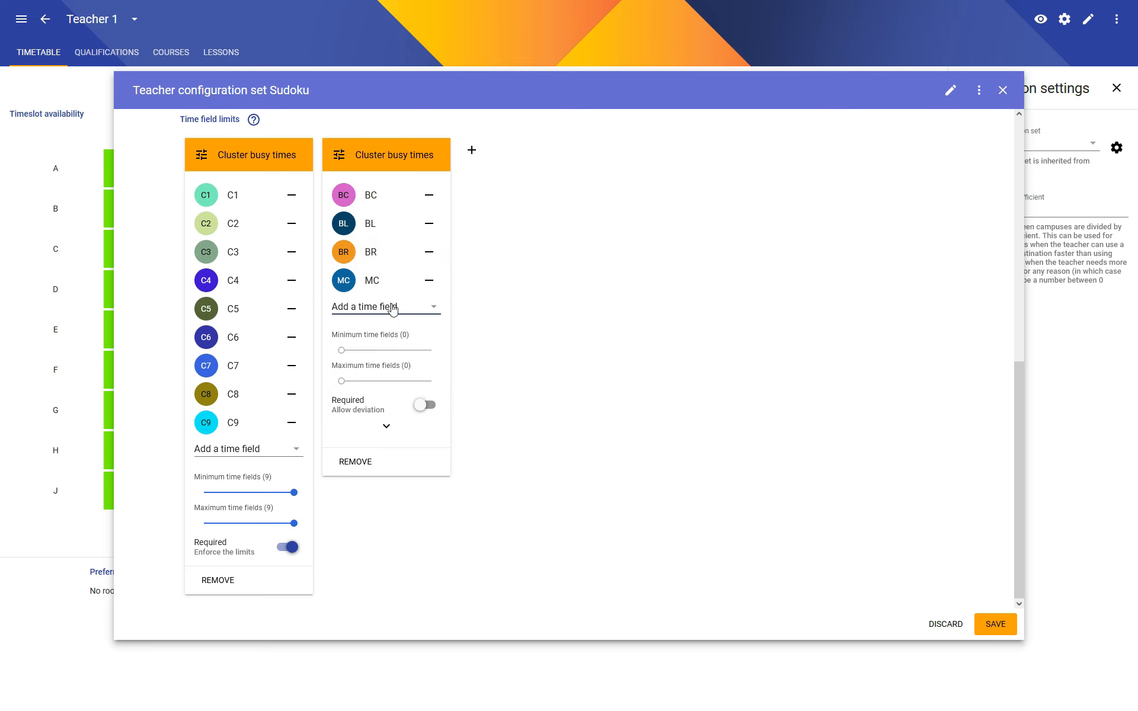
pyautogui.click(392, 308)
pyautogui.click(396, 444)
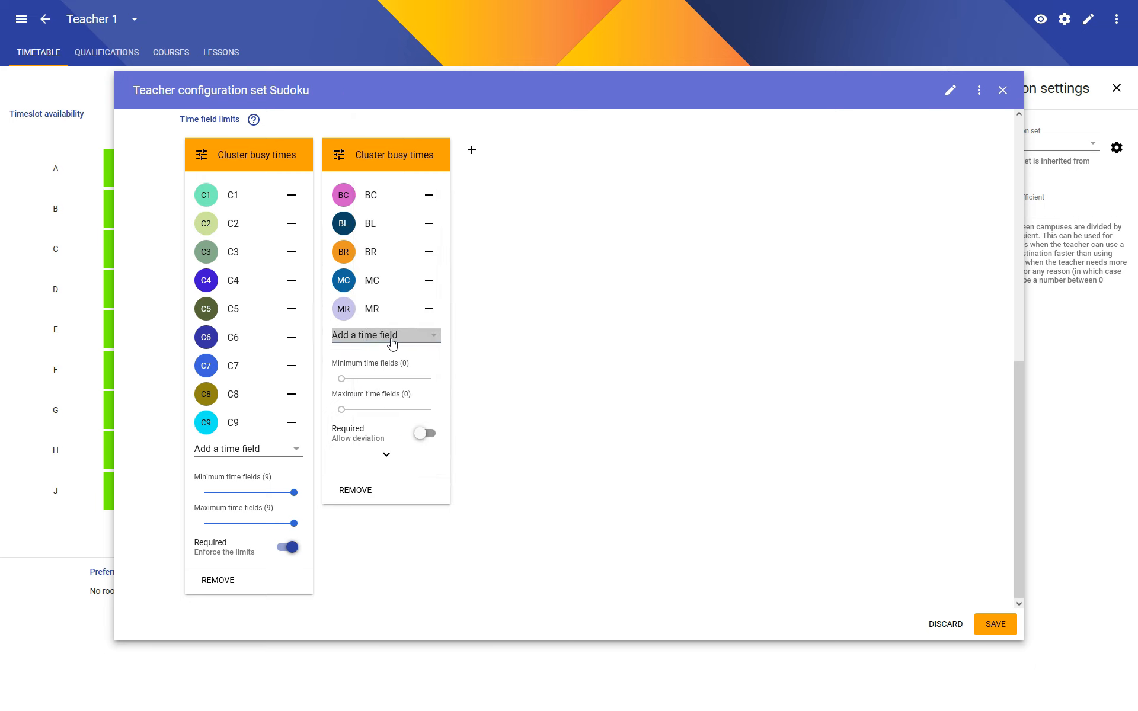
pyautogui.click(391, 335)
pyautogui.click(392, 443)
# Step: Add the time fields TC, TL and TR to the second Cluster busy times limit
pyautogui.click(391, 364)
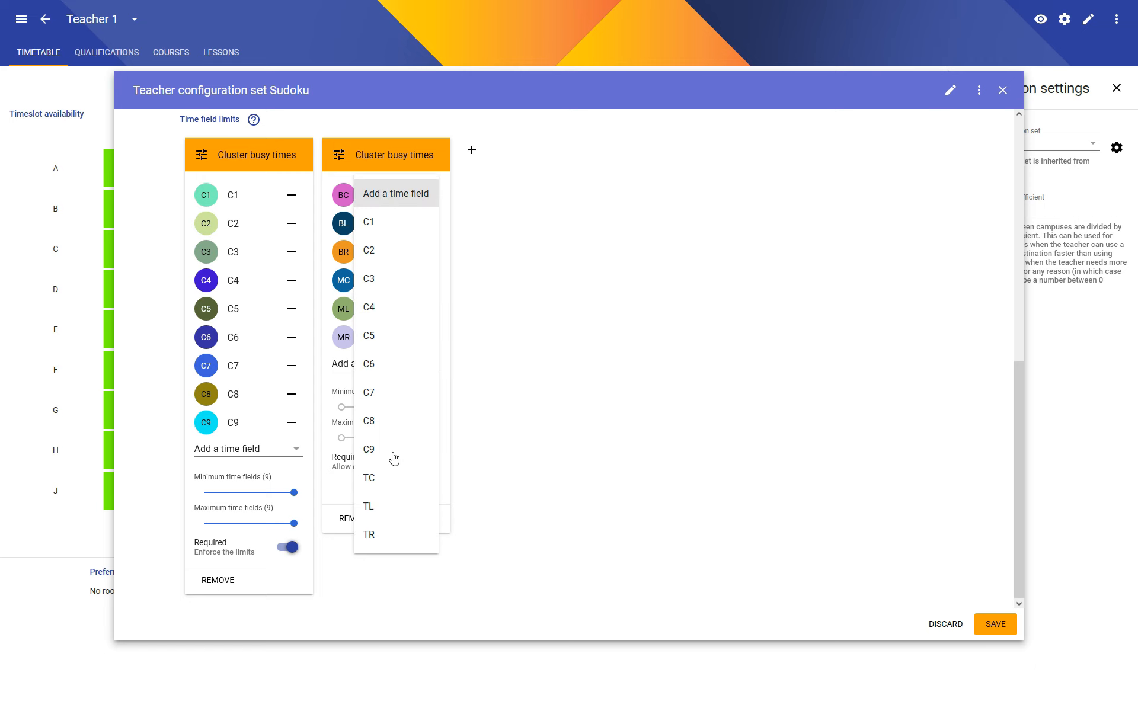
pyautogui.click(394, 477)
pyautogui.click(392, 393)
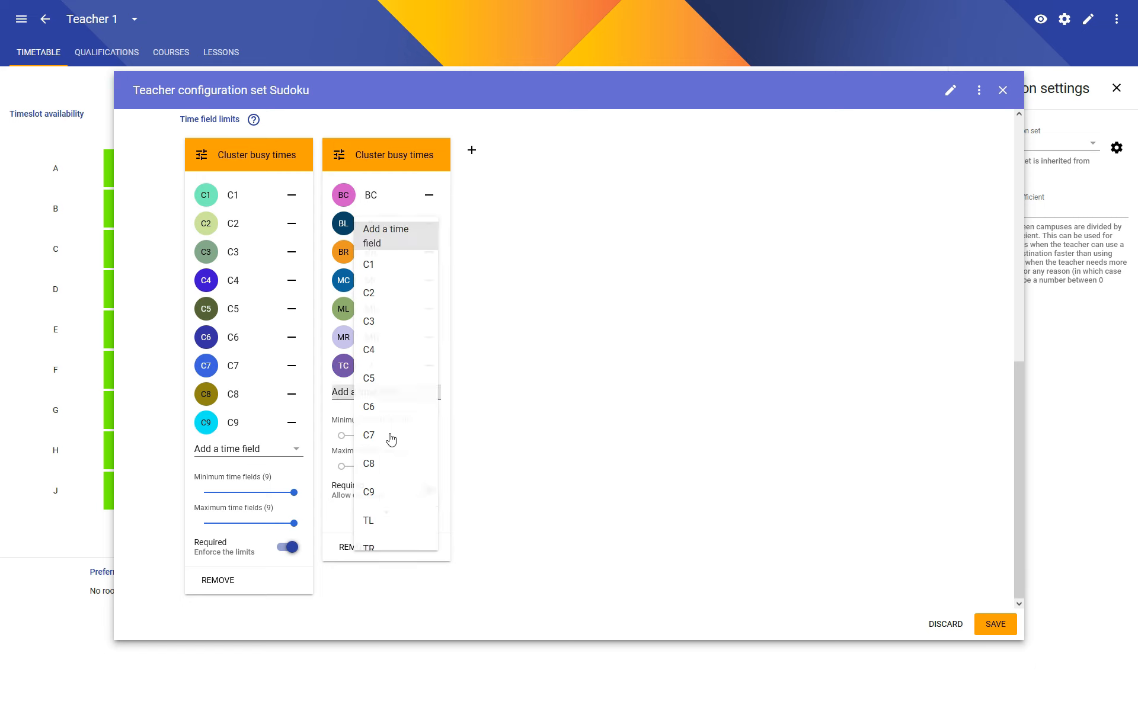
pyautogui.click(386, 520)
pyautogui.click(386, 421)
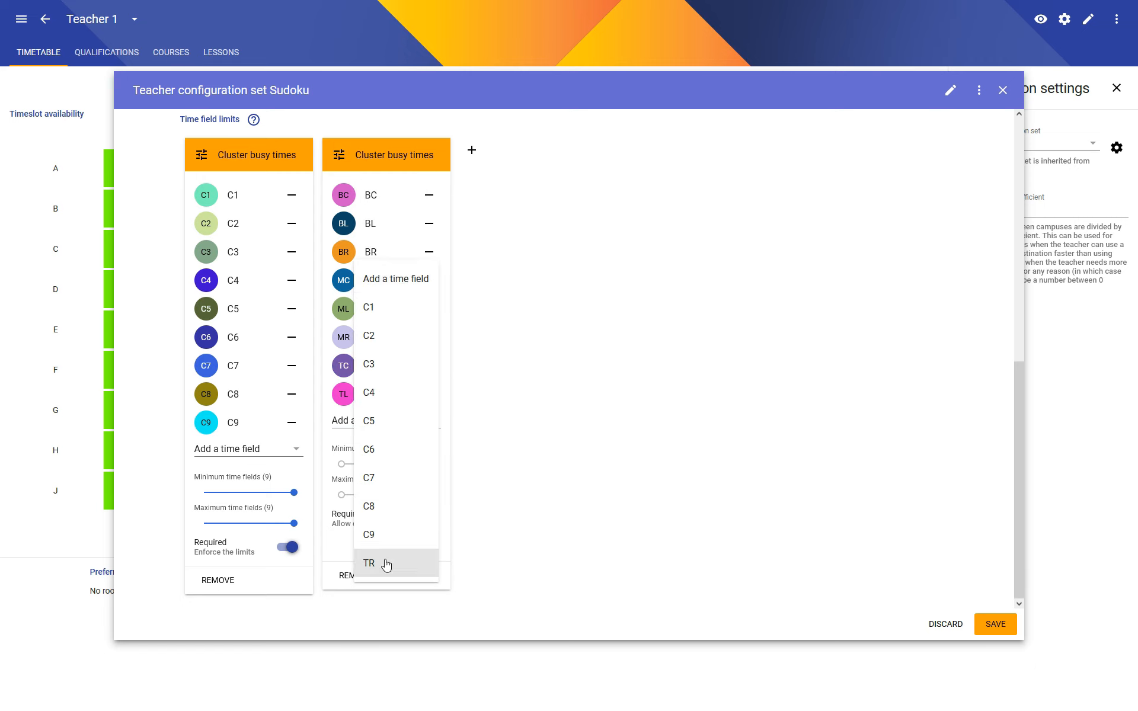
pyautogui.click(386, 564)
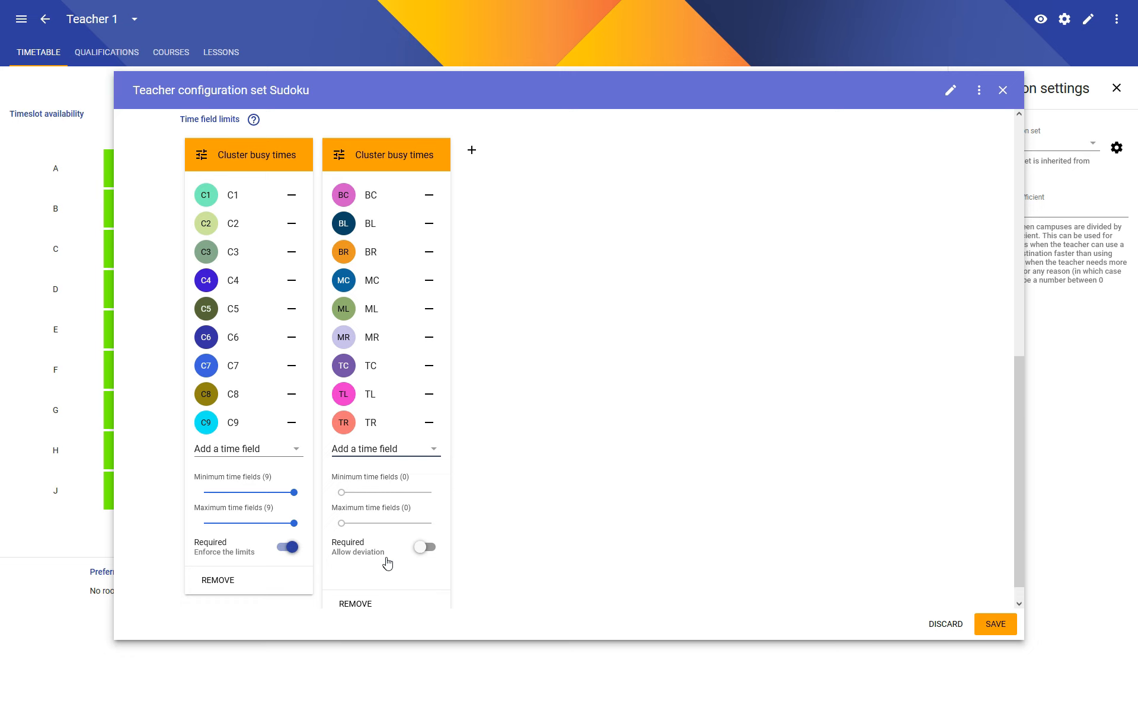
# Step: Set the second limit's minimum and maximum time fields to 9, make it required, and save the configuration set
pyautogui.moveTo(408, 492); pyautogui.dragTo(434, 493)
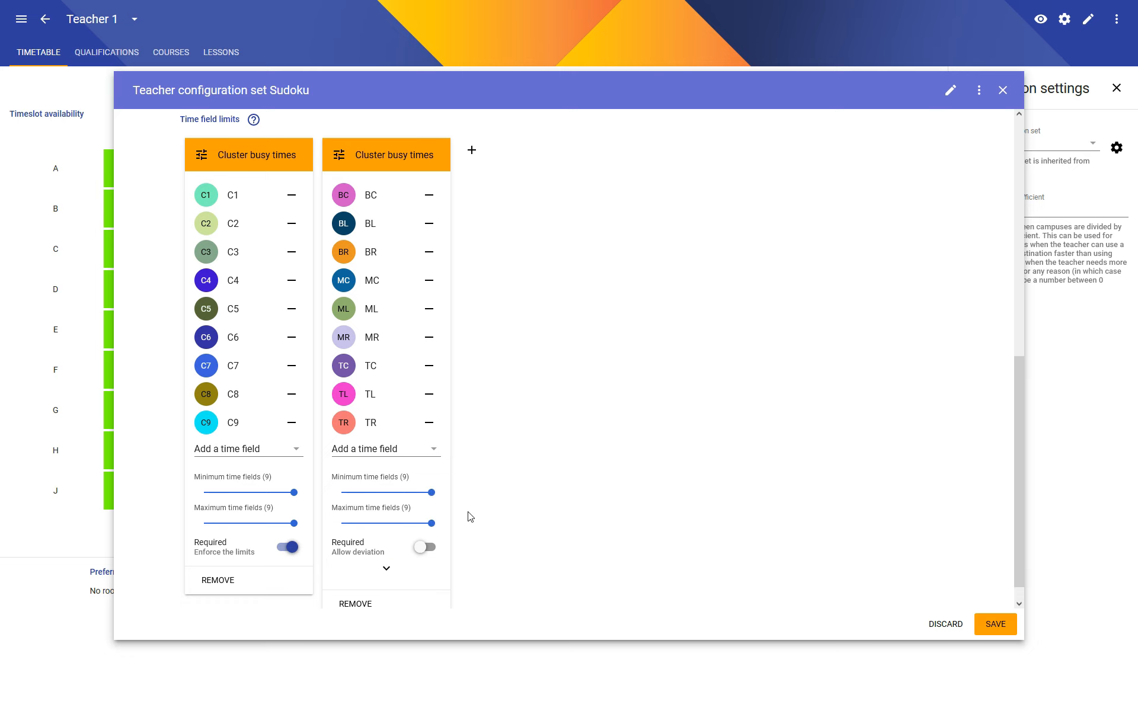
pyautogui.click(426, 547)
pyautogui.click(997, 624)
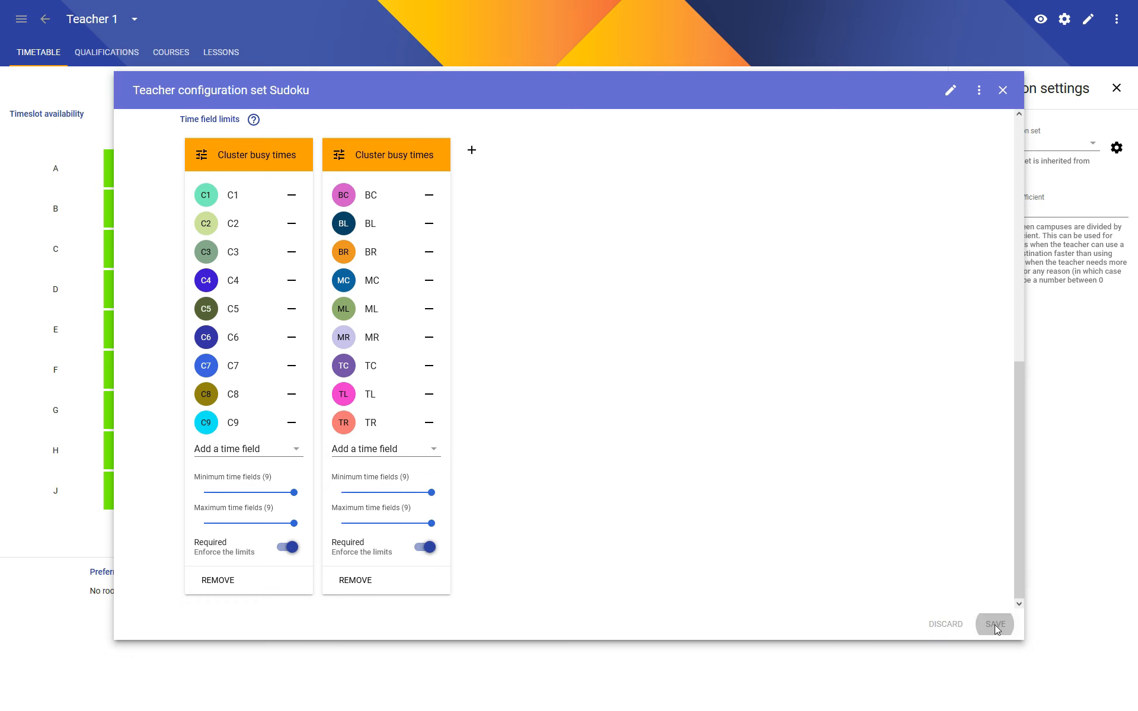
# Step: Leave Teacher 1 and open the Draft 1 timetable
pyautogui.click(47, 23)
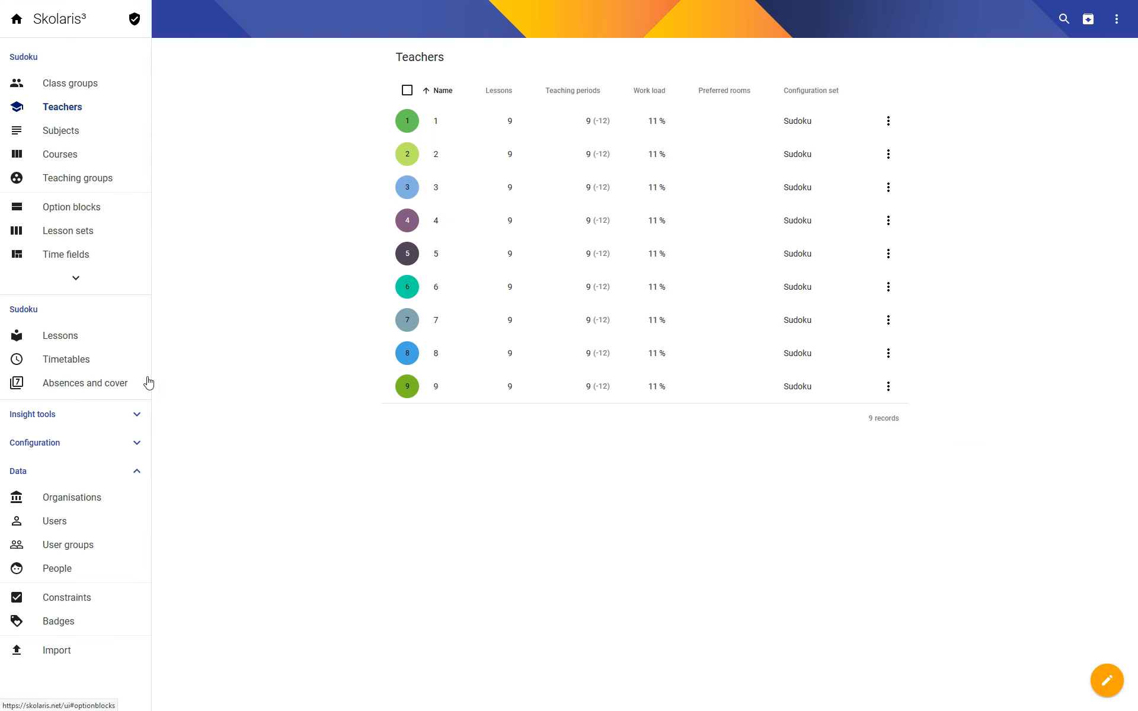
pyautogui.click(72, 360)
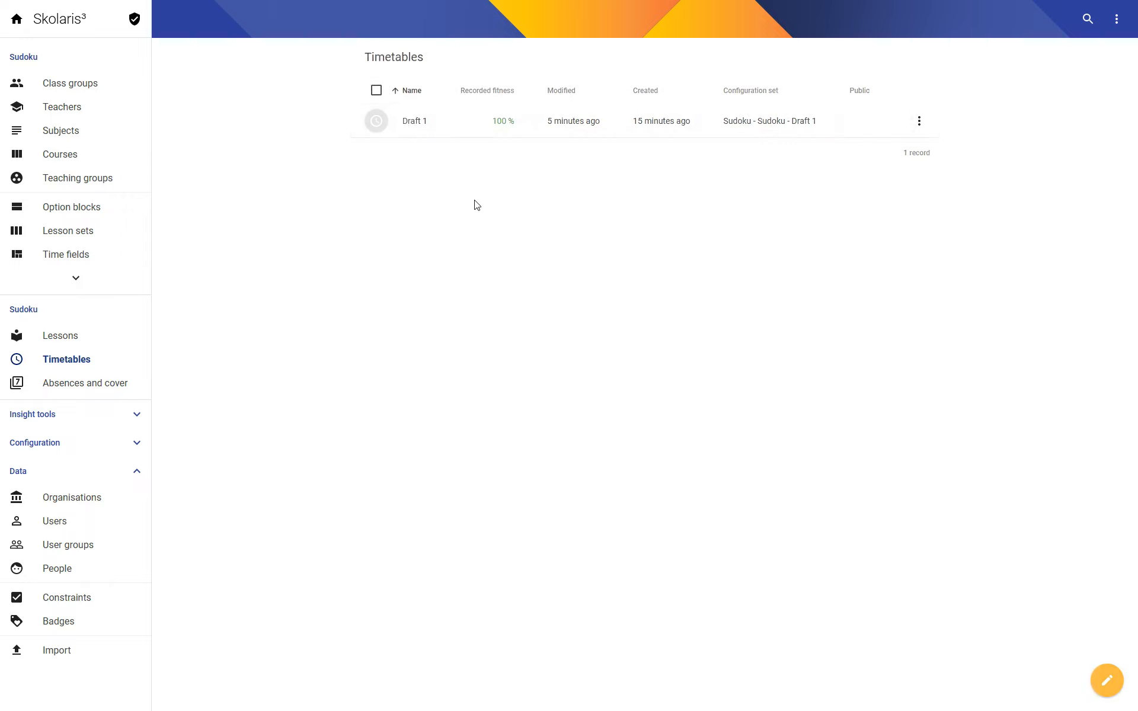
pyautogui.click(406, 119)
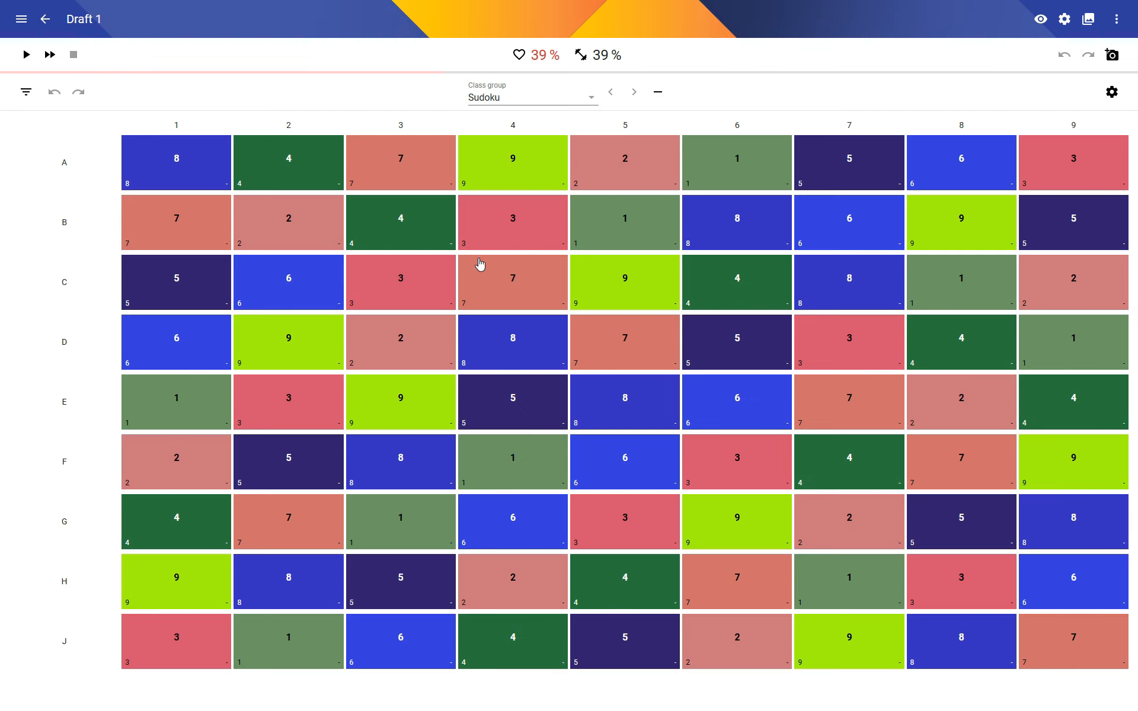
# Step: Review the broken hard constraints in the health breakdown and run the optimisation on Draft 1
pyautogui.click(521, 55)
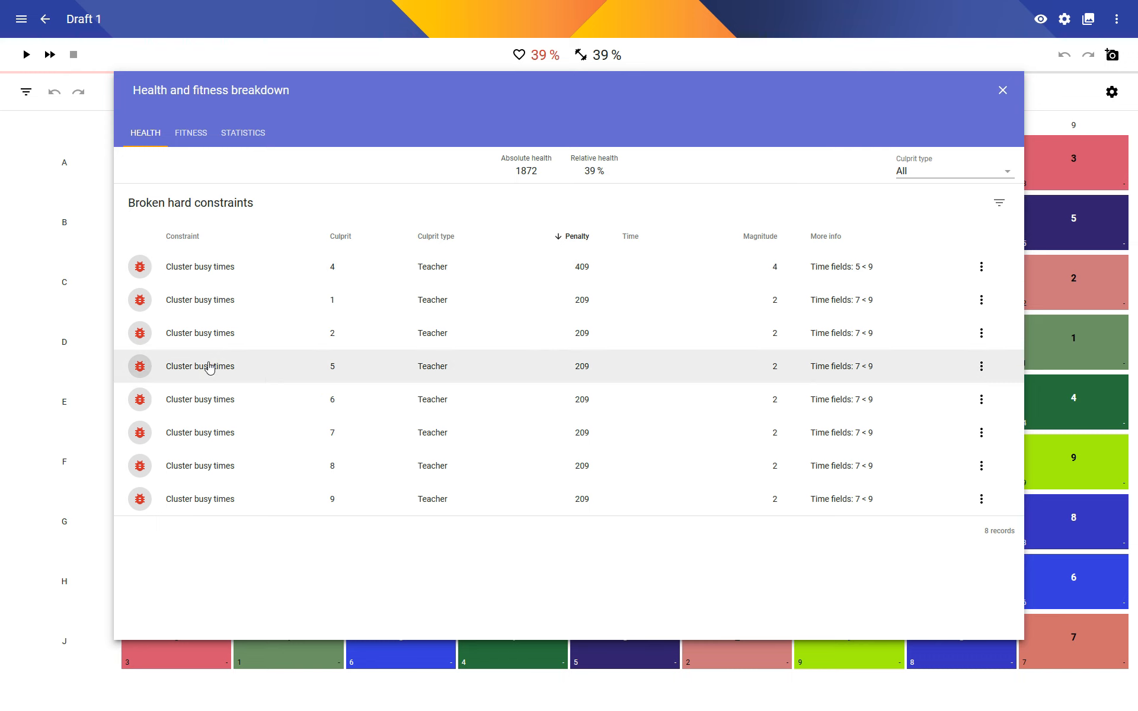
pyautogui.click(1000, 90)
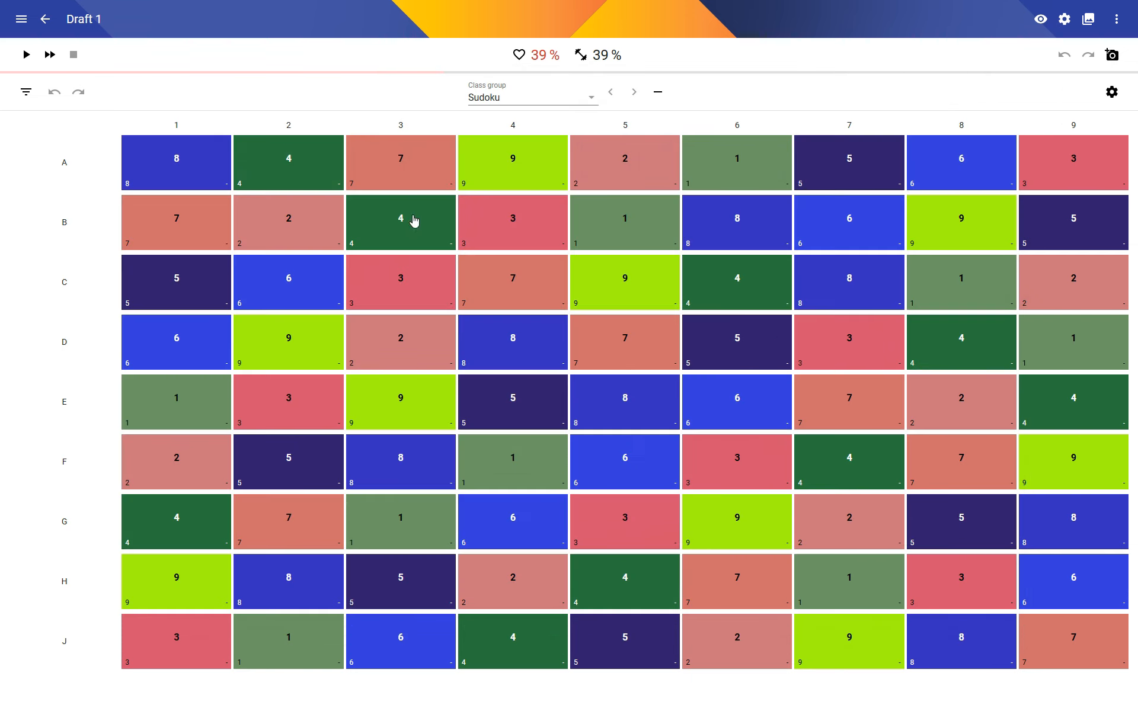
pyautogui.click(25, 55)
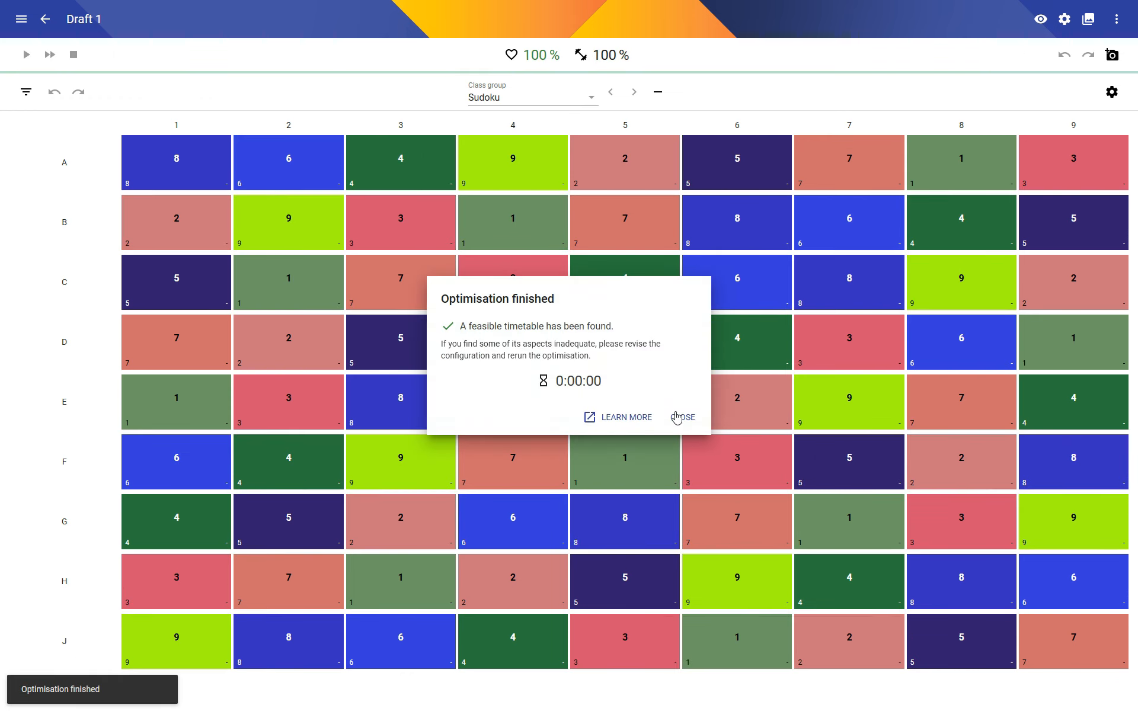
pyautogui.click(676, 421)
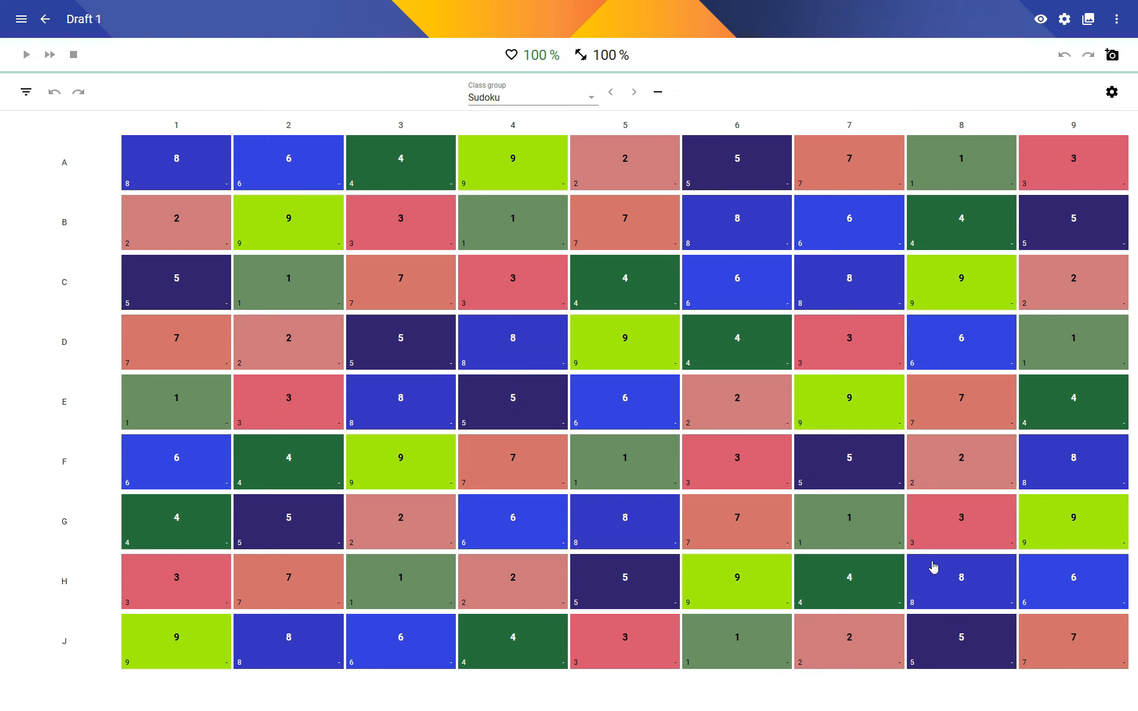
pyautogui.click(1112, 667)
pyautogui.click(900, 648)
# Step: Return to the time fields list and create a new time field with code D1
pyautogui.click(44, 18)
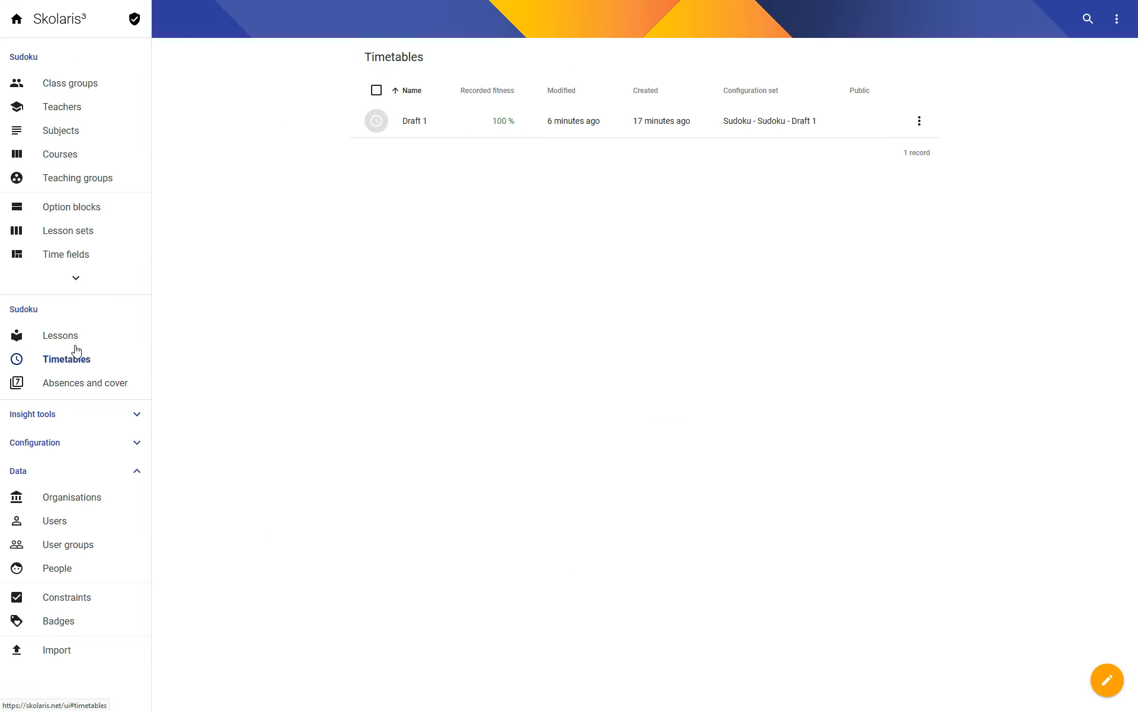
pyautogui.click(73, 258)
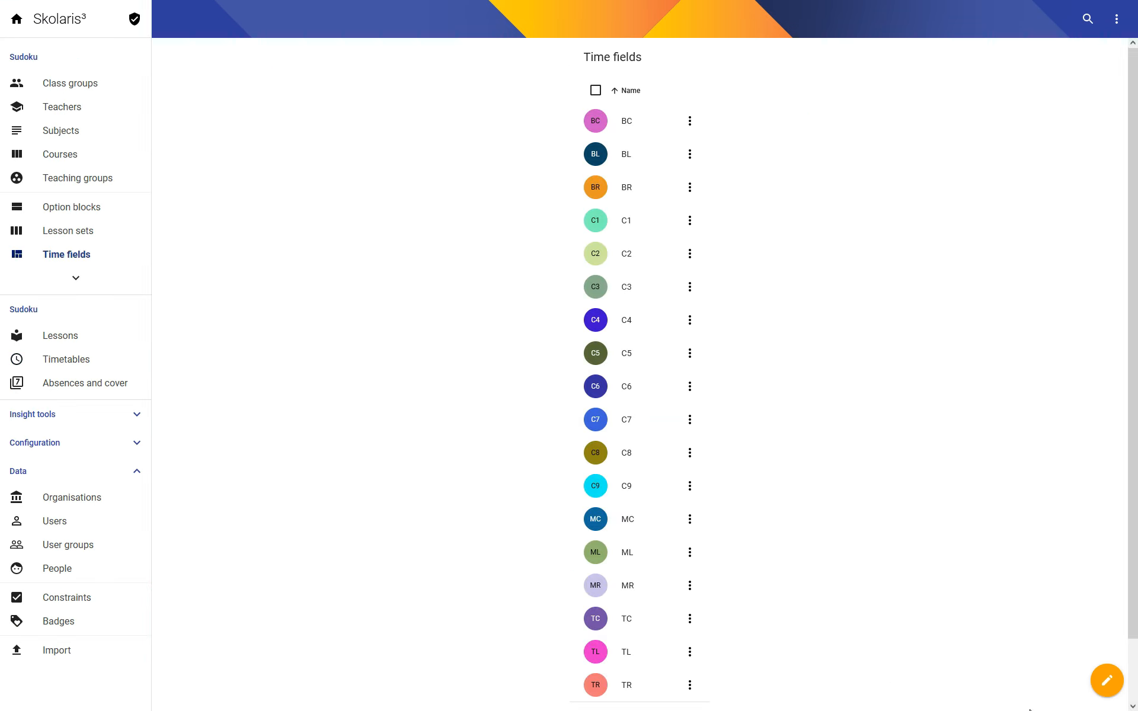
pyautogui.click(1107, 680)
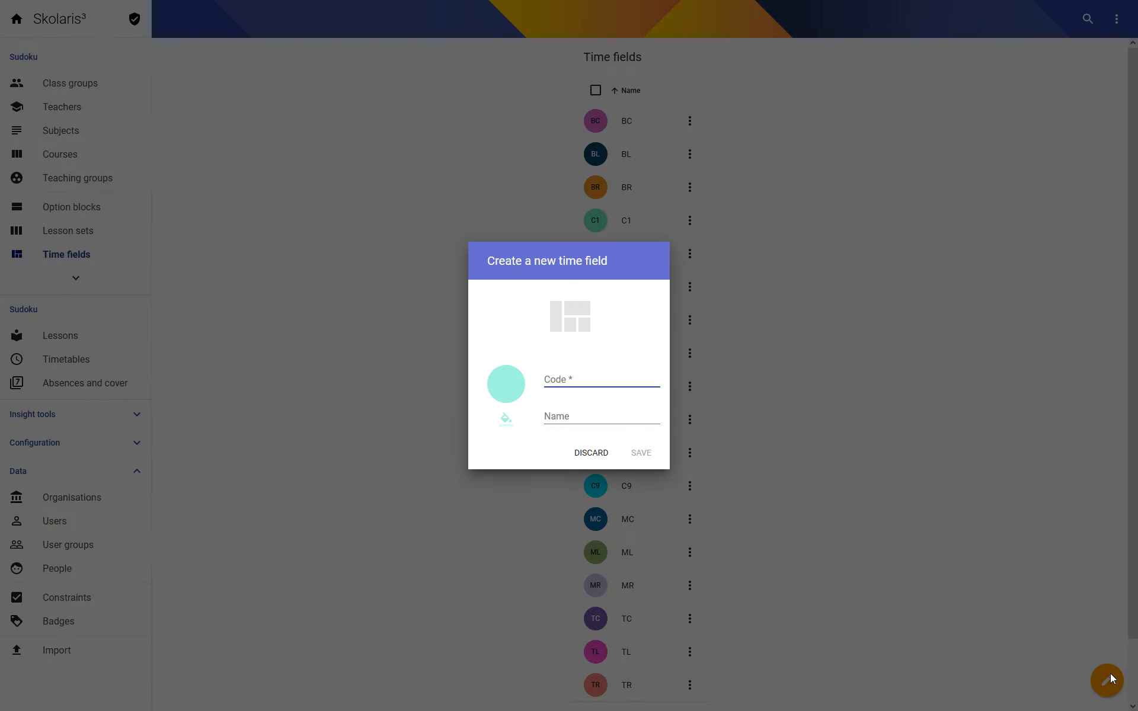
pyautogui.write('D1')
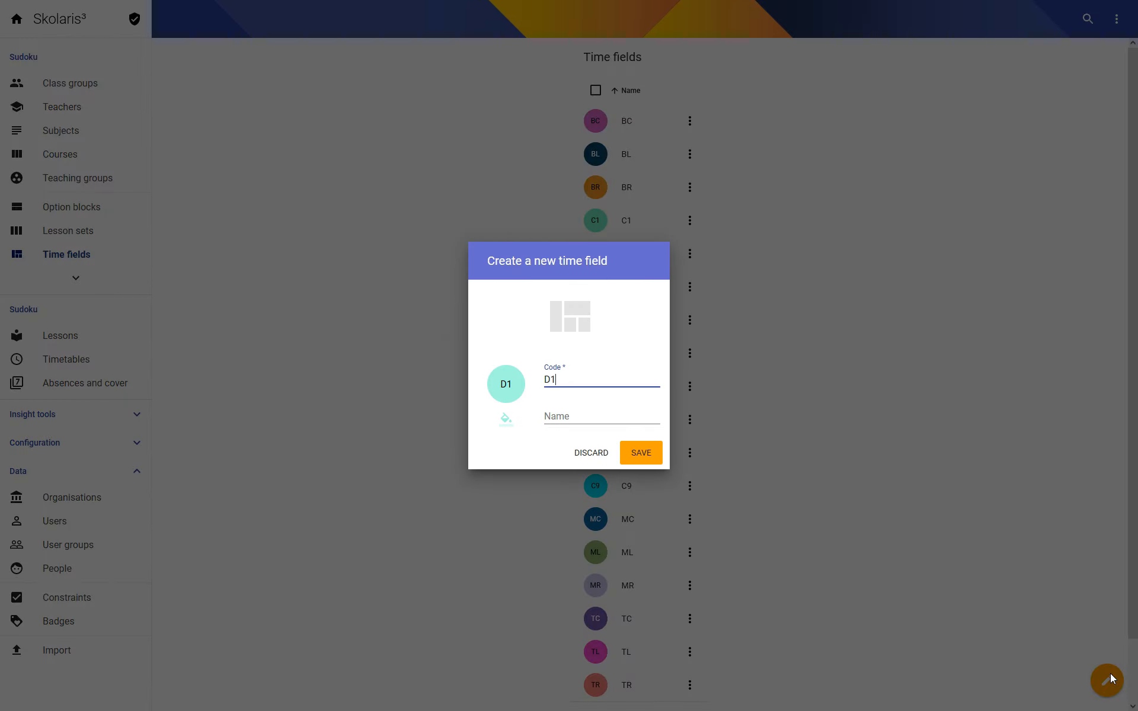
pyautogui.click(653, 452)
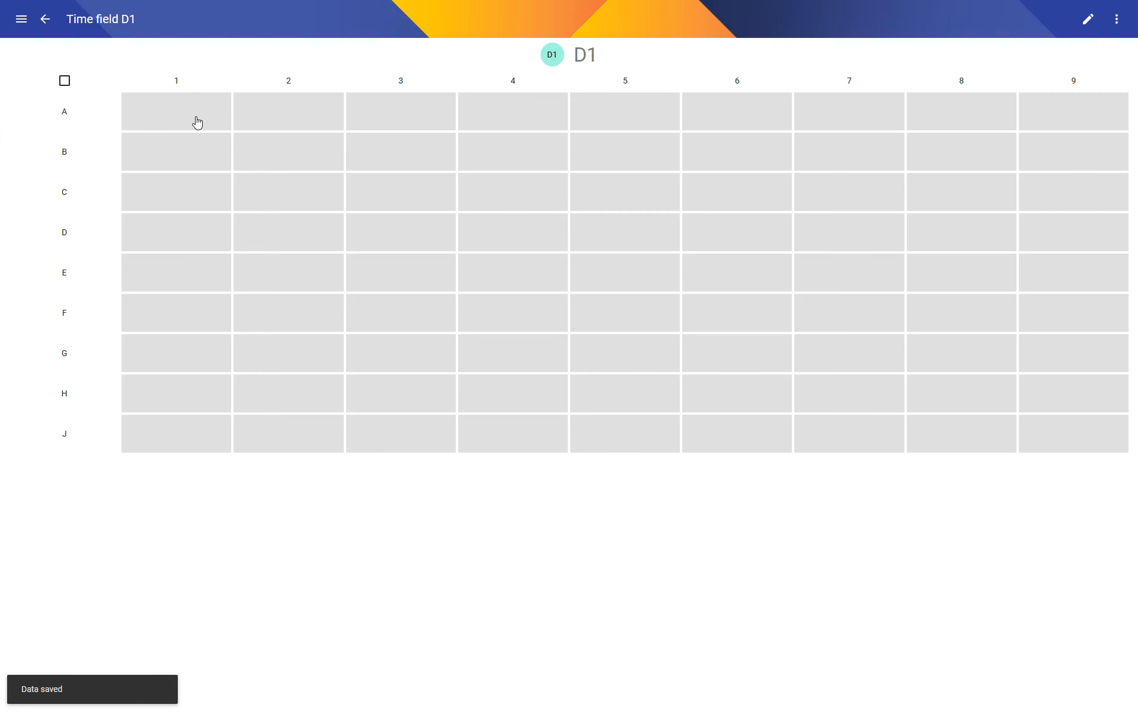
# Step: Mark the diagonal from row A period 1 to row J period 9 in time field D1, save it and return to the list
pyautogui.click(197, 123)
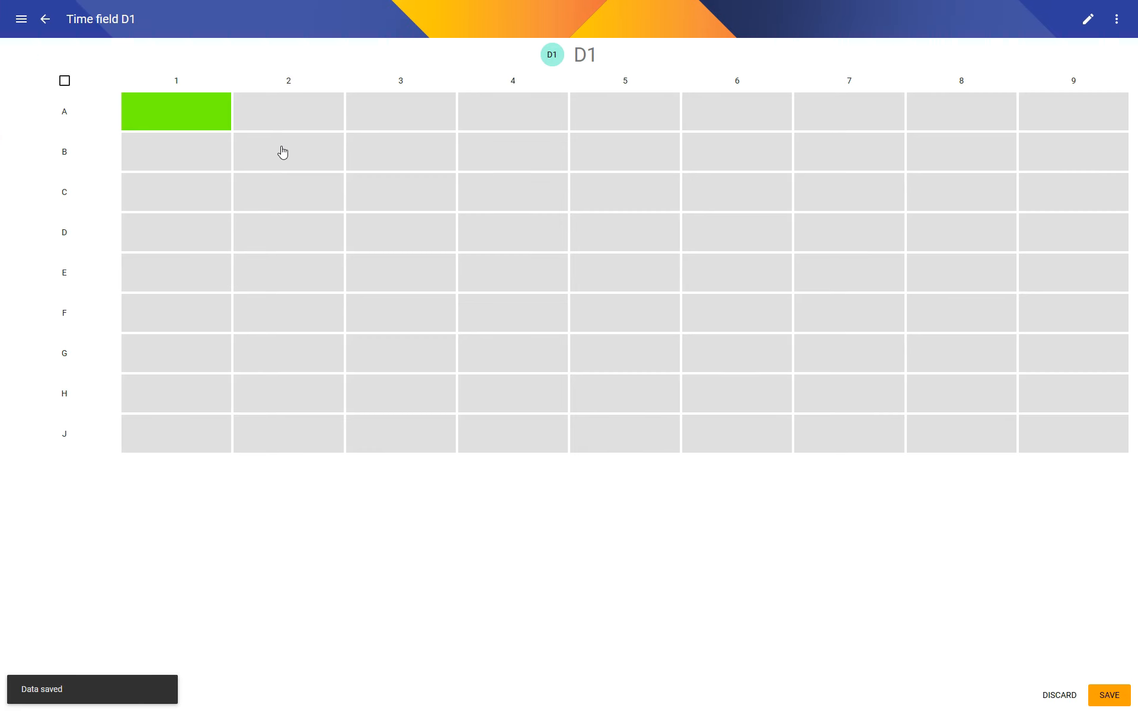
pyautogui.click(279, 150)
pyautogui.click(391, 204)
pyautogui.click(524, 246)
pyautogui.click(651, 281)
pyautogui.click(735, 314)
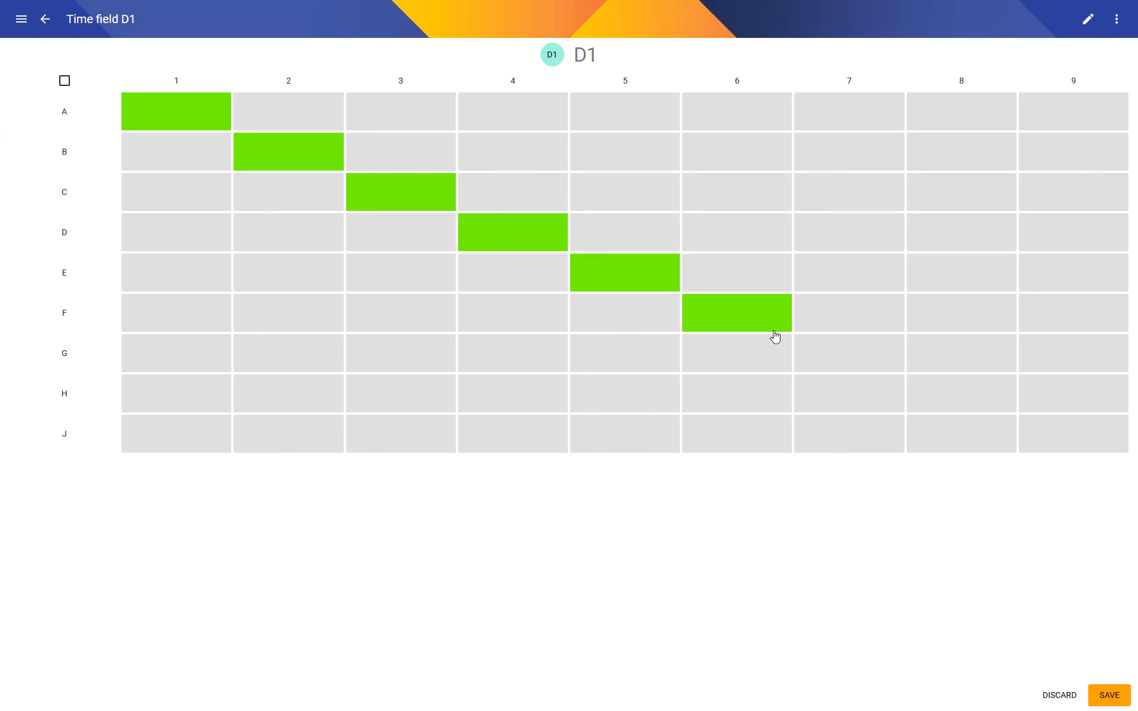
pyautogui.click(848, 359)
pyautogui.click(966, 395)
pyautogui.click(1047, 429)
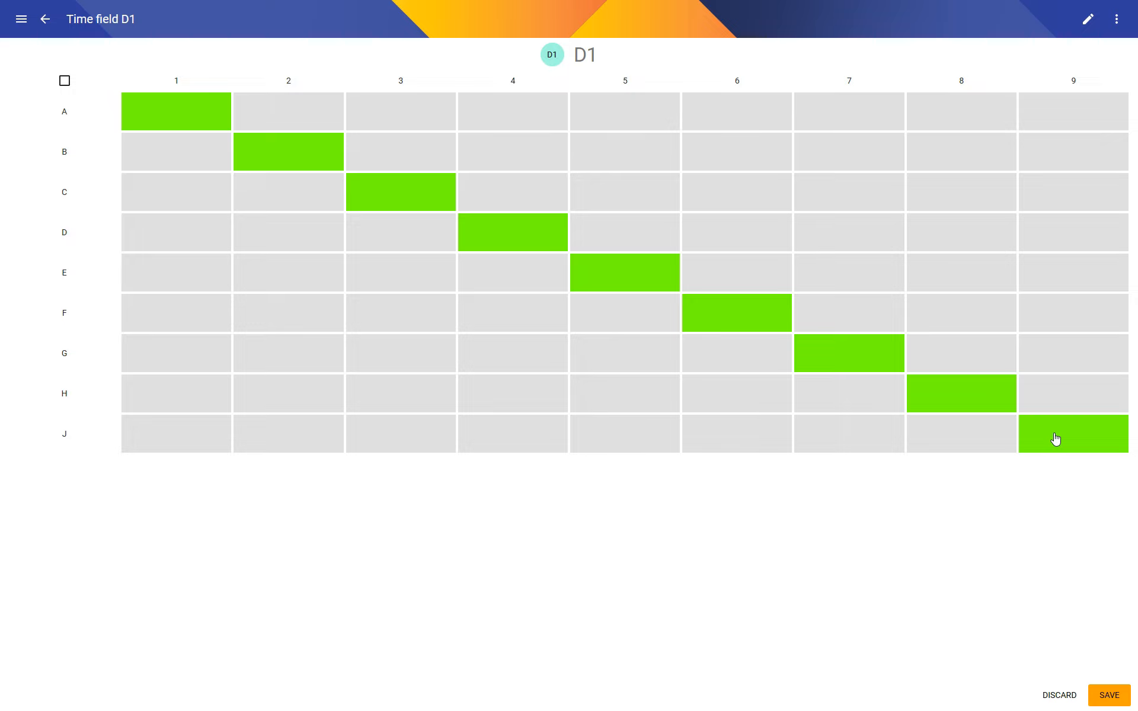
pyautogui.hotkey('ctrl', 's')
pyautogui.hotkey('alt', 'Left')
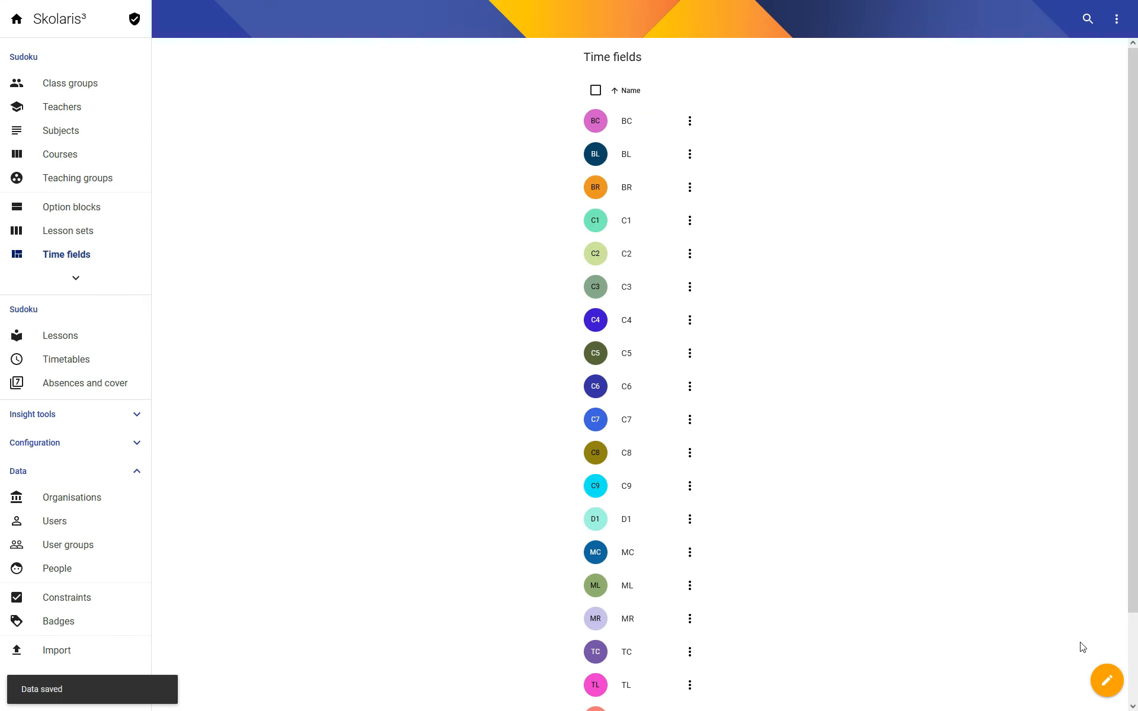
# Step: Create a new time field with code D2
pyautogui.click(1117, 686)
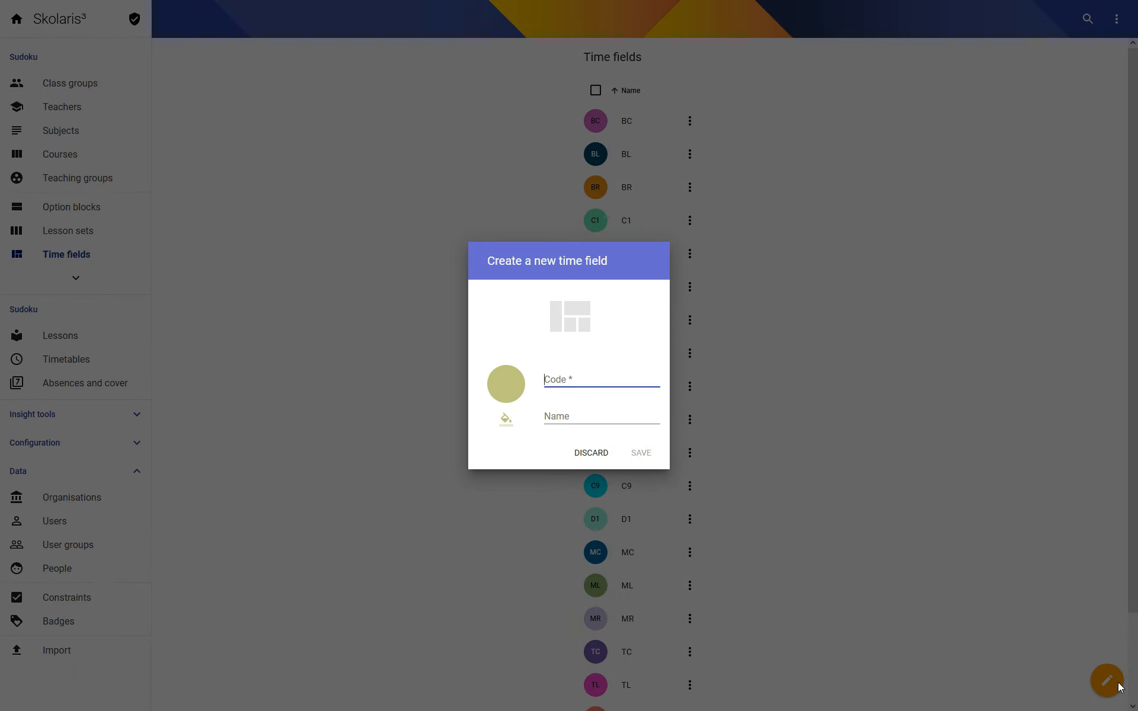
pyautogui.write('D2')
pyautogui.click(628, 454)
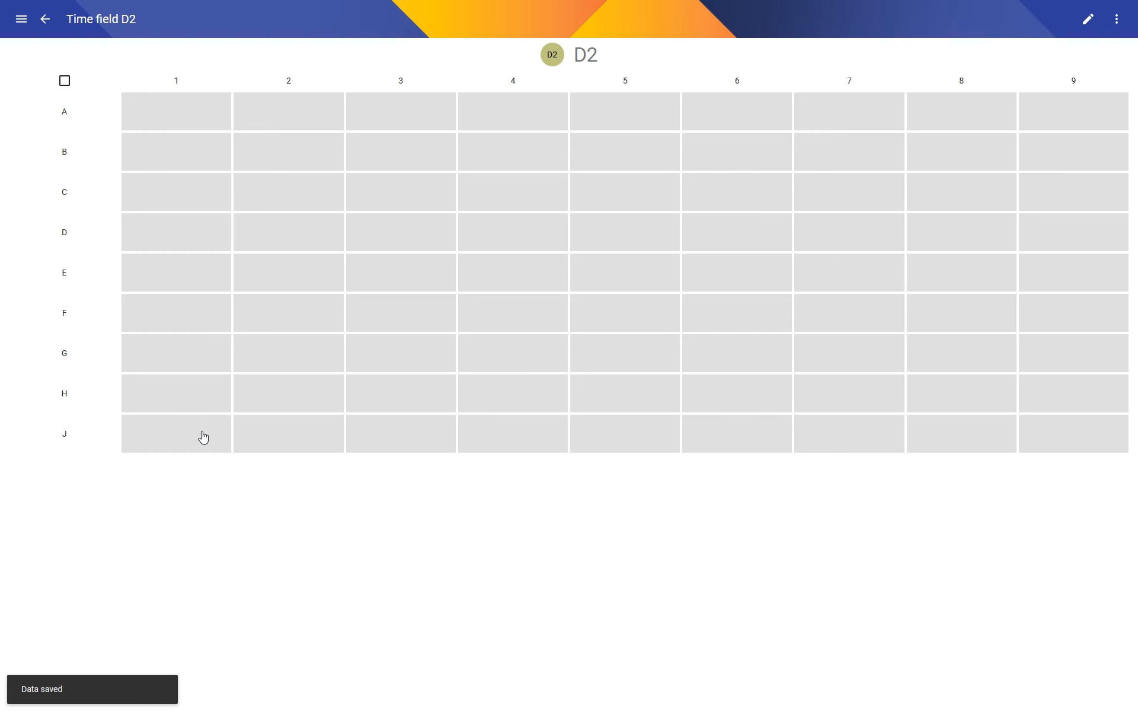
# Step: Mark the diagonal from row J period 1 to row A period 9 in time field D2 and save it
pyautogui.click(203, 437)
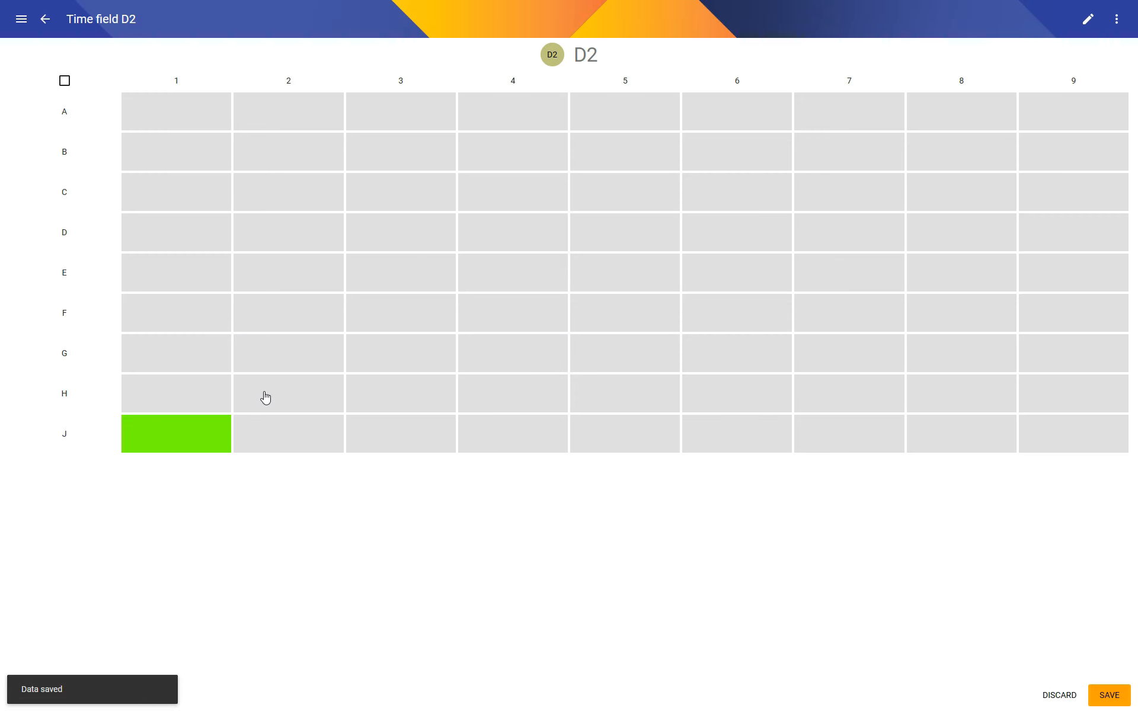
pyautogui.click(266, 397)
pyautogui.click(463, 347)
pyautogui.click(435, 350)
pyautogui.click(511, 313)
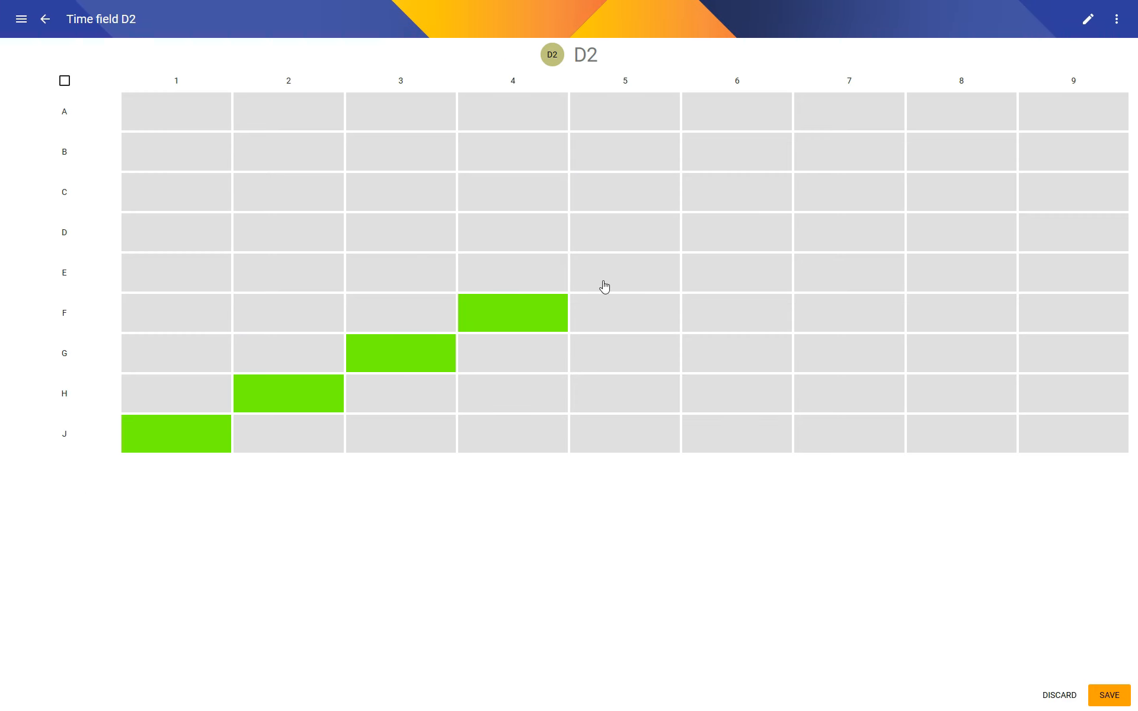
pyautogui.click(604, 286)
pyautogui.click(752, 231)
pyautogui.click(833, 194)
pyautogui.click(959, 155)
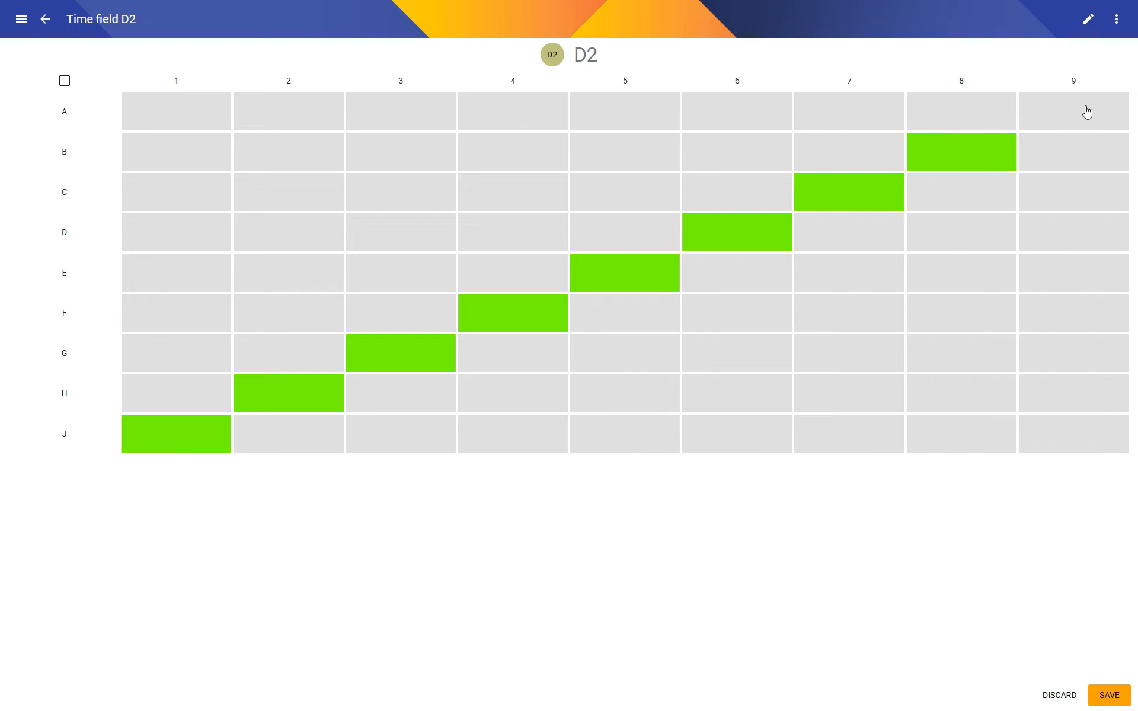
pyautogui.click(1086, 112)
pyautogui.hotkey('ctrl', 's')
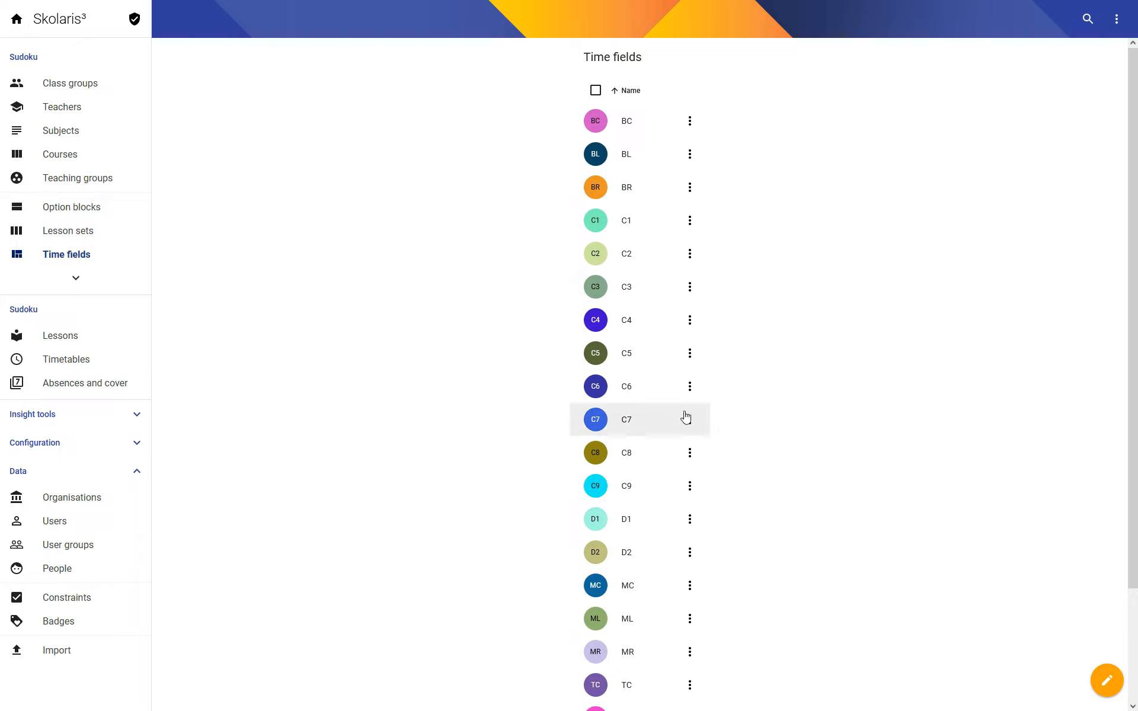
pyautogui.scroll(-3, 630, 393)
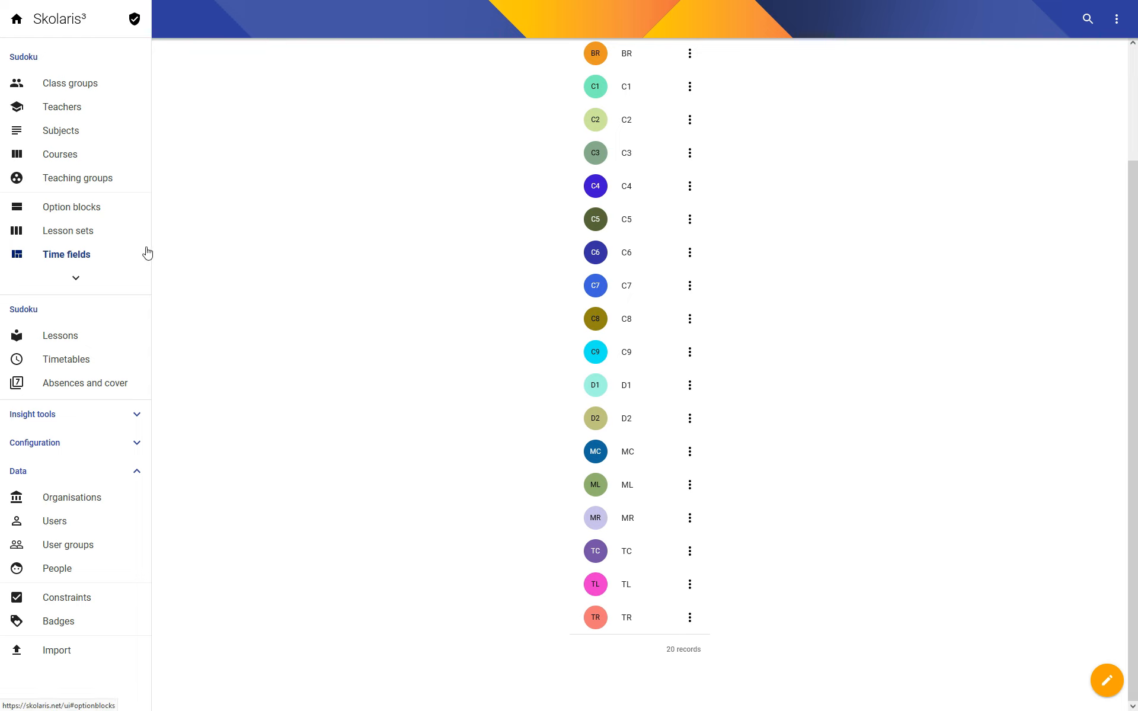
# Step: Open teacher 1 from the teachers list and bring up the time field limits of its Sudoku configuration set
pyautogui.click(56, 108)
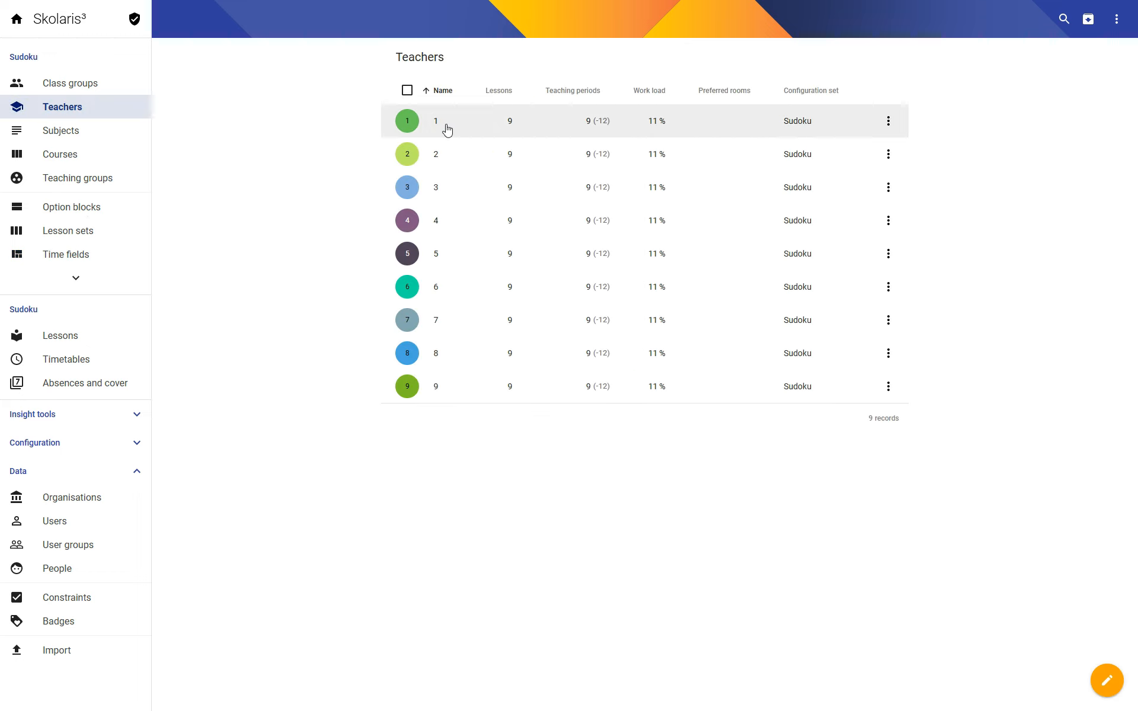
pyautogui.click(446, 129)
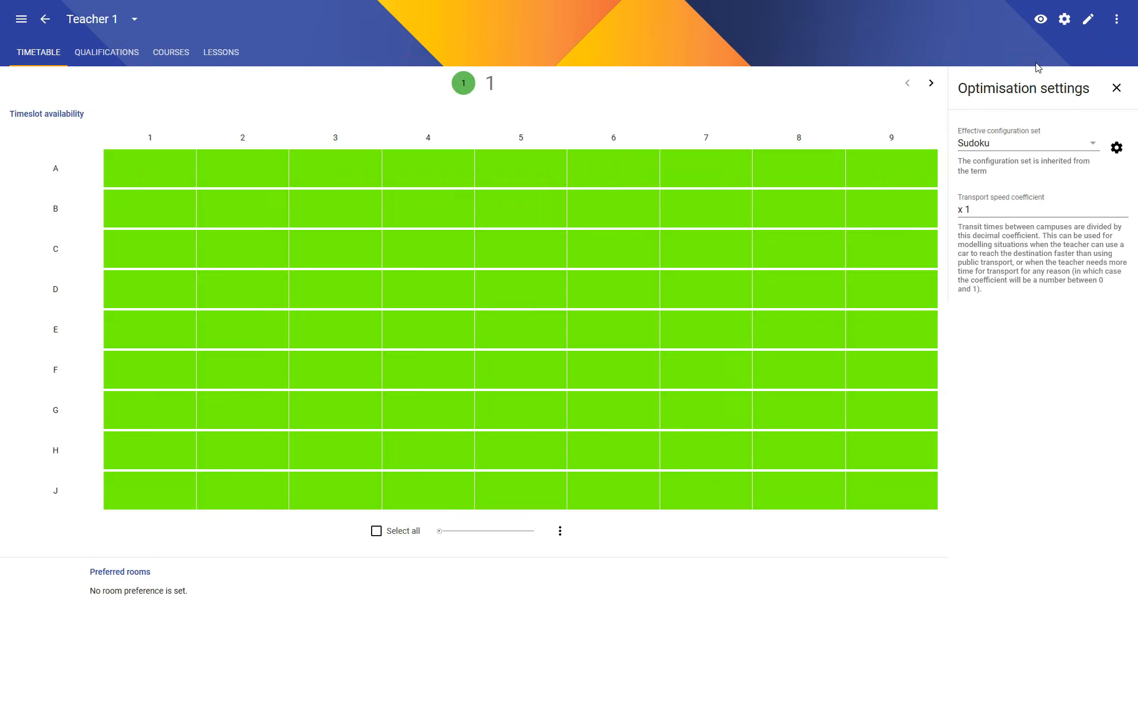
pyautogui.click(1116, 149)
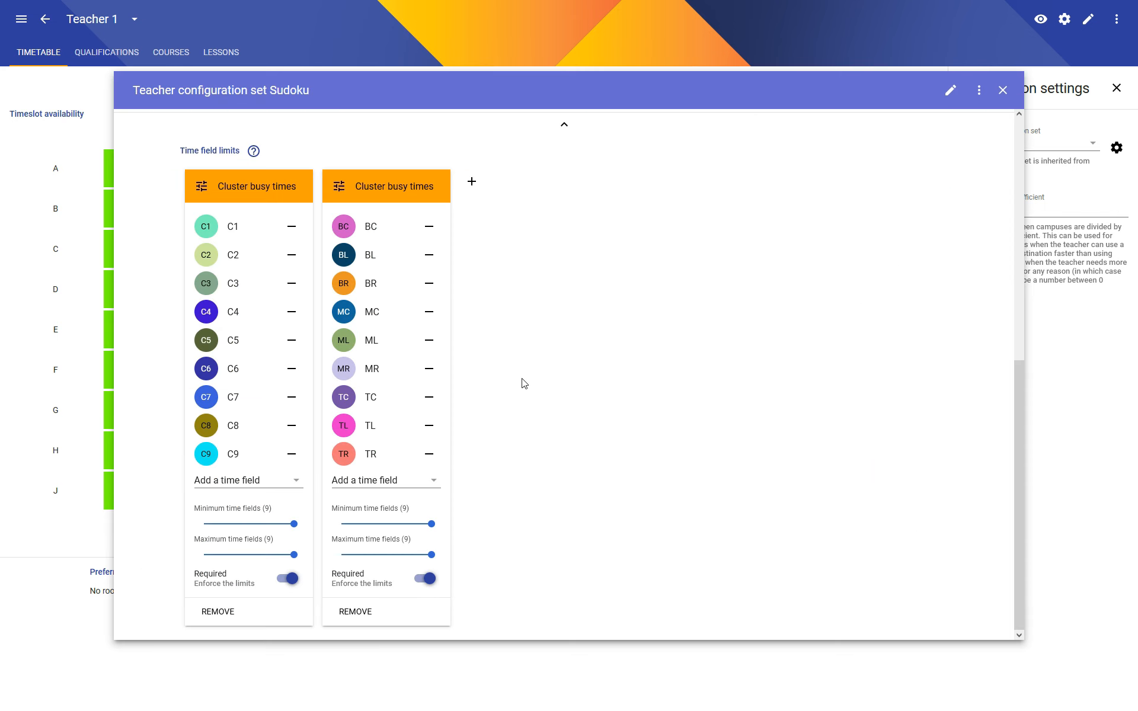
pyautogui.scroll(4, 546, 394)
pyautogui.scroll(-4, 544, 420)
# Step: Add a Limit busy times rule for time field D1 with minimum and maximum periods of 1, and make it required
pyautogui.click(471, 182)
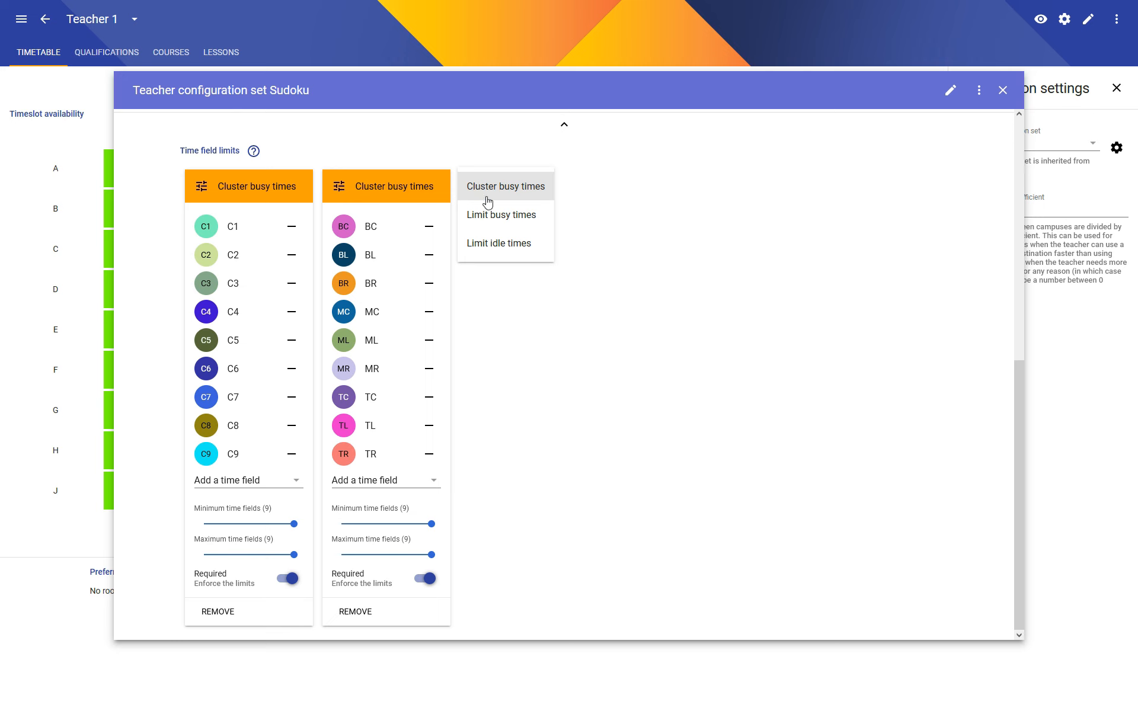
pyautogui.click(497, 218)
pyautogui.click(531, 190)
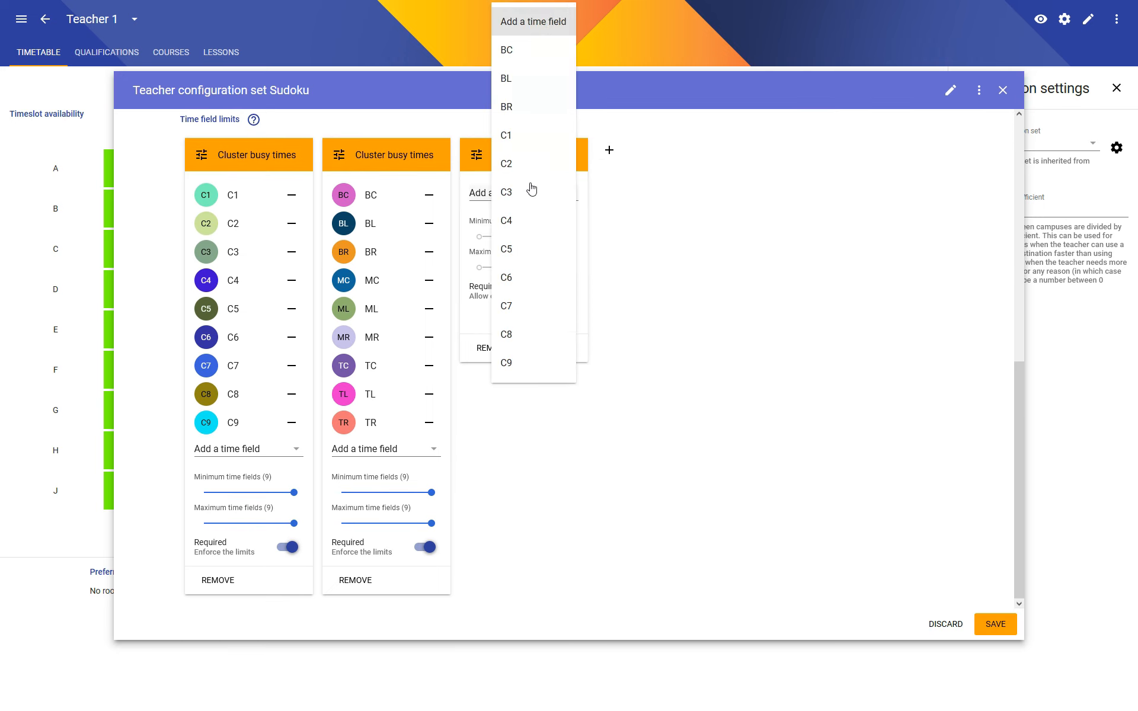
pyautogui.scroll(-3, 531, 190)
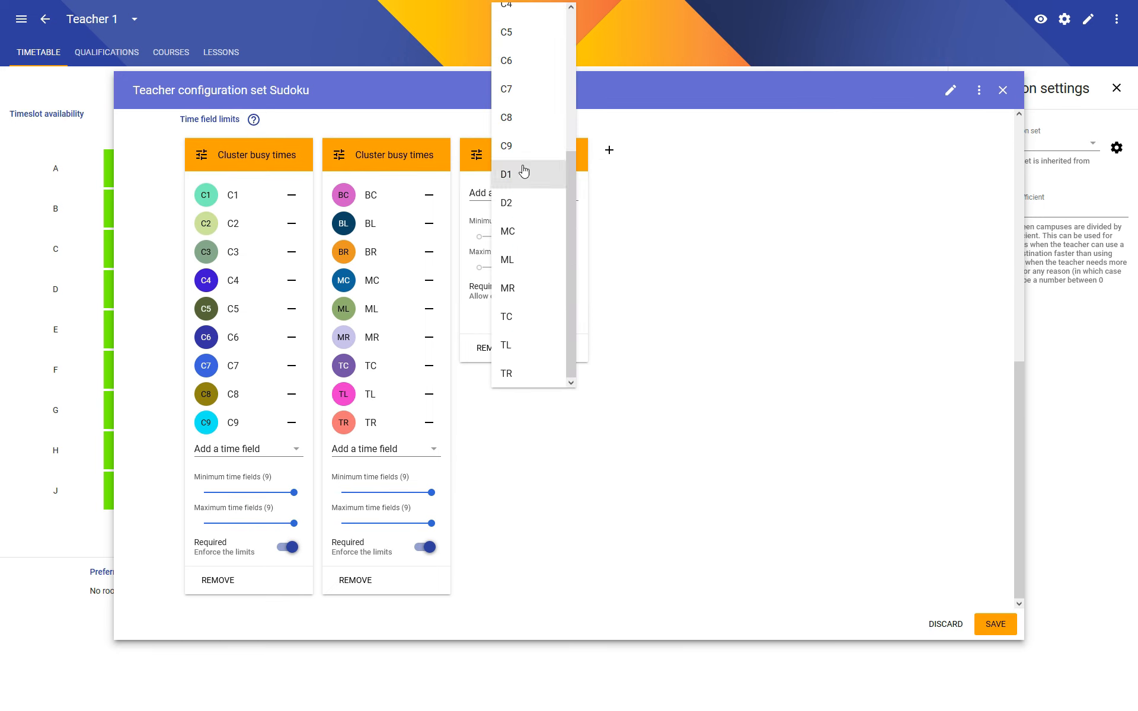
pyautogui.click(529, 175)
pyautogui.click(489, 240)
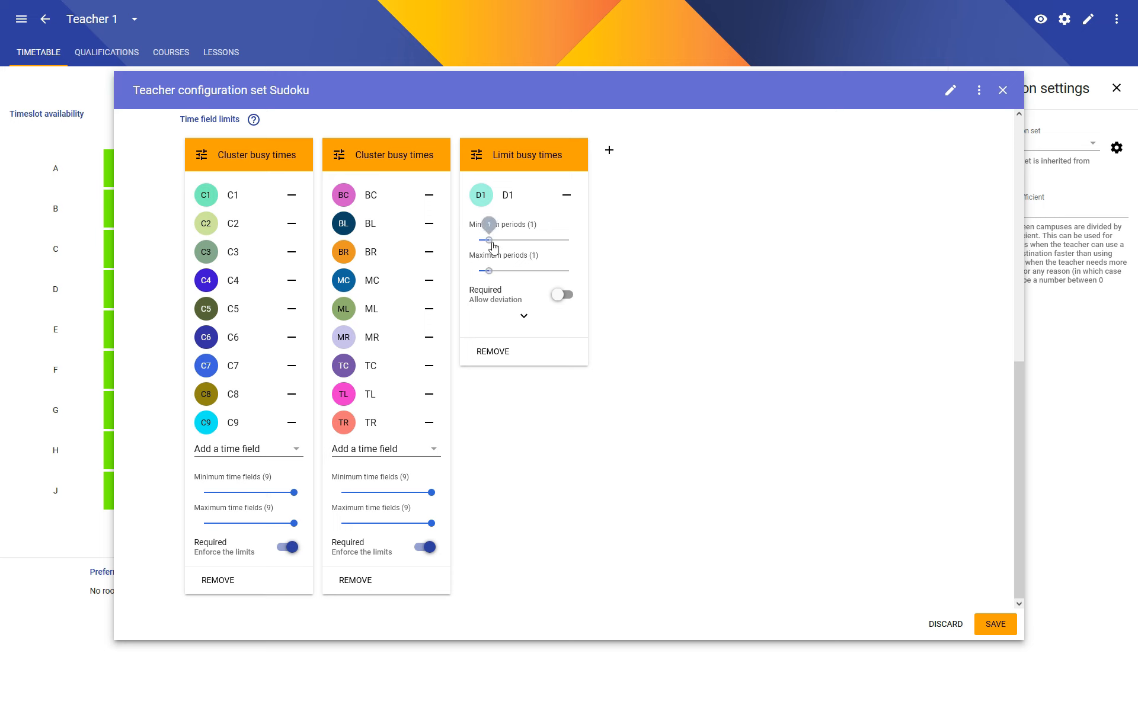
pyautogui.click(558, 299)
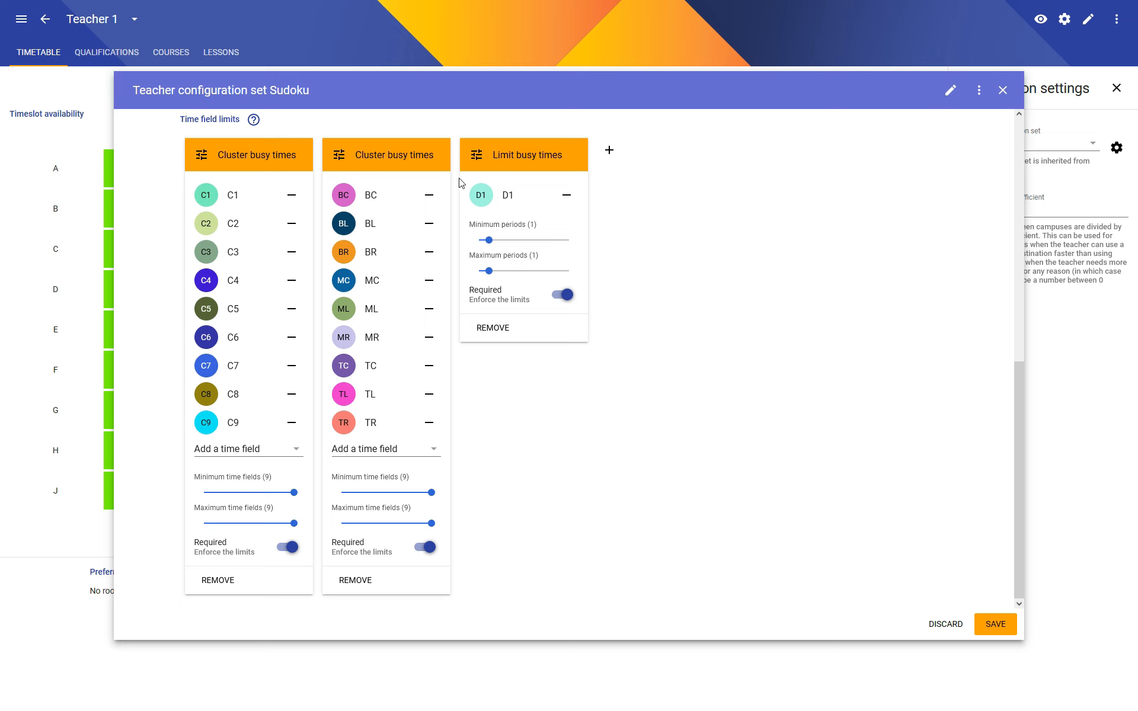
# Step: Add a required Limit busy times rule for time field D2 with minimum and maximum periods of 1, and save the configuration set
pyautogui.click(608, 150)
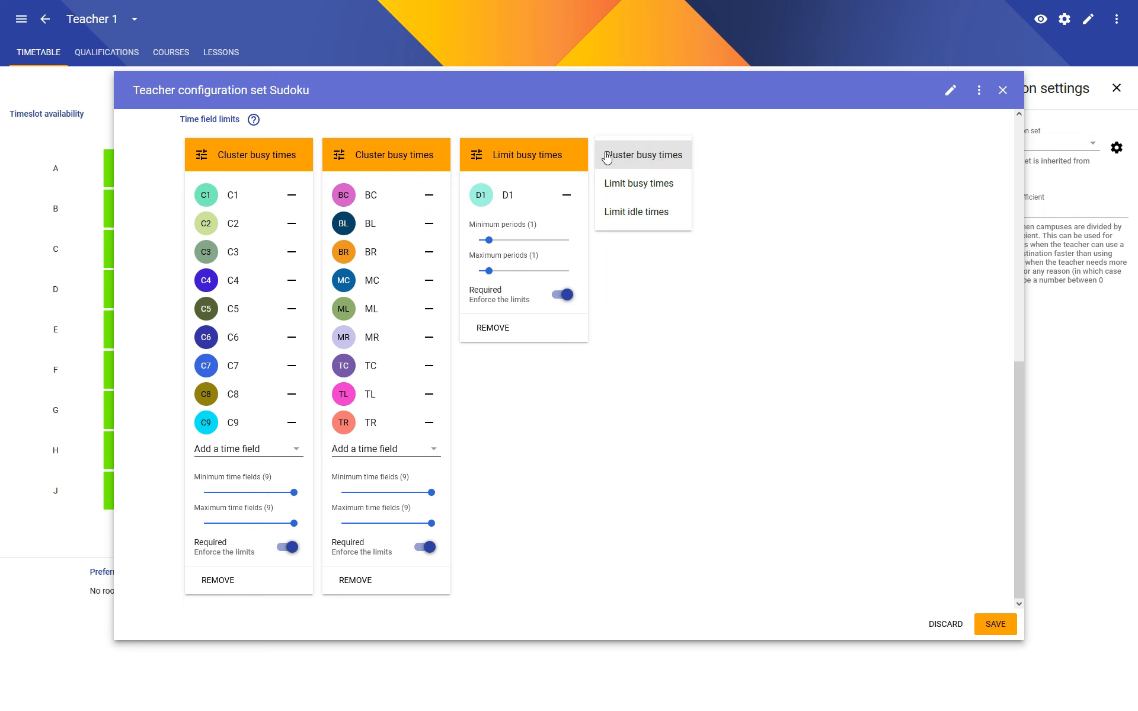
pyautogui.click(644, 189)
pyautogui.click(652, 196)
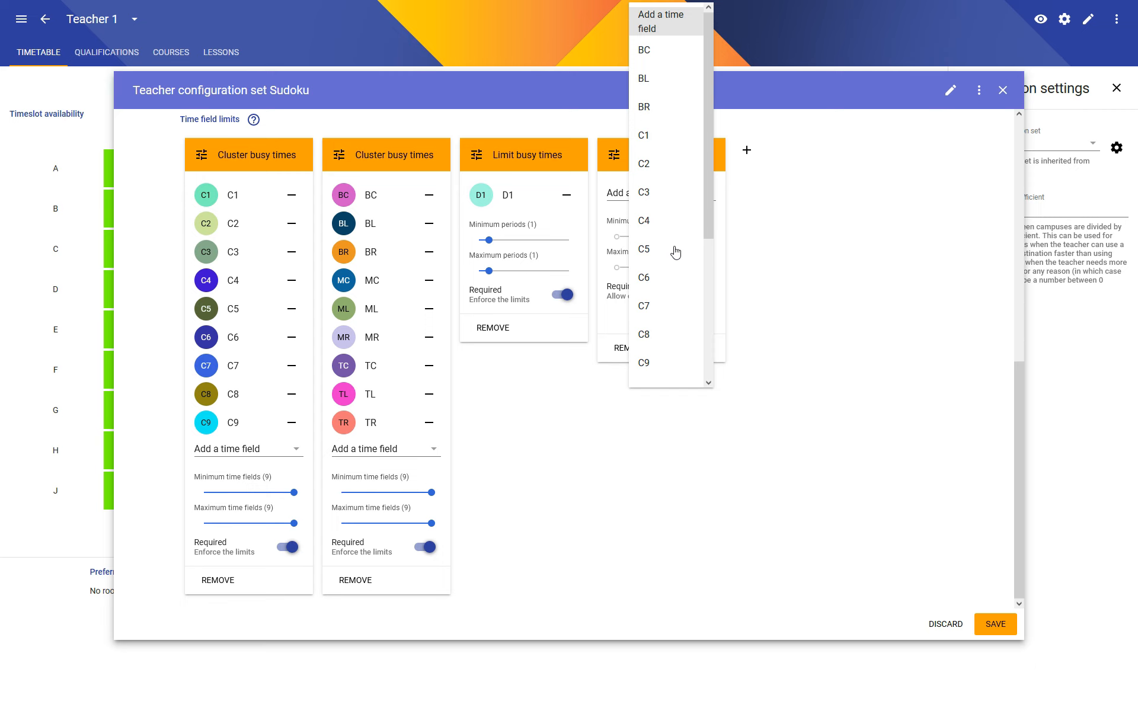
pyautogui.scroll(-3, 663, 225)
pyautogui.click(657, 239)
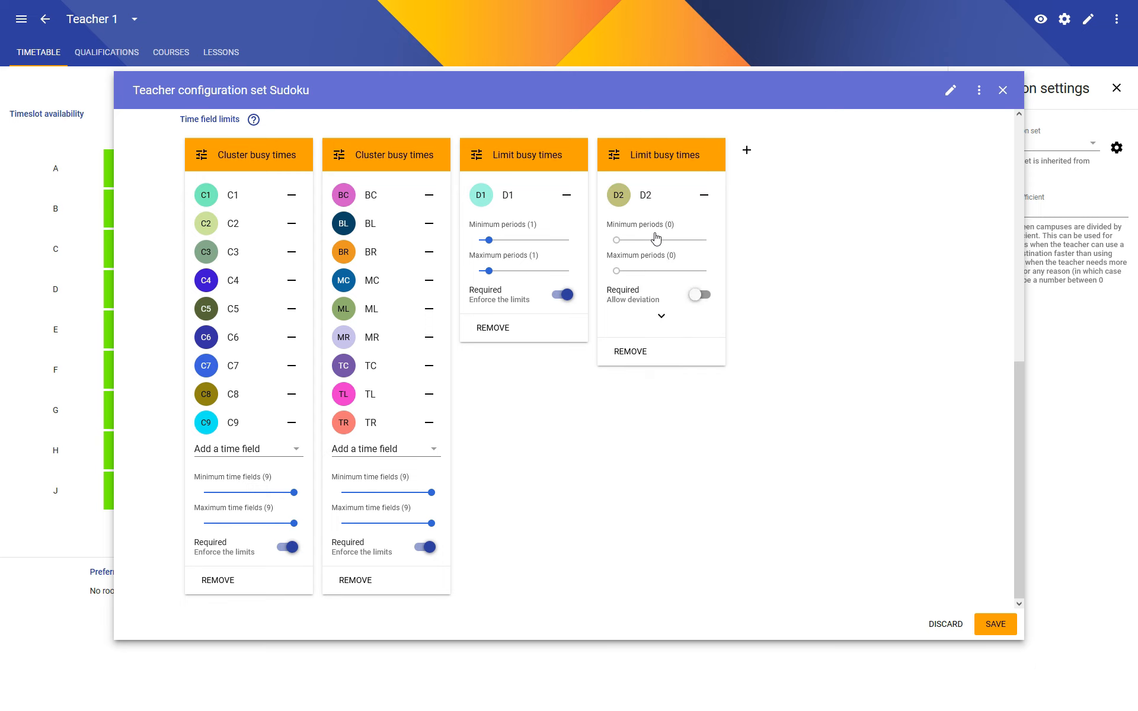
pyautogui.click(626, 239)
pyautogui.click(704, 296)
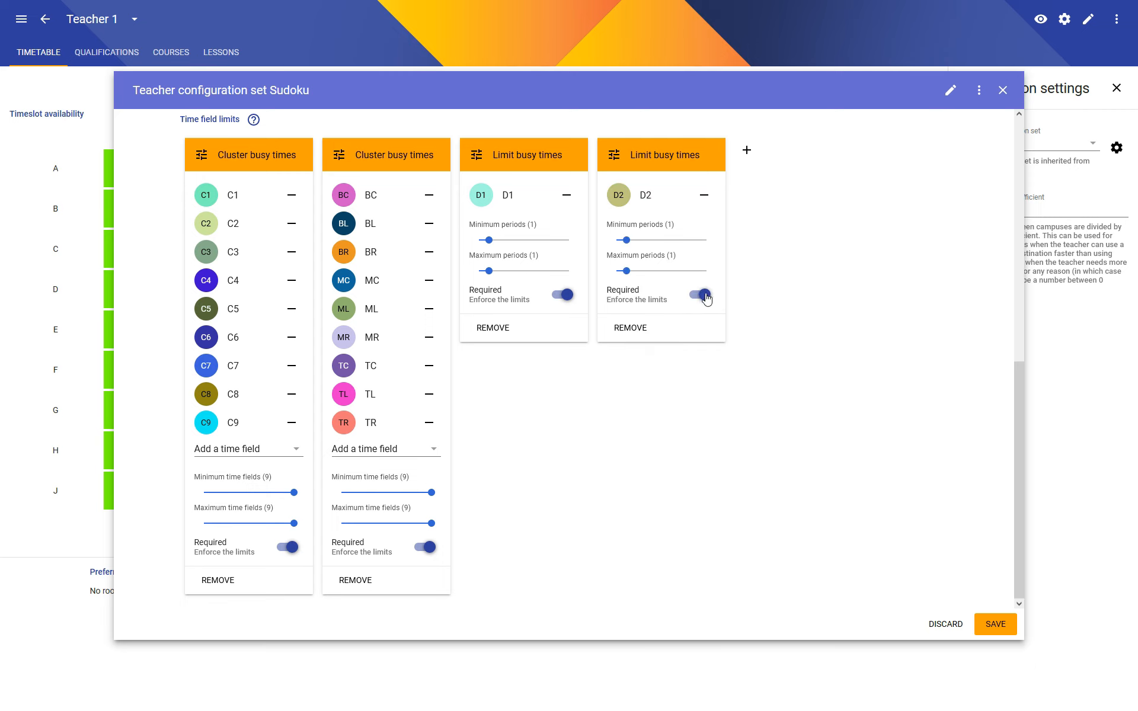
pyautogui.click(993, 624)
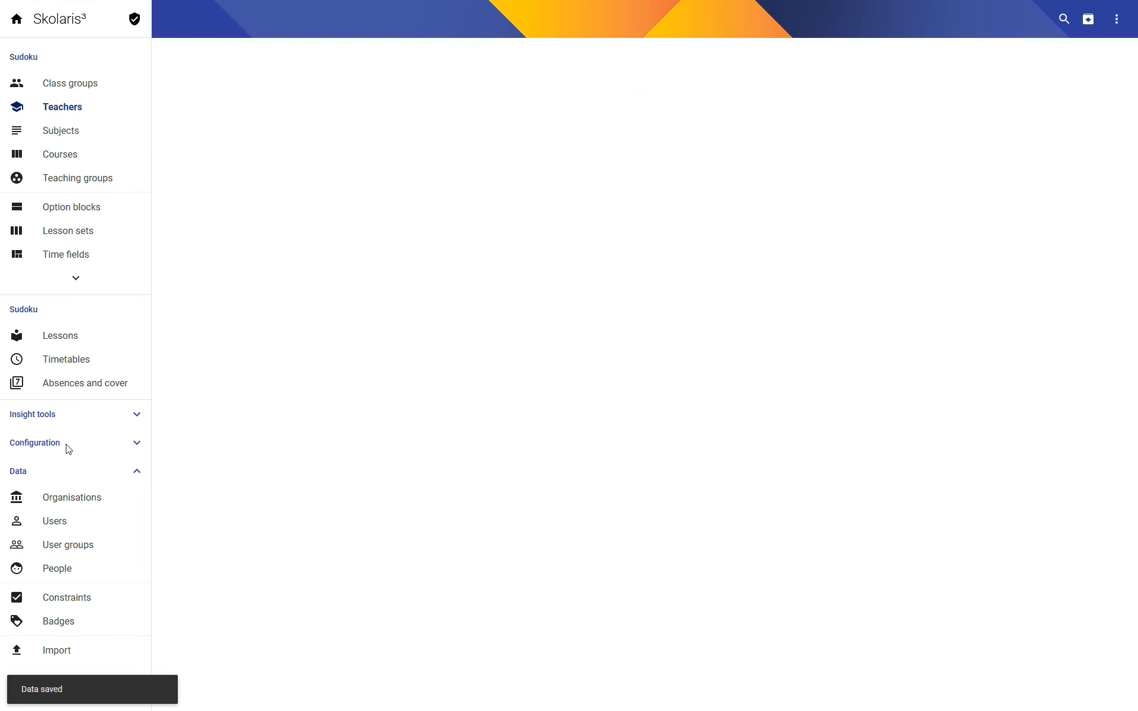
# Step: Open the Draft 1 timetable and its constraint configuration set
pyautogui.click(72, 359)
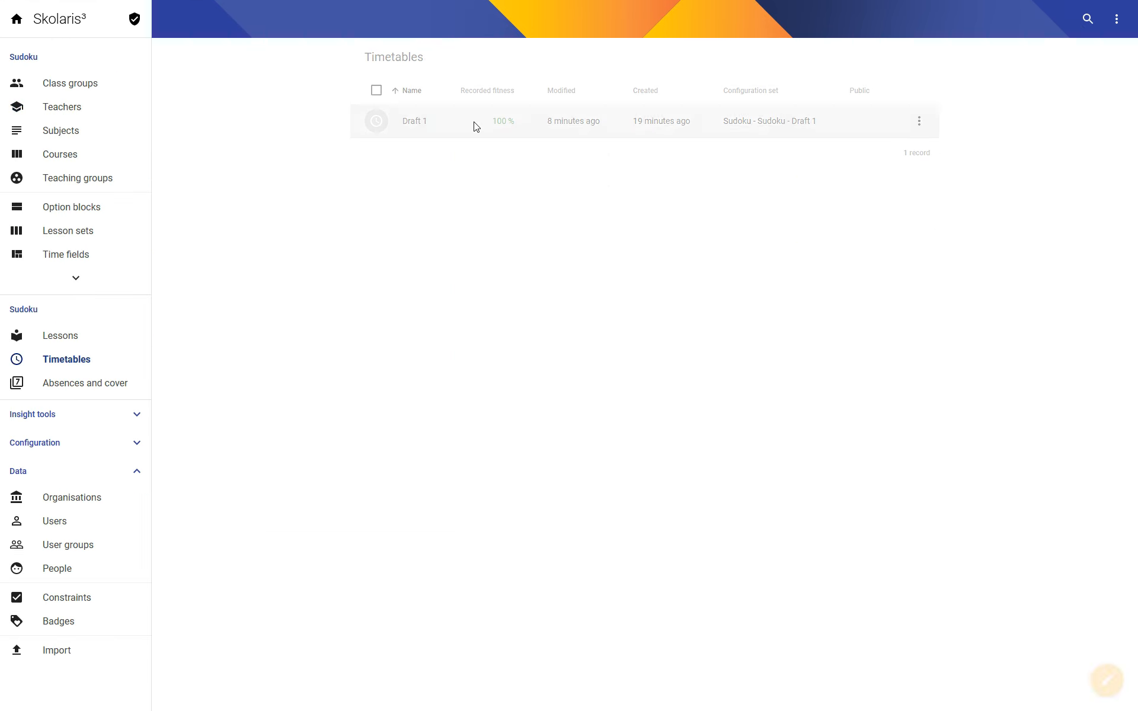
pyautogui.click(427, 121)
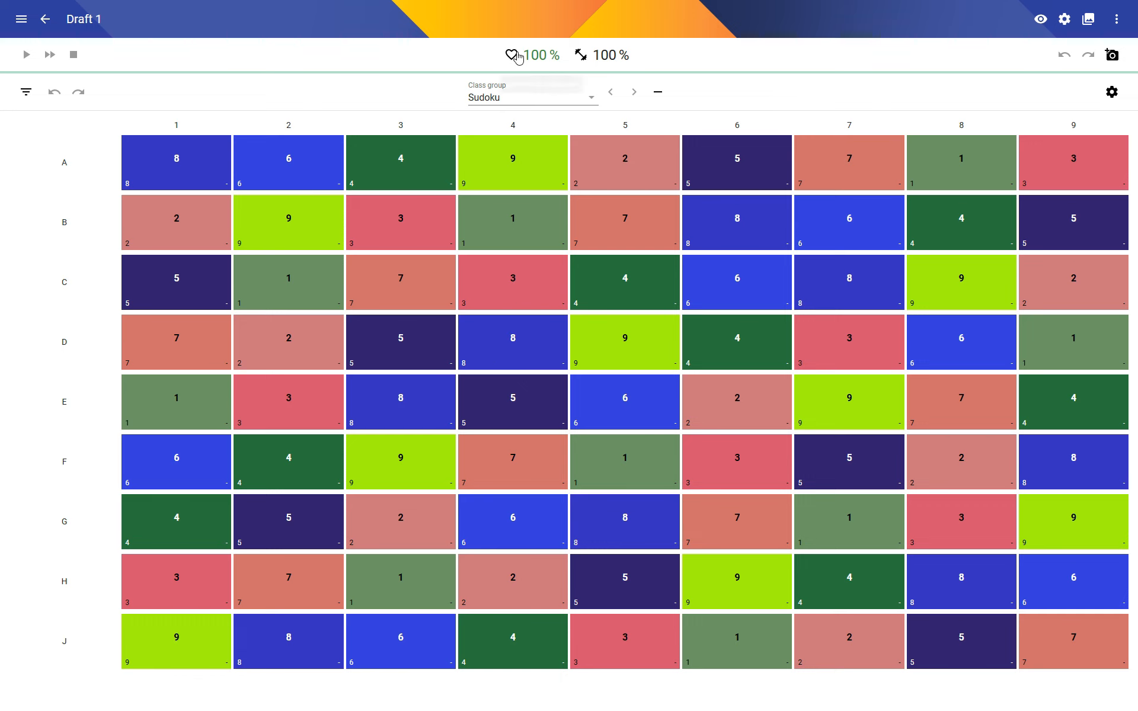
pyautogui.click(1065, 19)
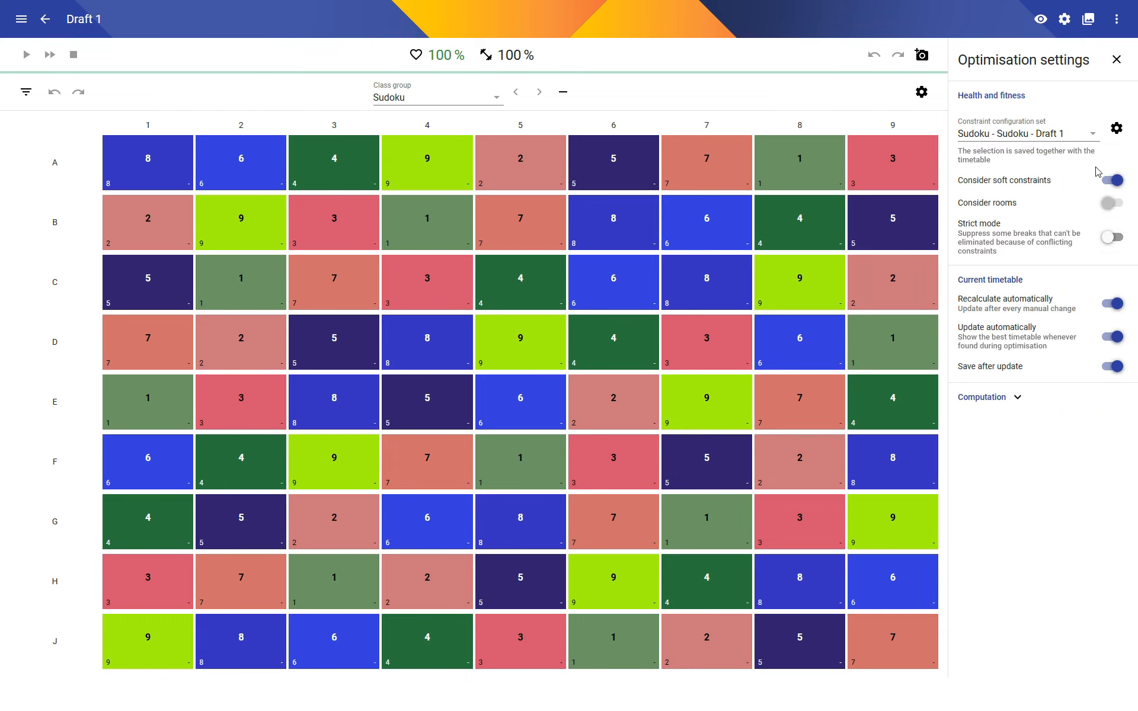
pyautogui.click(1116, 128)
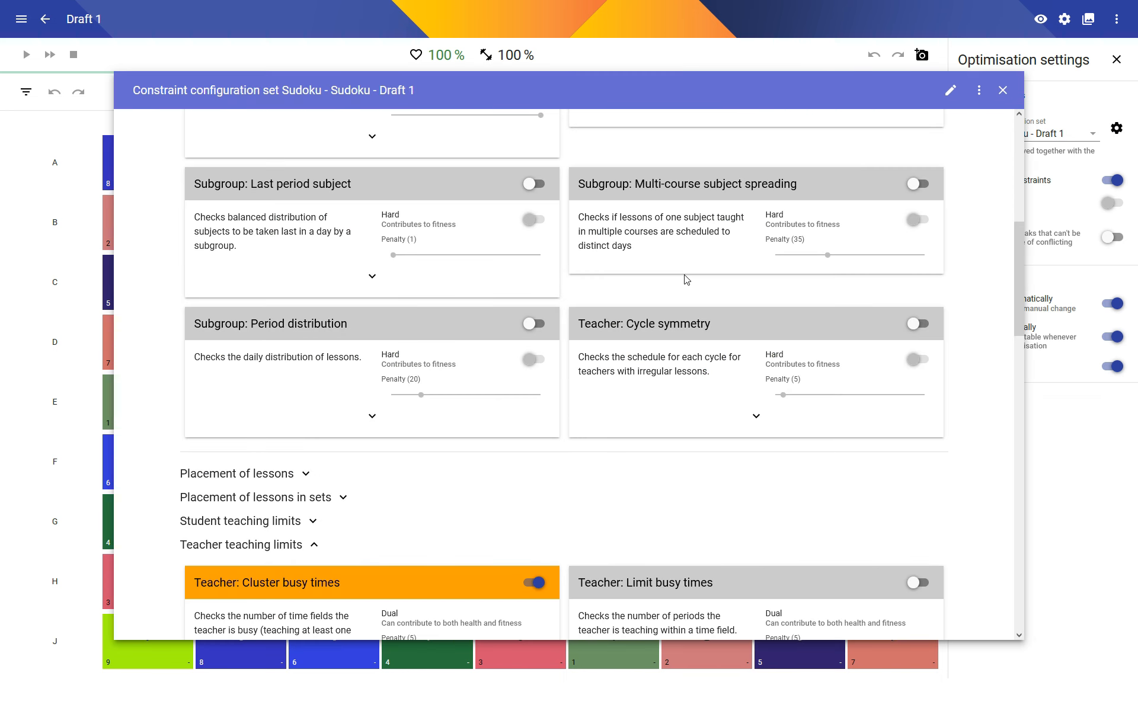
# Step: Enable the Teacher: Limit busy times constraint among the teacher teaching limits and save the constraint set
pyautogui.scroll(6, 626, 331)
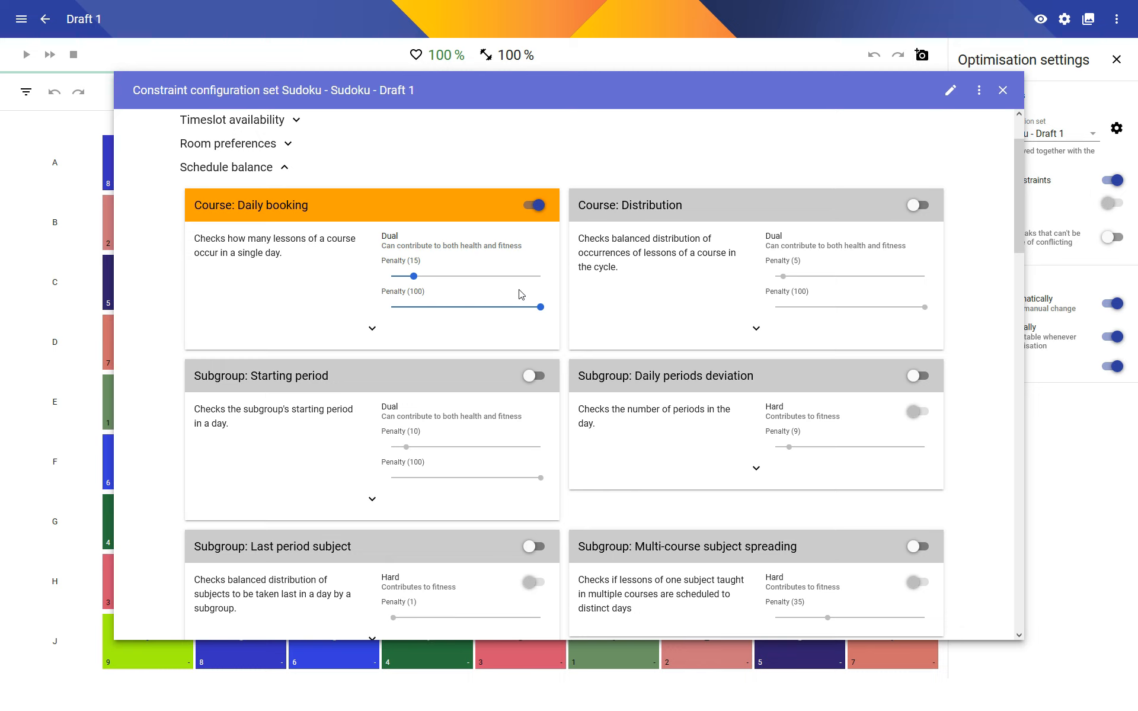
pyautogui.scroll(2, 520, 295)
pyautogui.click(285, 253)
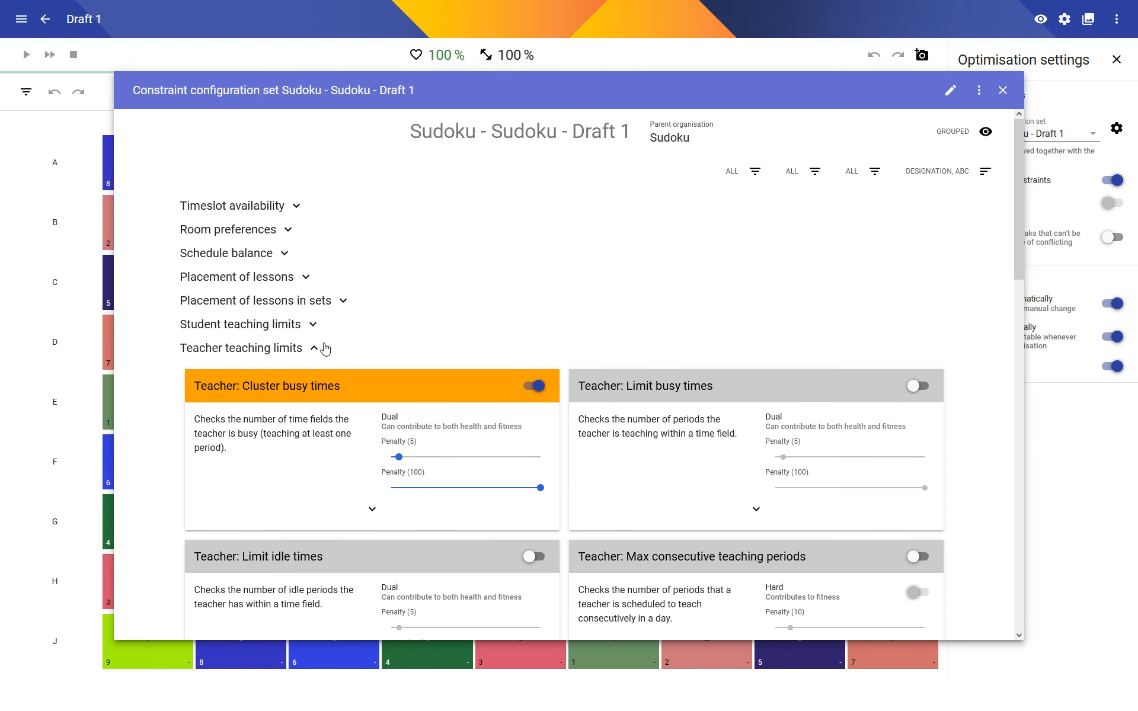
pyautogui.scroll(-2, 501, 312)
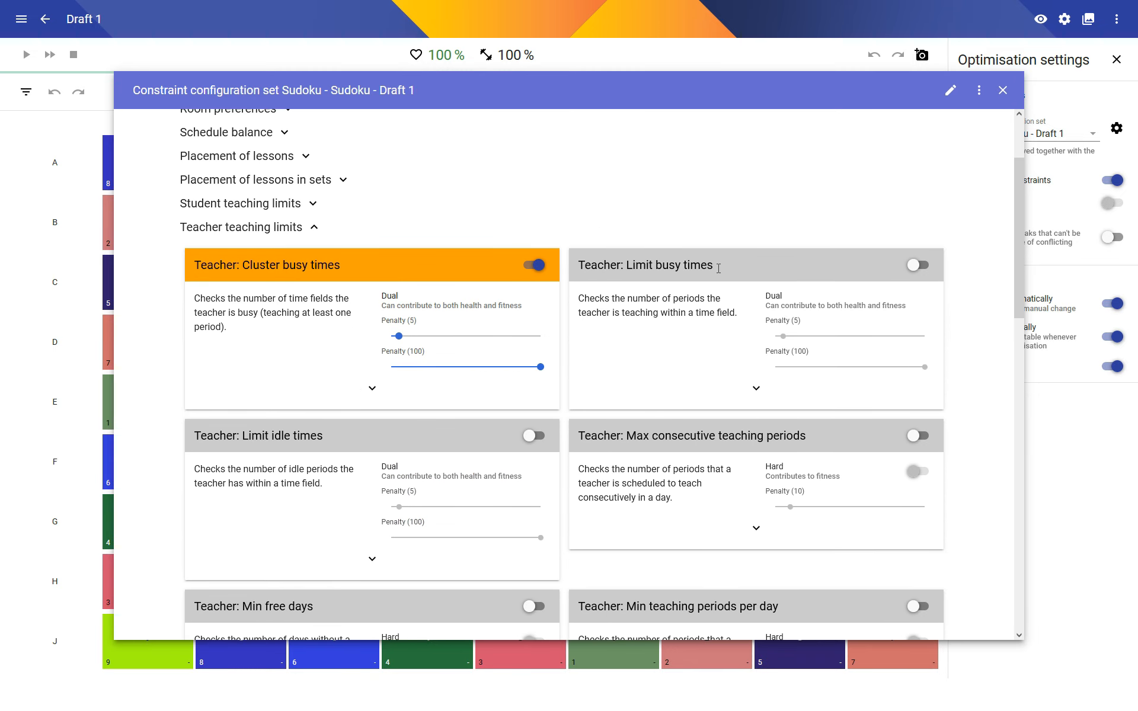
pyautogui.click(915, 265)
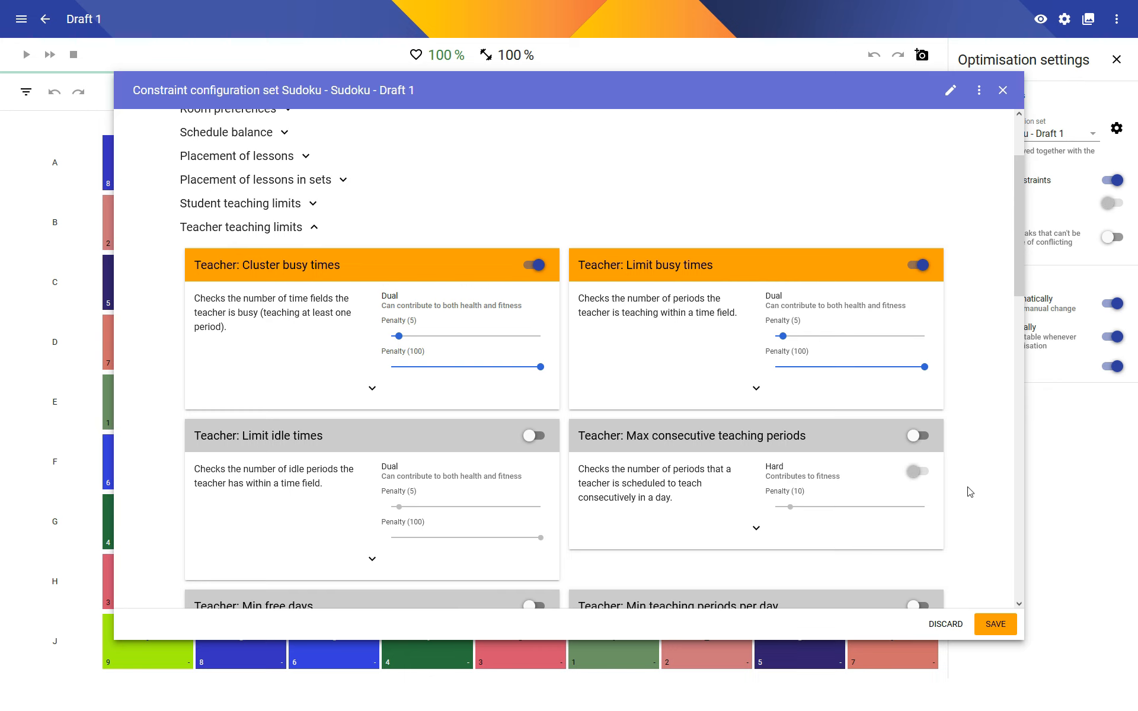
pyautogui.click(995, 624)
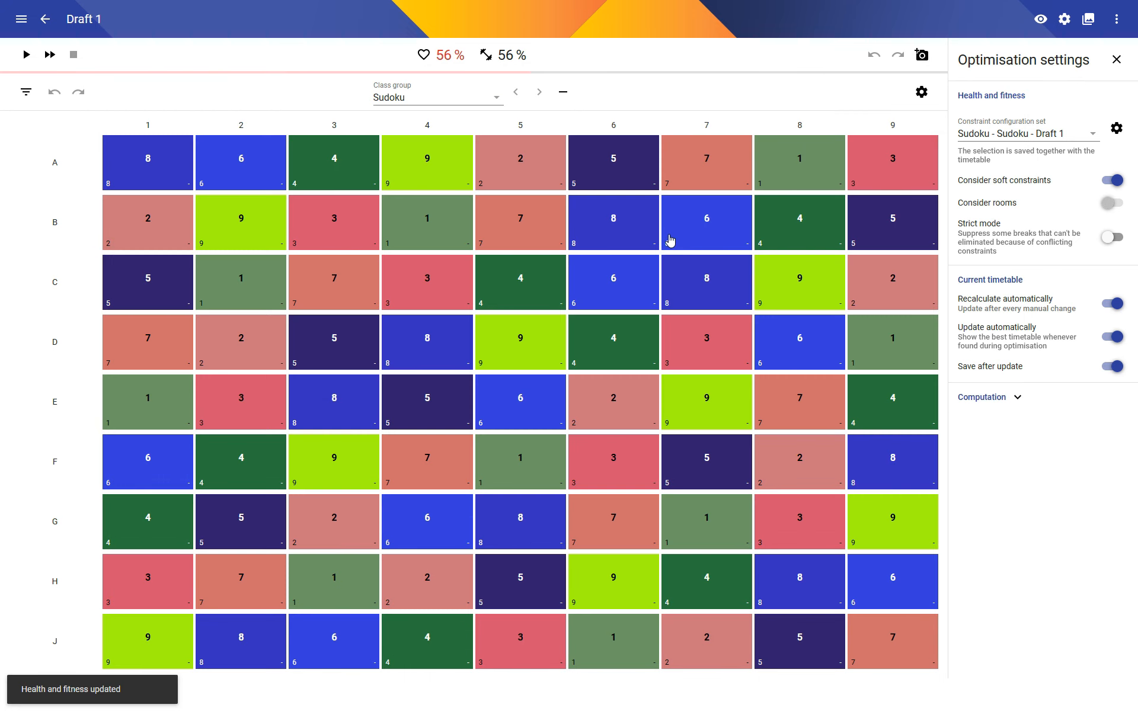
# Step: Examine the health breakdown, then inspect teacher 4's timetable and its global broken constraints
pyautogui.click(424, 55)
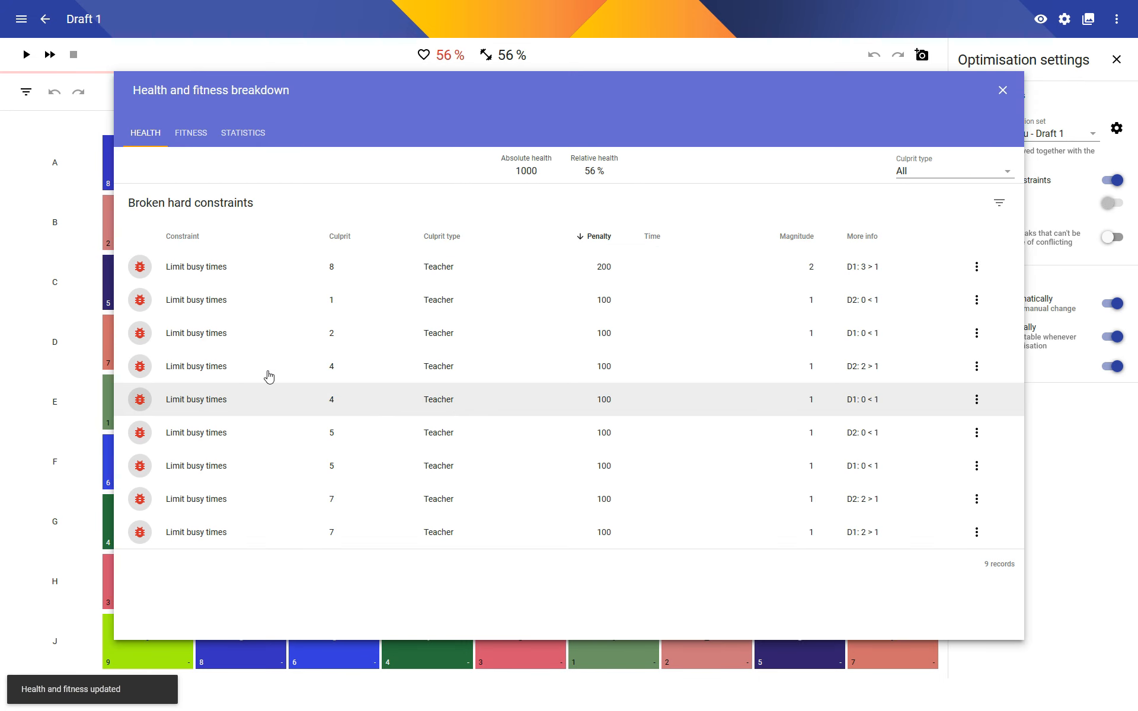
pyautogui.click(213, 366)
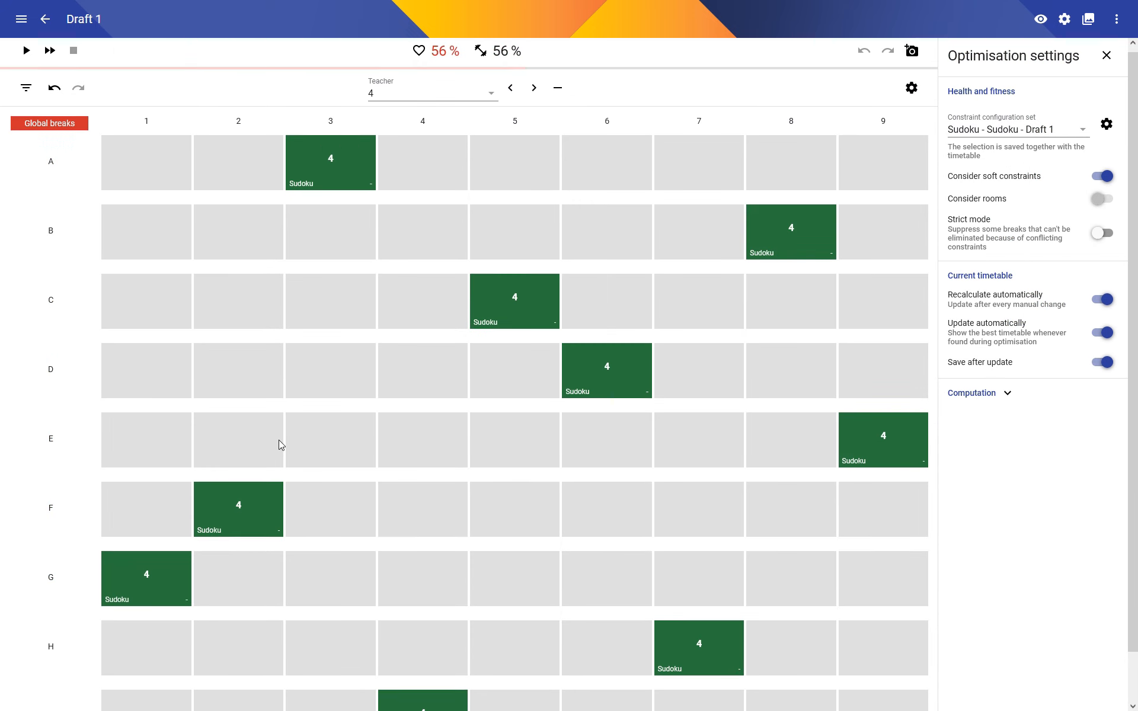
pyautogui.scroll(-1, 279, 446)
pyautogui.click(57, 72)
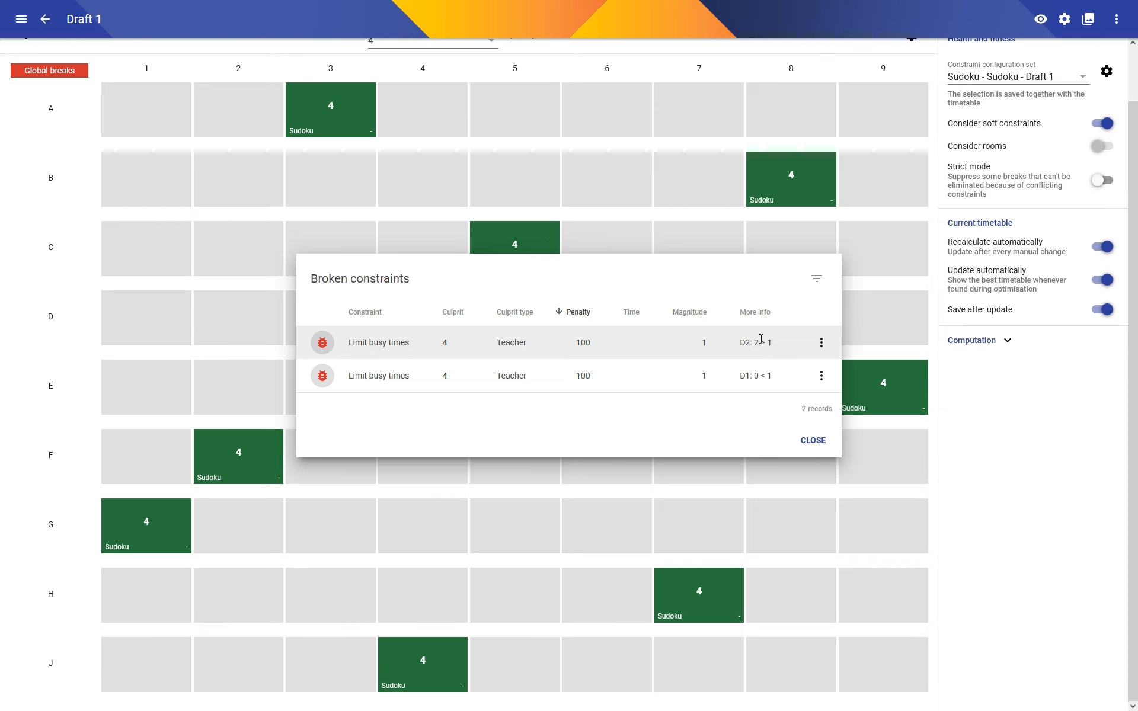
pyautogui.click(813, 441)
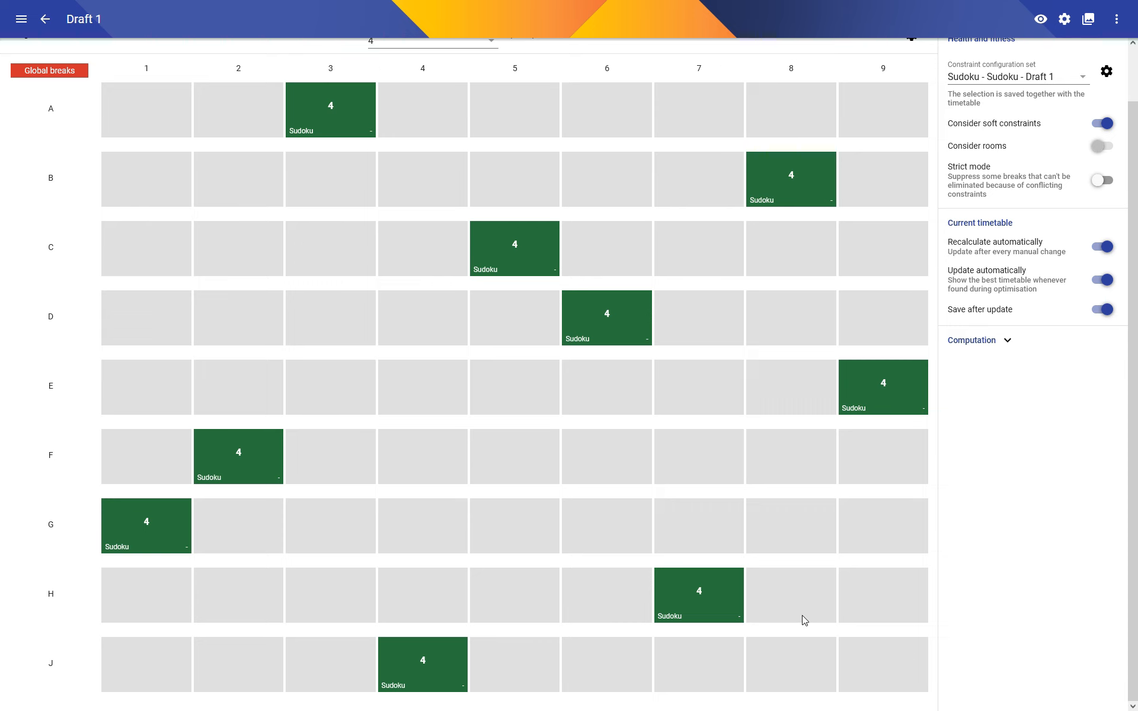
# Step: Turn off Show breaks in the timetable's visual settings and close the settings
pyautogui.scroll(1, 794, 611)
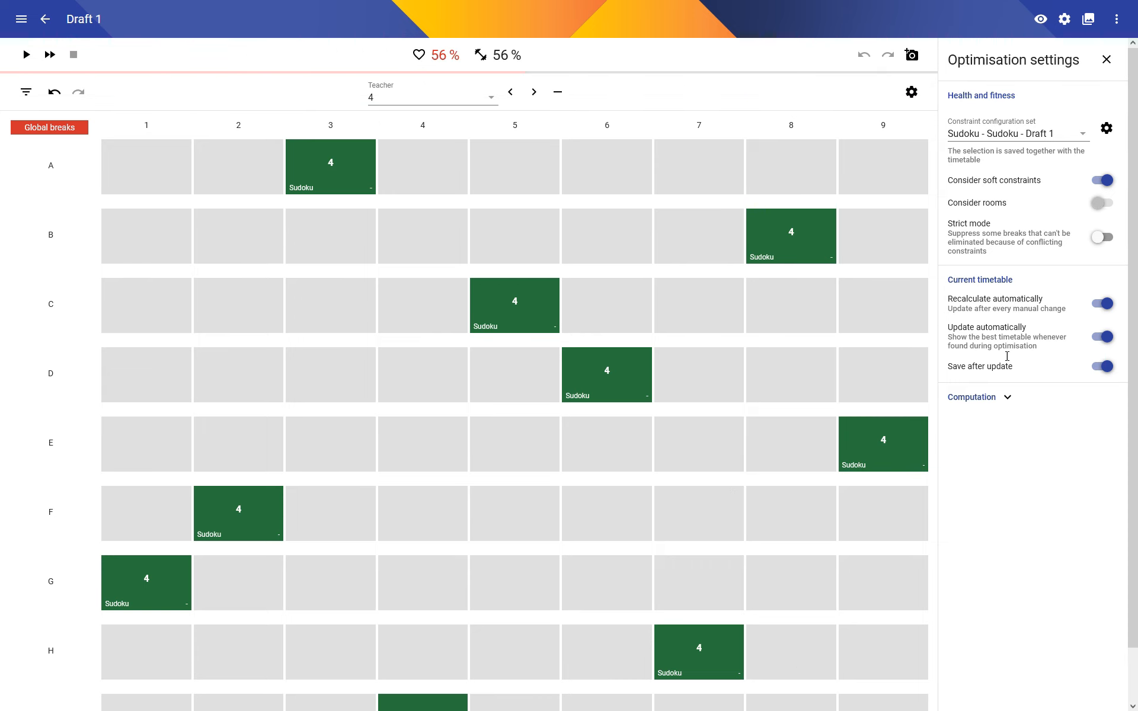
pyautogui.click(1006, 397)
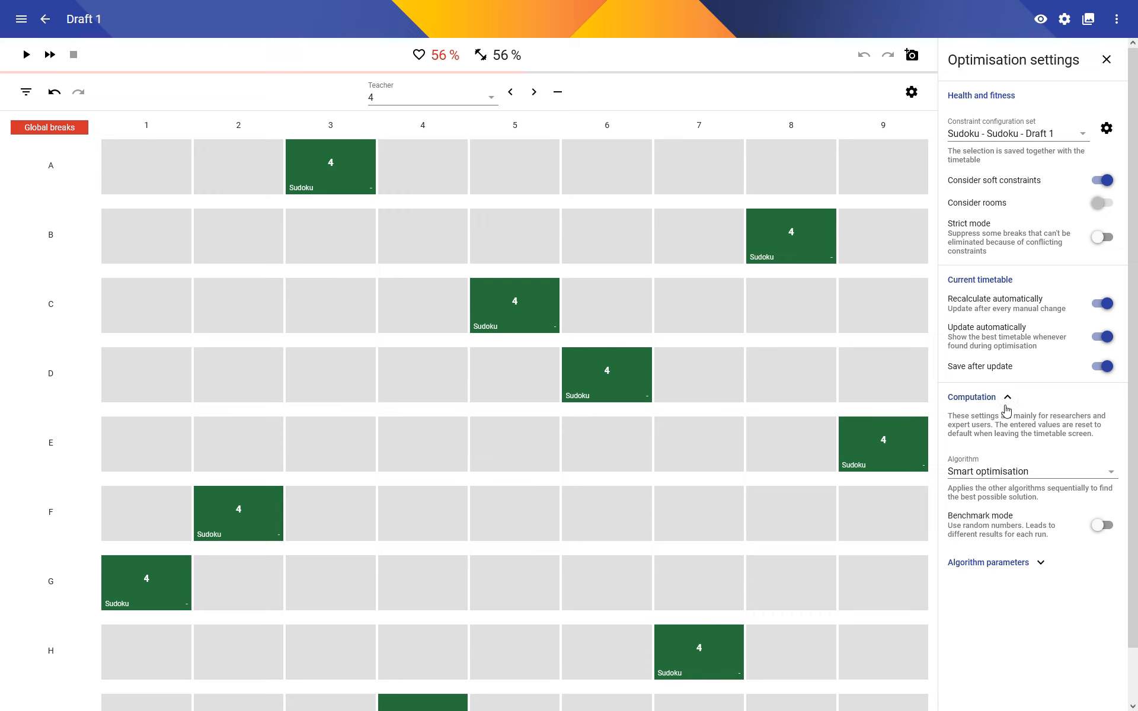
pyautogui.click(1007, 398)
pyautogui.click(1041, 19)
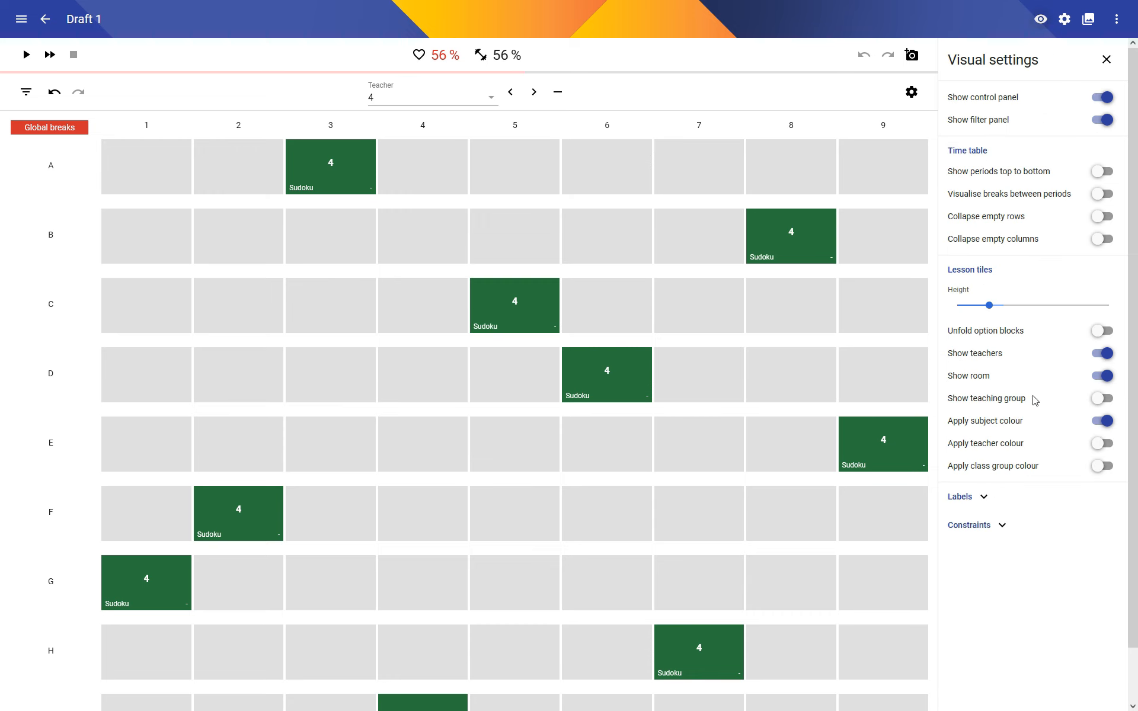
pyautogui.click(1004, 525)
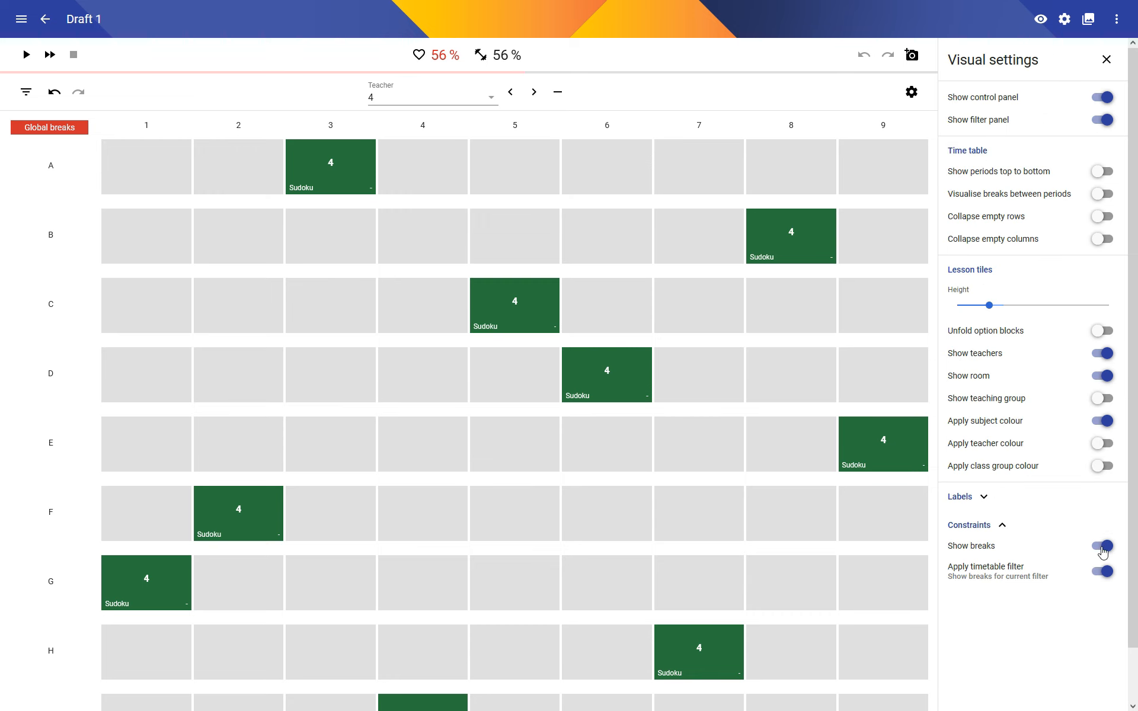
pyautogui.click(1102, 546)
pyautogui.click(1116, 60)
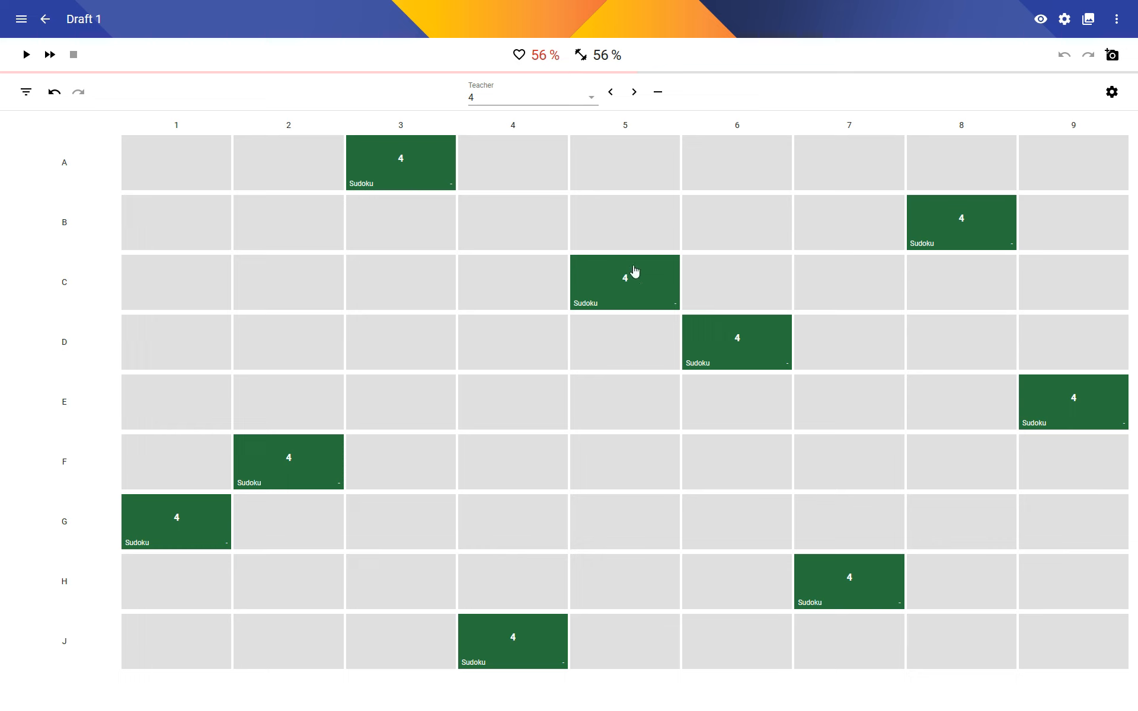
# Step: Run the optimisation, switch the timetable filter from teacher 4 to class group Sudoku, and return to the timetables list
pyautogui.click(26, 54)
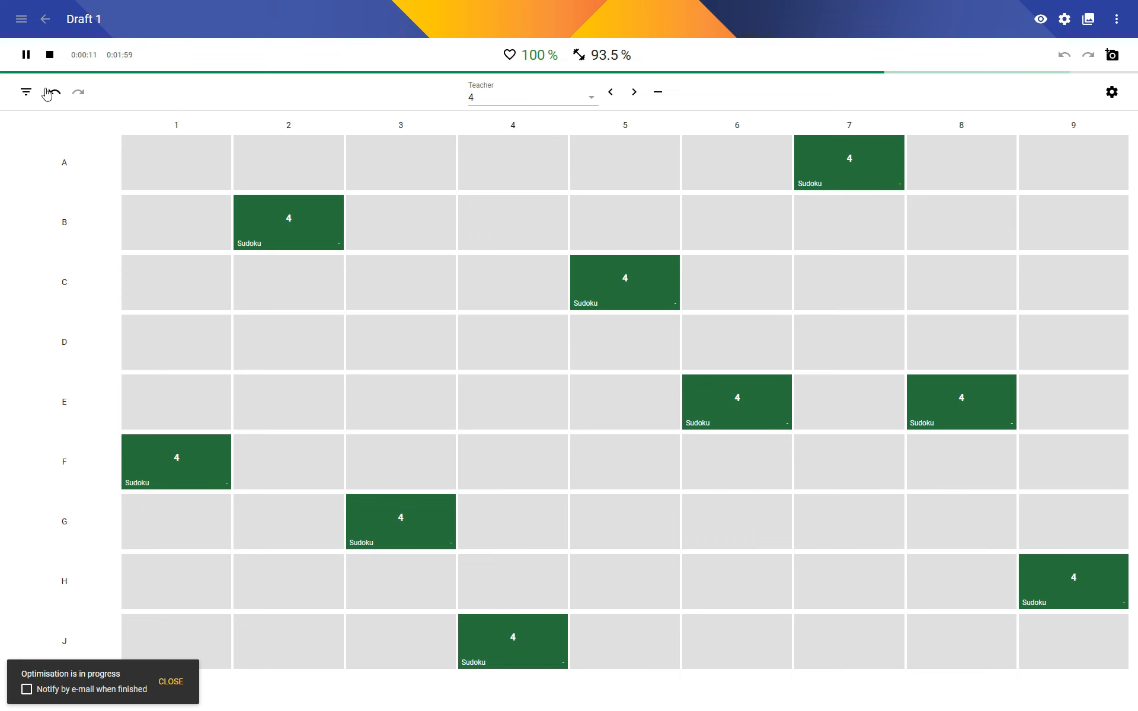
pyautogui.click(26, 92)
pyautogui.click(49, 101)
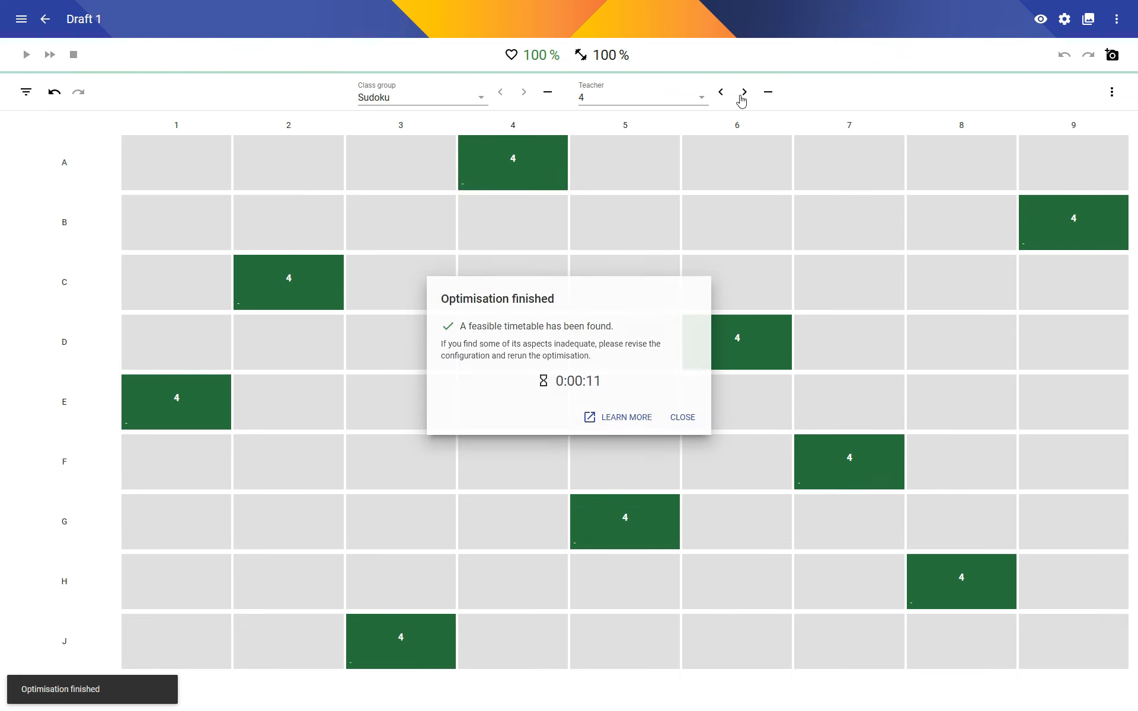
pyautogui.click(766, 93)
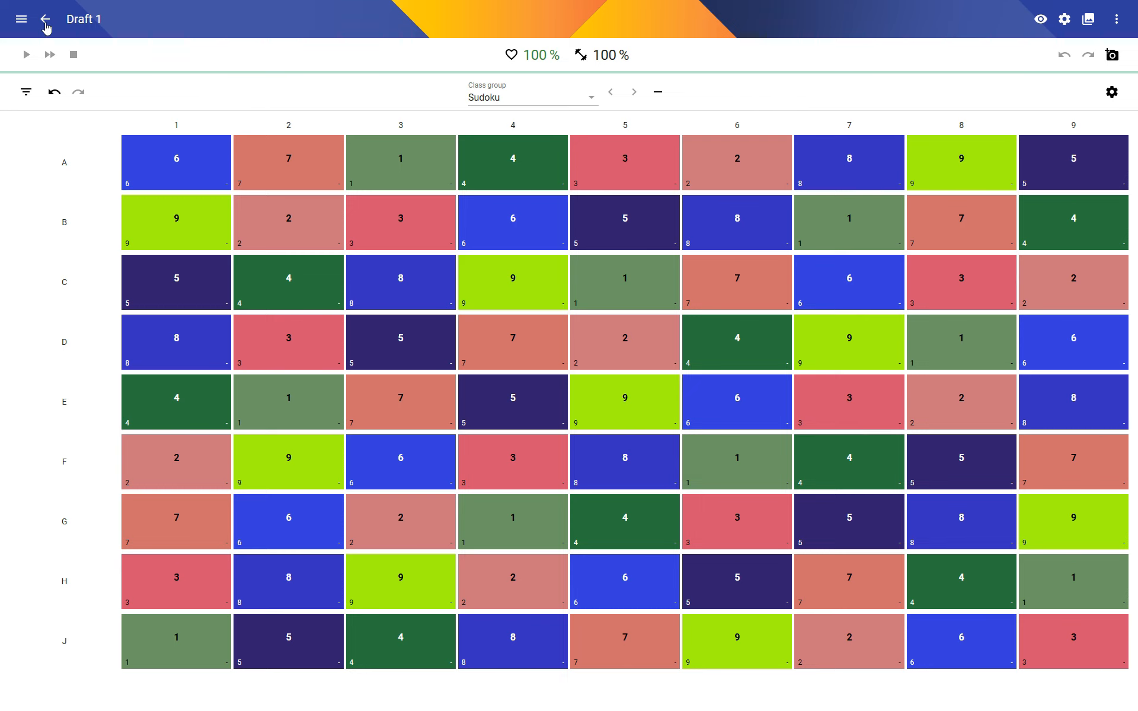
pyautogui.click(46, 22)
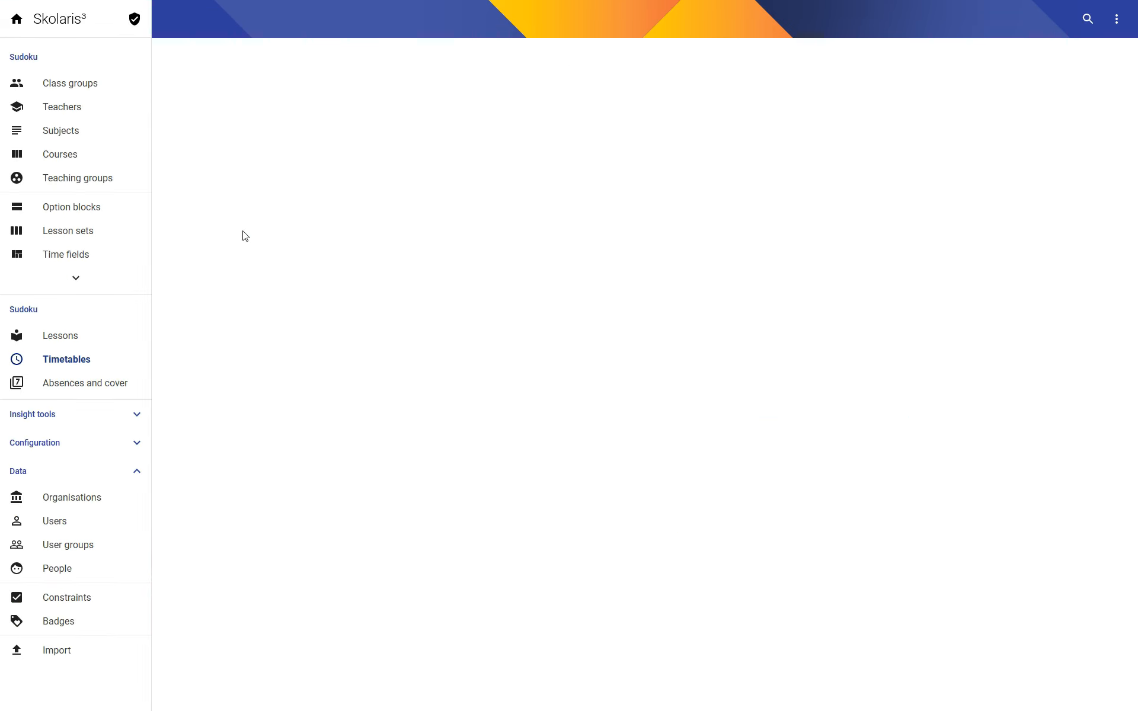
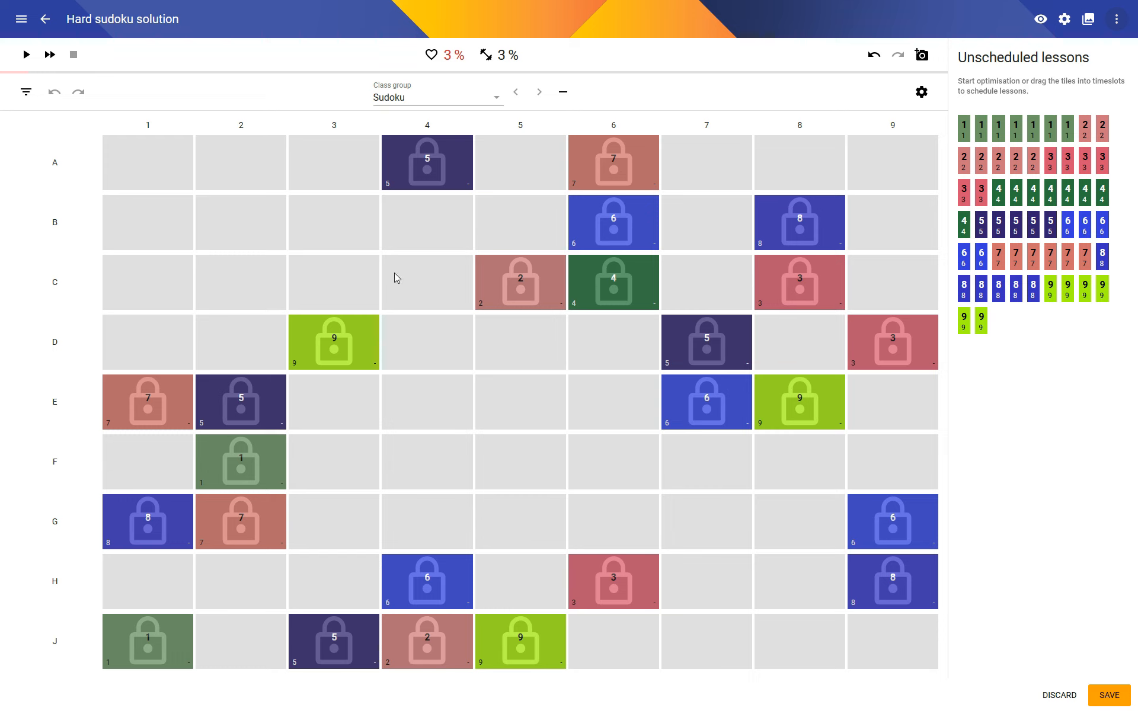
# Step: Save the timetable, try an optimisation run around the locked given digits, and undo that run
pyautogui.click(1108, 695)
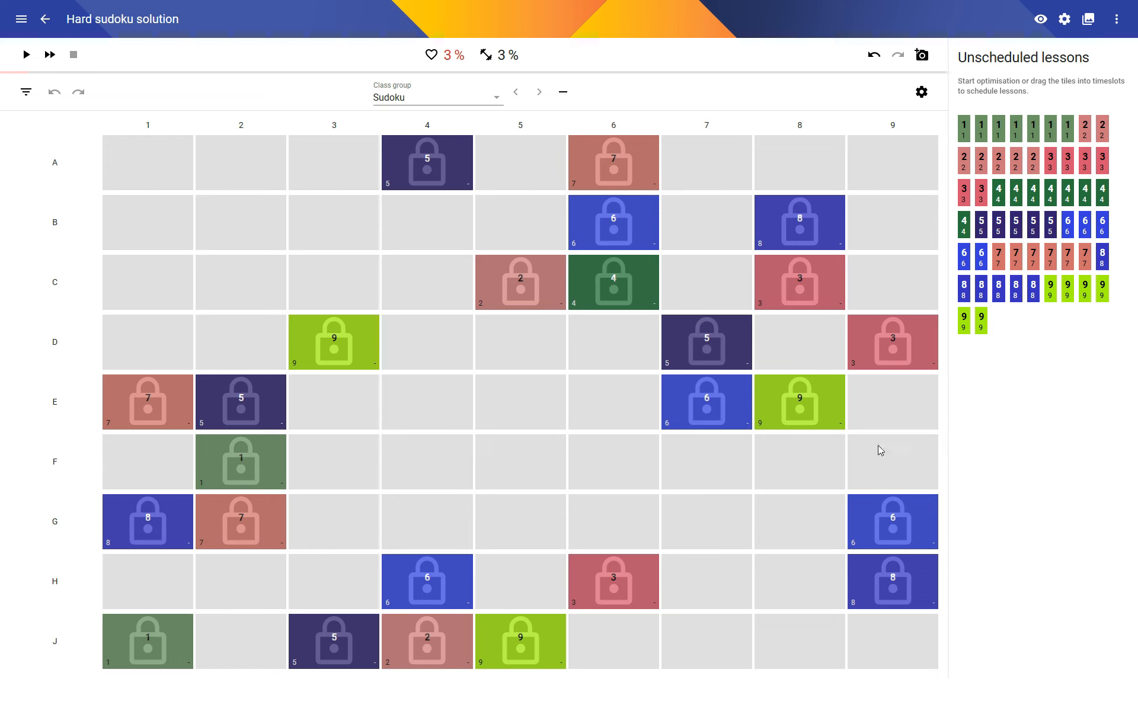
pyautogui.click(26, 56)
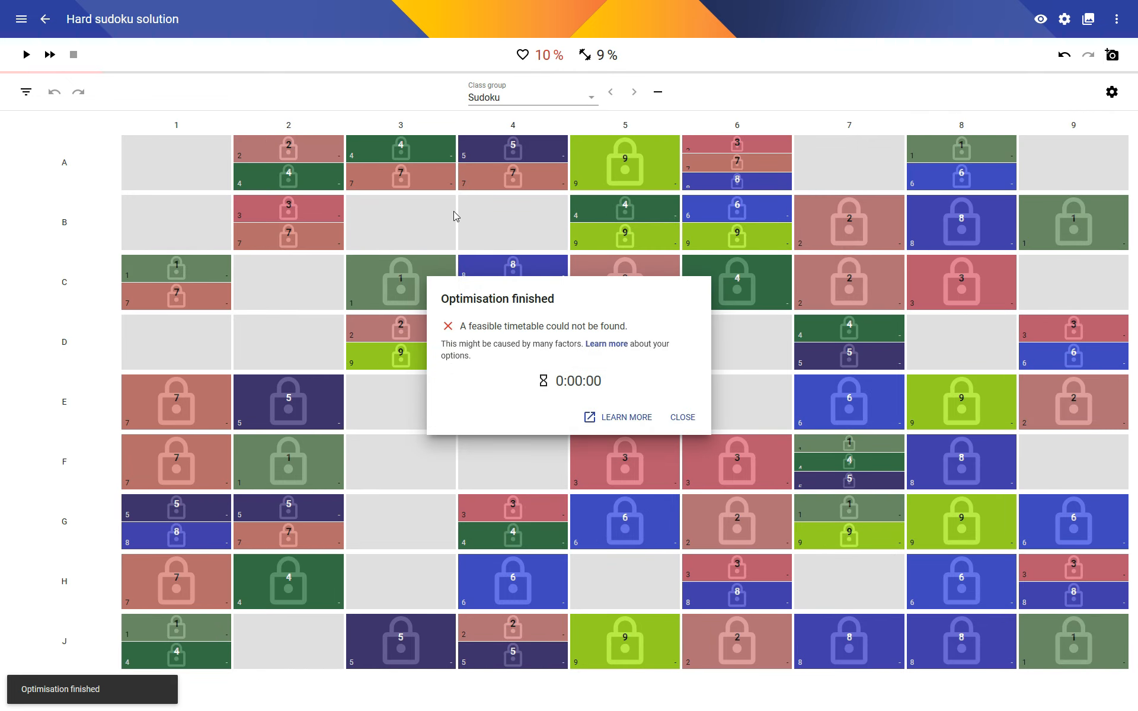
pyautogui.click(687, 416)
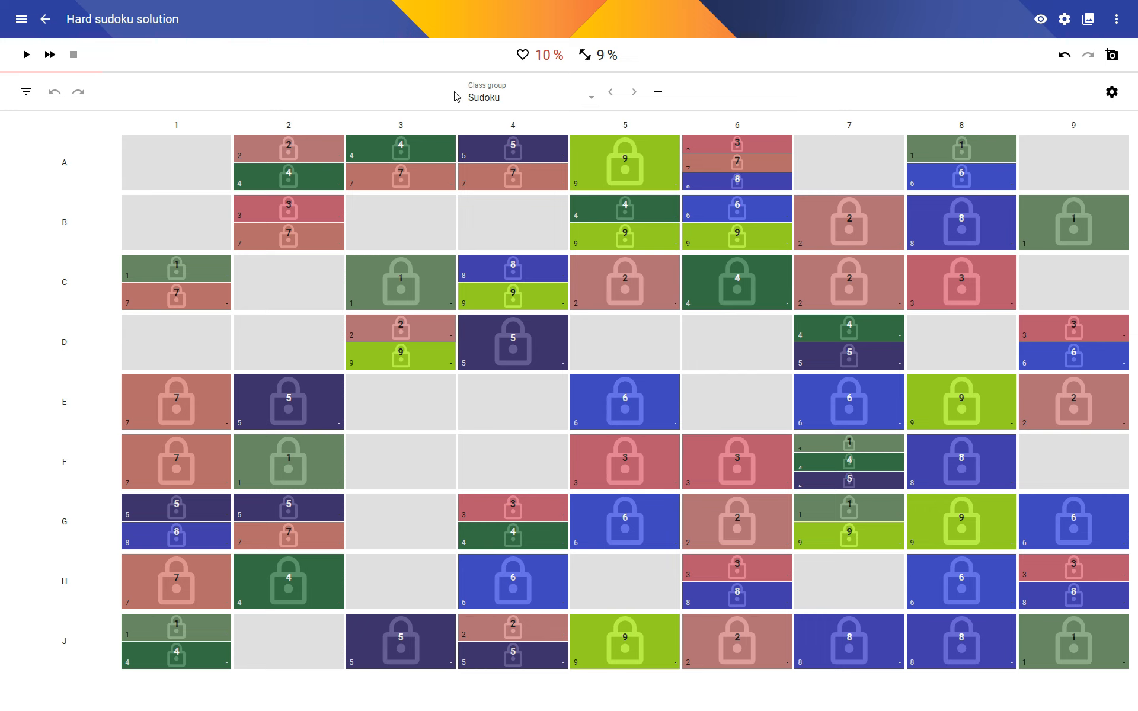
pyautogui.click(1065, 57)
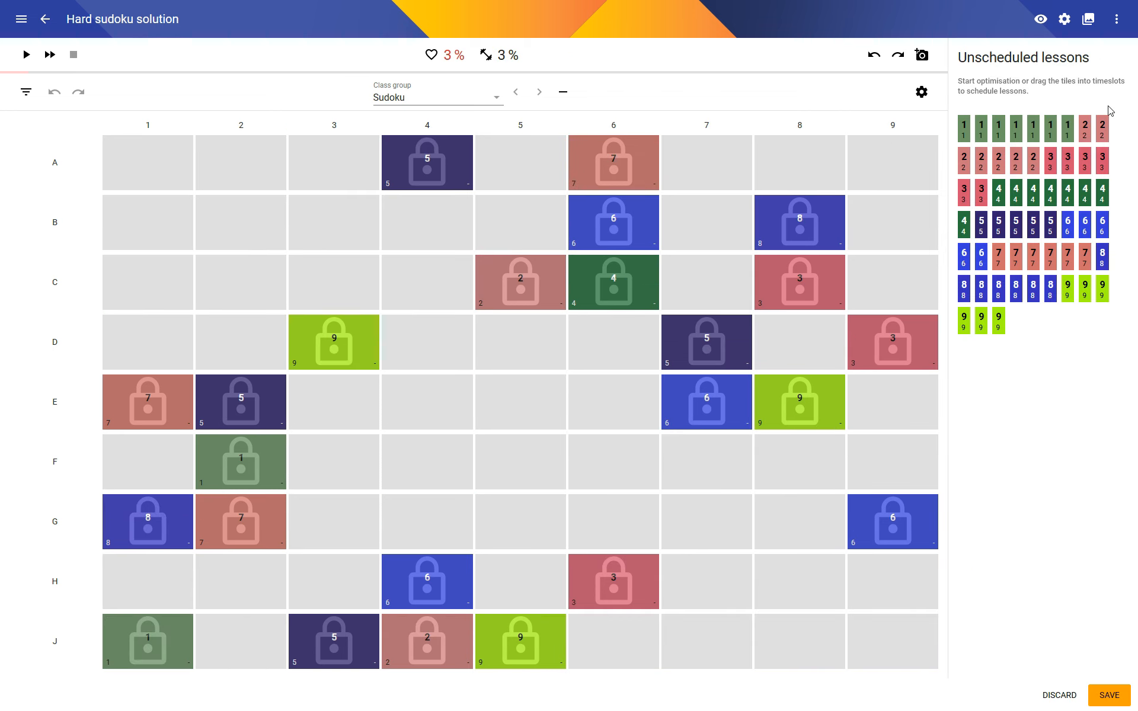
# Step: Unlock all lessons in the Hard sudoku solution timetable
pyautogui.click(1115, 19)
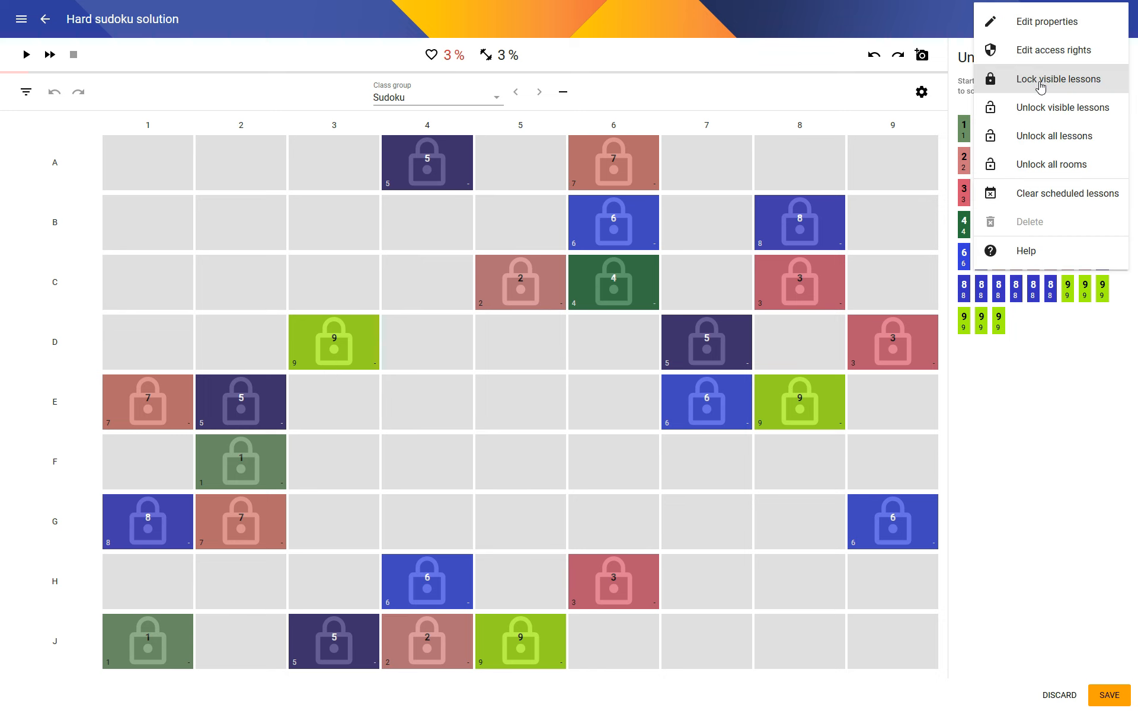
pyautogui.click(1010, 440)
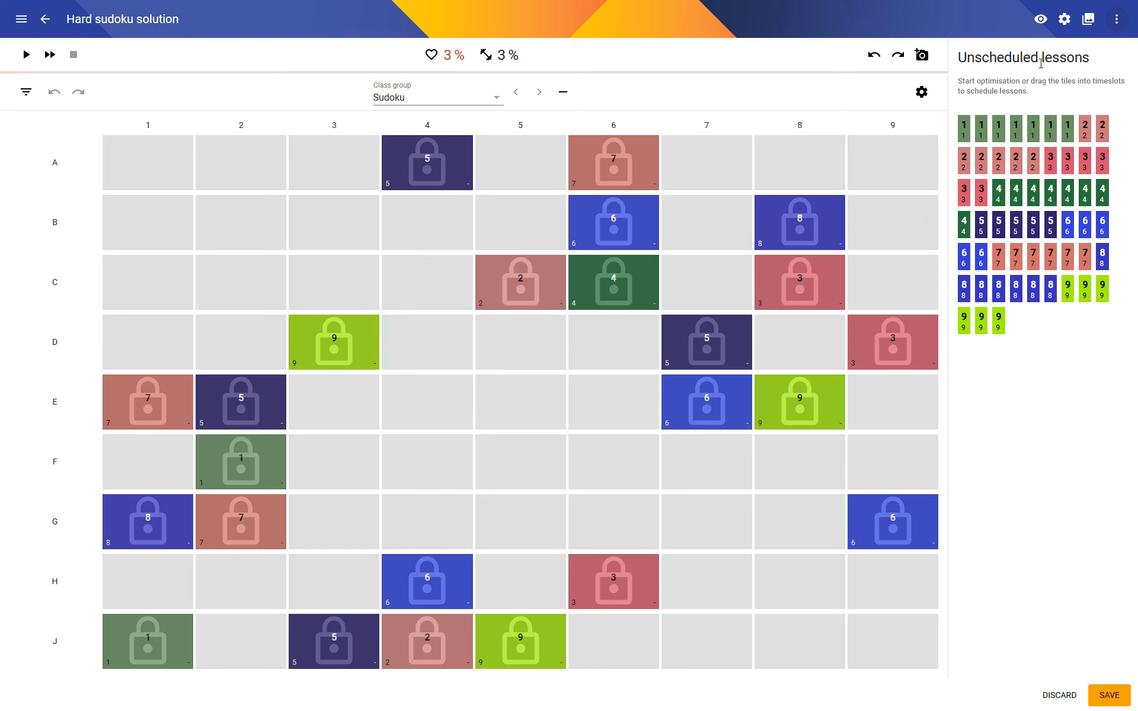
pyautogui.click(1116, 21)
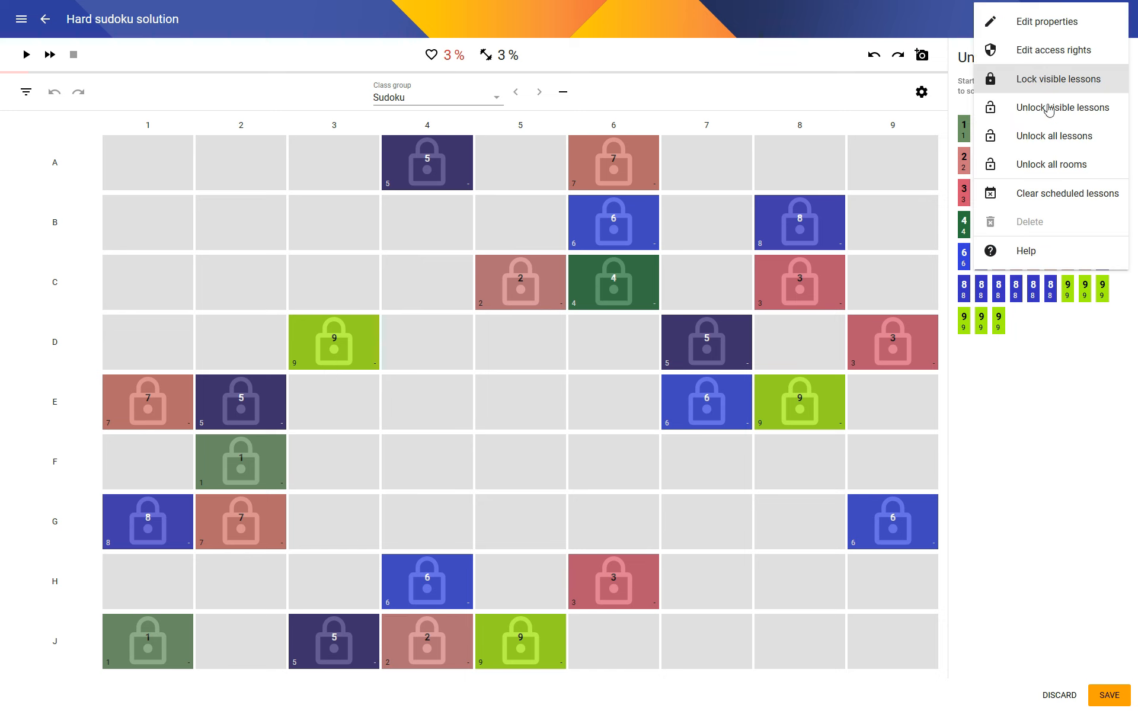
pyautogui.click(1046, 136)
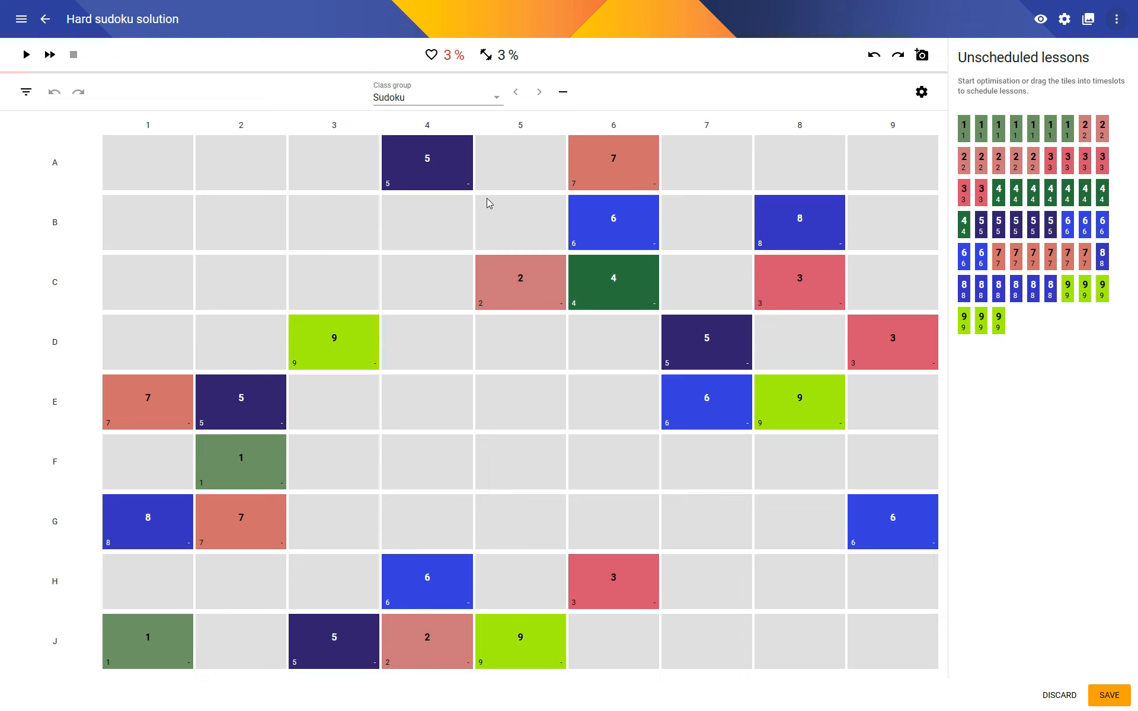
# Step: Lock the time of the given lessons in rows A and B: A4, A6, B6 and B8
pyautogui.click(437, 167)
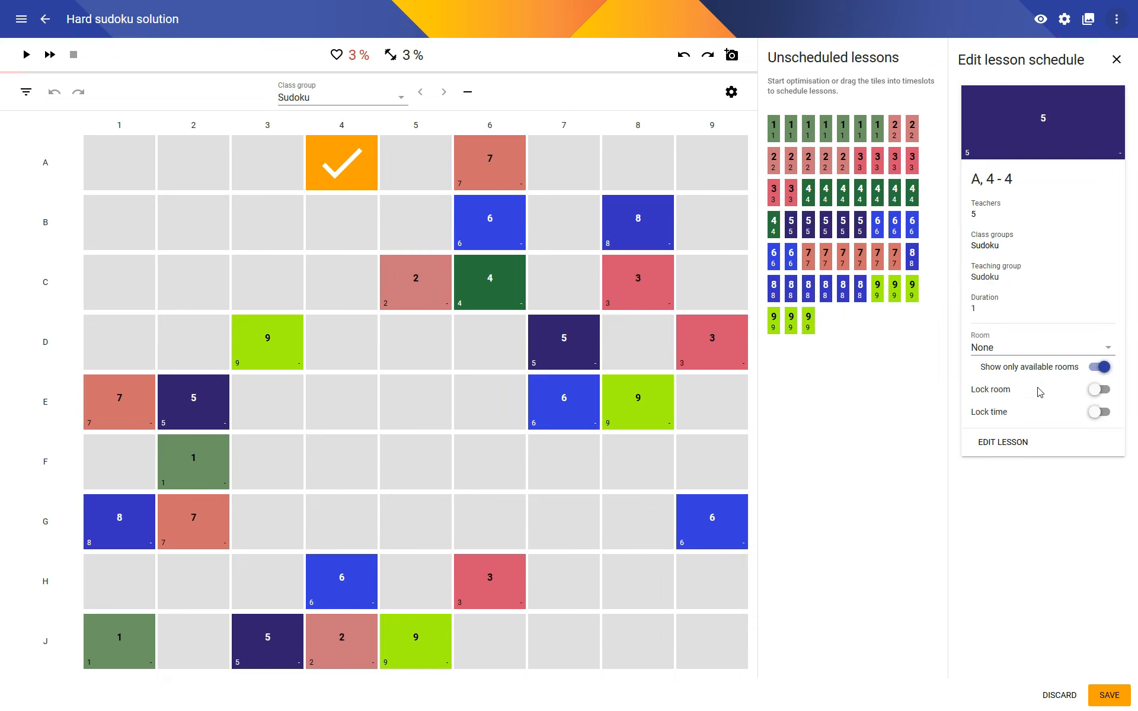
pyautogui.click(1095, 412)
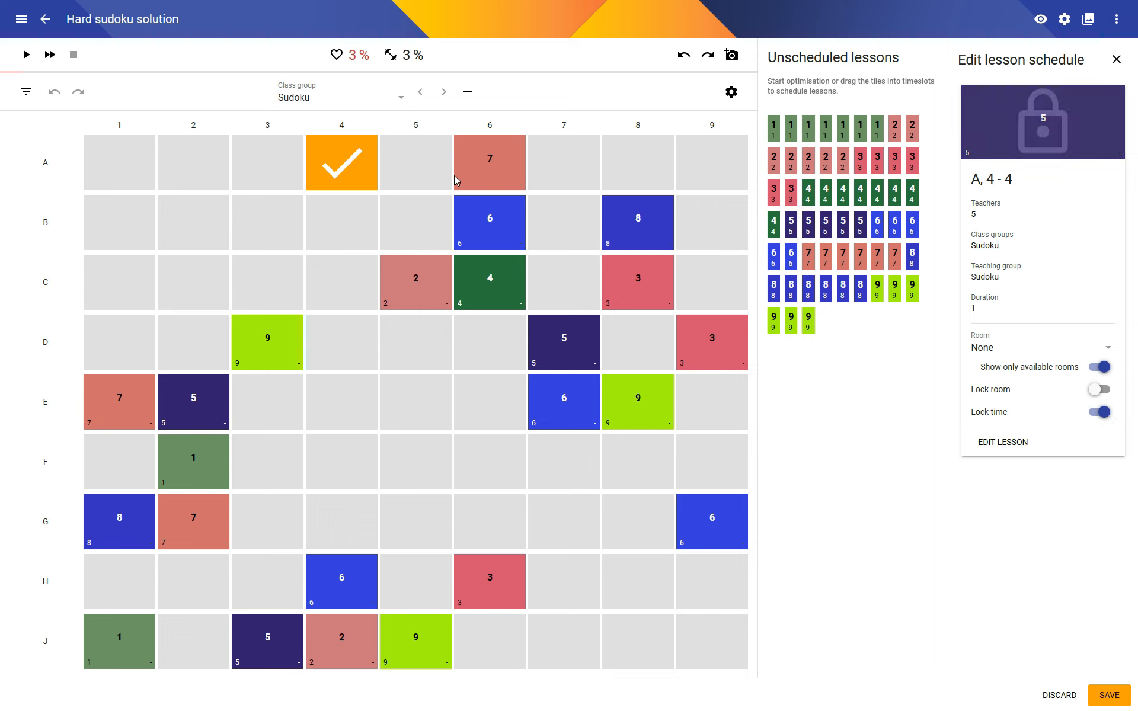
pyautogui.click(498, 158)
pyautogui.click(1099, 412)
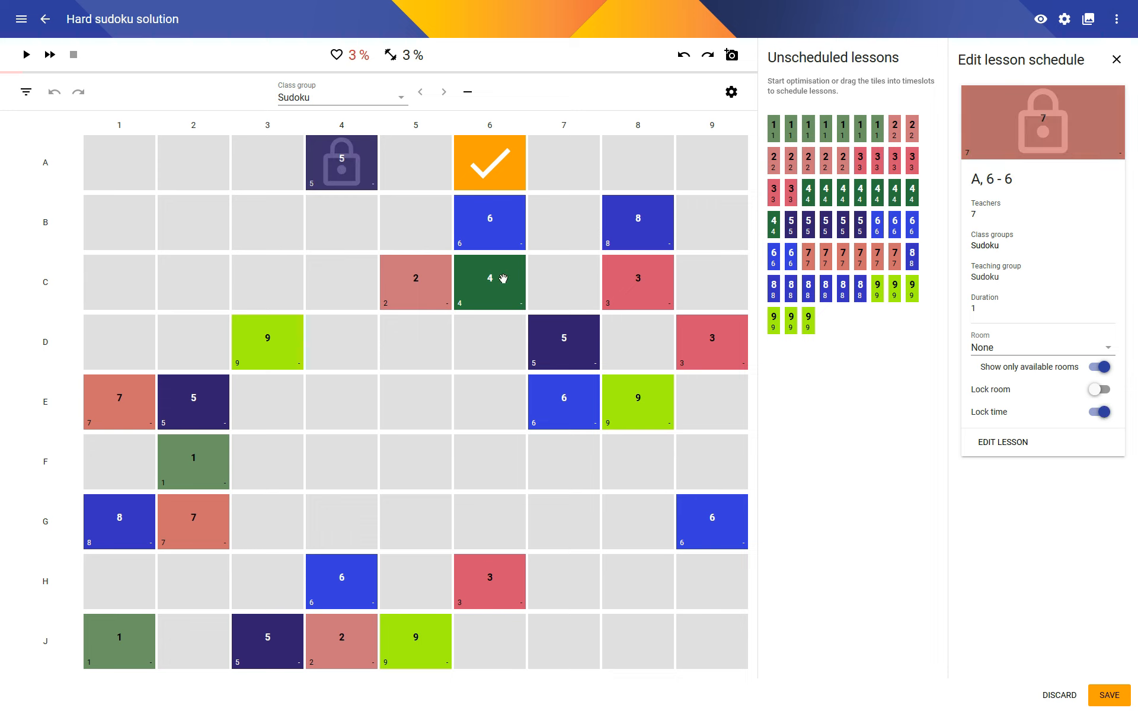
pyautogui.click(482, 218)
pyautogui.click(1101, 412)
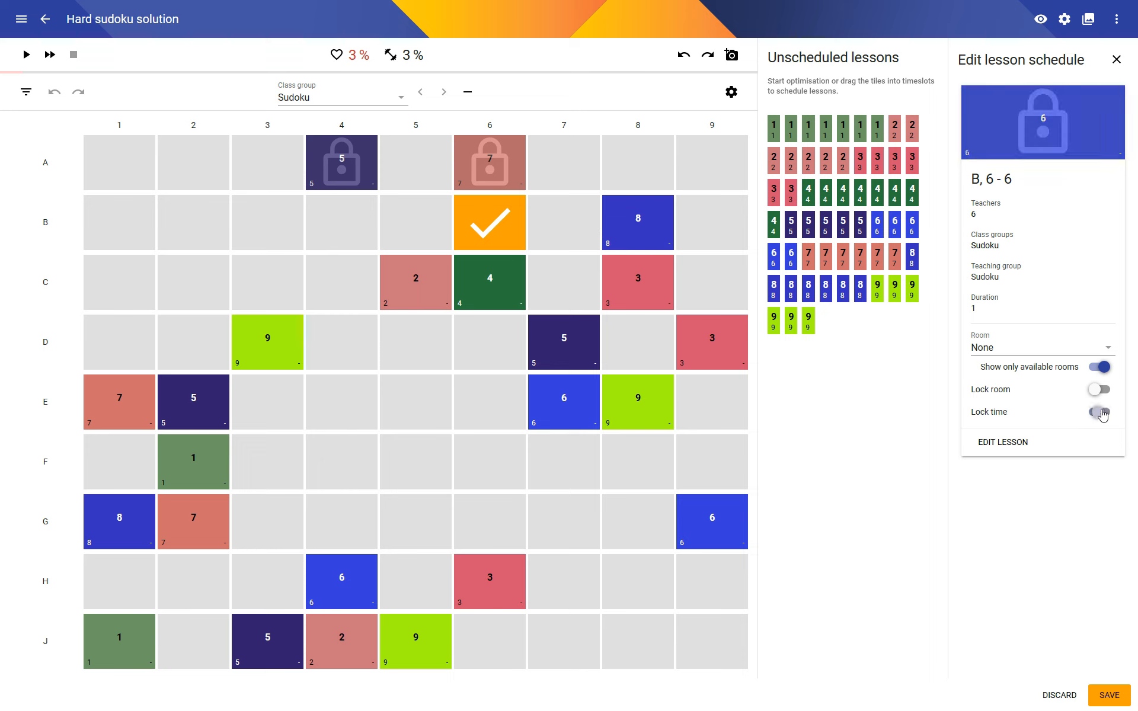
pyautogui.click(649, 215)
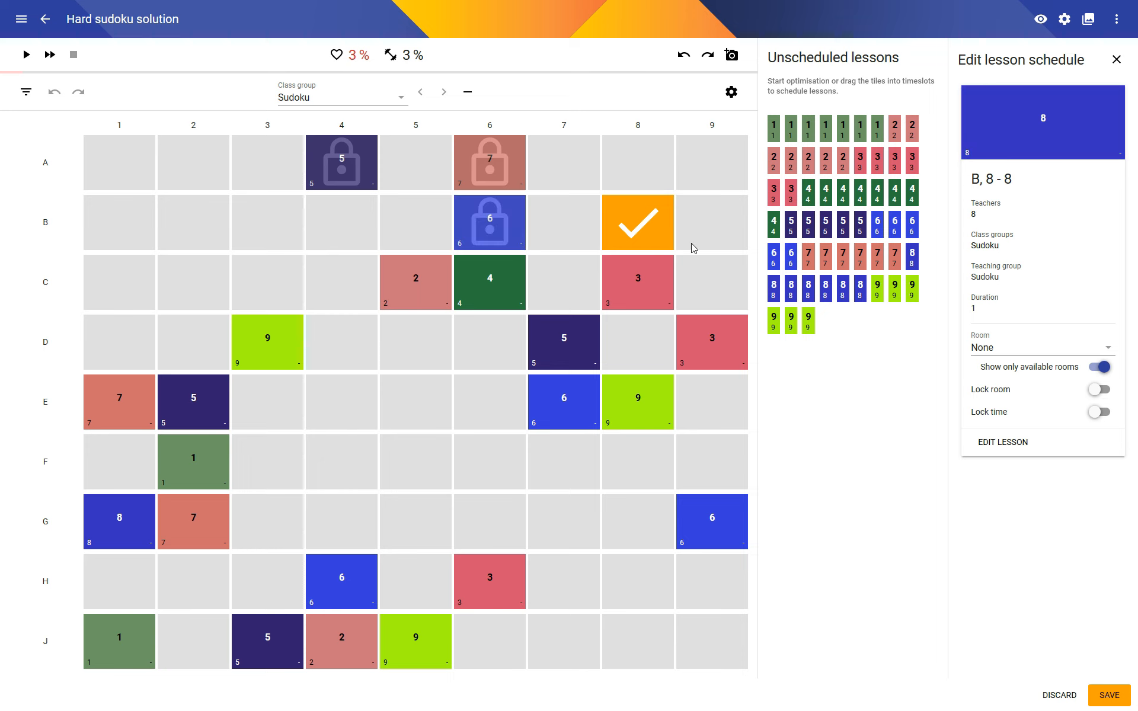
pyautogui.click(1097, 413)
# Step: Lock the time of the given lessons in row C: C5, C6 and C8
pyautogui.click(390, 295)
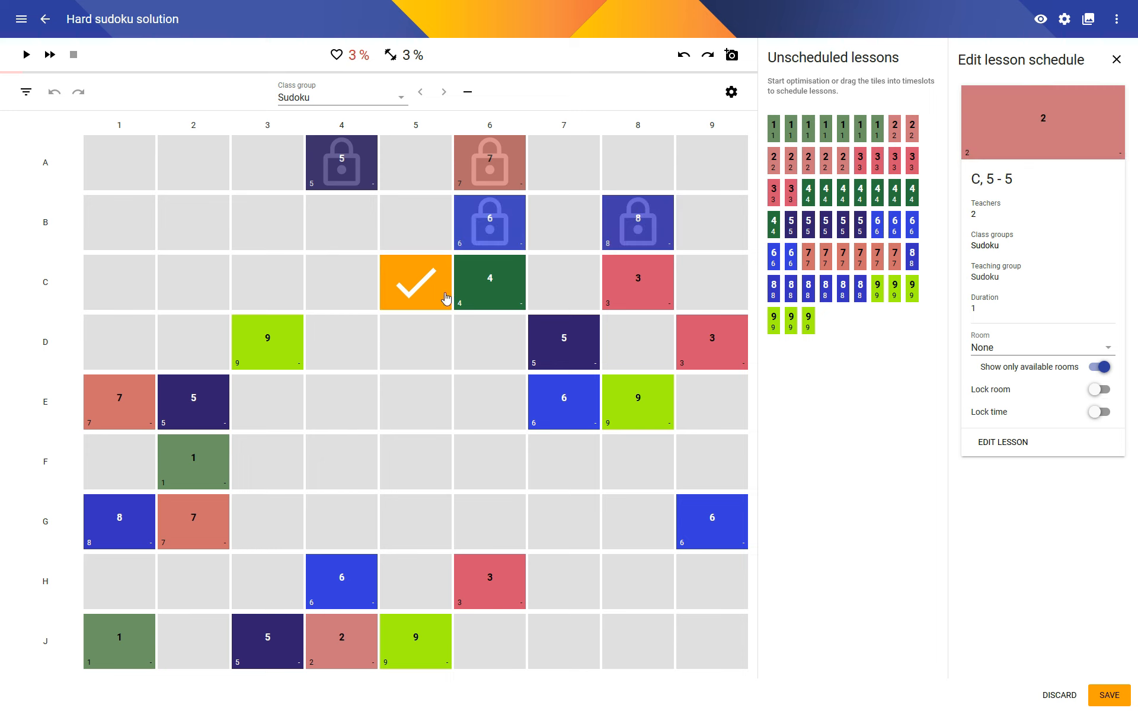
pyautogui.click(1099, 413)
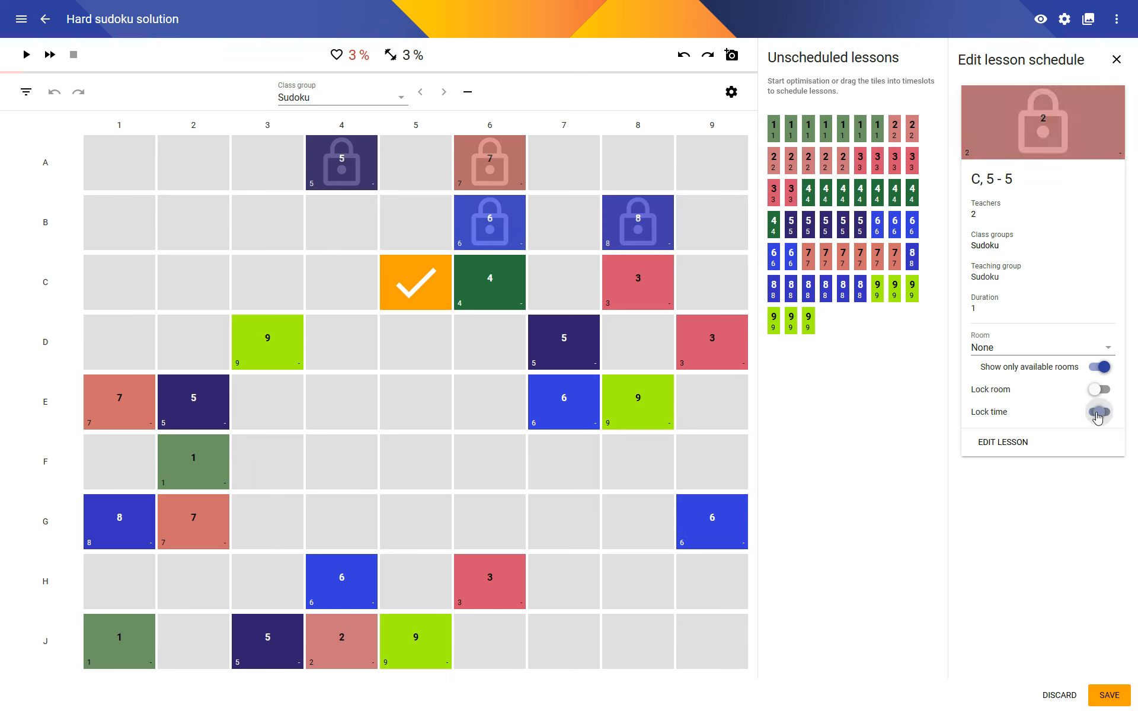
pyautogui.click(502, 274)
pyautogui.click(1100, 413)
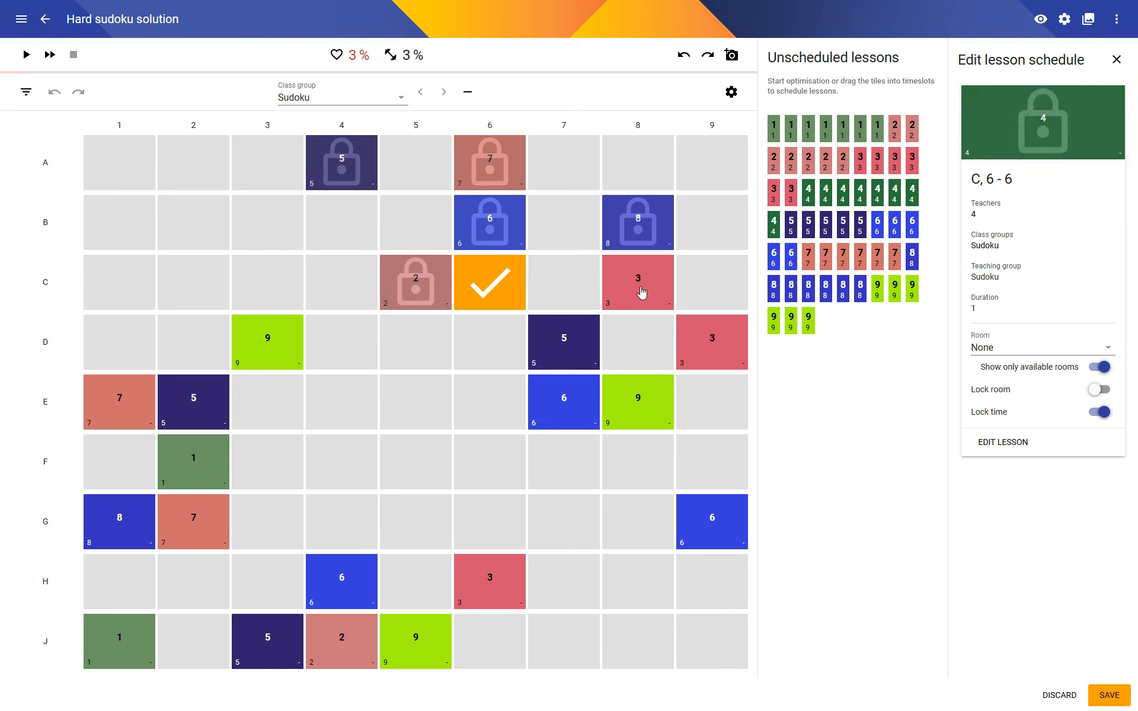
pyautogui.click(640, 292)
pyautogui.click(1101, 414)
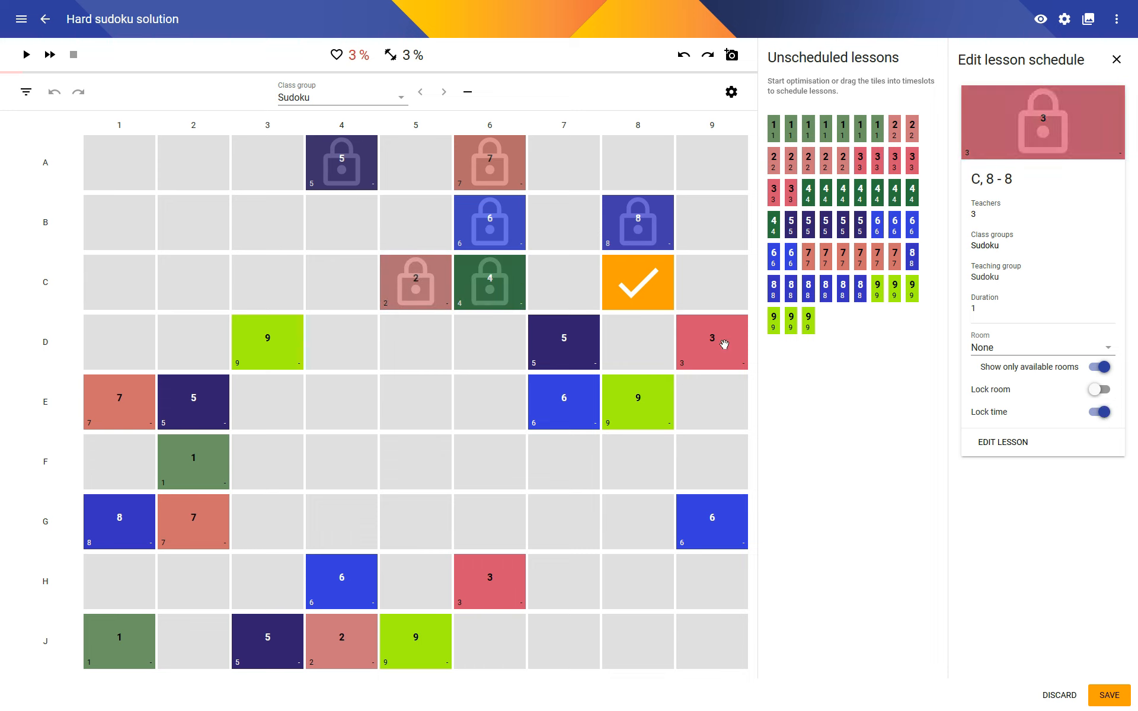
# Step: Lock the time of the given lessons in row D: D9, D7 and D3
pyautogui.click(723, 331)
pyautogui.click(1100, 416)
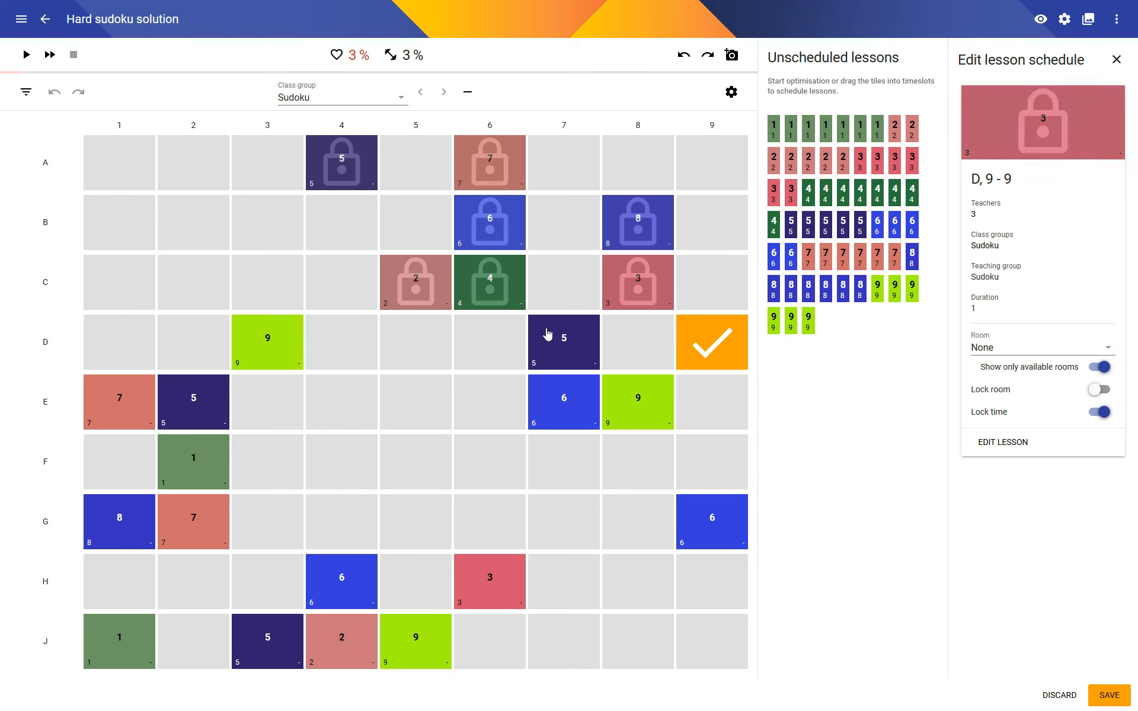
pyautogui.click(548, 332)
pyautogui.click(1103, 415)
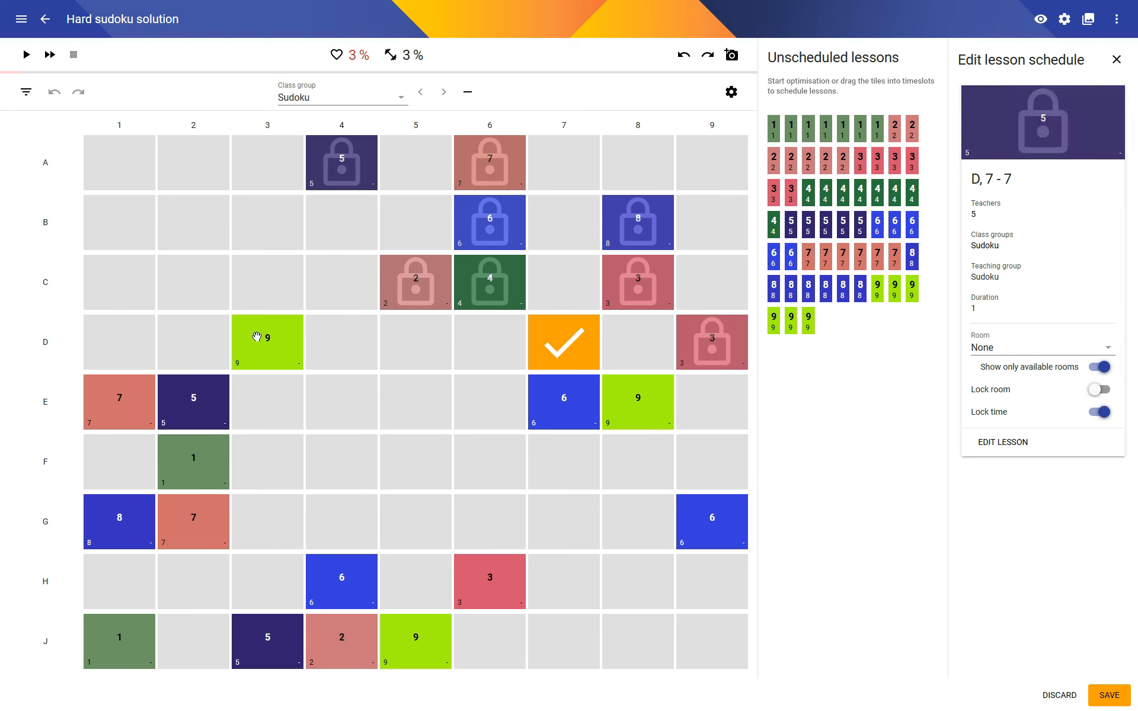
pyautogui.click(253, 333)
pyautogui.click(1100, 414)
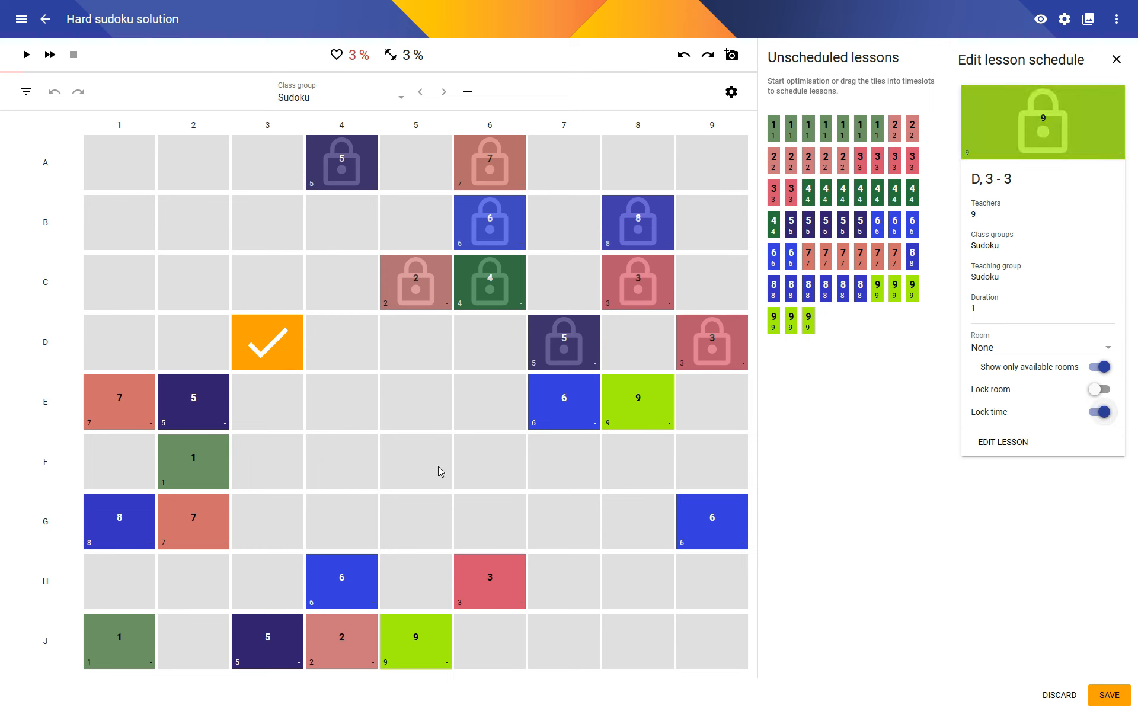
# Step: Lock the time of the given lessons at E1, E2 and E7 in row E
pyautogui.click(140, 410)
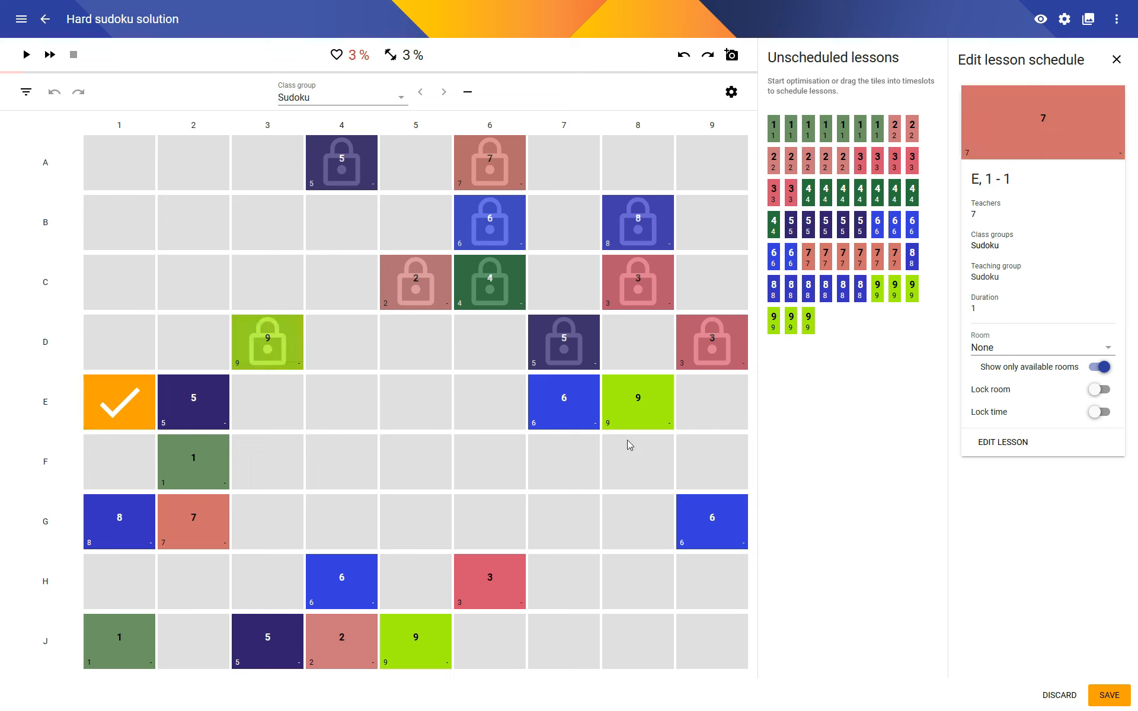
pyautogui.click(1097, 413)
pyautogui.click(186, 392)
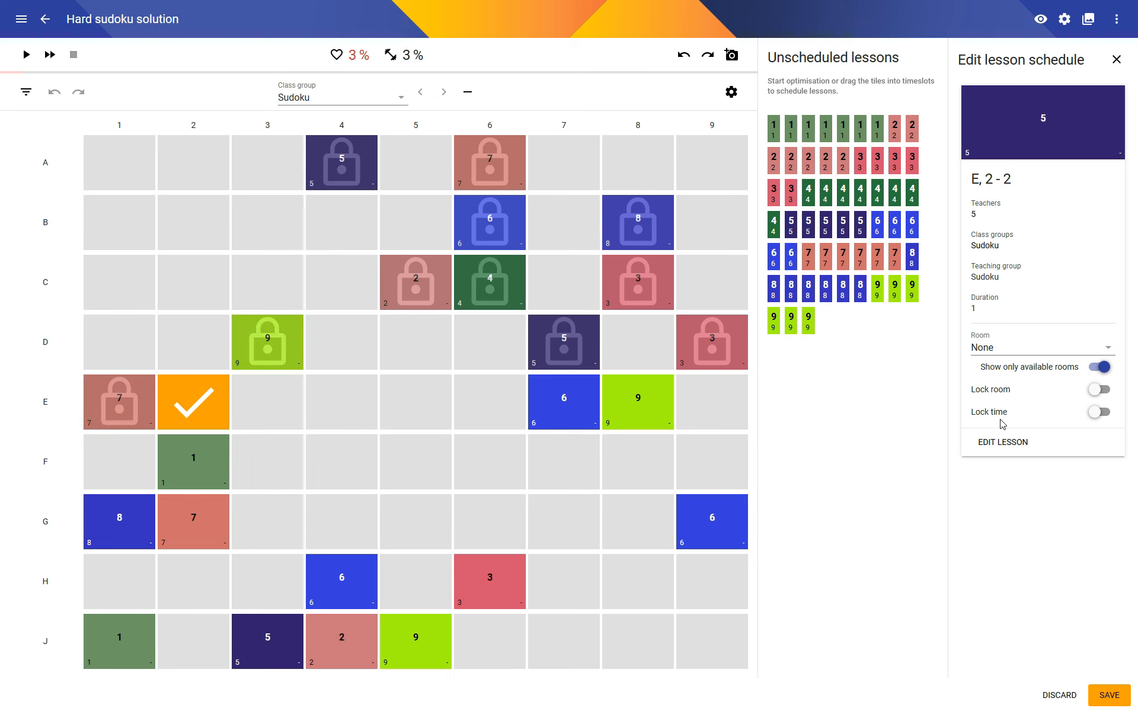
pyautogui.click(1099, 413)
pyautogui.click(570, 400)
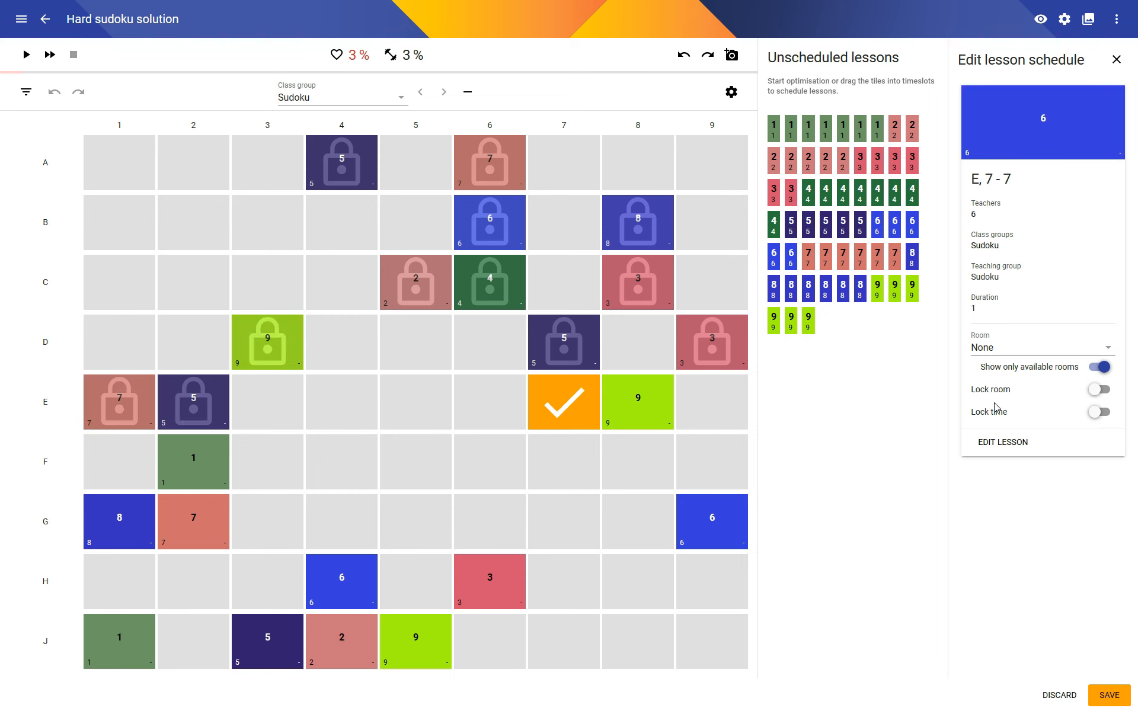
pyautogui.click(1099, 413)
# Step: Lock the time of the given lessons at J4, J3 and J1, and close the lesson schedule editor
pyautogui.click(366, 620)
pyautogui.click(1090, 415)
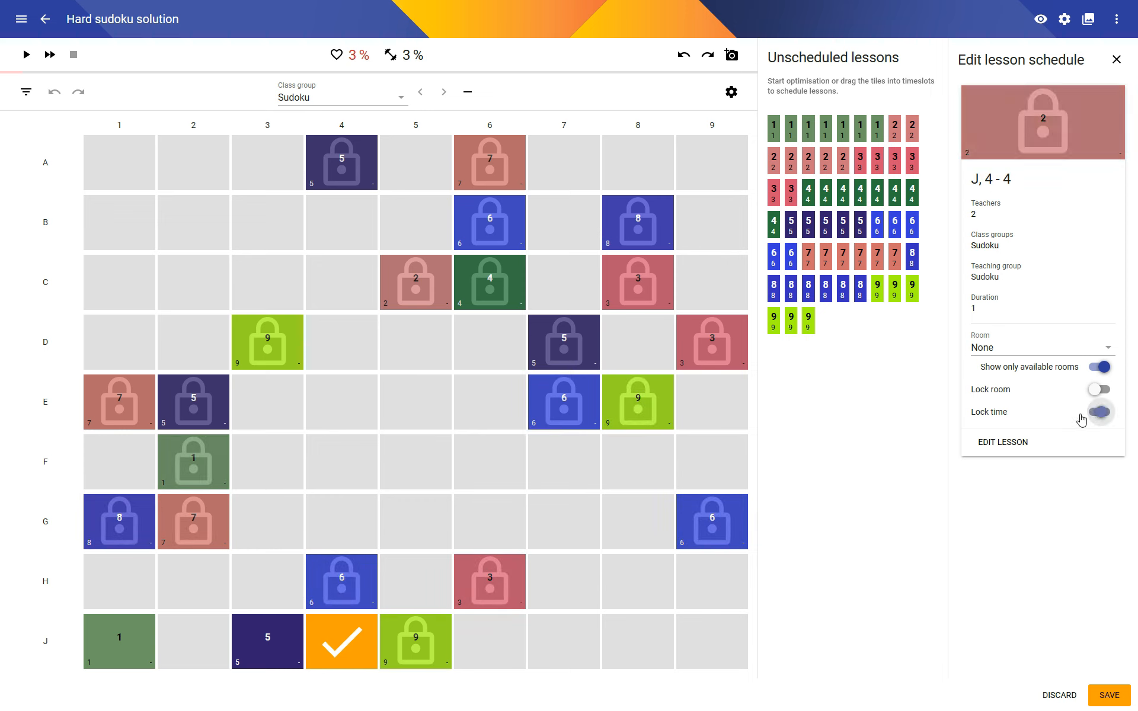
pyautogui.click(259, 643)
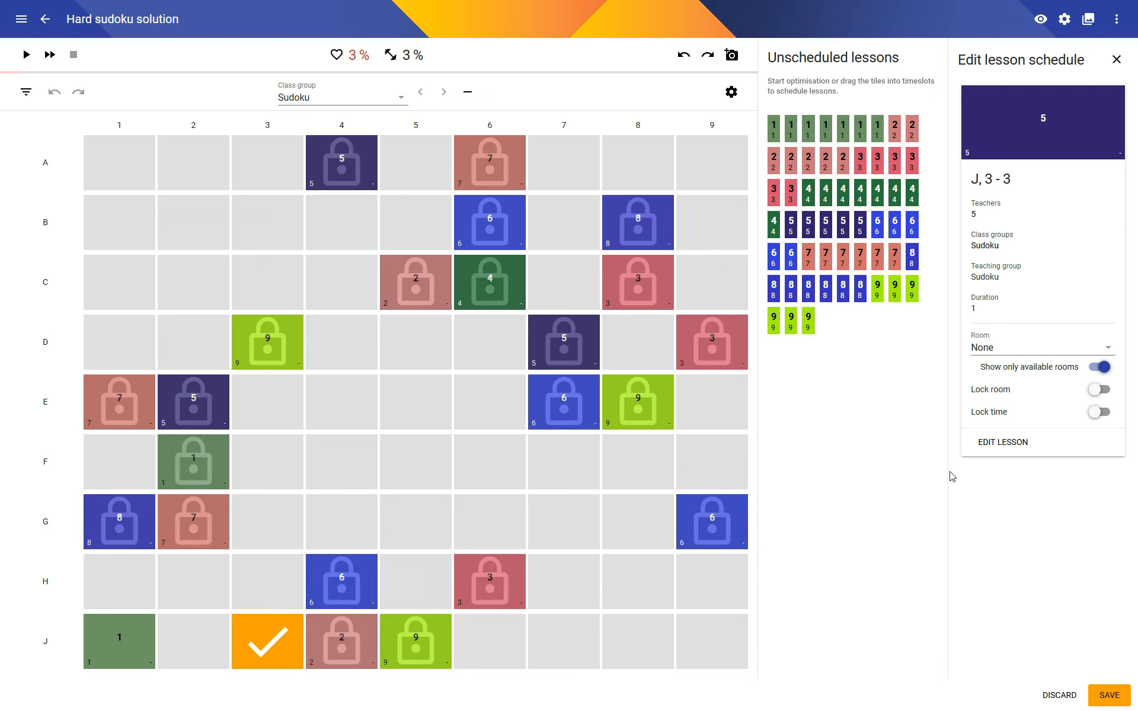
pyautogui.click(1100, 413)
pyautogui.click(114, 639)
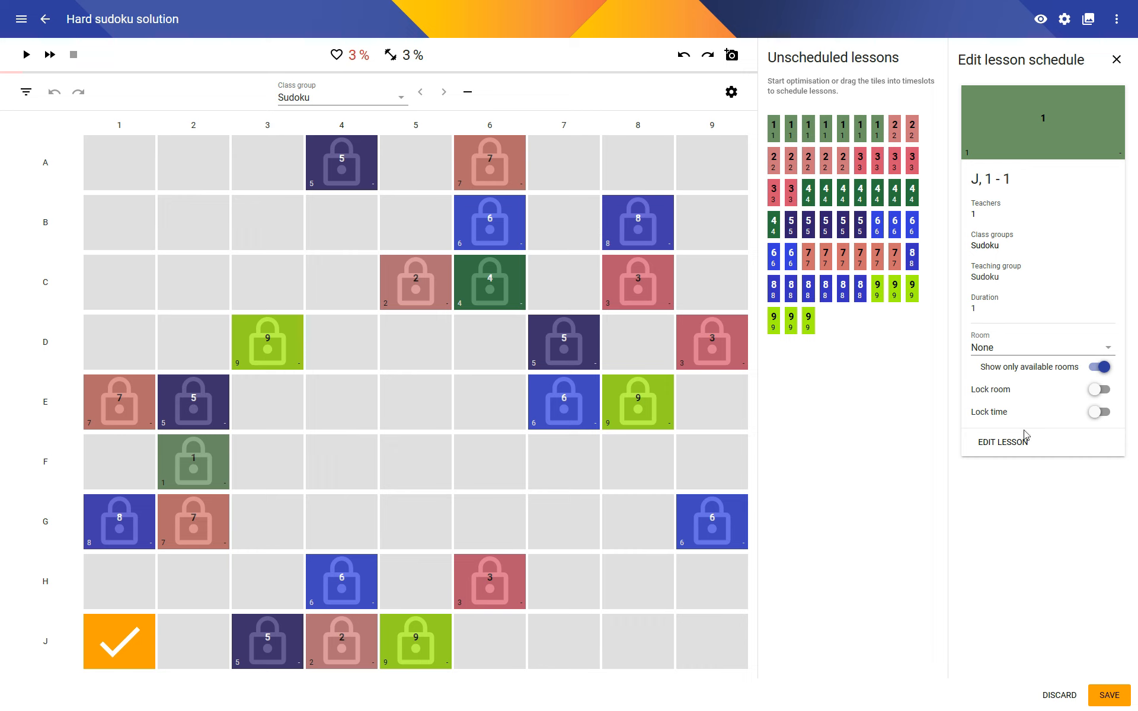
pyautogui.click(1098, 413)
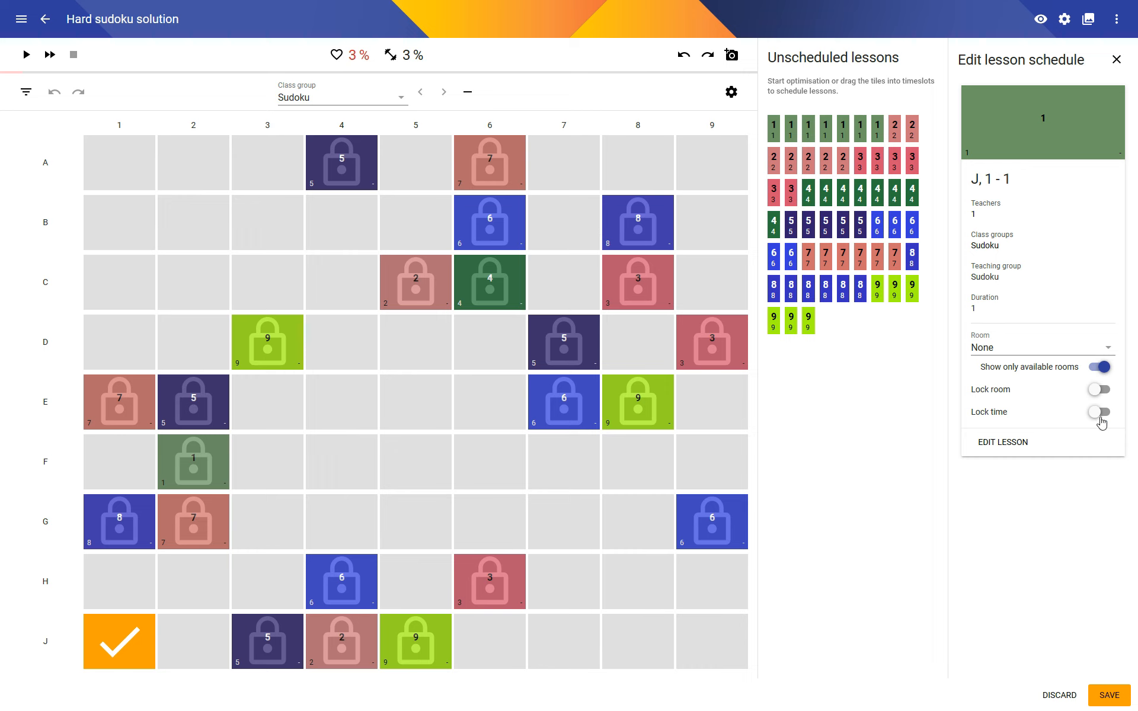
pyautogui.click(1116, 60)
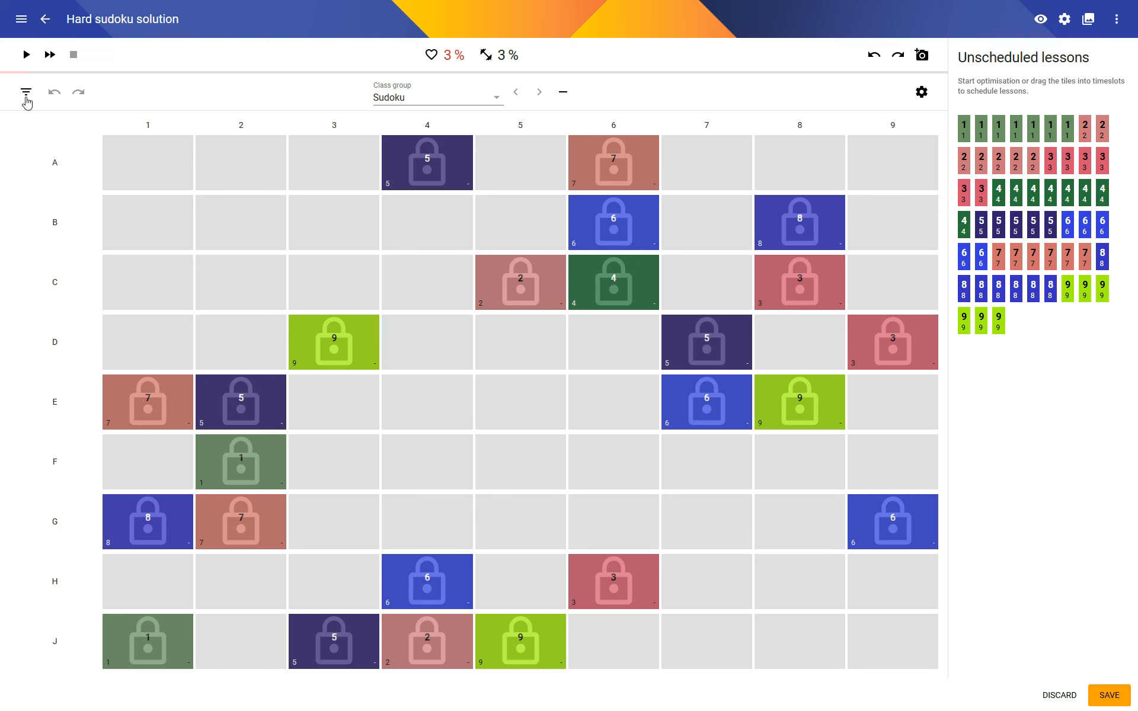
# Step: Run the optimisation and examine the broken constraints in the fitness breakdown while it is in progress
pyautogui.click(26, 54)
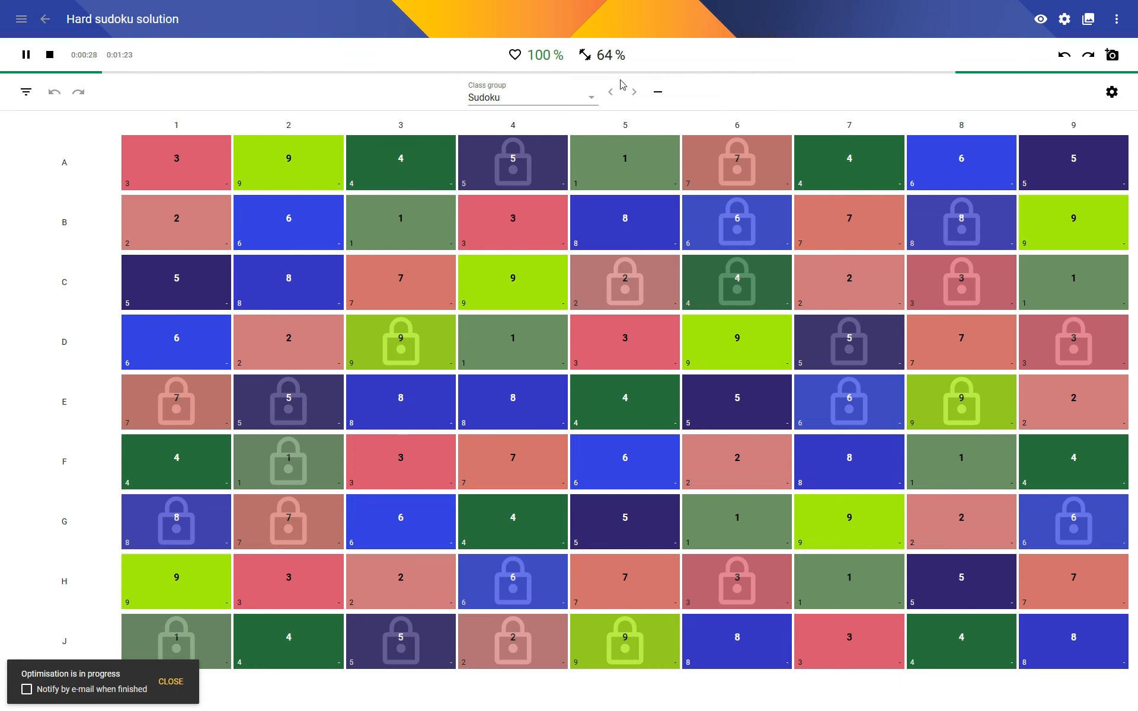
pyautogui.click(599, 55)
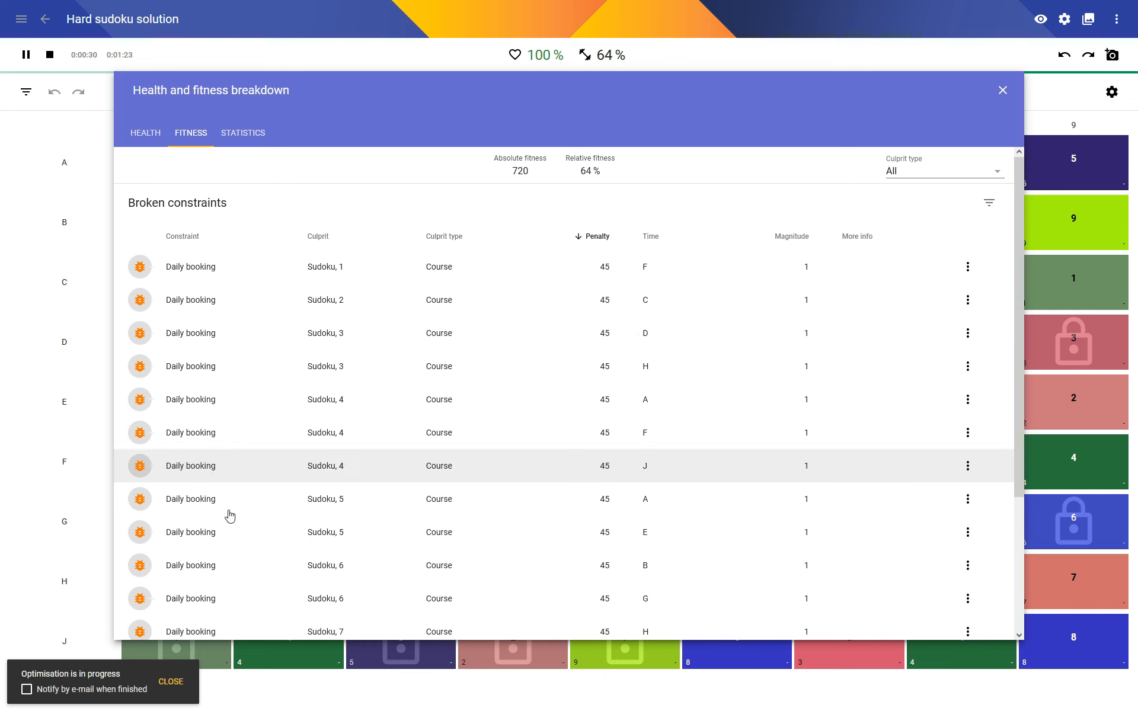
pyautogui.scroll(-3, 210, 487)
pyautogui.scroll(3, 209, 485)
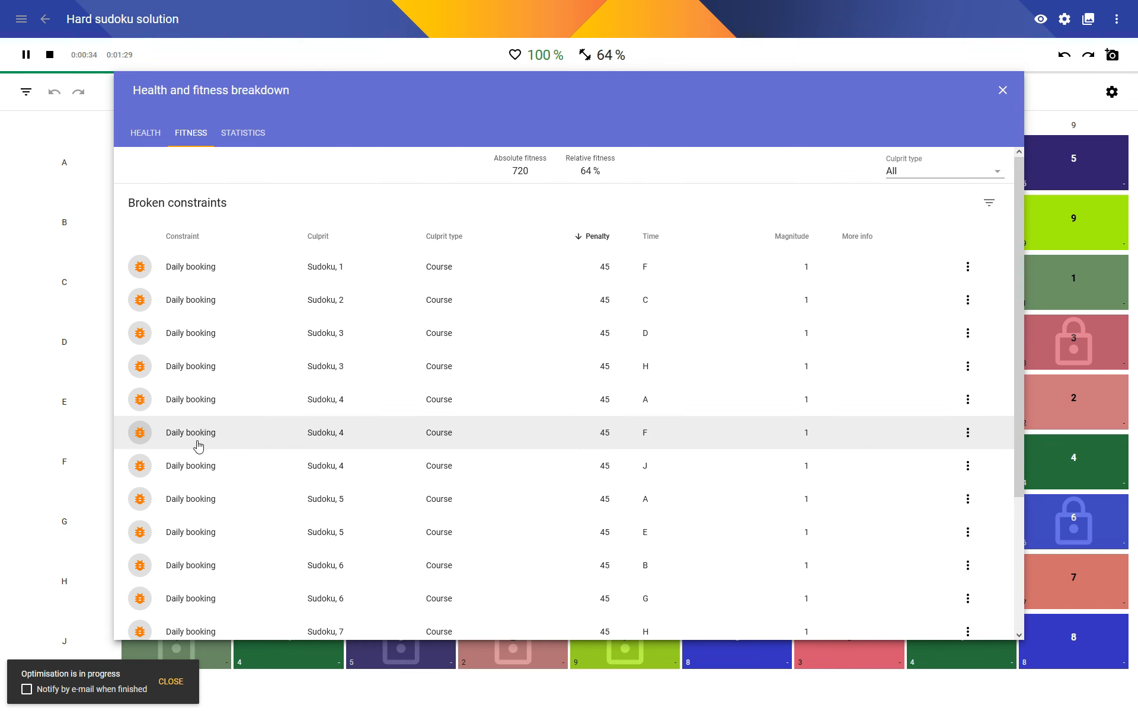
pyautogui.click(1002, 91)
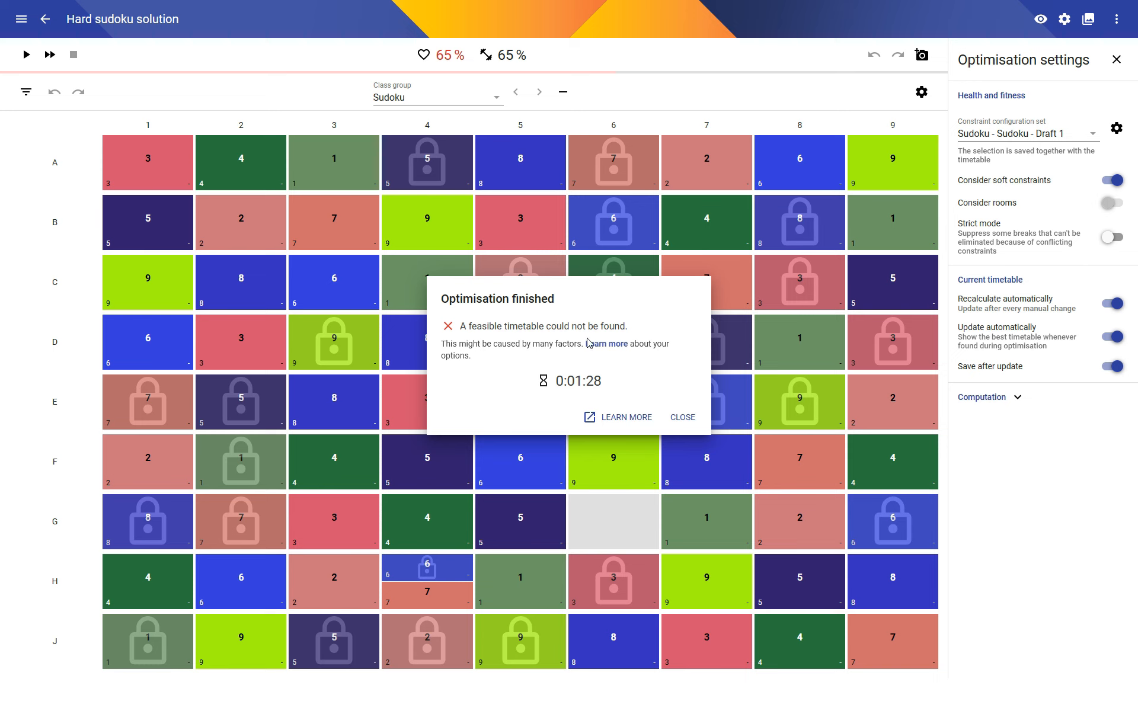
# Step: Dismiss the optimisation result and return to the list of timetables
pyautogui.click(679, 420)
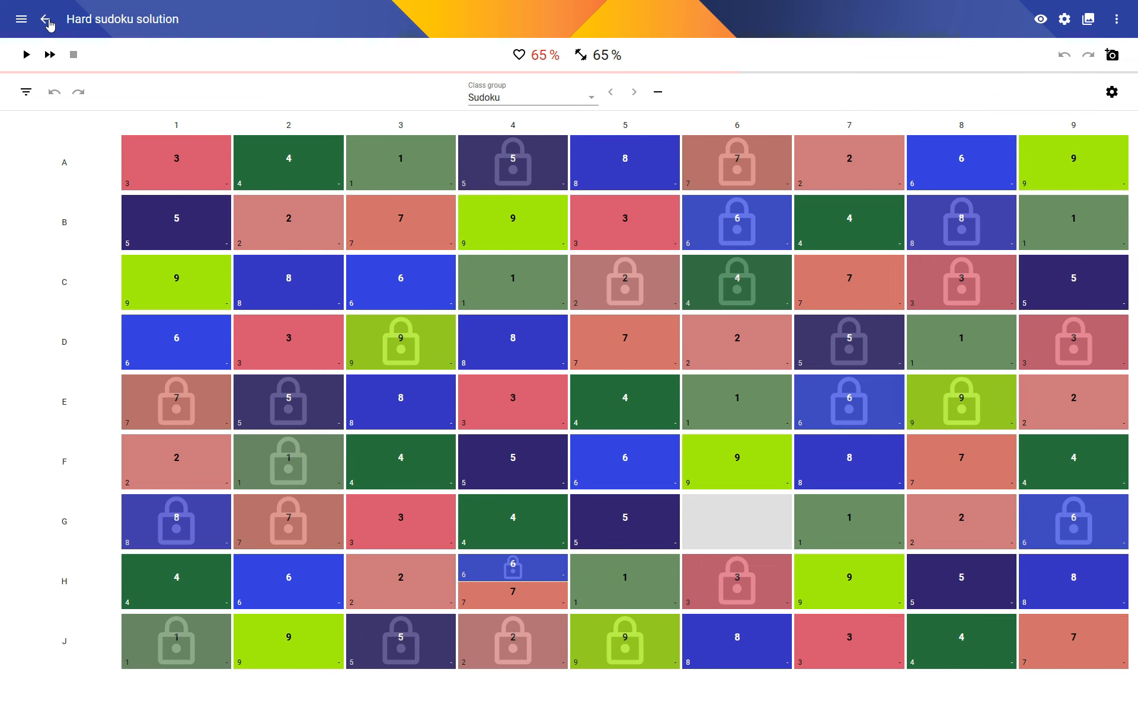
pyautogui.click(47, 21)
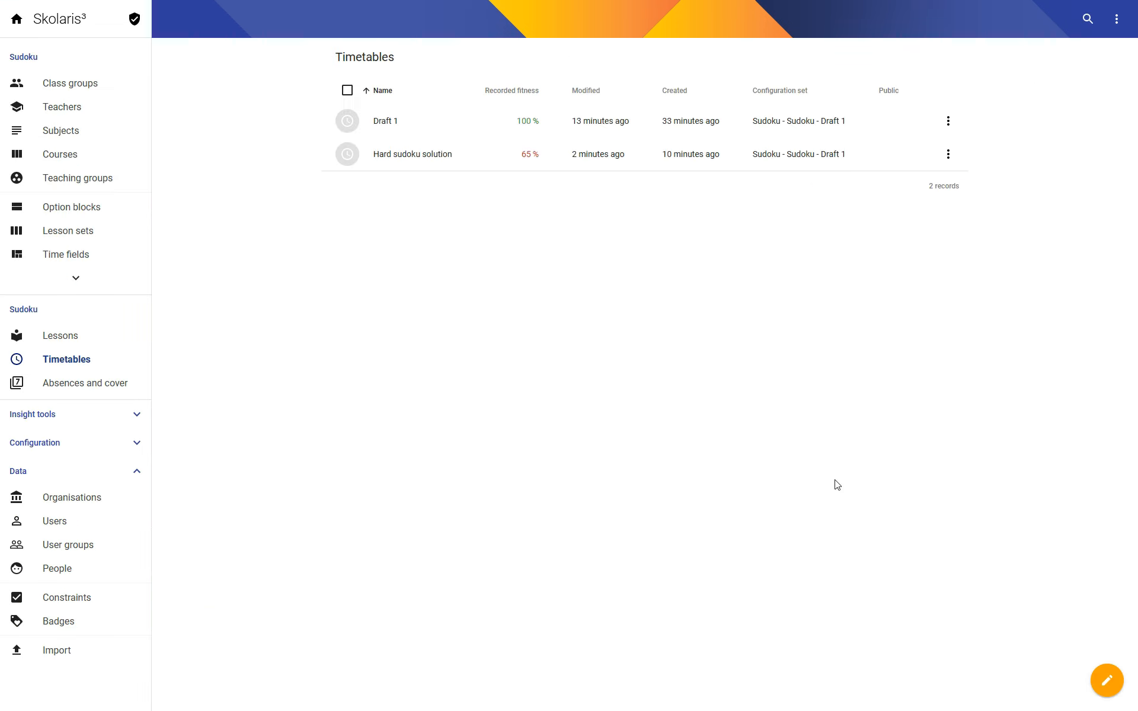
# Step: Create an empty timetable named "Easy sudoku solution" without the wizard and save it
pyautogui.click(1108, 31)
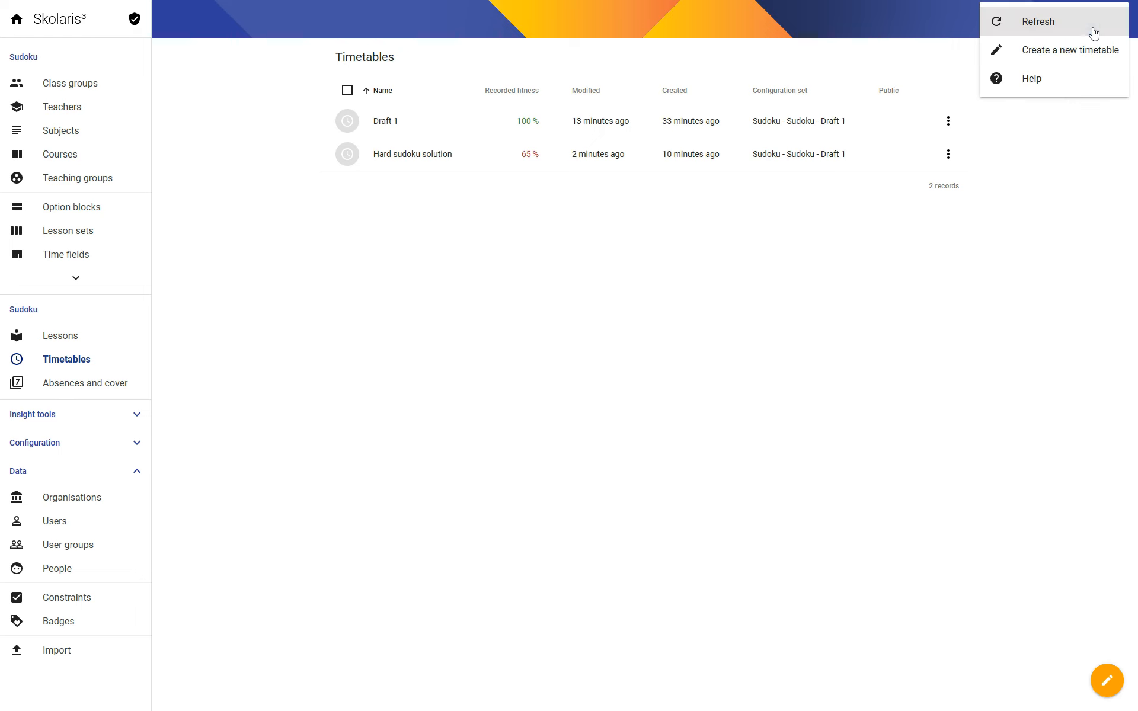
pyautogui.click(1029, 59)
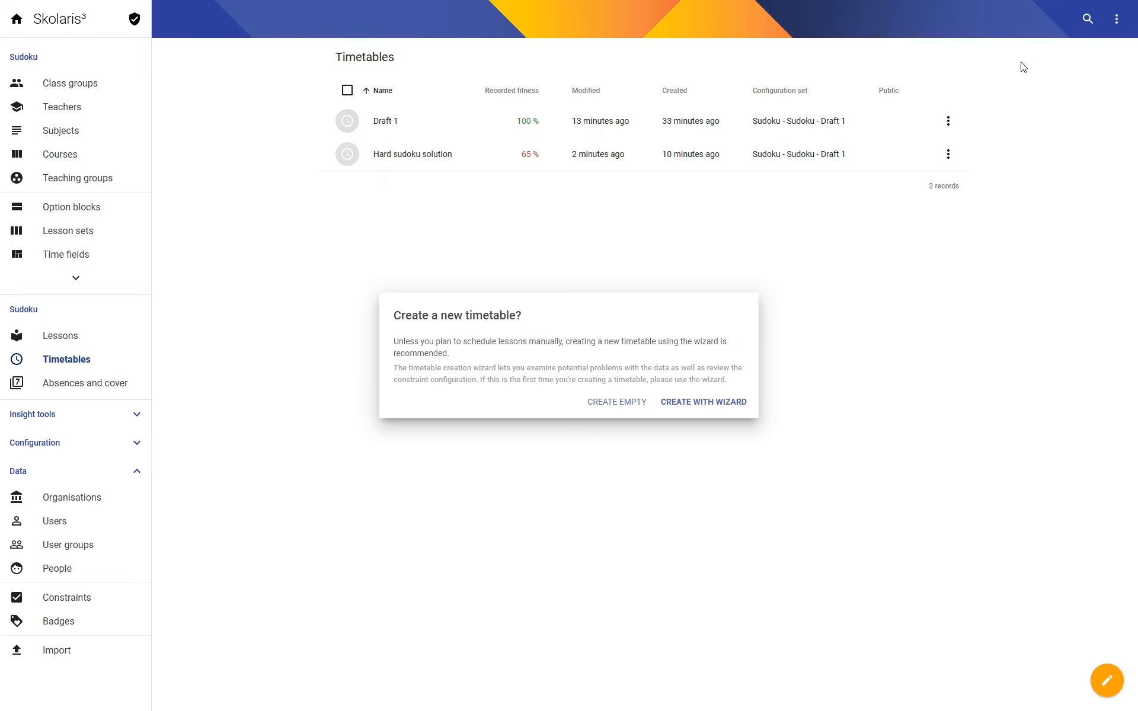
pyautogui.click(616, 404)
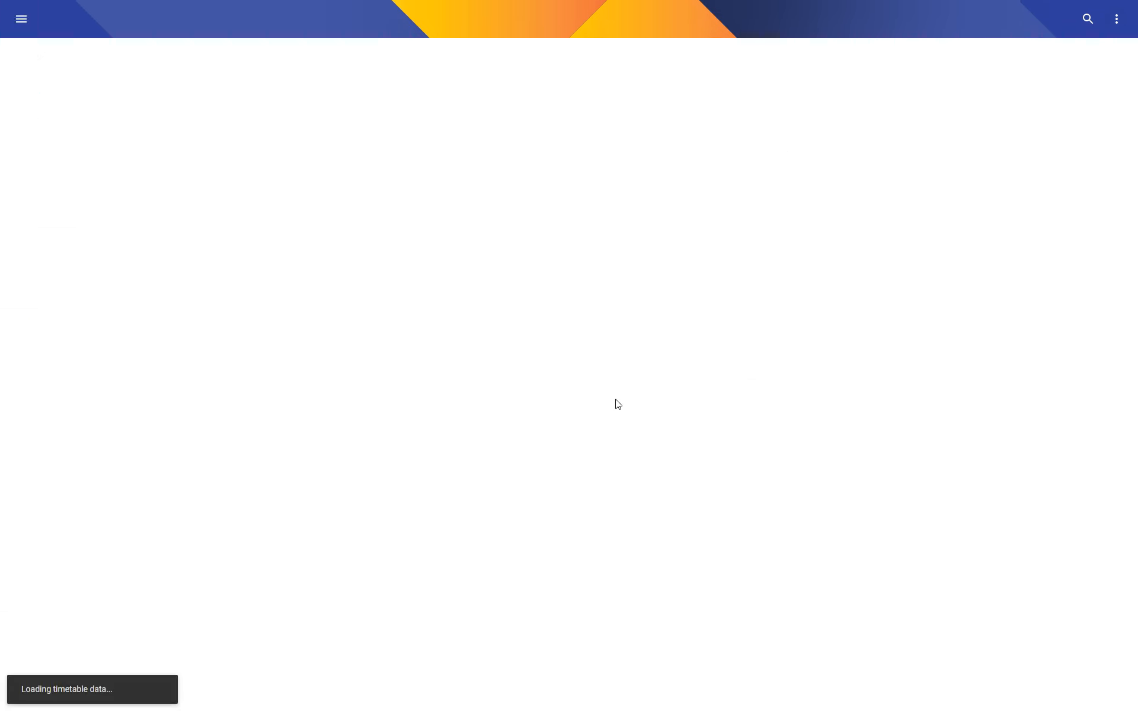
pyautogui.write('Easy sudoku solution')
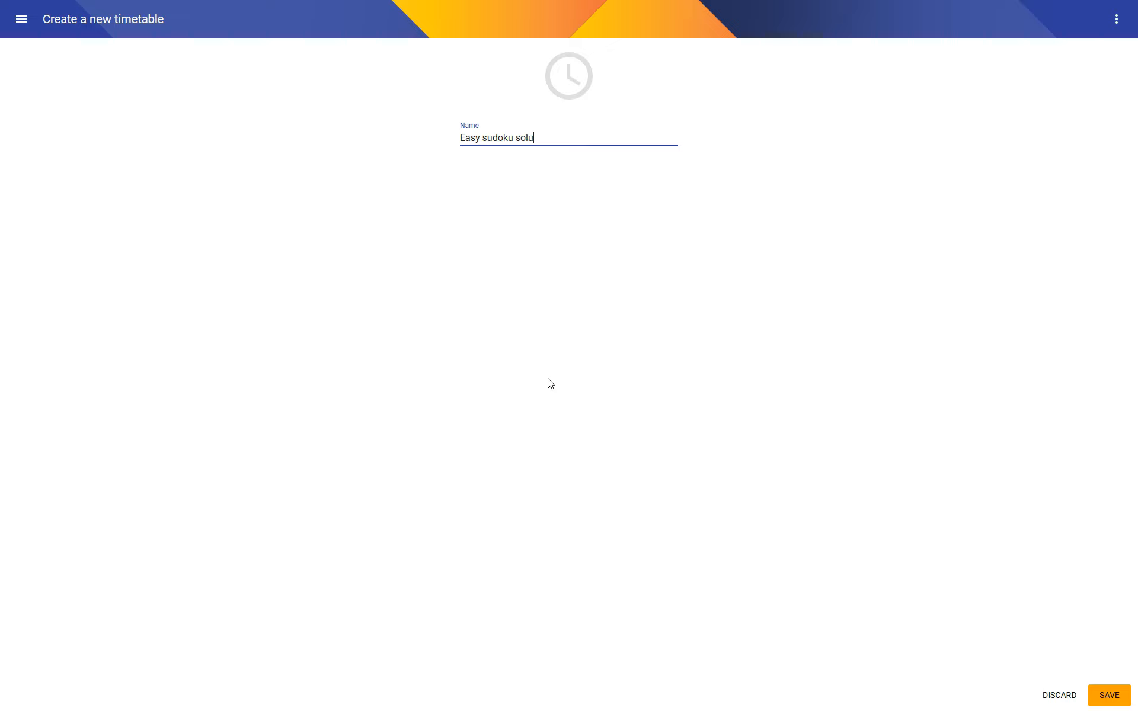
pyautogui.click(1112, 695)
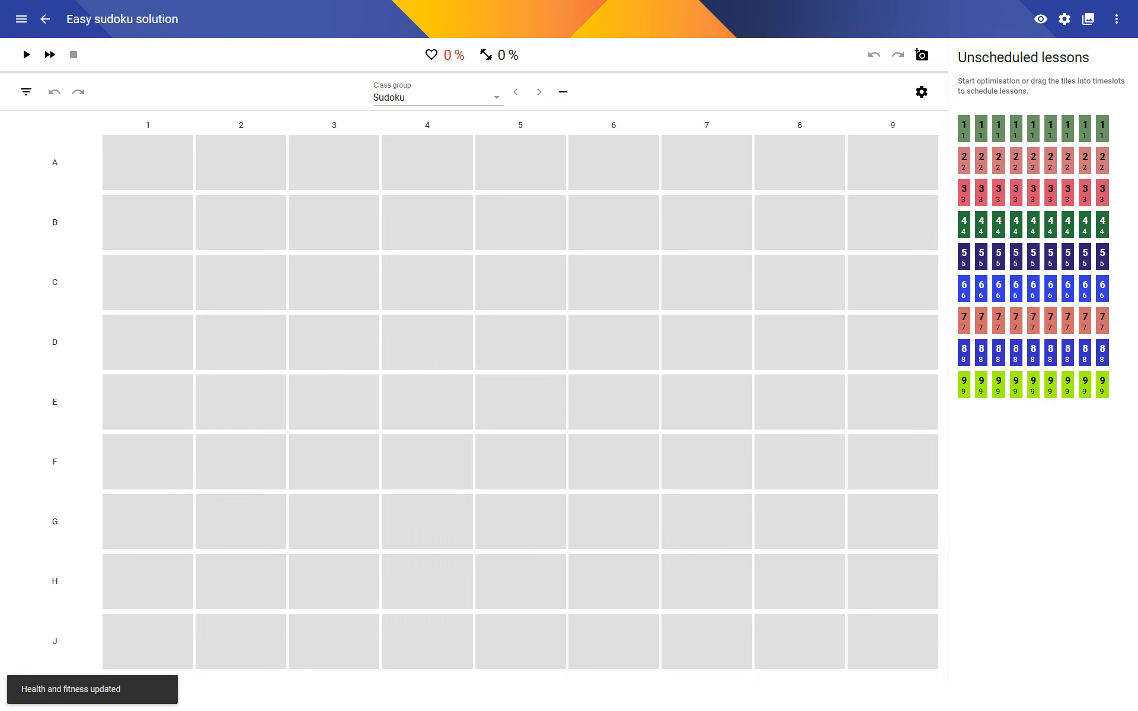
# Step: Schedule the first given digits of row A: 4 at A1, 9 at A2 and 6 at A3
pyautogui.moveTo(1033, 225); pyautogui.dragTo(170, 159)
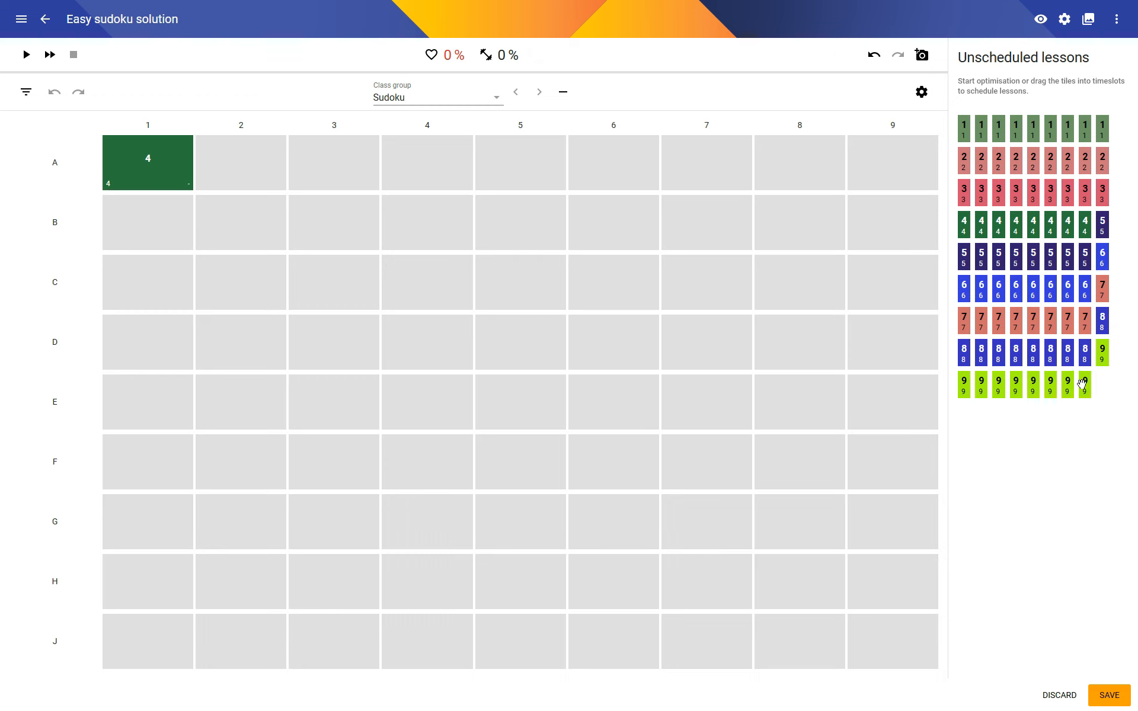
pyautogui.moveTo(1082, 384); pyautogui.dragTo(243, 173)
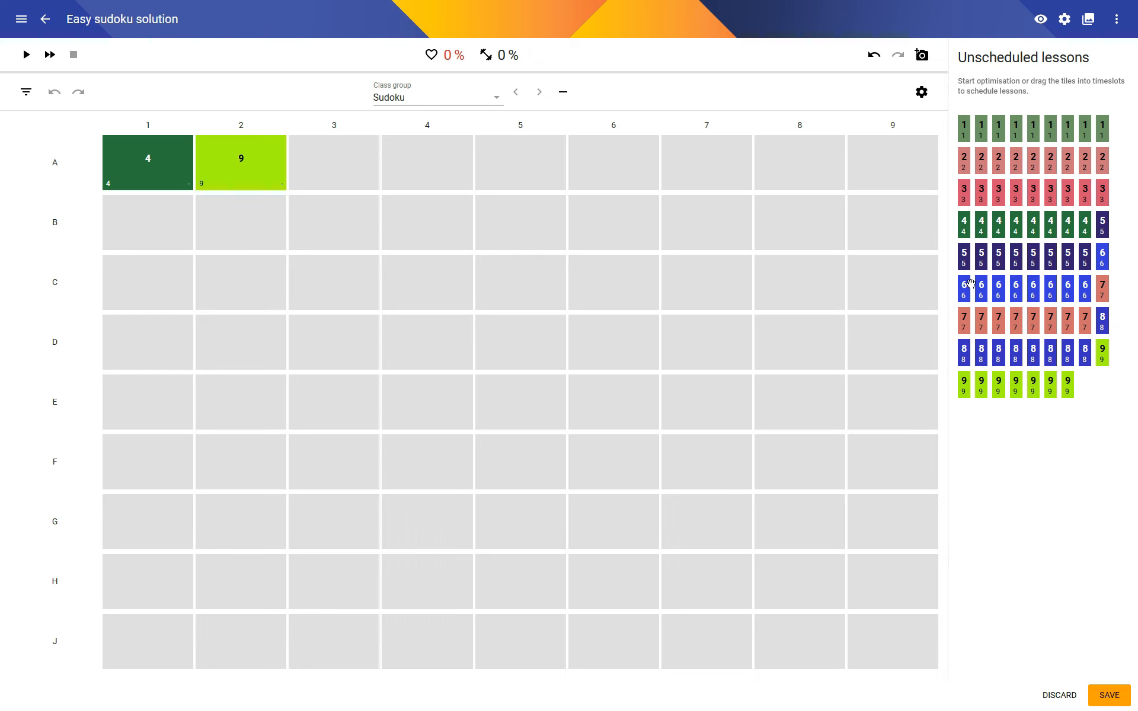
pyautogui.moveTo(1064, 297); pyautogui.dragTo(333, 163)
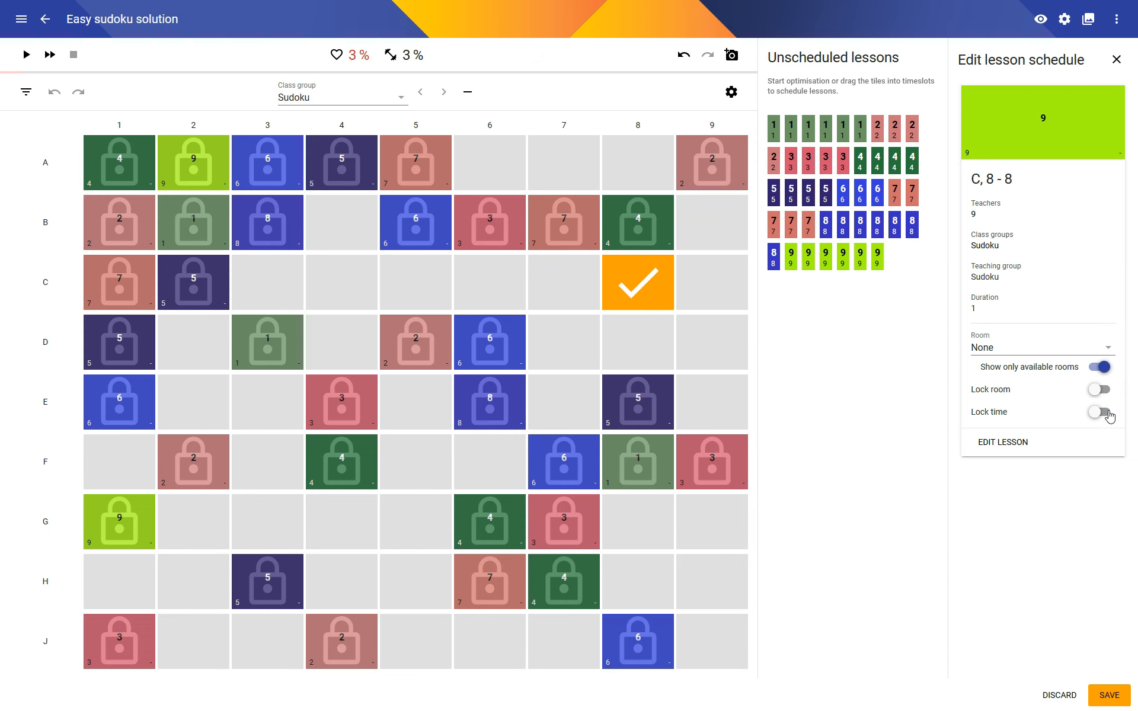
# Step: Lock the time of the given 9 at C8, close its lesson schedule editor and save the timetable
pyautogui.click(1100, 411)
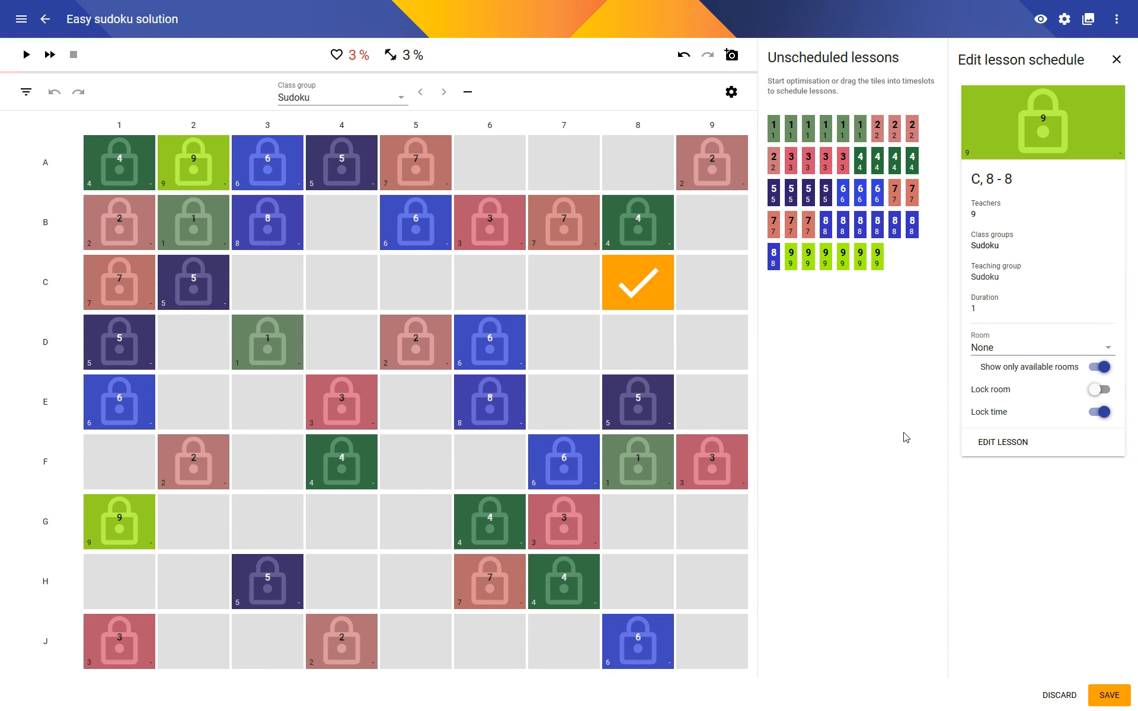
pyautogui.click(638, 306)
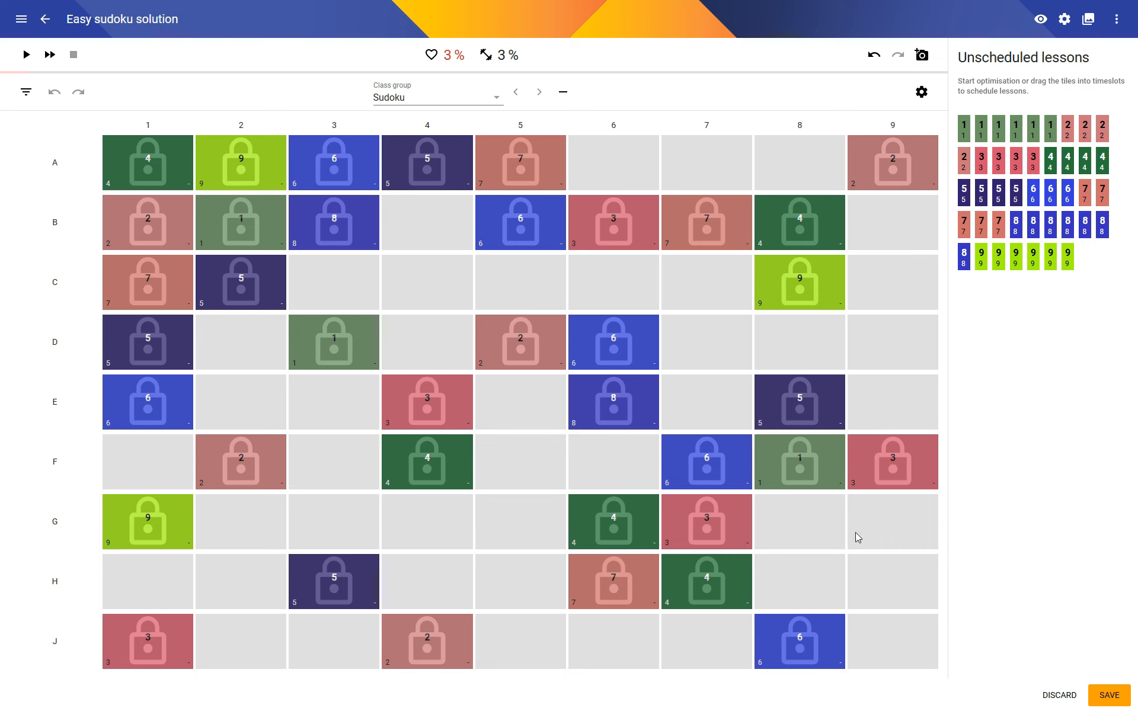
pyautogui.click(1108, 691)
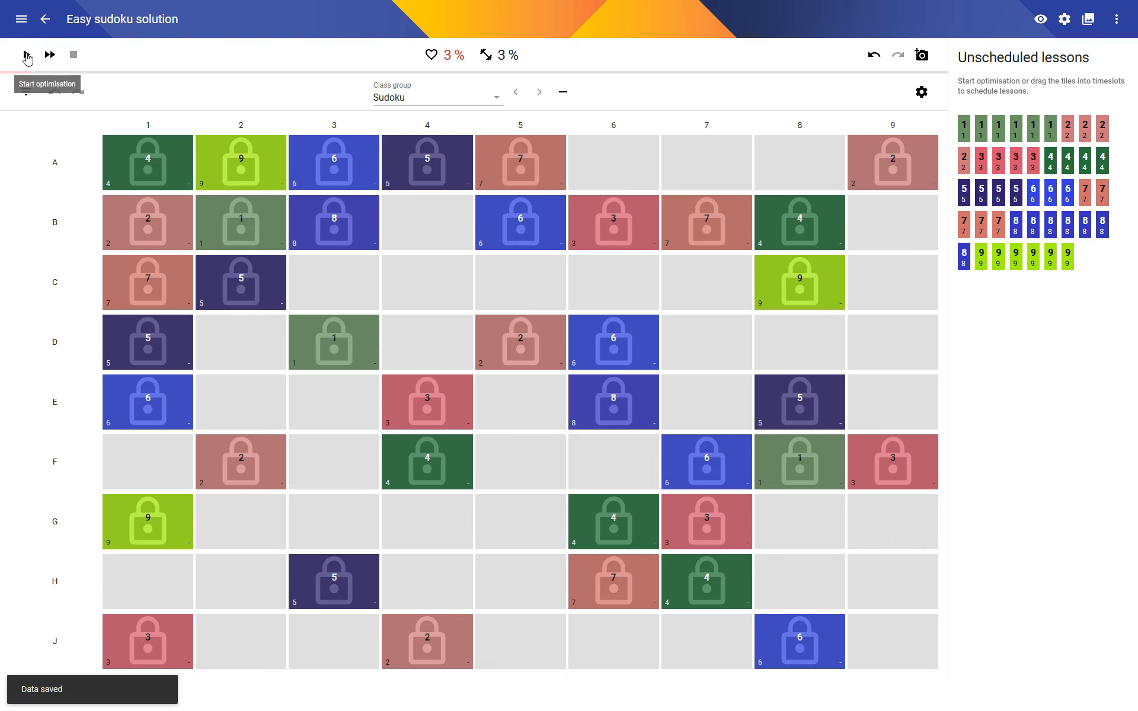
# Step: Run the optimisation on the easy puzzle and revert the timetable filter to the whole Sudoku class group
pyautogui.click(26, 56)
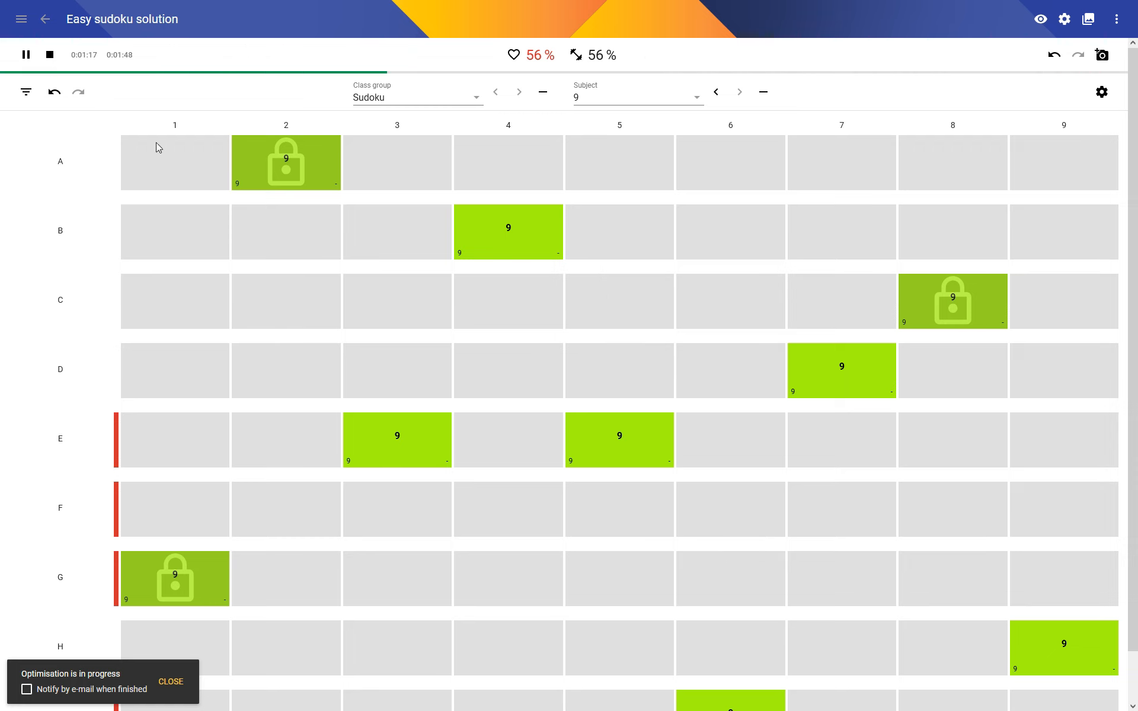
pyautogui.click(53, 92)
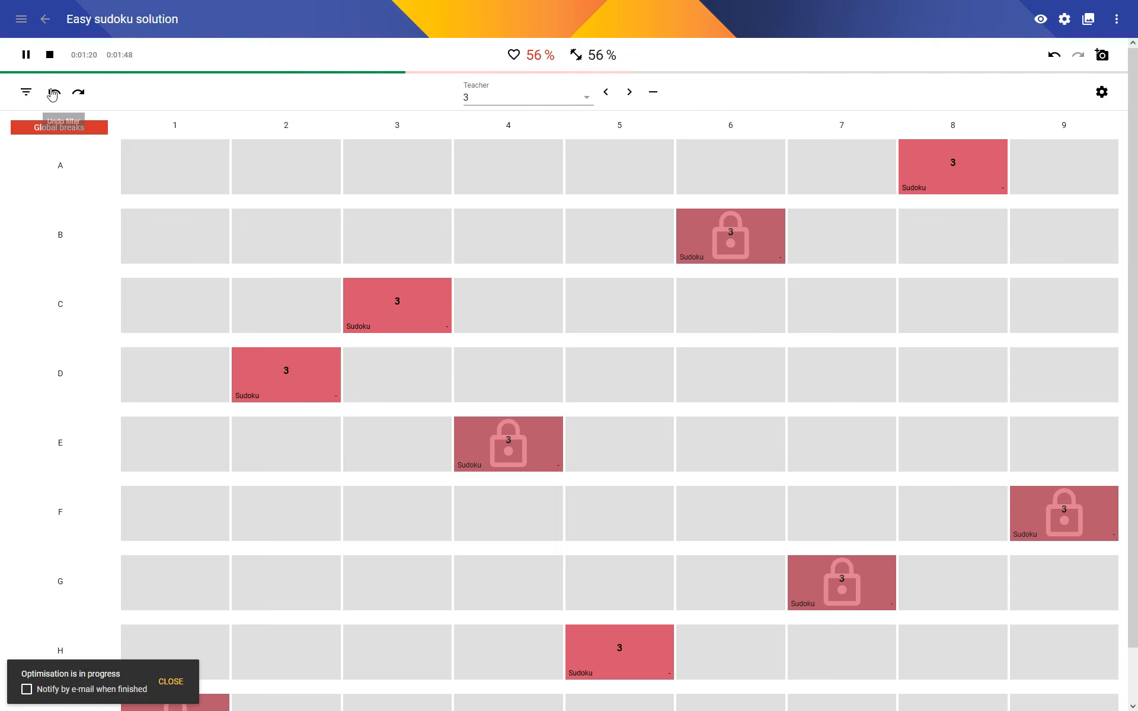
pyautogui.click(54, 92)
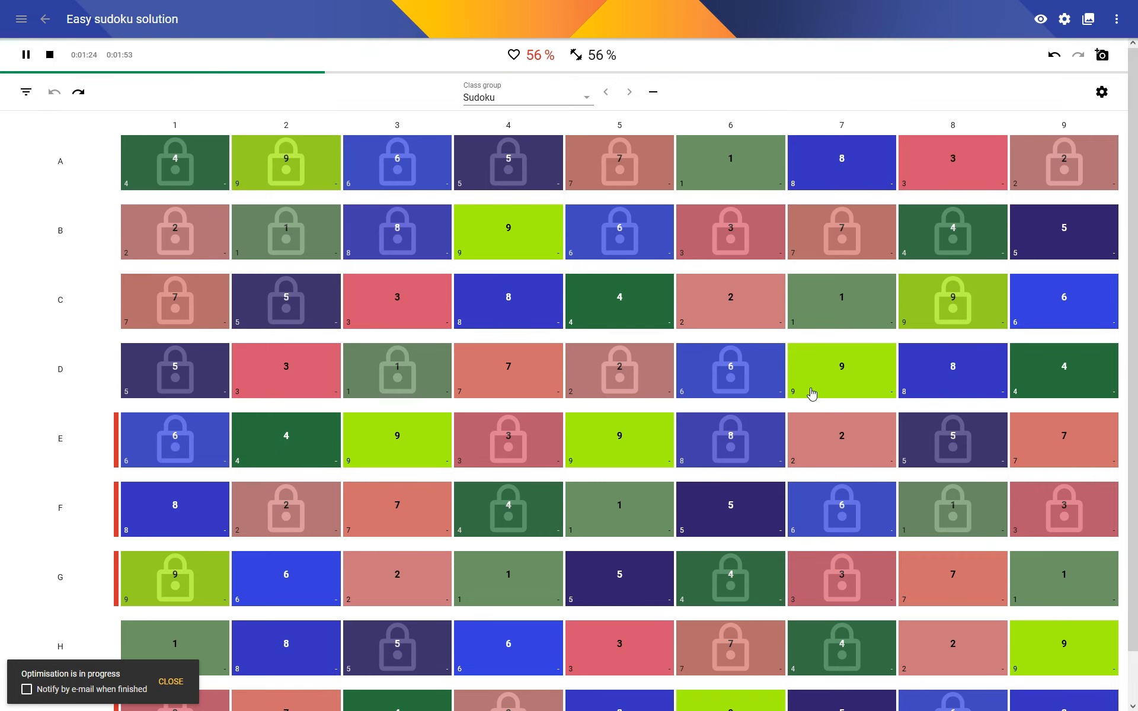
# Step: Turn off the display of constraint breaks in the visual settings and dismiss the optimisation result
pyautogui.click(1102, 92)
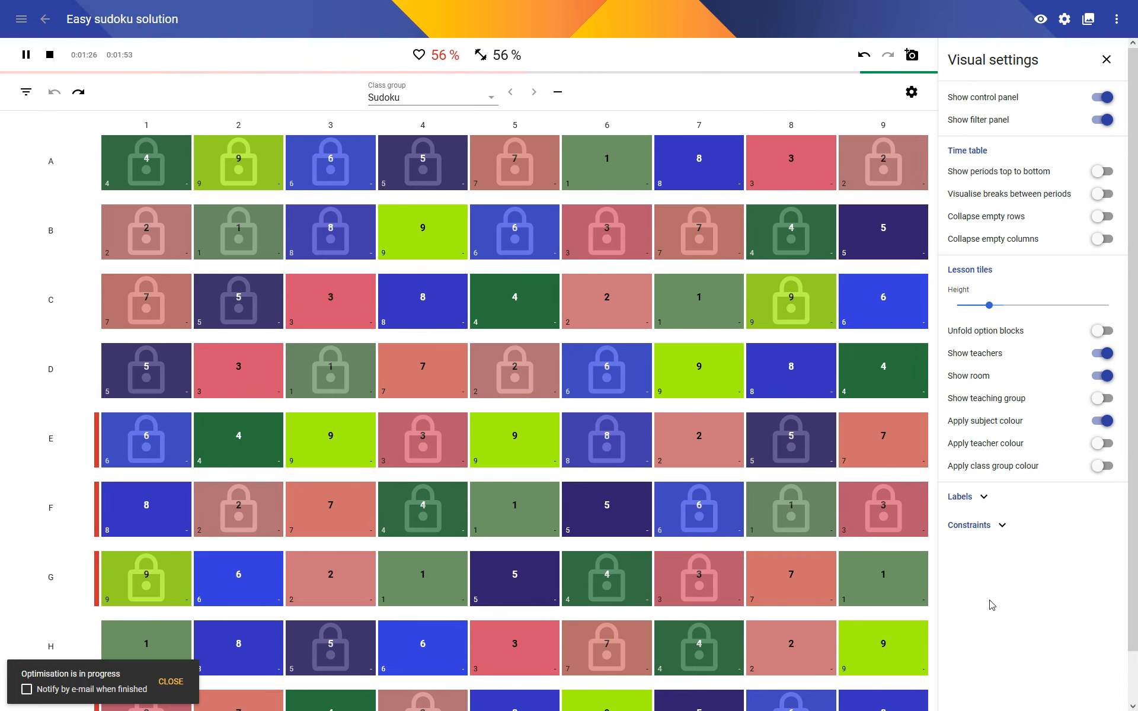
pyautogui.click(1002, 525)
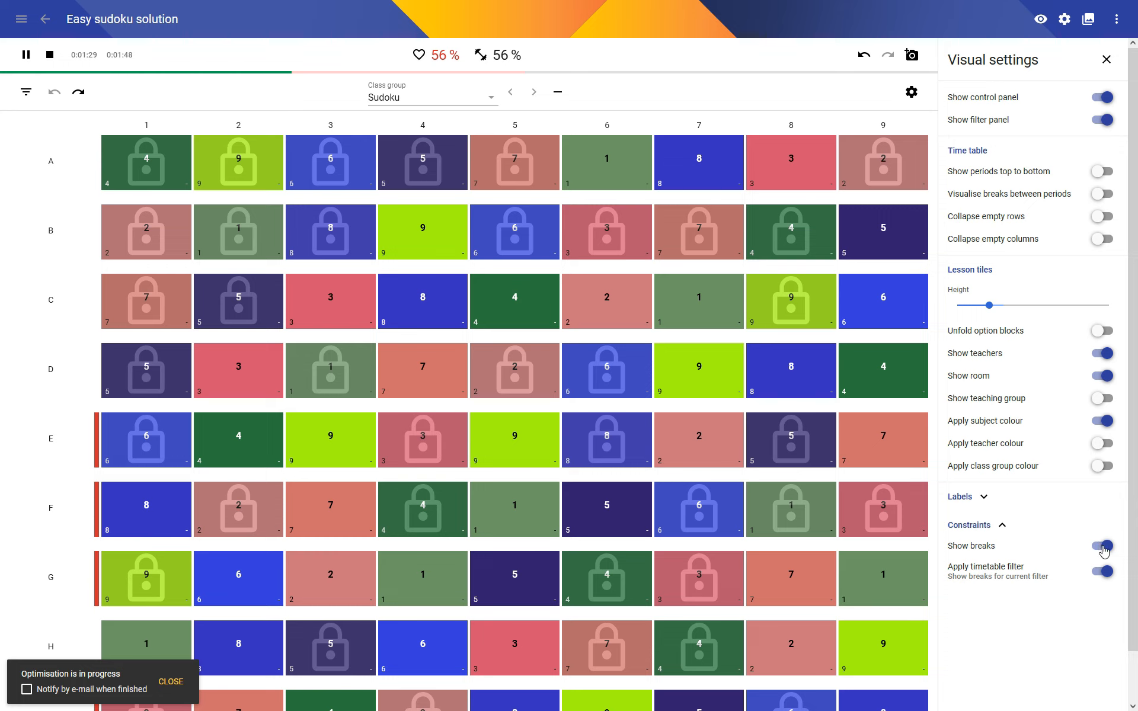
pyautogui.click(1103, 545)
pyautogui.click(1116, 59)
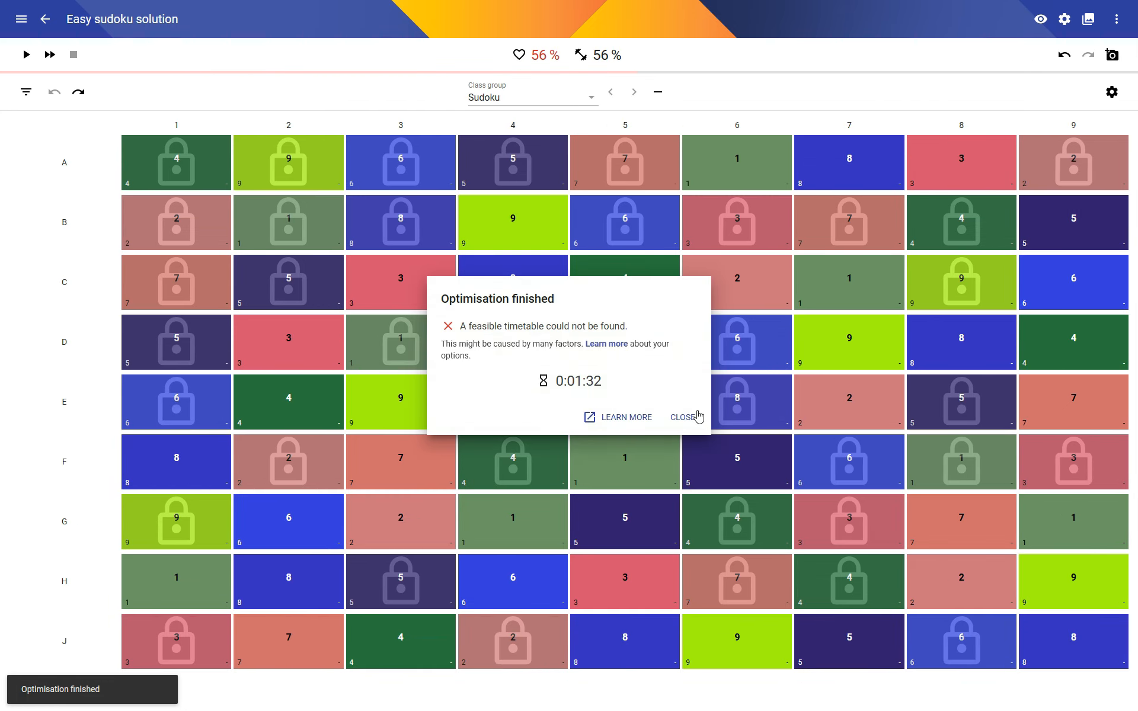
pyautogui.click(682, 418)
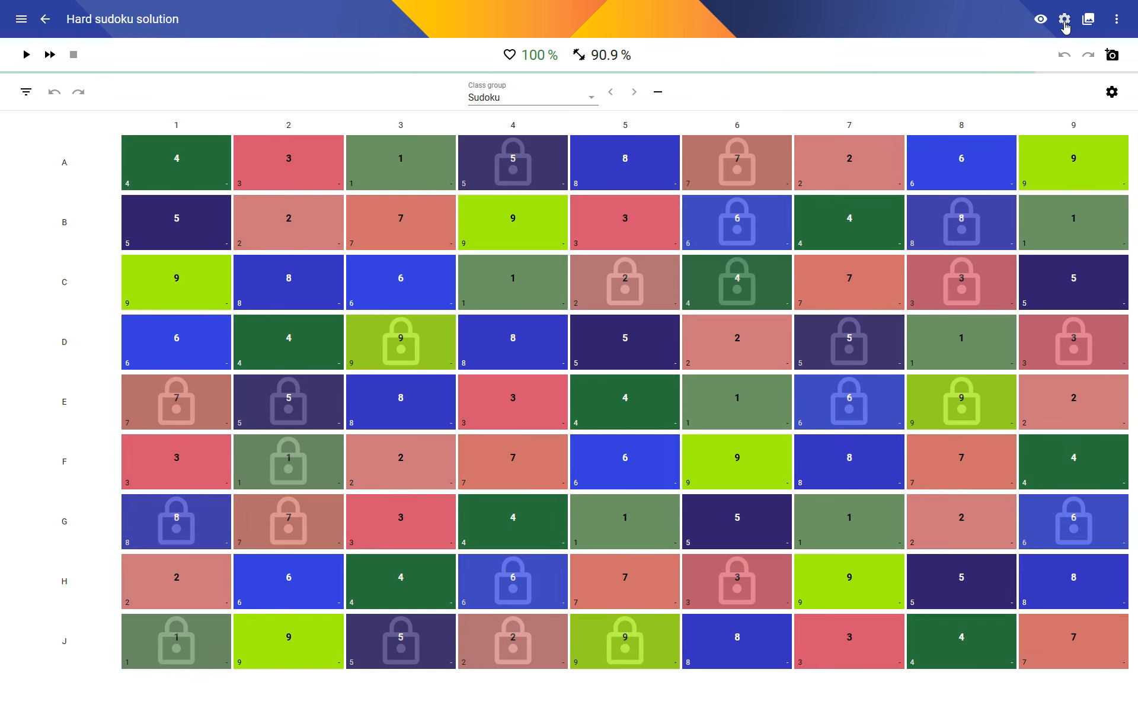
# Step: Expand the computation settings and algorithm parameters of the hard sudoku timetable and examine the search algorithm cards
pyautogui.click(1064, 19)
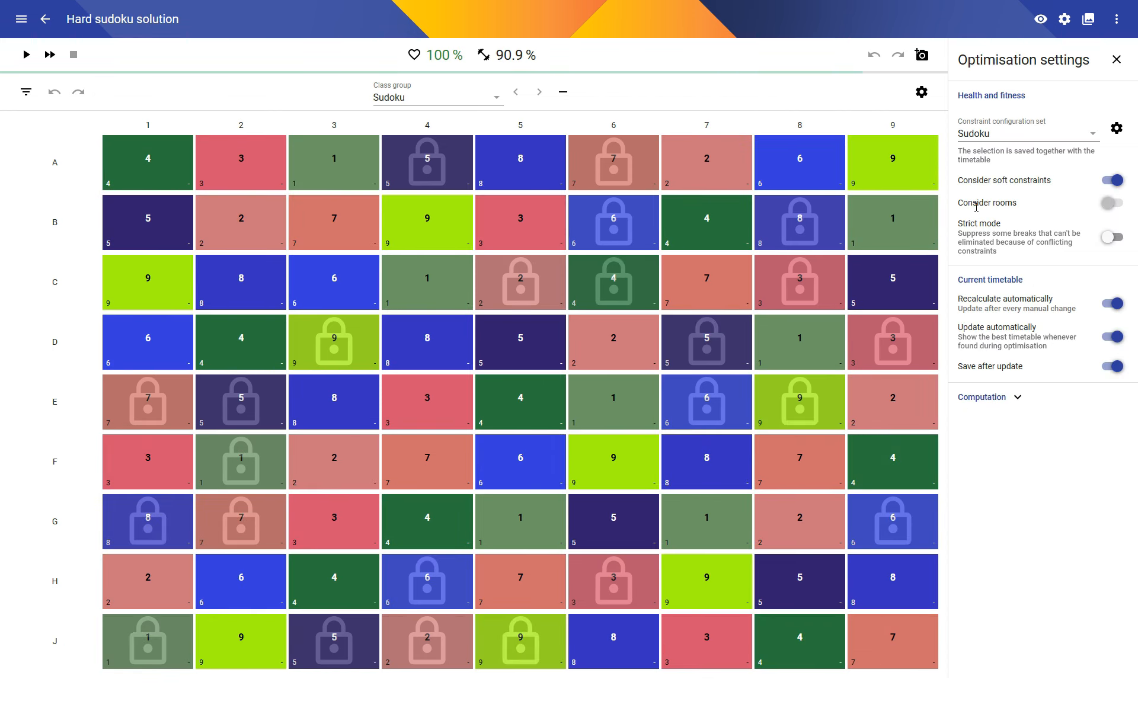
pyautogui.click(1020, 398)
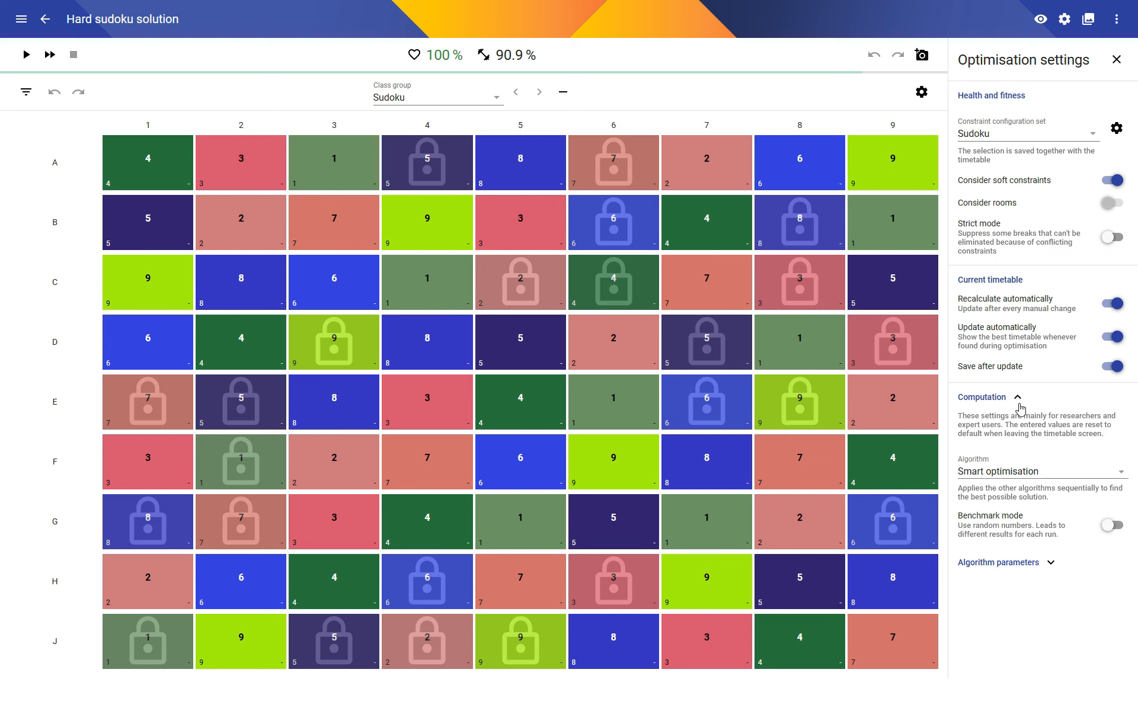
pyautogui.click(1047, 570)
pyautogui.scroll(-5, 1040, 400)
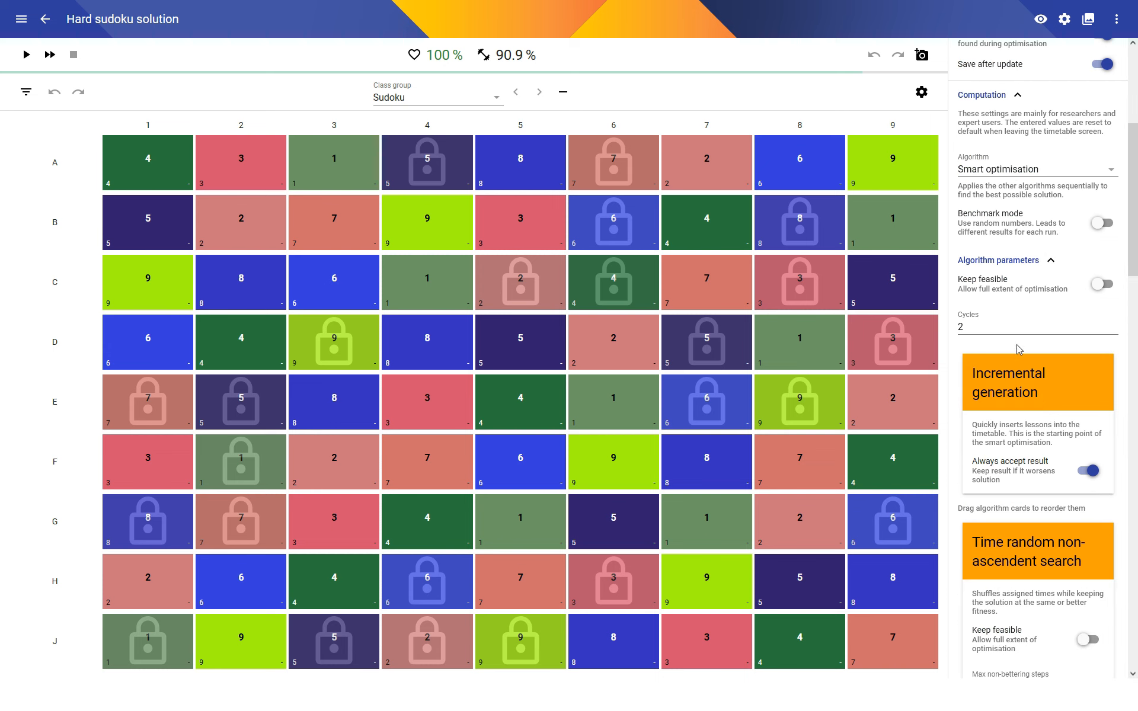
pyautogui.scroll(-4, 1018, 349)
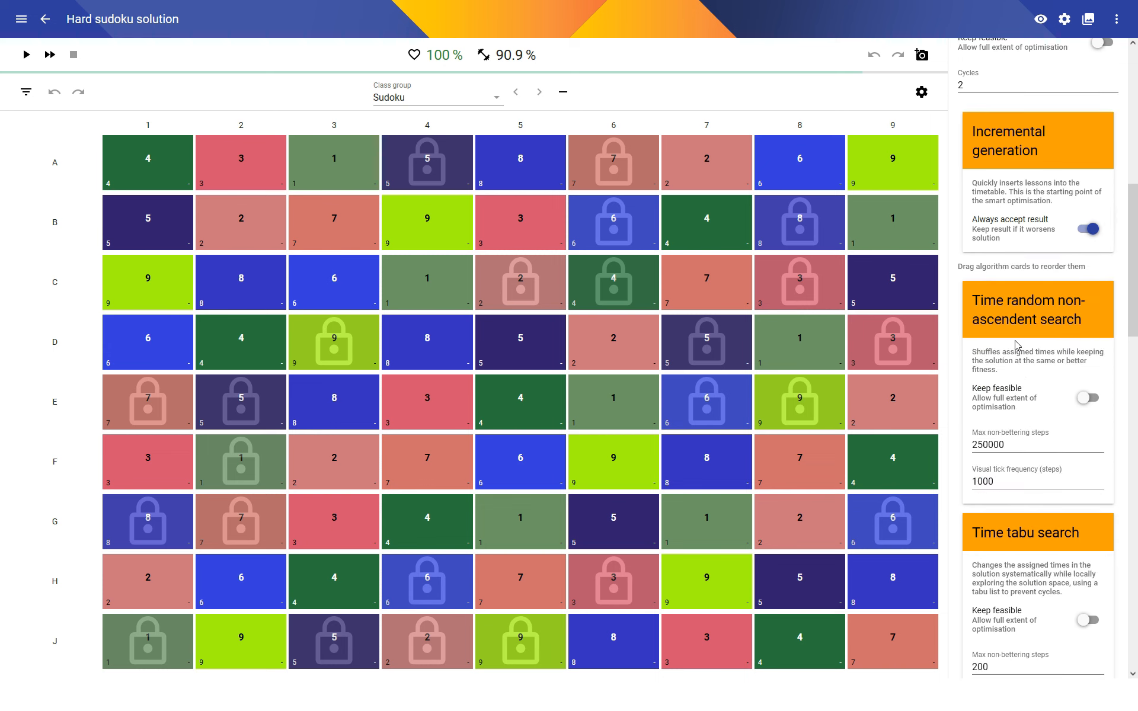
pyautogui.scroll(8, 1017, 341)
pyautogui.scroll(-9, 1016, 342)
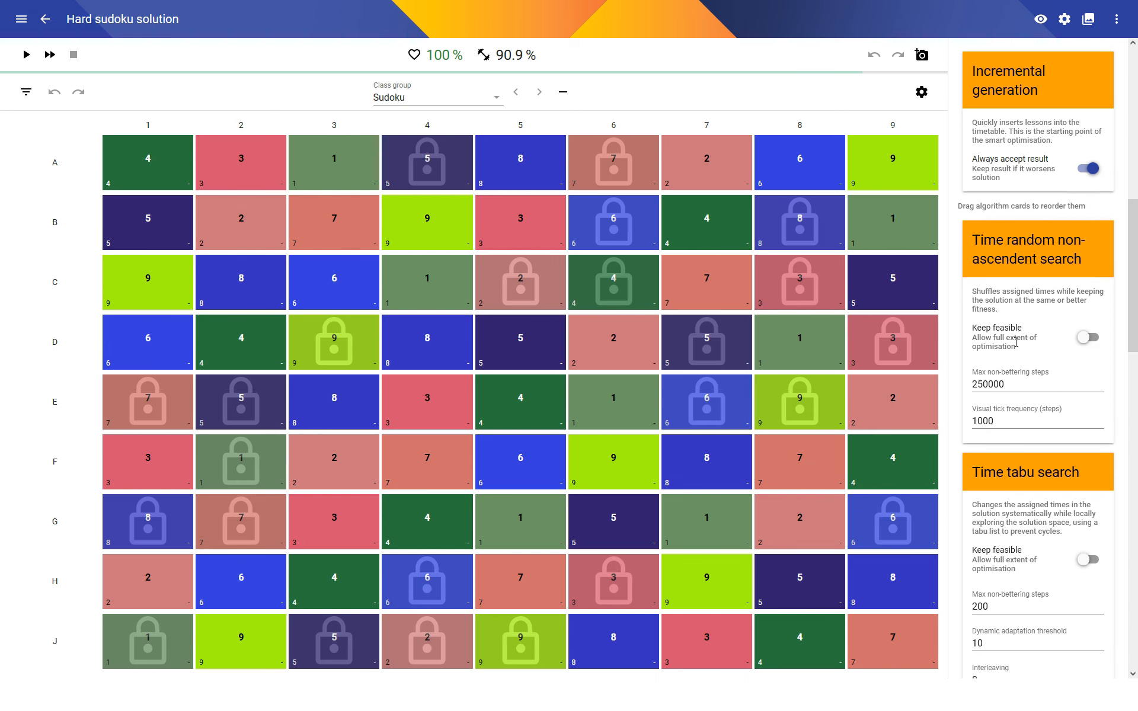
pyautogui.scroll(-5, 1019, 342)
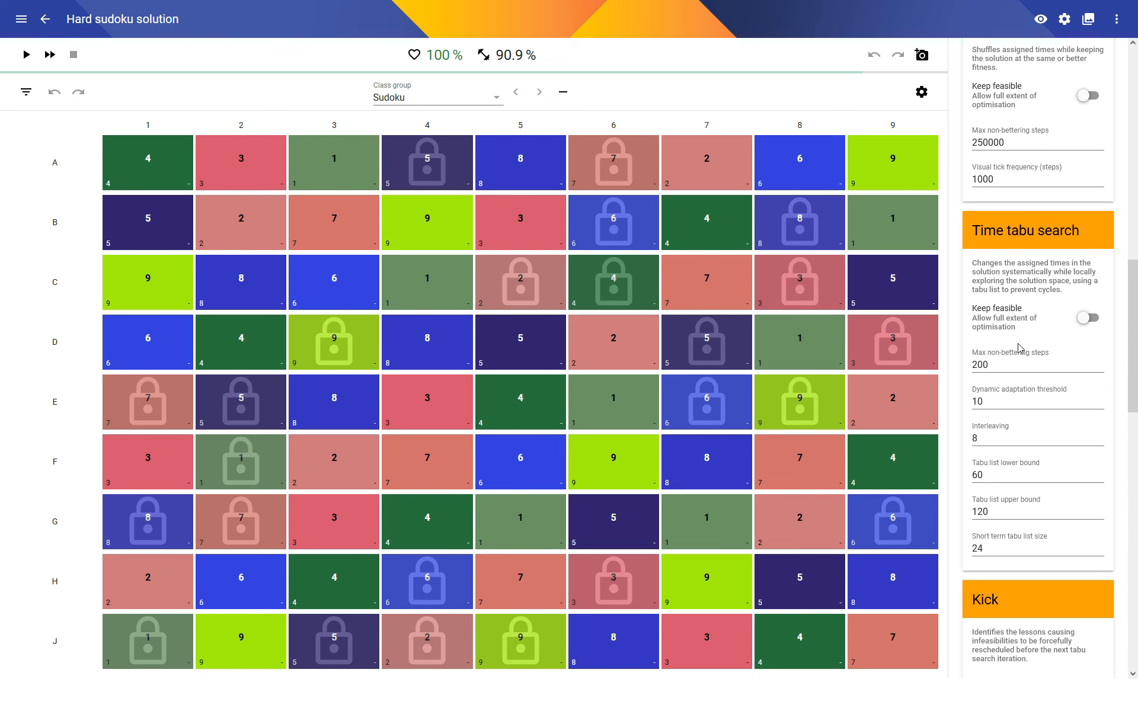
pyautogui.scroll(-8, 1010, 364)
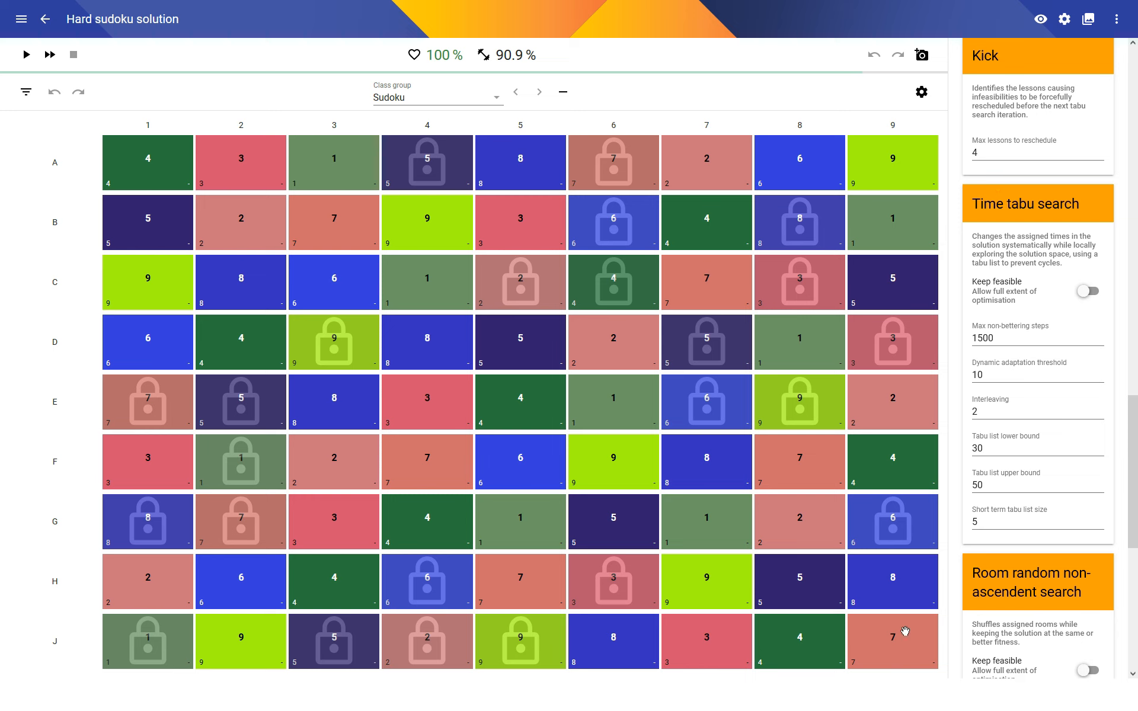
# Step: In the time tabu search after Kick, set the tabu list bounds to 5 and 10 and the short term tabu list size to 1
pyautogui.click(999, 448)
pyautogui.doubleClick(983, 448)
pyautogui.press('Tab')
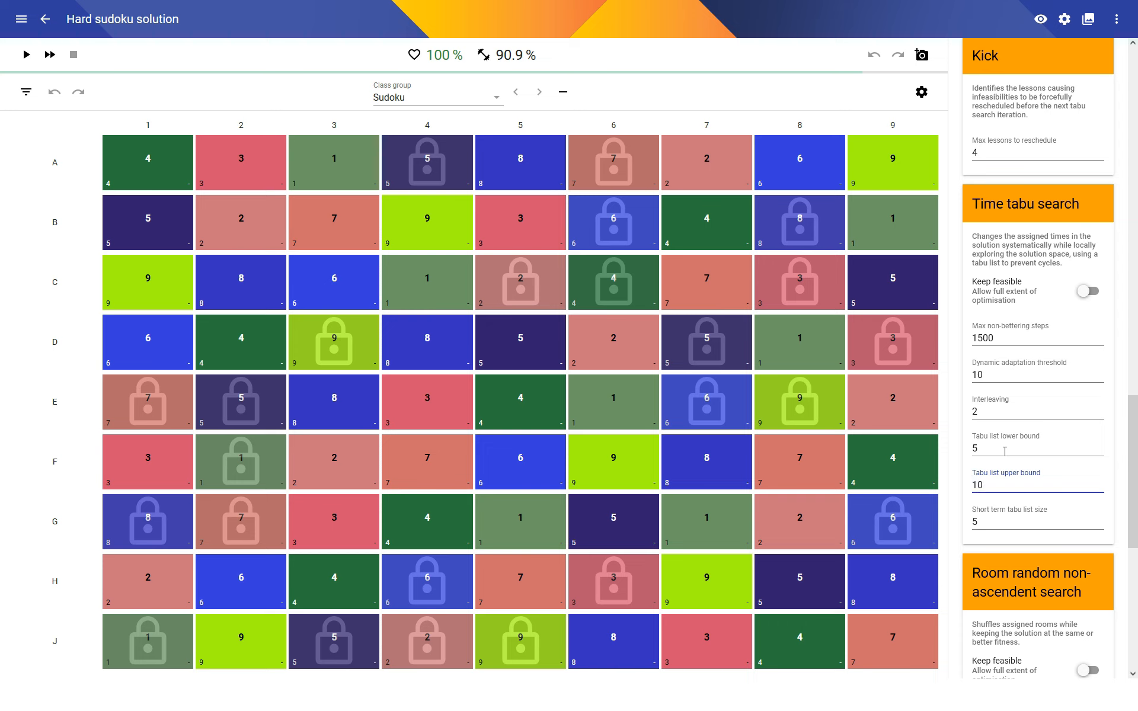
pyautogui.press('Tab')
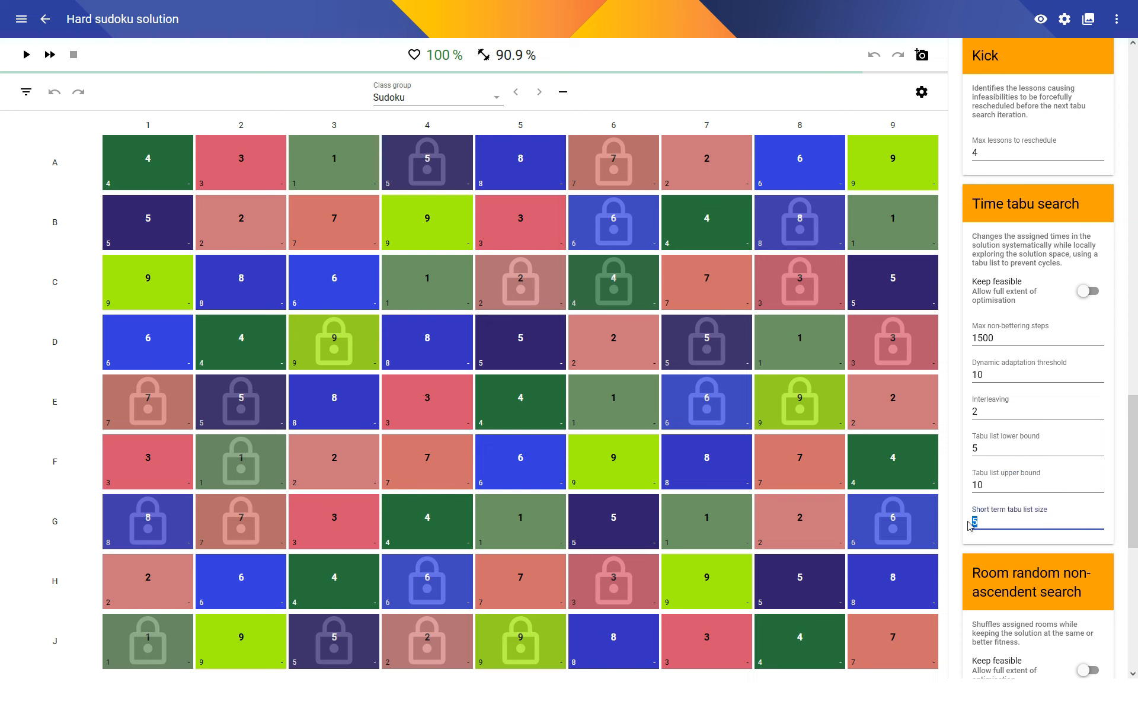
# Step: Set the same tabu search's max non-bettering steps to 5000 and its interleaving to 1
pyautogui.click(997, 339)
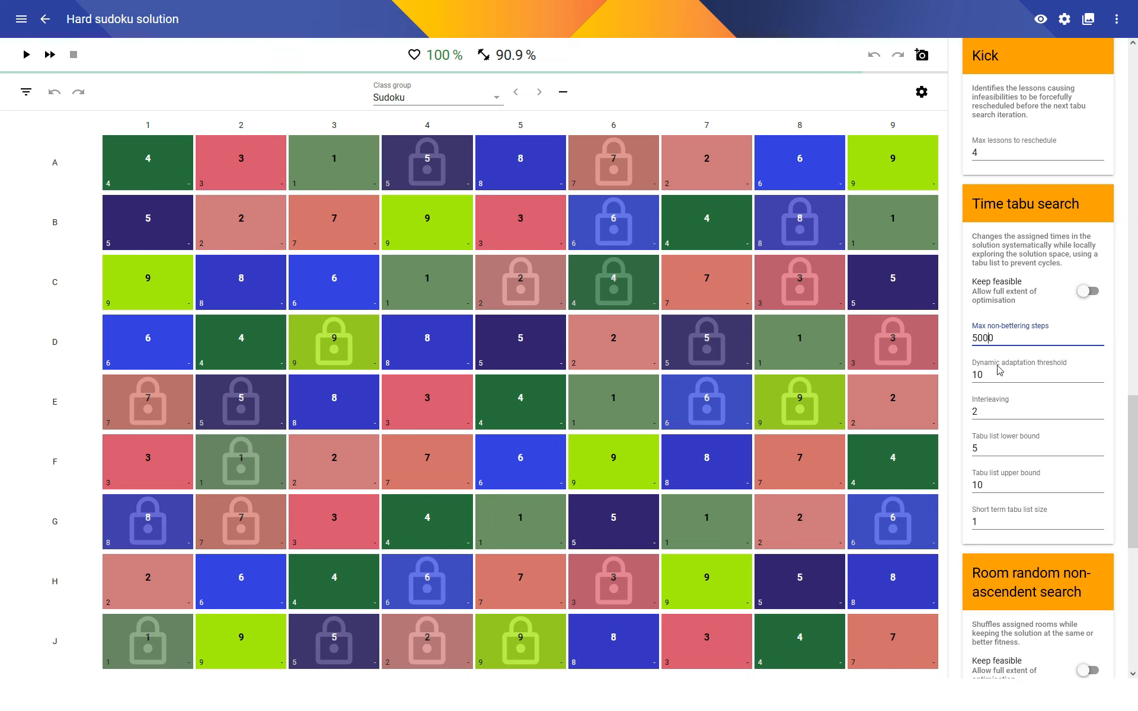
pyautogui.click(998, 372)
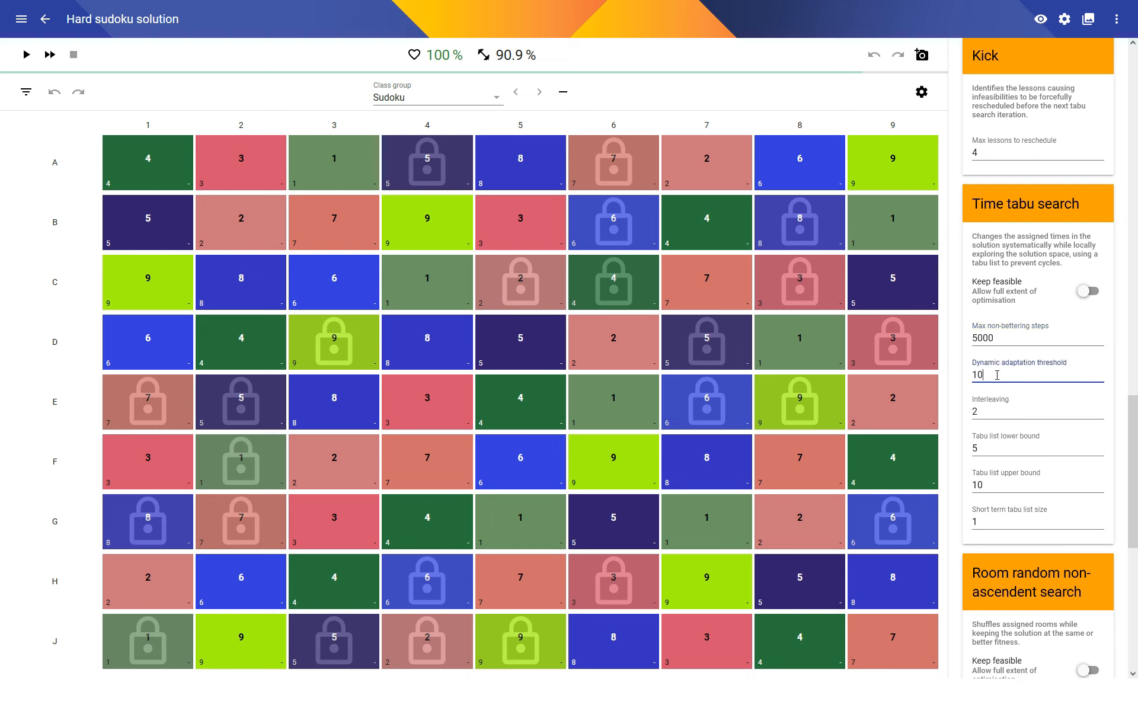
pyautogui.click(983, 413)
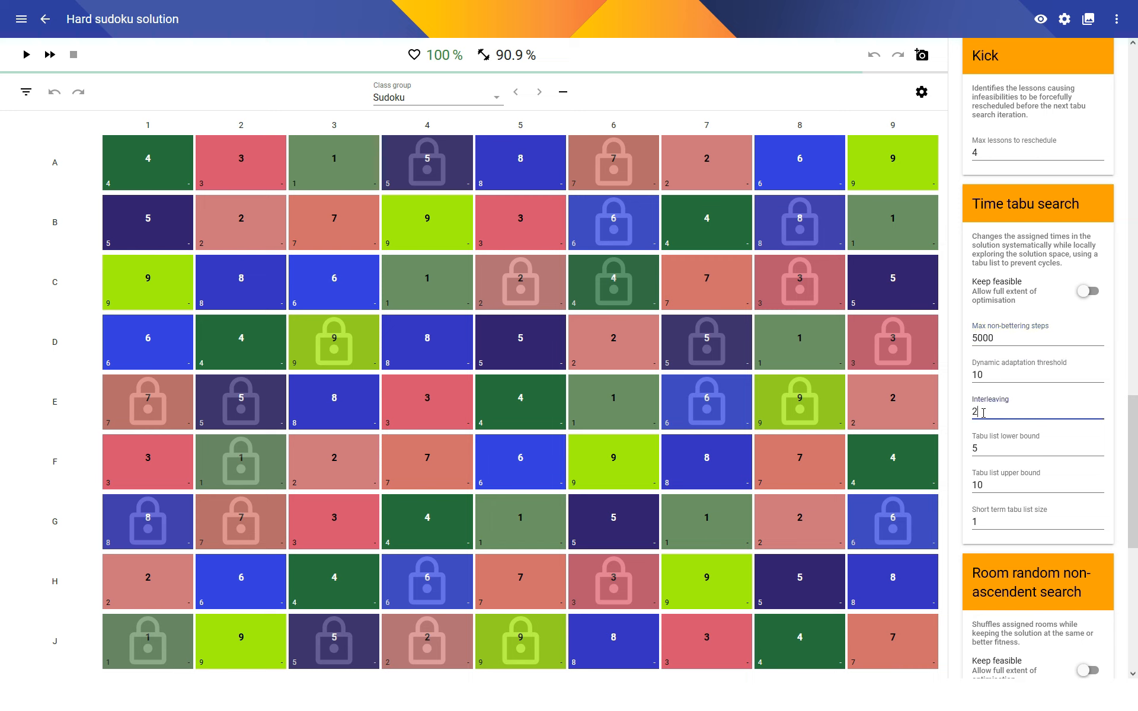
pyautogui.press('BackSpace')
pyautogui.write('1')
# Step: Run the optimisation on the hard puzzle and examine the broken constraints in the fitness breakdown
pyautogui.click(27, 55)
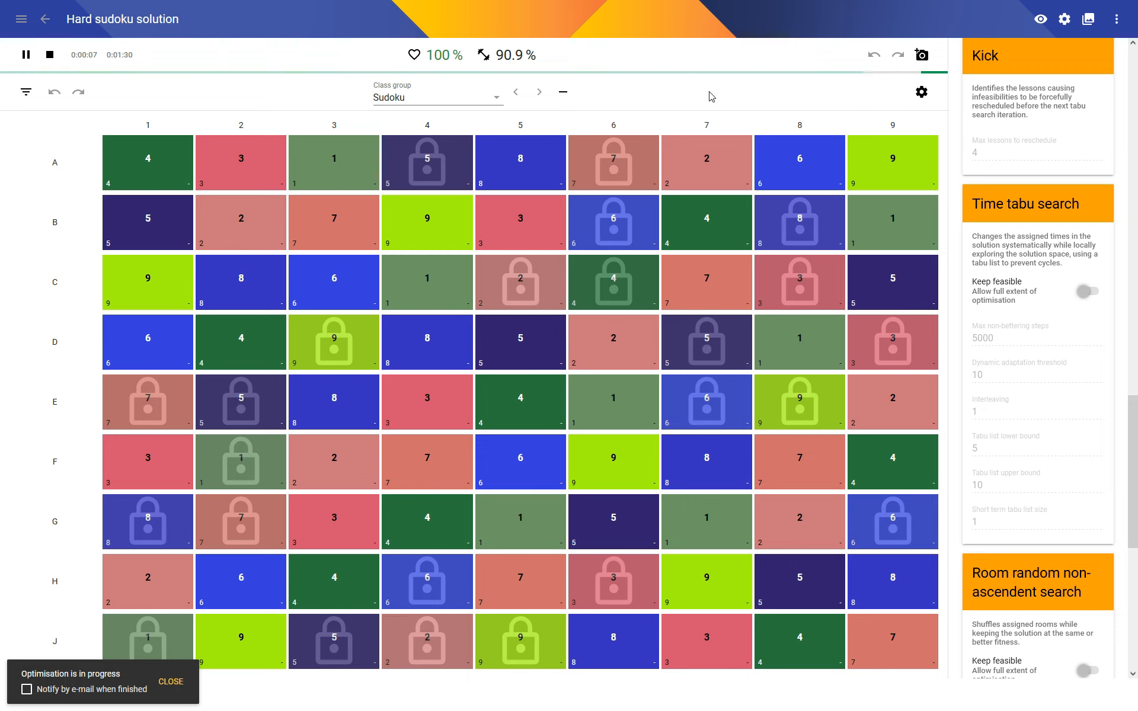
pyautogui.scroll(5, 1074, 331)
pyautogui.scroll(10, 1074, 332)
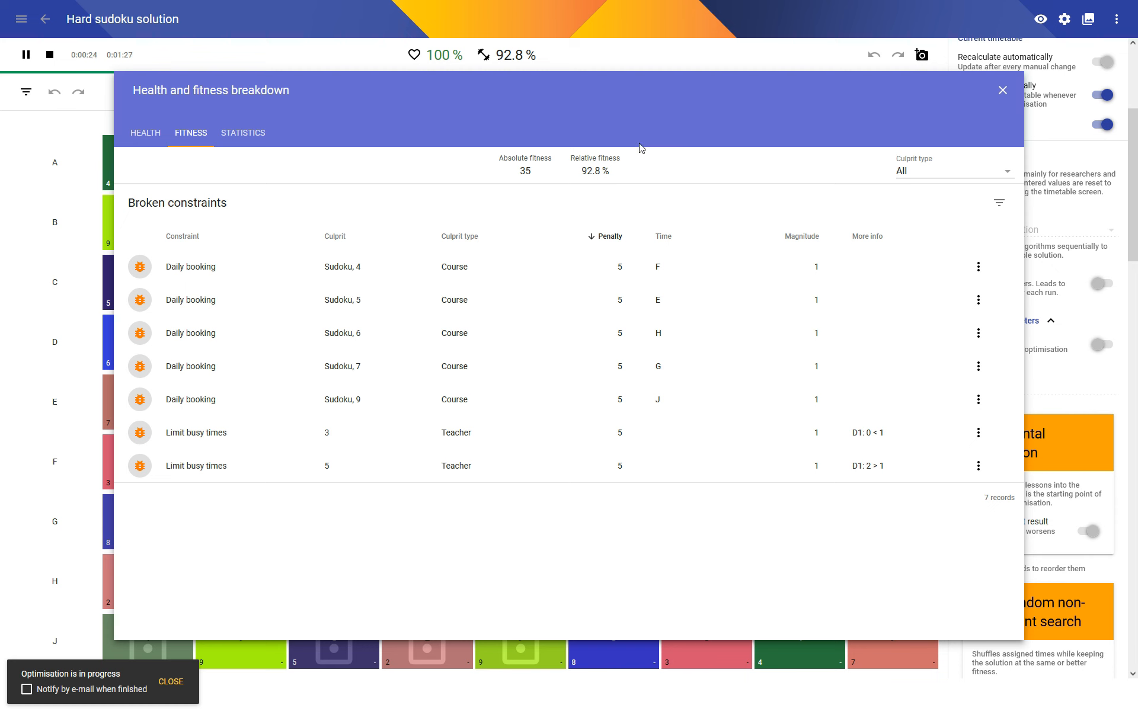
pyautogui.click(1002, 92)
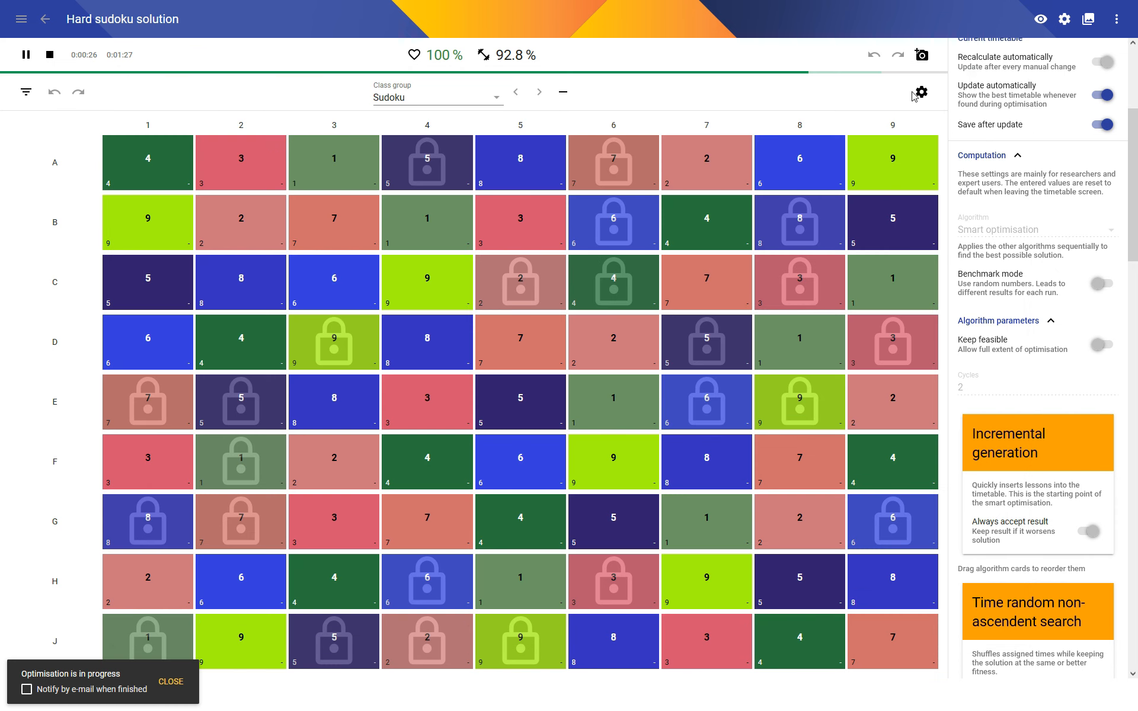
# Step: Close the optimisation settings to show the full timetable grid while the optimisation is in progress
pyautogui.scroll(-5, 1008, 376)
pyautogui.scroll(10, 1009, 379)
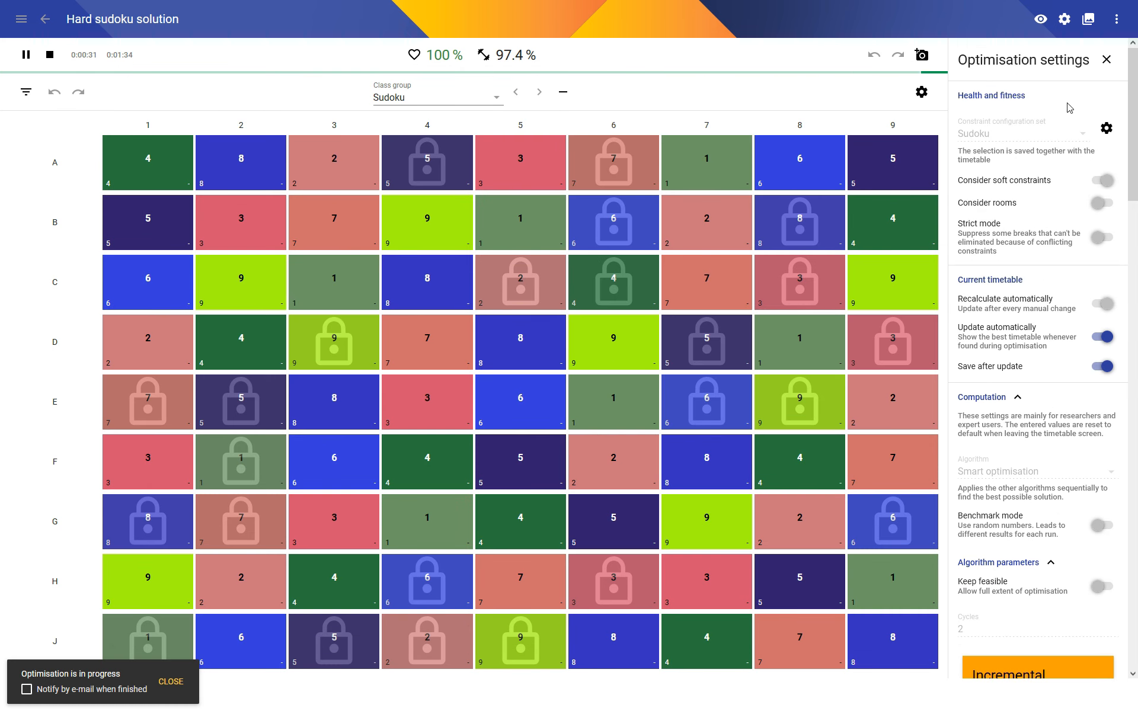
pyautogui.click(1106, 60)
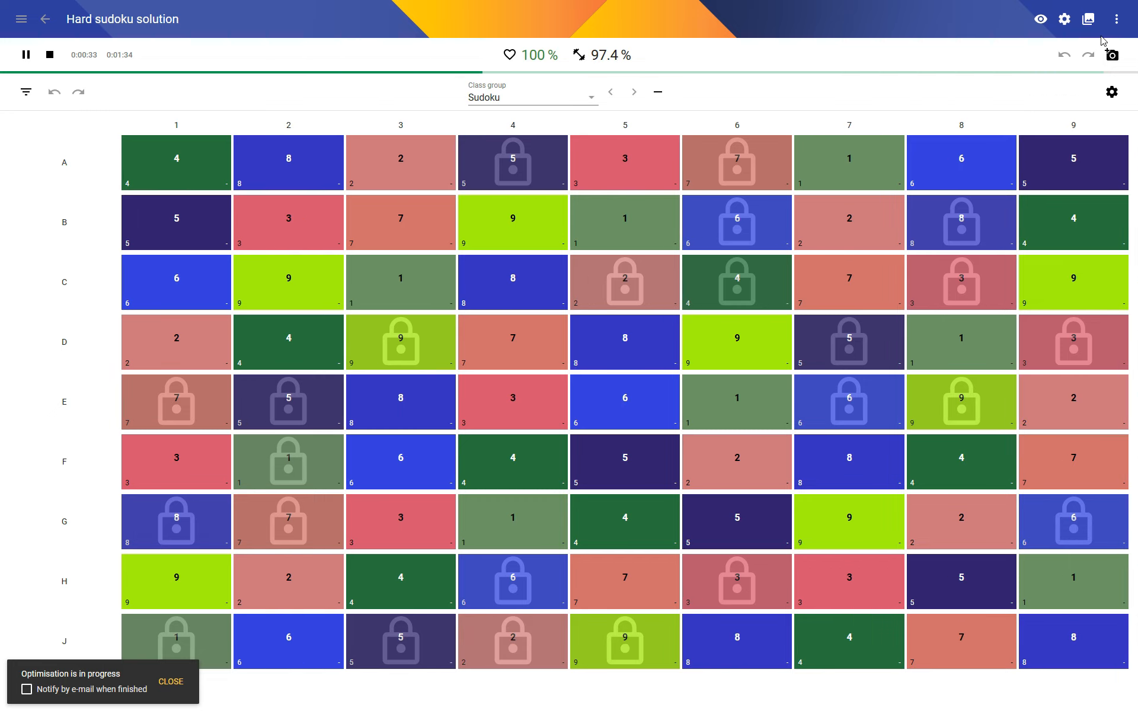
# Step: Dismiss the optimisation result and examine the hard puzzle's broken constraints in the fitness breakdown
pyautogui.click(1089, 23)
pyautogui.click(1089, 23)
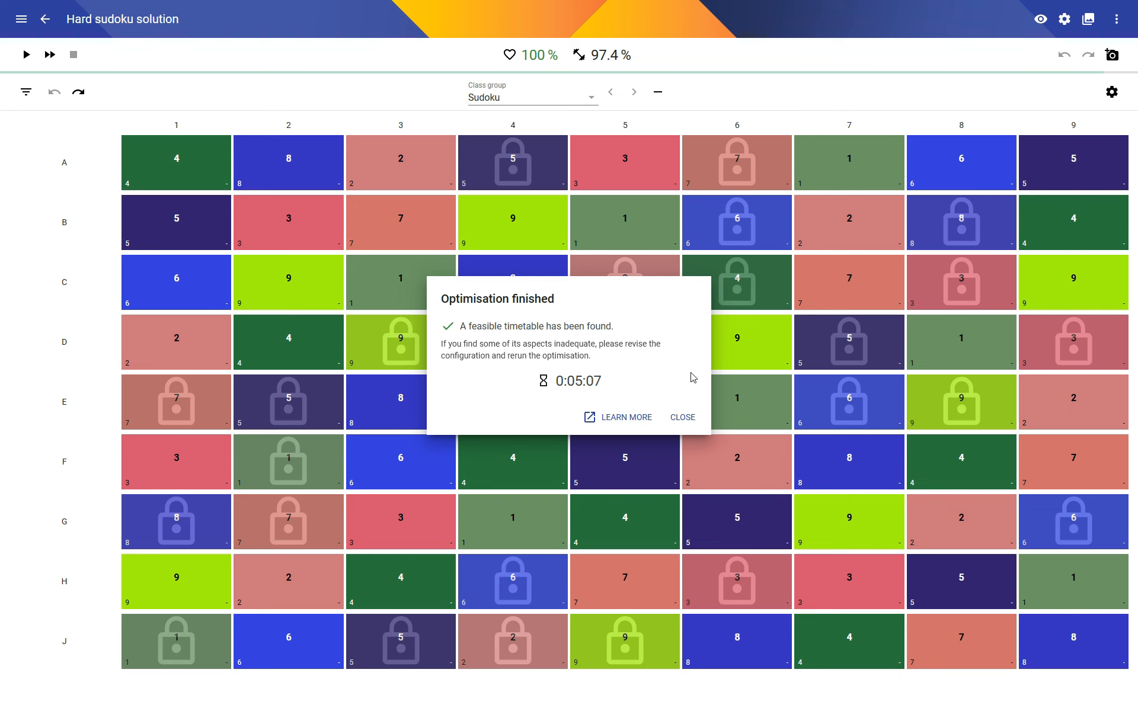
pyautogui.click(684, 415)
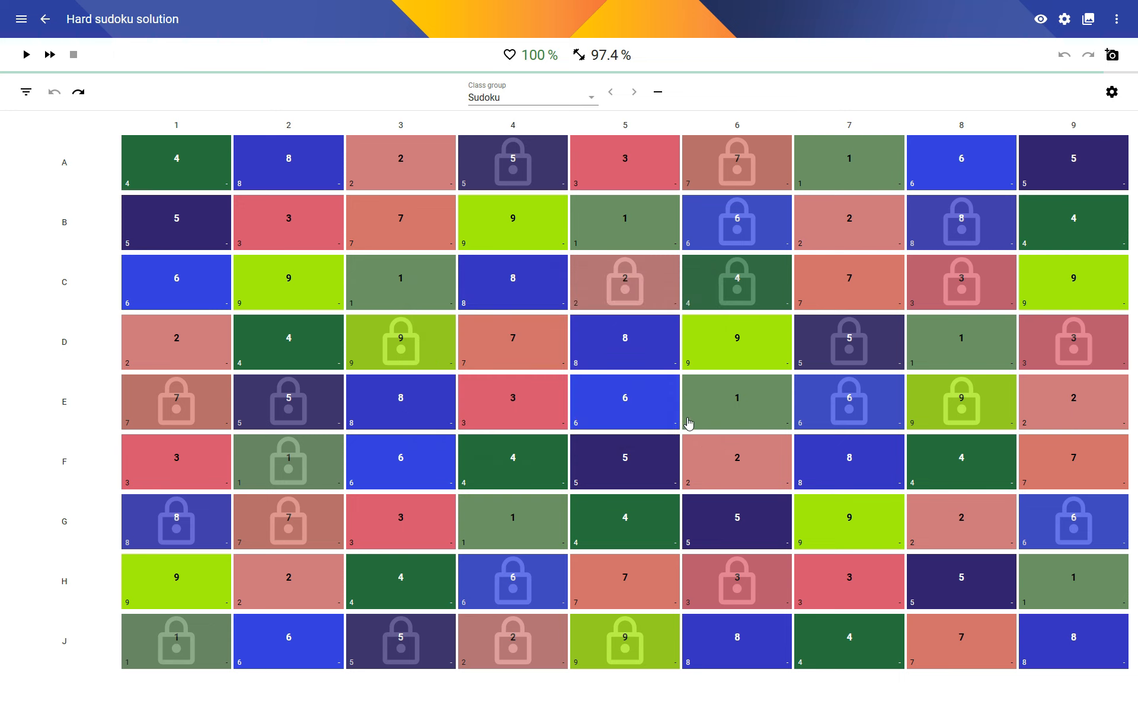
pyautogui.click(589, 70)
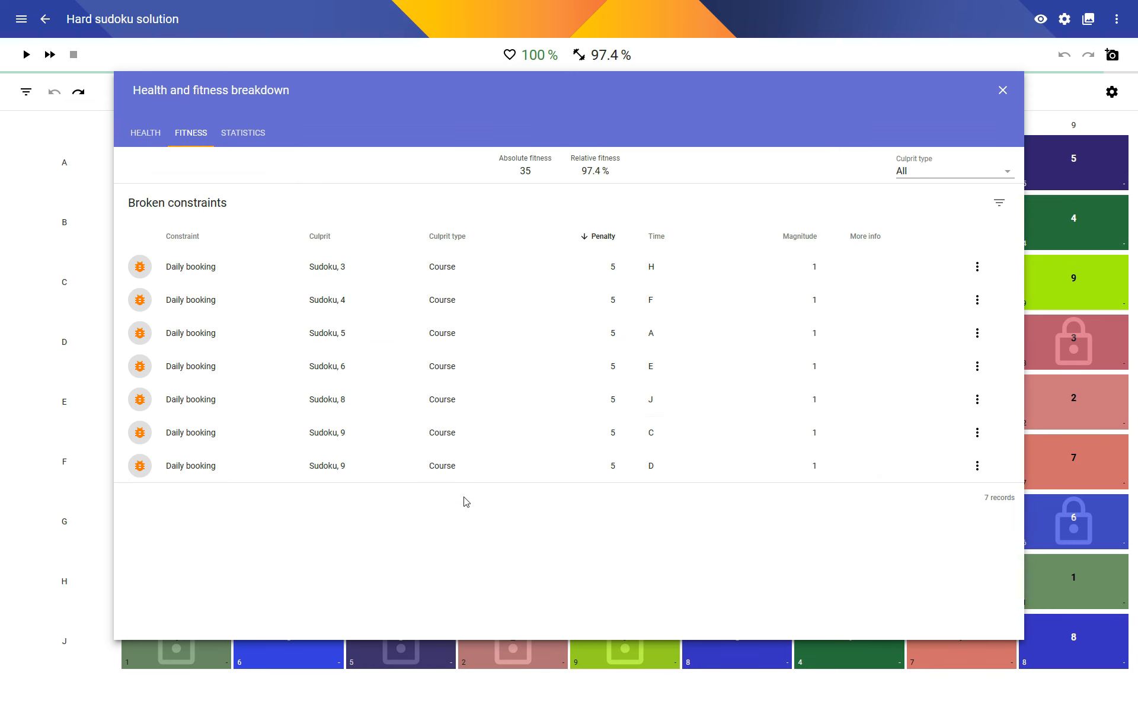
pyautogui.click(1002, 90)
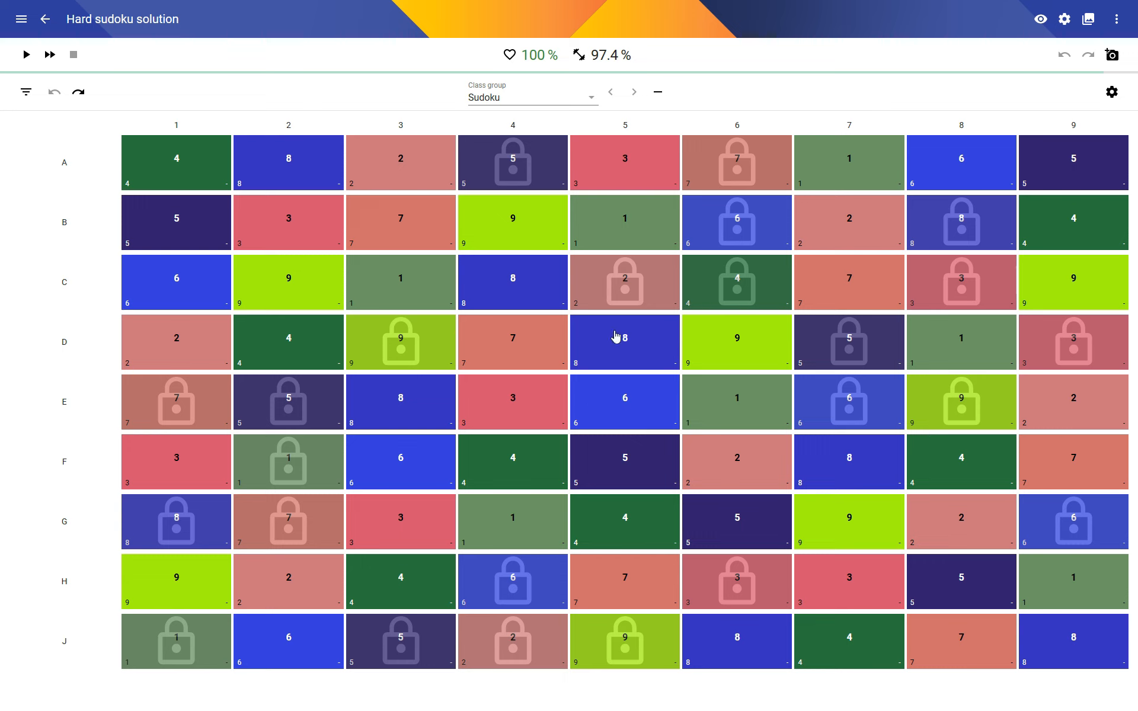
# Step: Unlock the time of the hard puzzle's digits at C5, C6, D3, D7 and E7
pyautogui.click(624, 291)
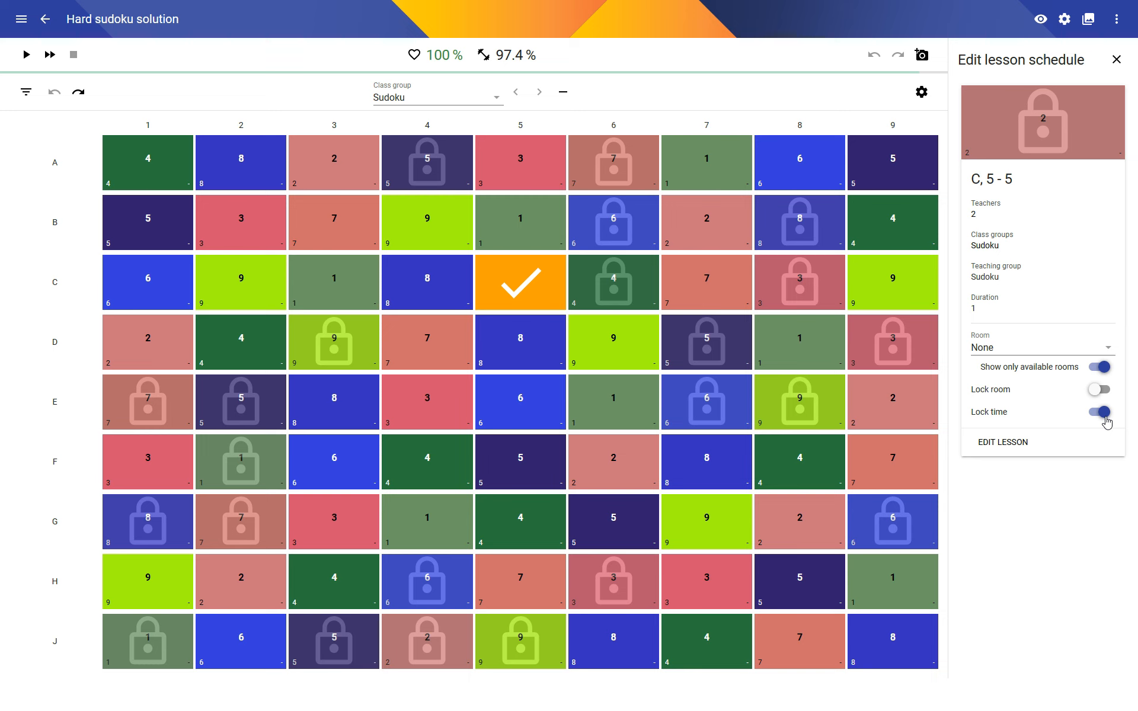
pyautogui.click(1103, 412)
pyautogui.click(633, 289)
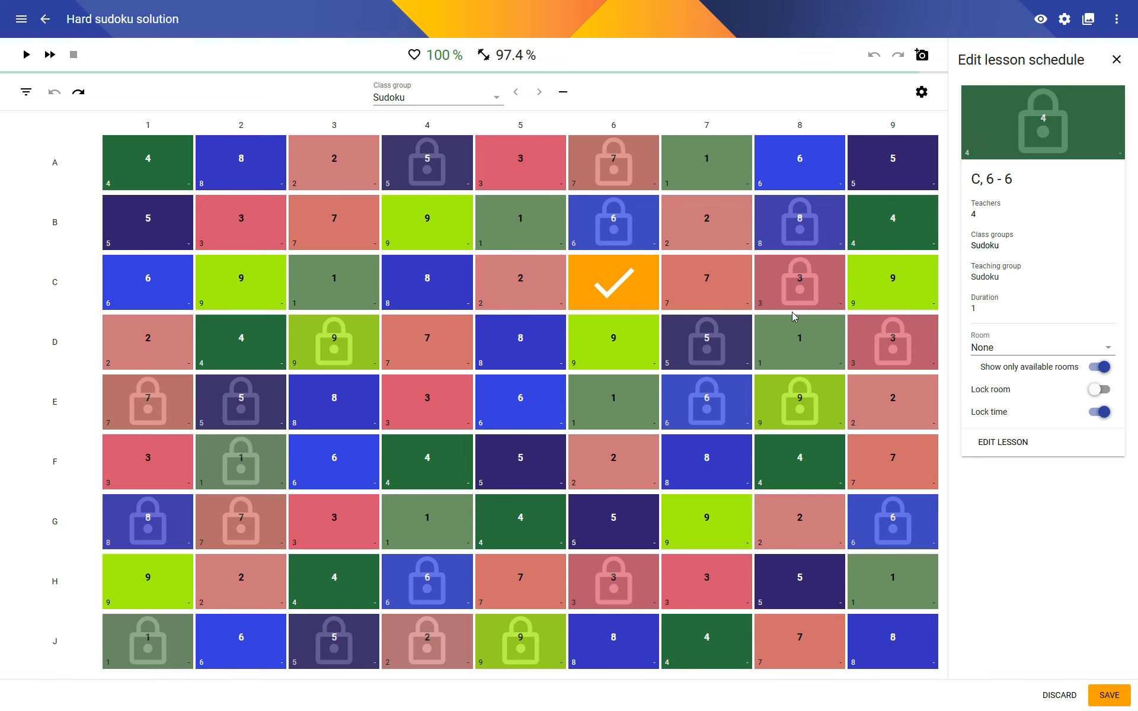
pyautogui.click(1104, 413)
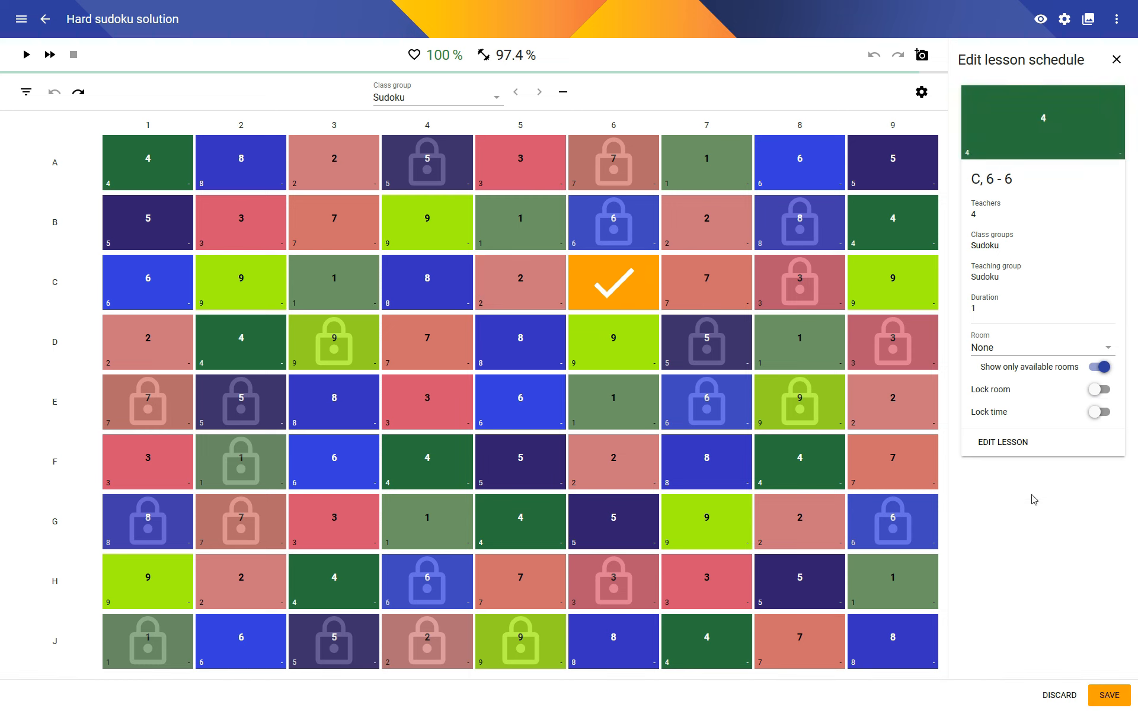
pyautogui.click(330, 350)
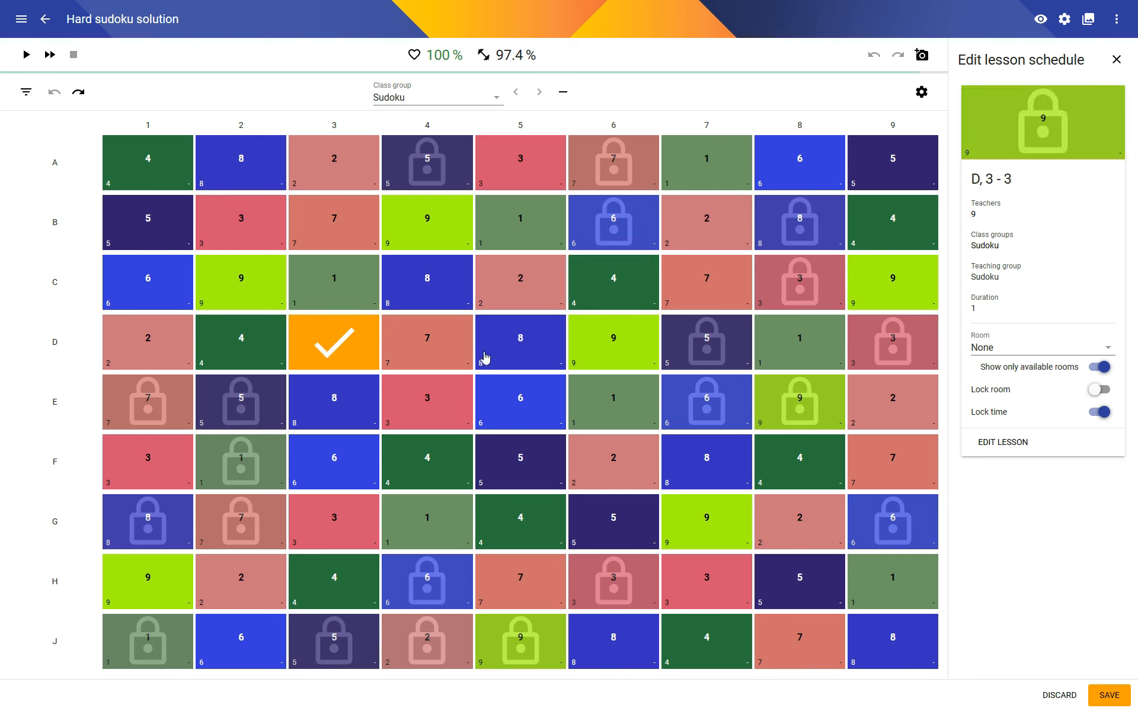
pyautogui.click(1104, 412)
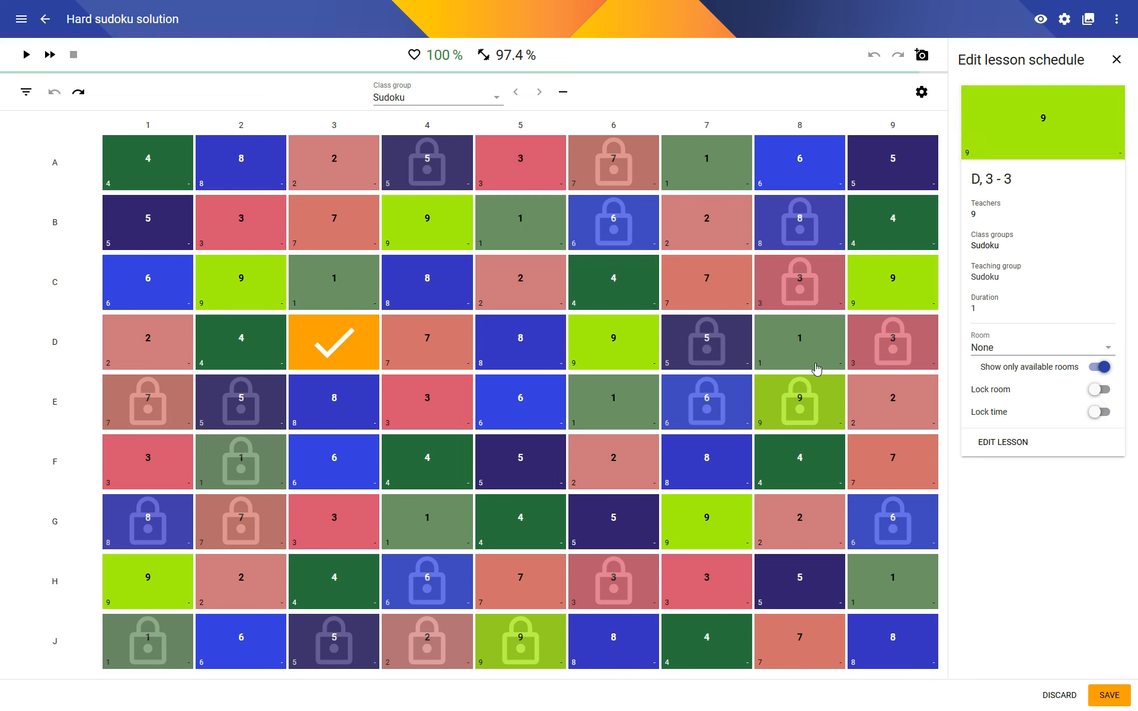
pyautogui.click(713, 348)
pyautogui.click(1104, 412)
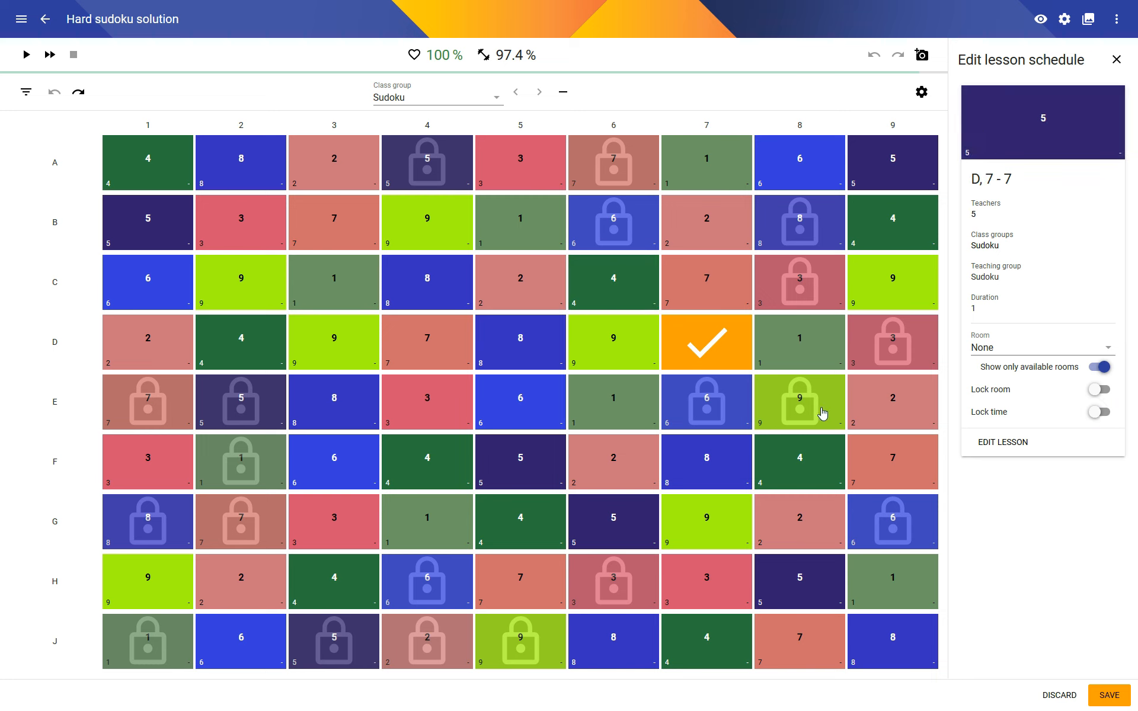
pyautogui.click(705, 405)
pyautogui.click(1101, 412)
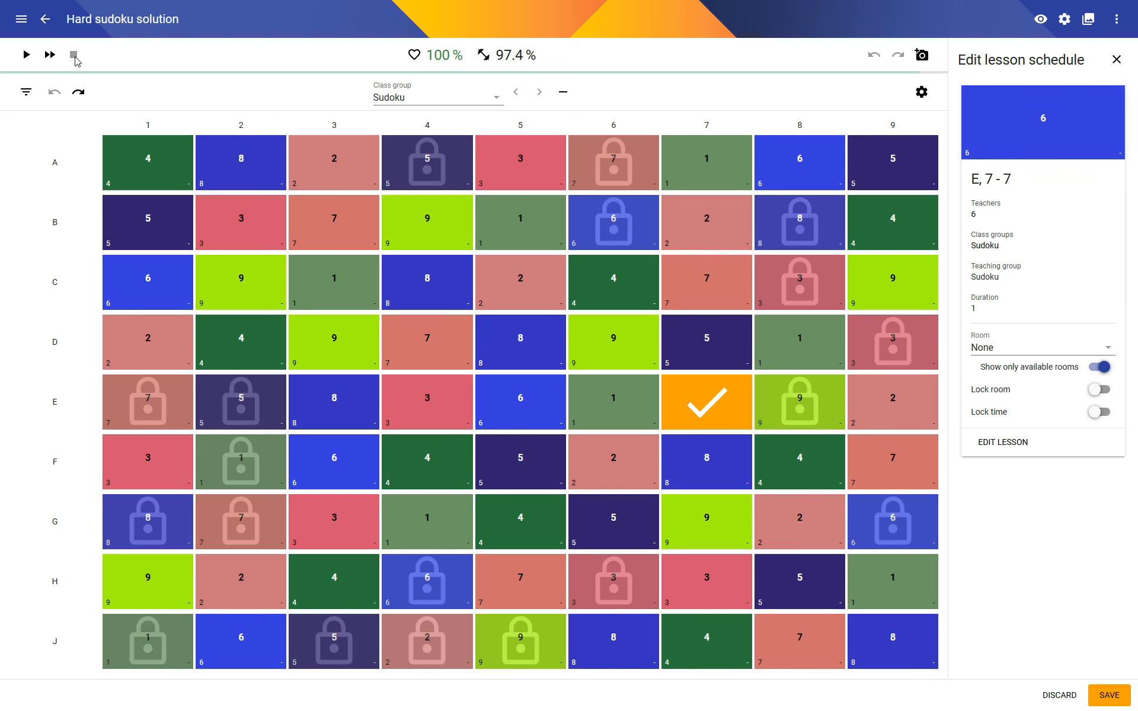
# Step: In the optimisation settings, change the max non-bettering steps of the time random non-ascendent search
pyautogui.click(1064, 19)
pyautogui.scroll(-12, 1029, 463)
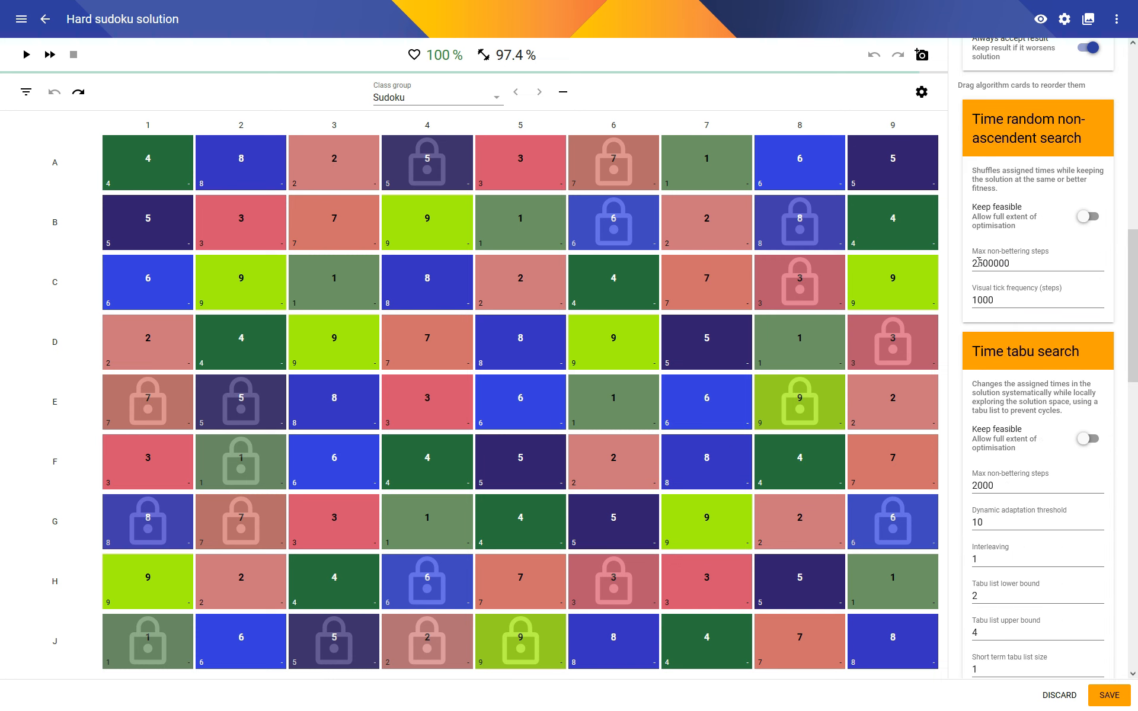
pyautogui.moveTo(978, 261); pyautogui.dragTo(968, 263)
# Step: Reduce the max non-bettering steps of the time tabu search after Kick, and set those of the one before Kick to 1000
pyautogui.scroll(-8, 1067, 388)
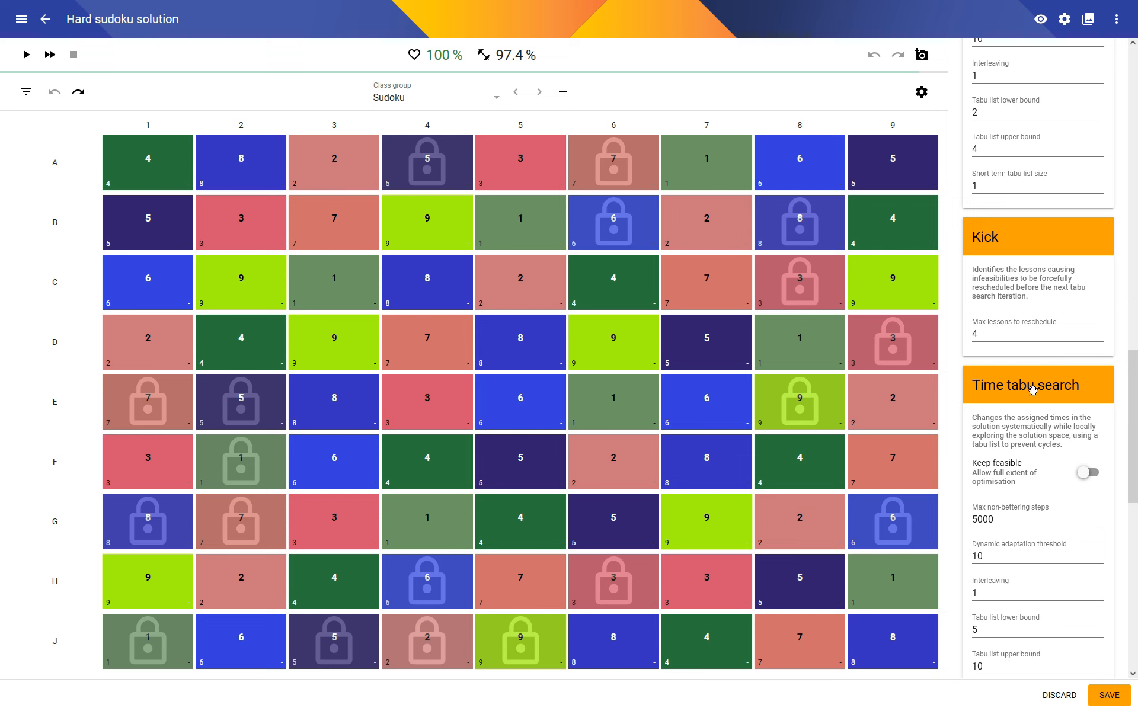
pyautogui.scroll(-2, 1032, 389)
pyautogui.moveTo(981, 400); pyautogui.dragTo(971, 399)
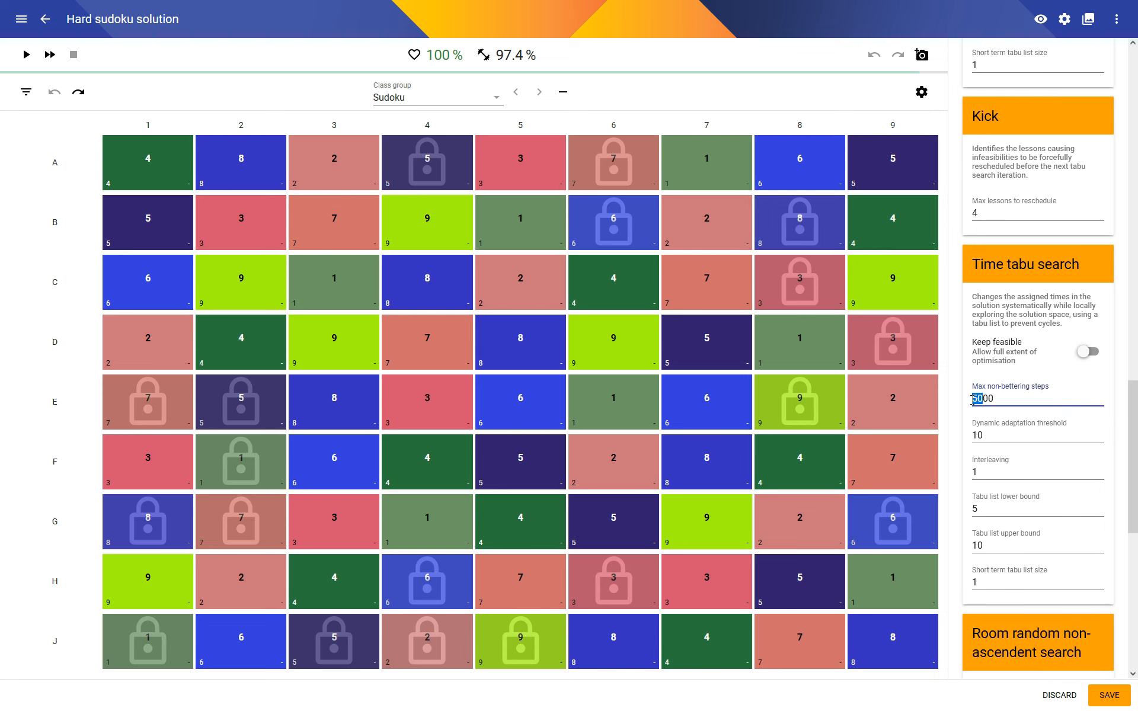
pyautogui.write('2')
pyautogui.scroll(5, 1034, 225)
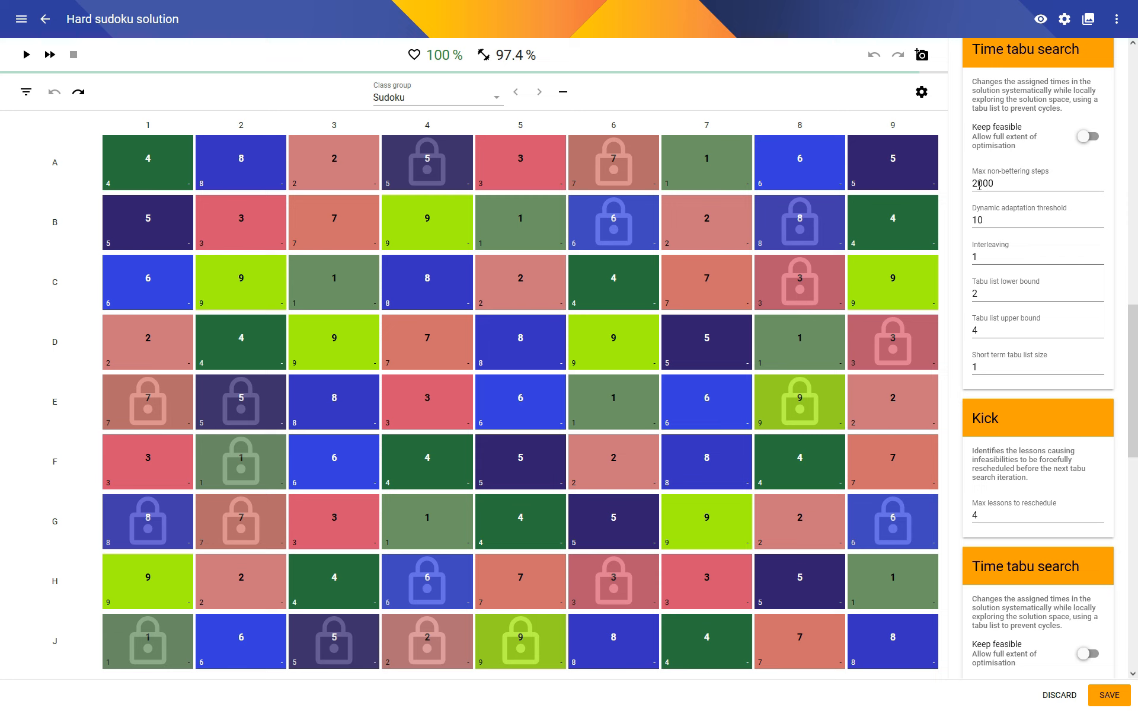
pyautogui.moveTo(979, 185); pyautogui.dragTo(971, 185)
# Step: Run the optimisation with the five digits unlocked and review the fitness breakdown during the run
pyautogui.click(26, 54)
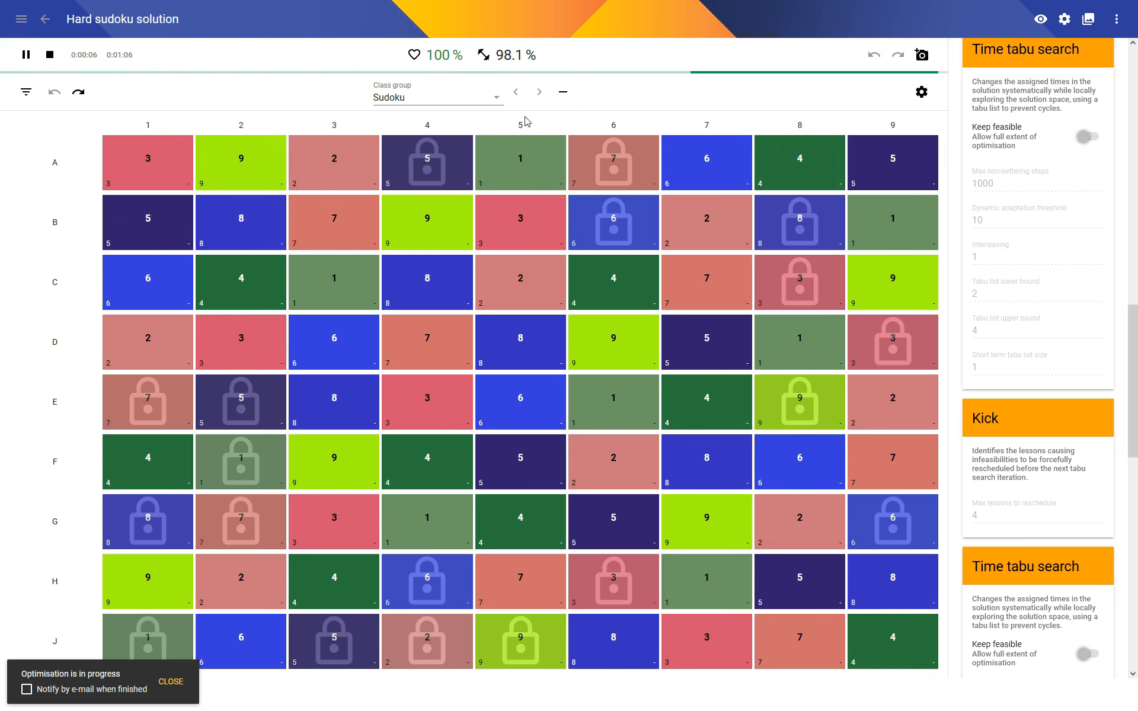
pyautogui.click(483, 55)
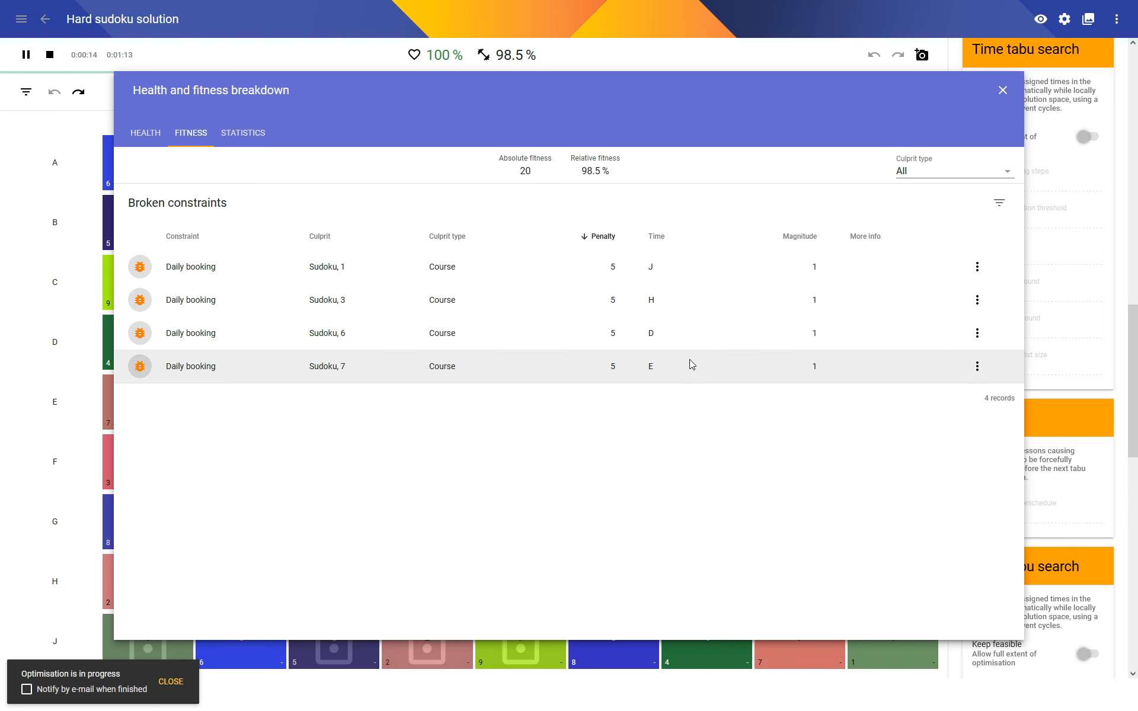
pyautogui.click(1002, 94)
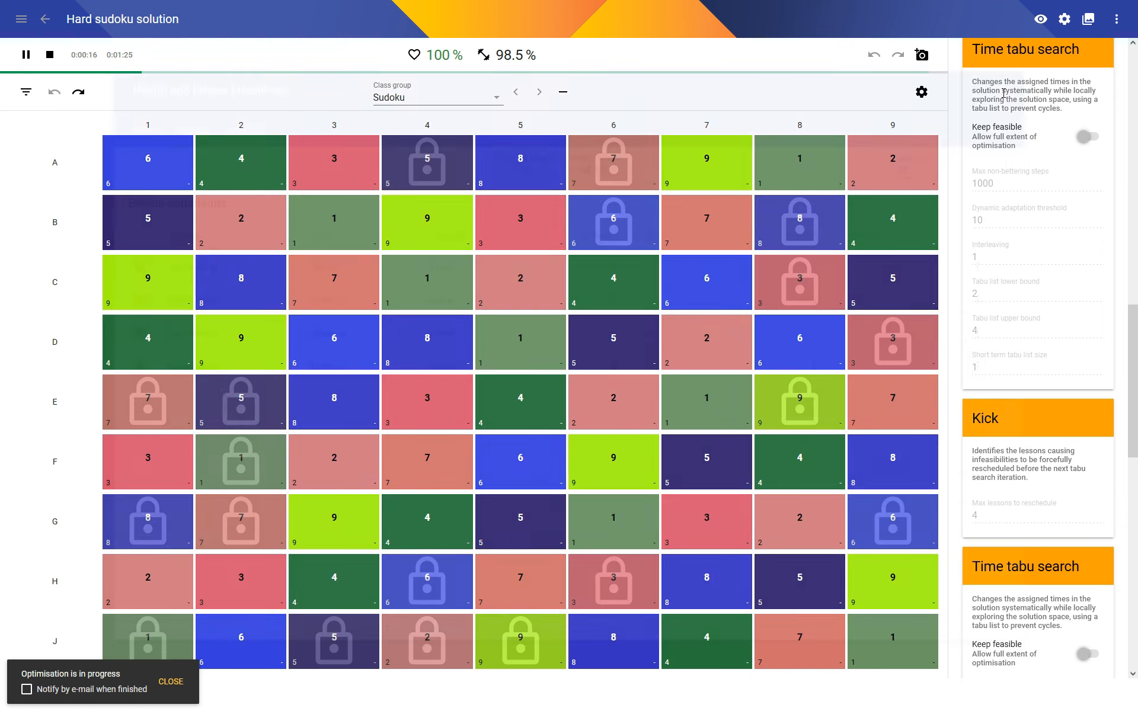
# Step: Close the optimisation settings to give the timetable grid the full width
pyautogui.moveTo(1132, 322); pyautogui.dragTo(1135, 77)
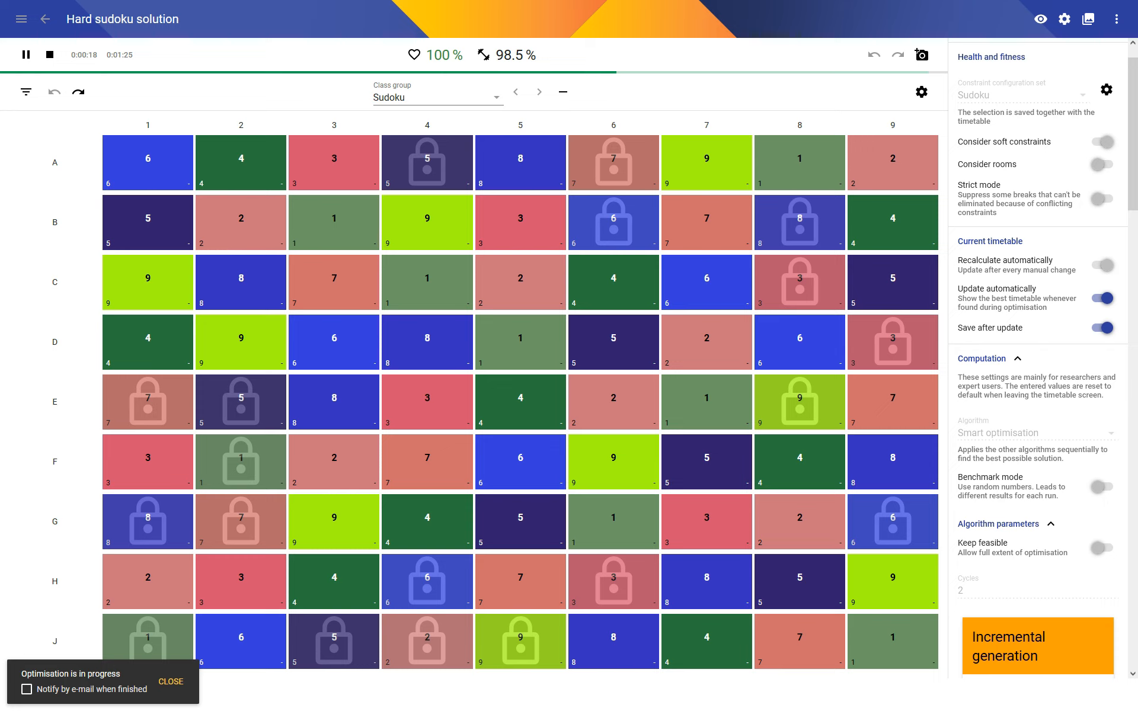
pyautogui.scroll(2, 1135, 122)
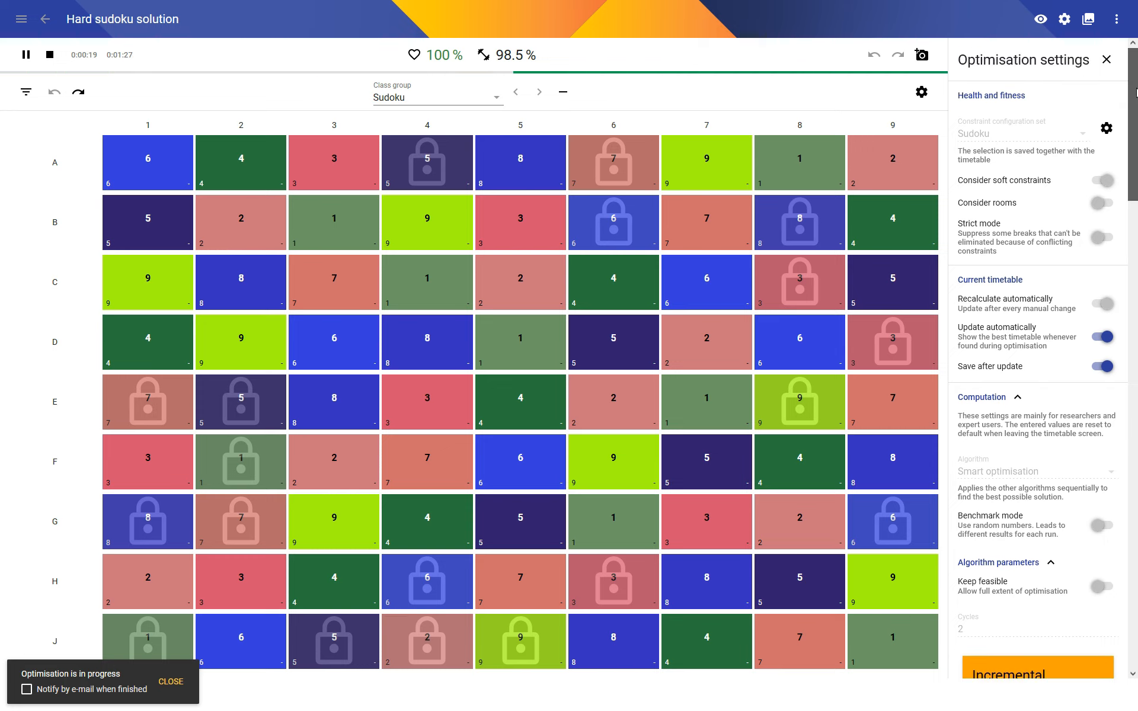
pyautogui.click(1111, 57)
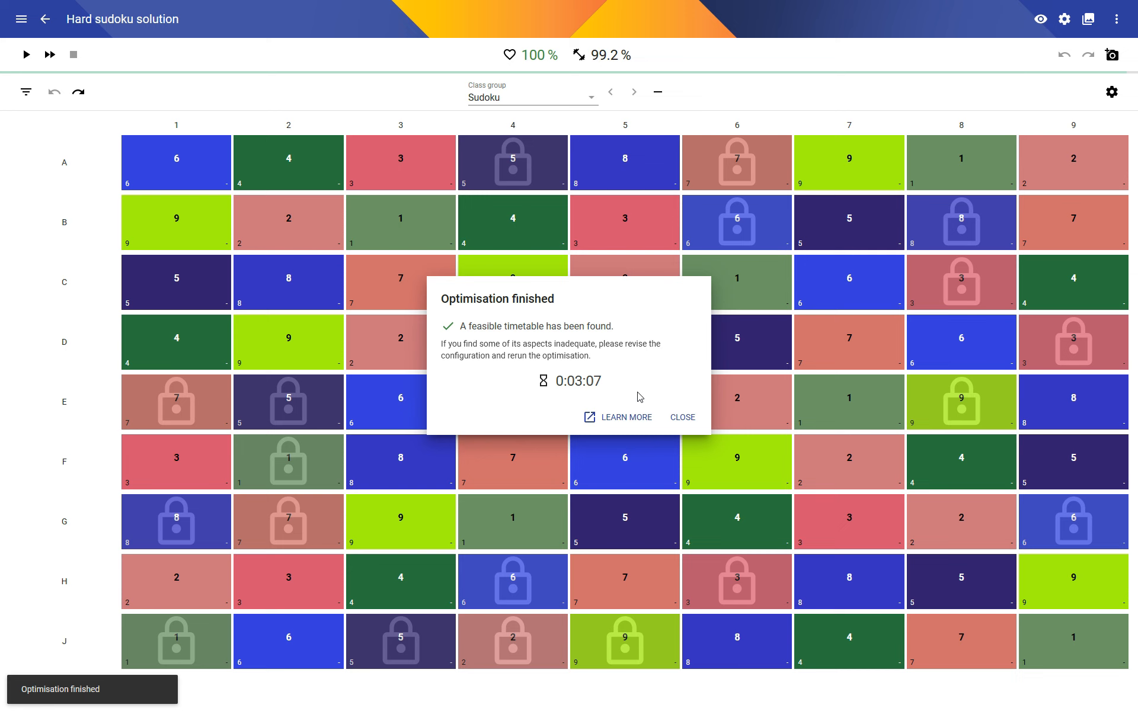
# Step: Dismiss the finished optimisation's summary and check the remaining broken constraints in the fitness breakdown
pyautogui.click(686, 419)
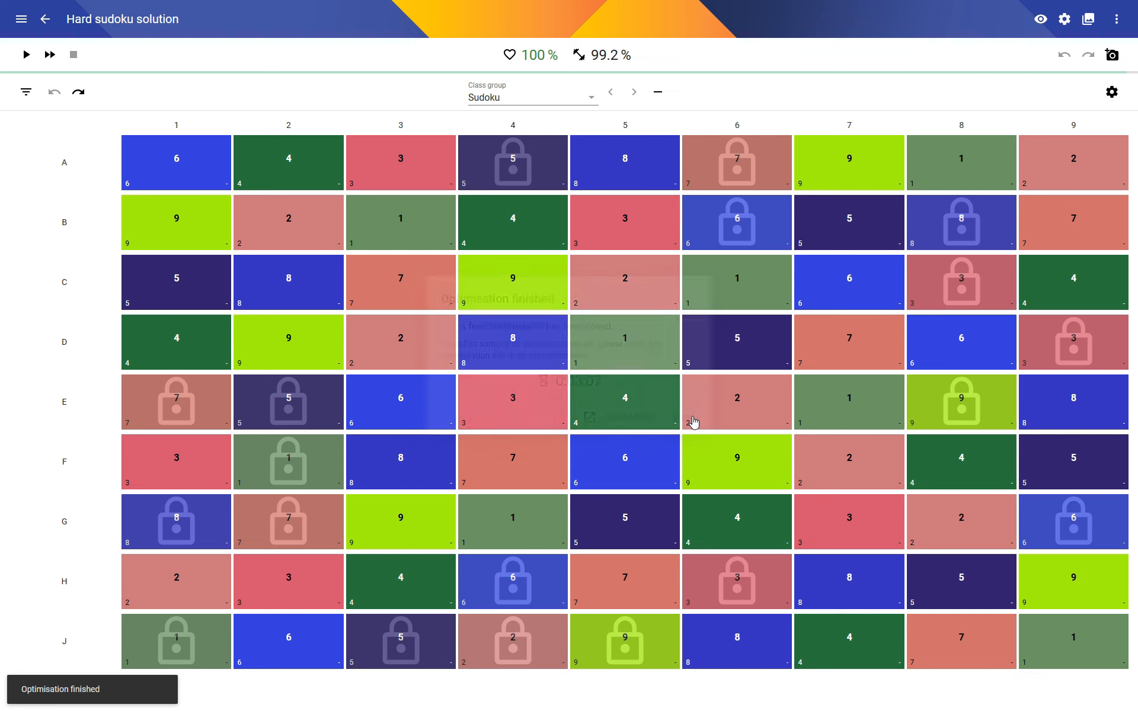
pyautogui.click(576, 53)
pyautogui.click(1001, 92)
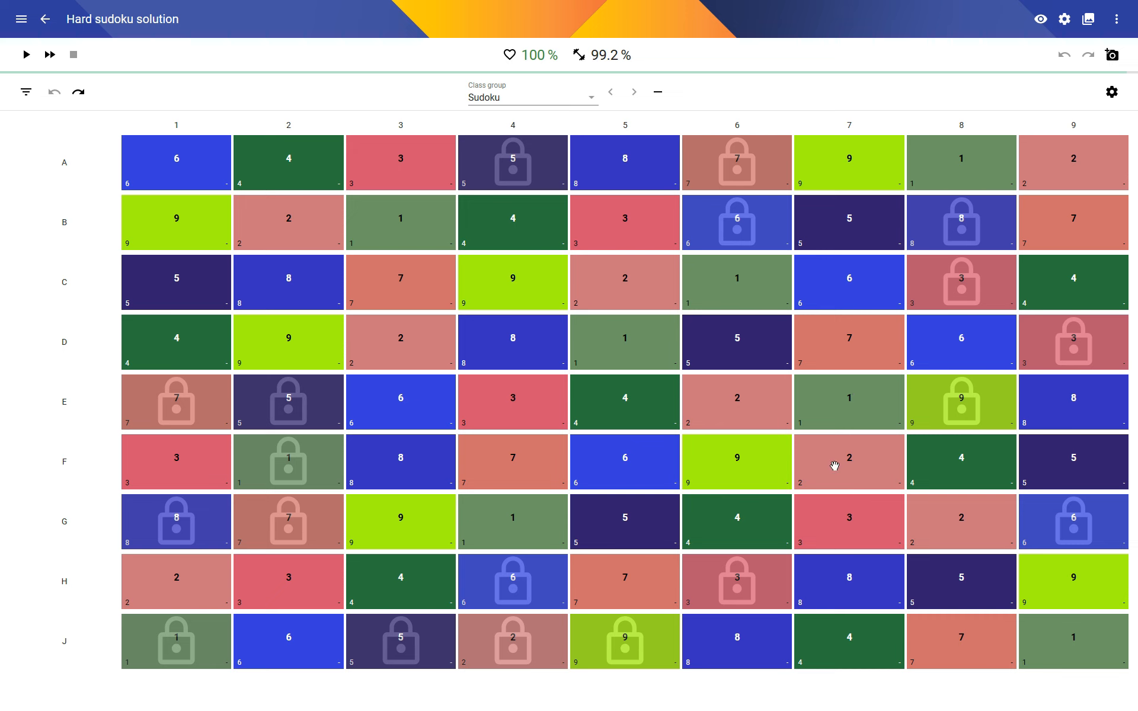
# Step: Unlock the time of the 3 at H6 and rerun the optimisation
pyautogui.click(736, 584)
pyautogui.click(1095, 412)
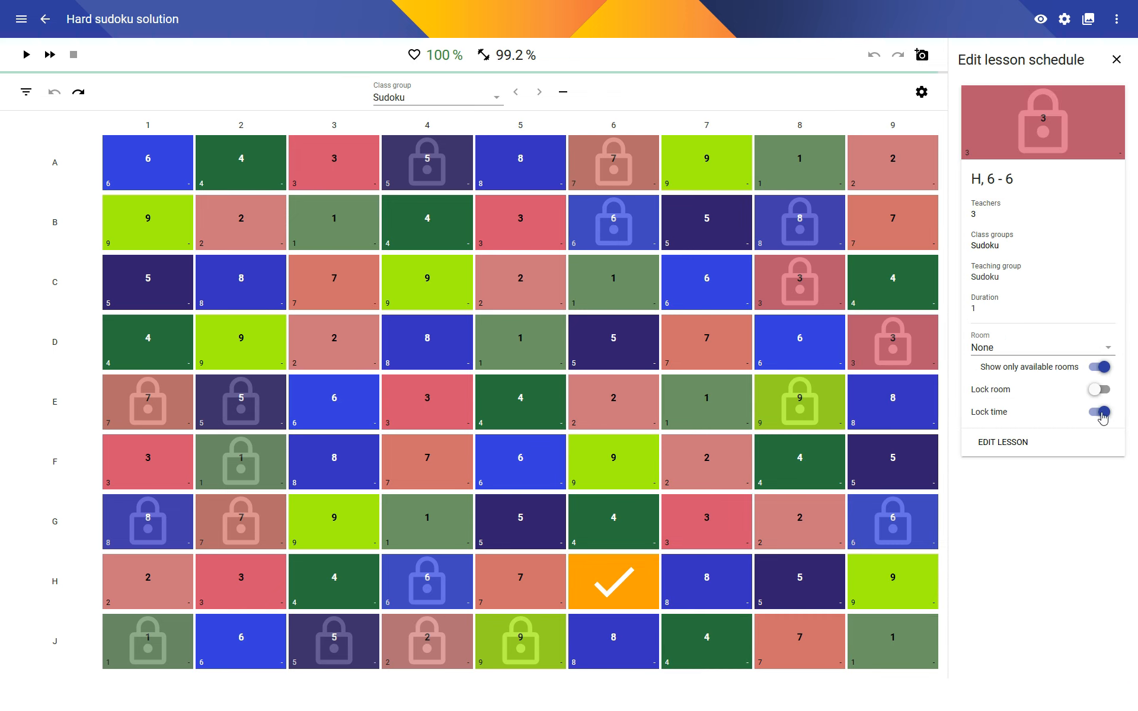
pyautogui.click(22, 58)
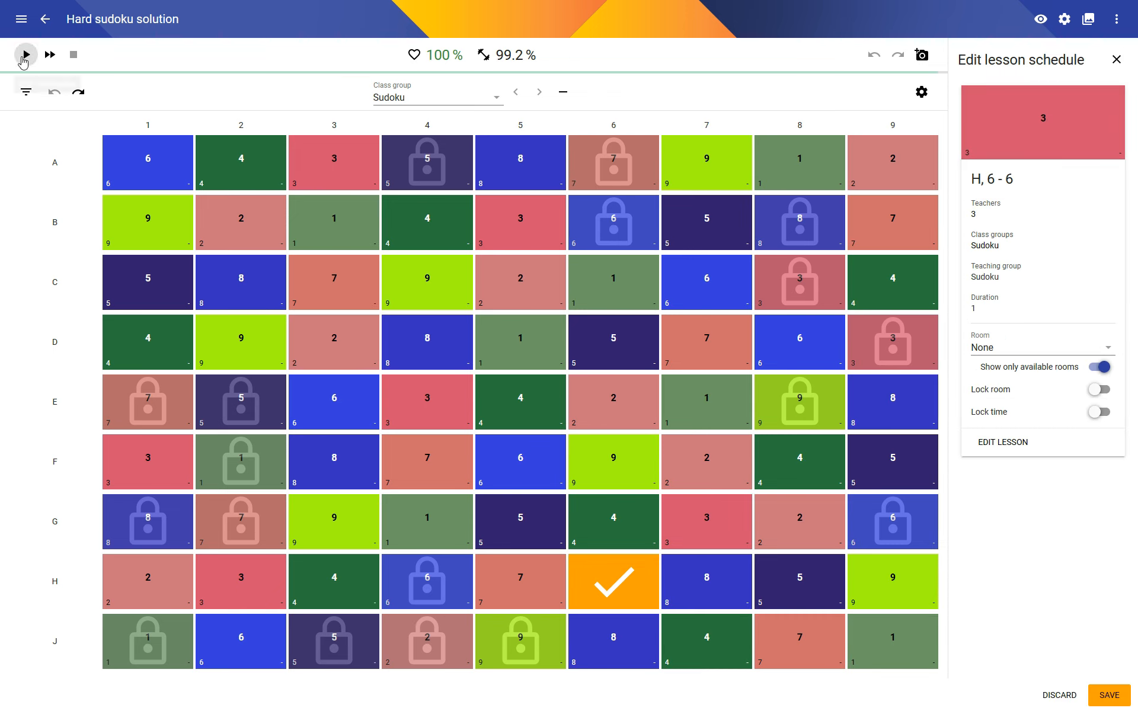
pyautogui.click(1116, 59)
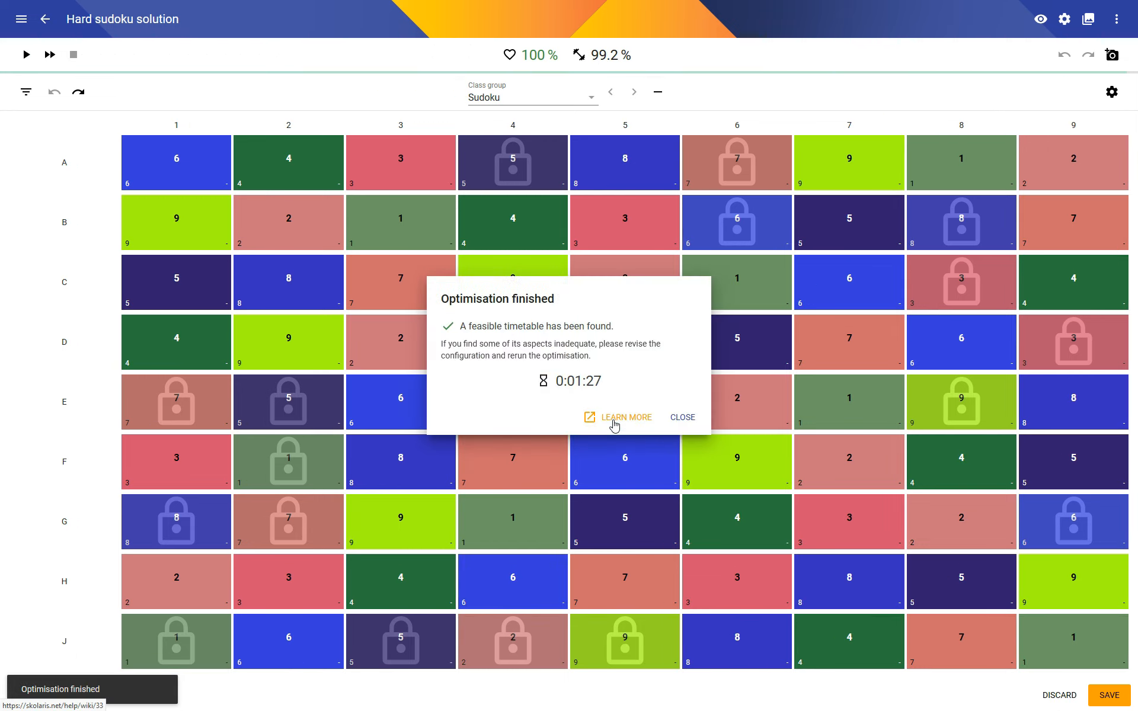
# Step: Save the hard sudoku timetable and return to the list of timetables
pyautogui.click(683, 418)
pyautogui.click(1108, 695)
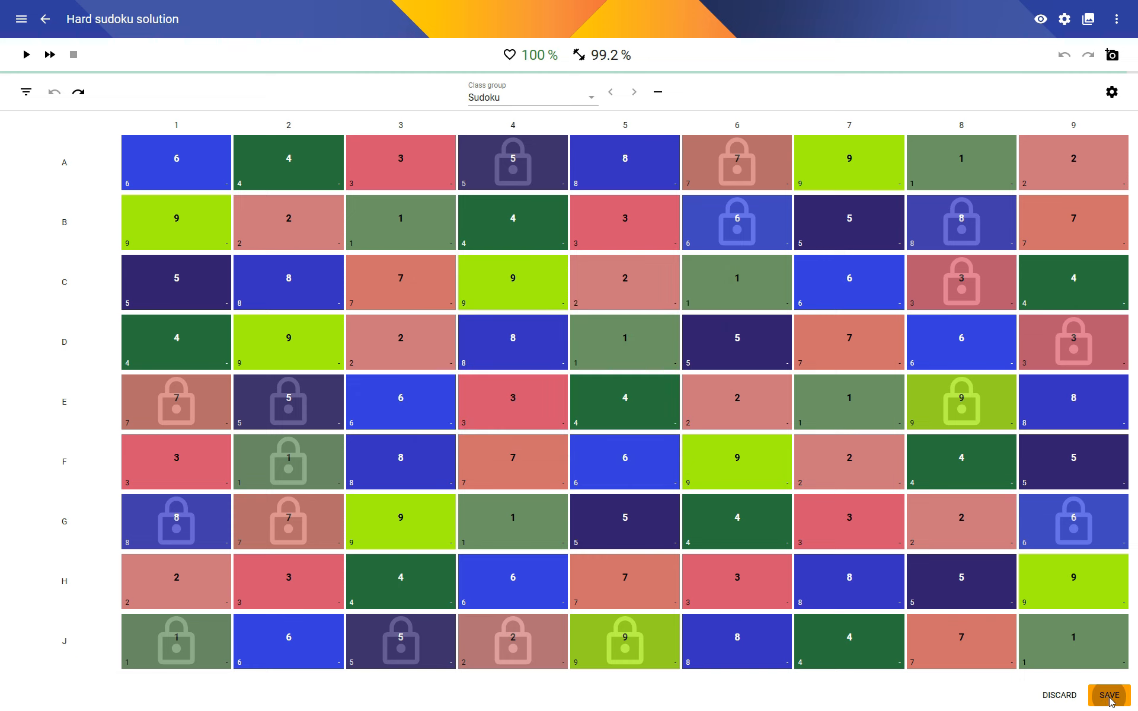
pyautogui.click(44, 21)
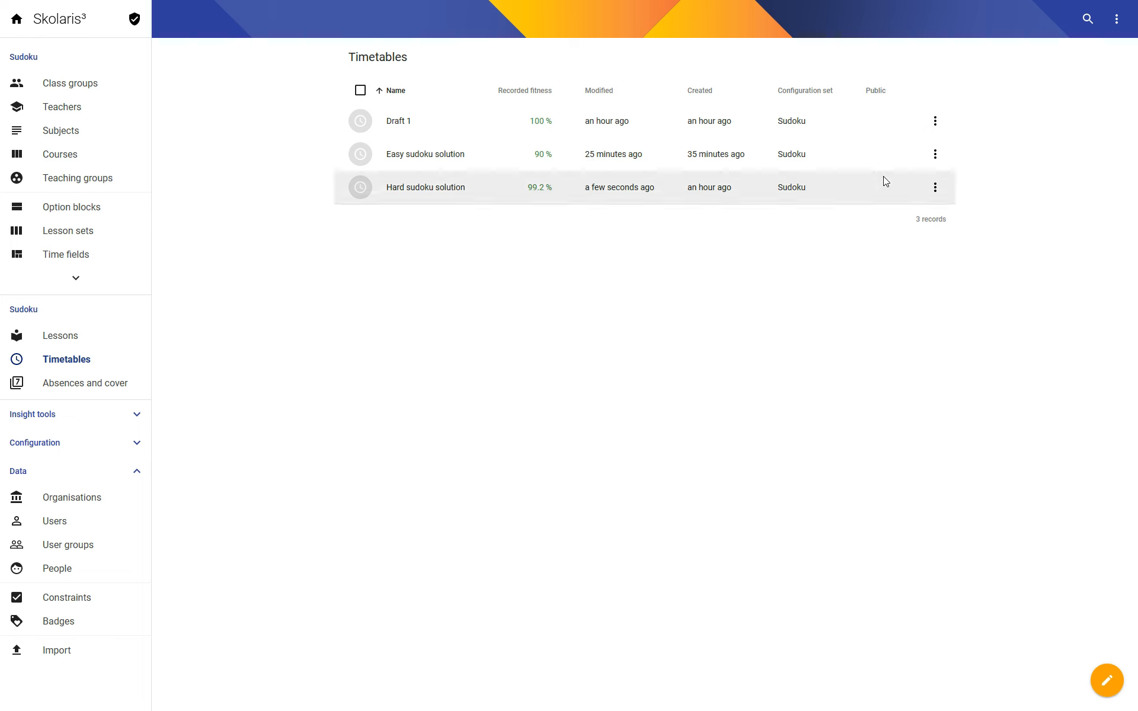
# Step: Create an empty timetable named "Medium sudoku solution" without using the wizard
pyautogui.click(1116, 19)
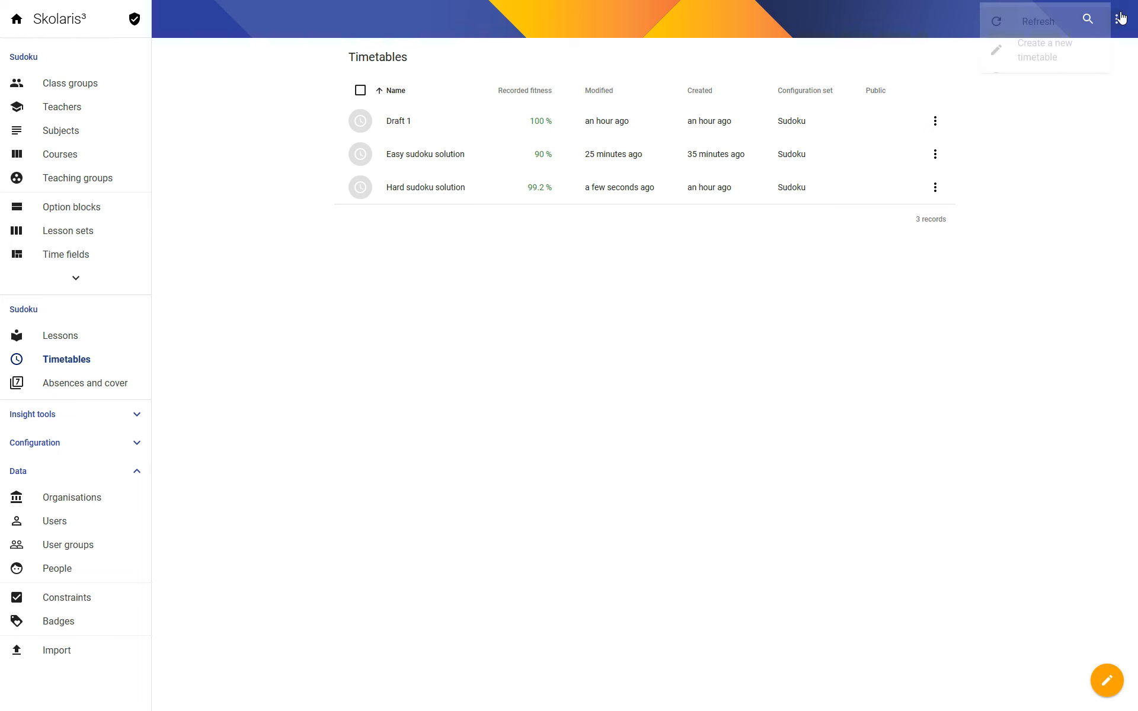
pyautogui.click(1031, 54)
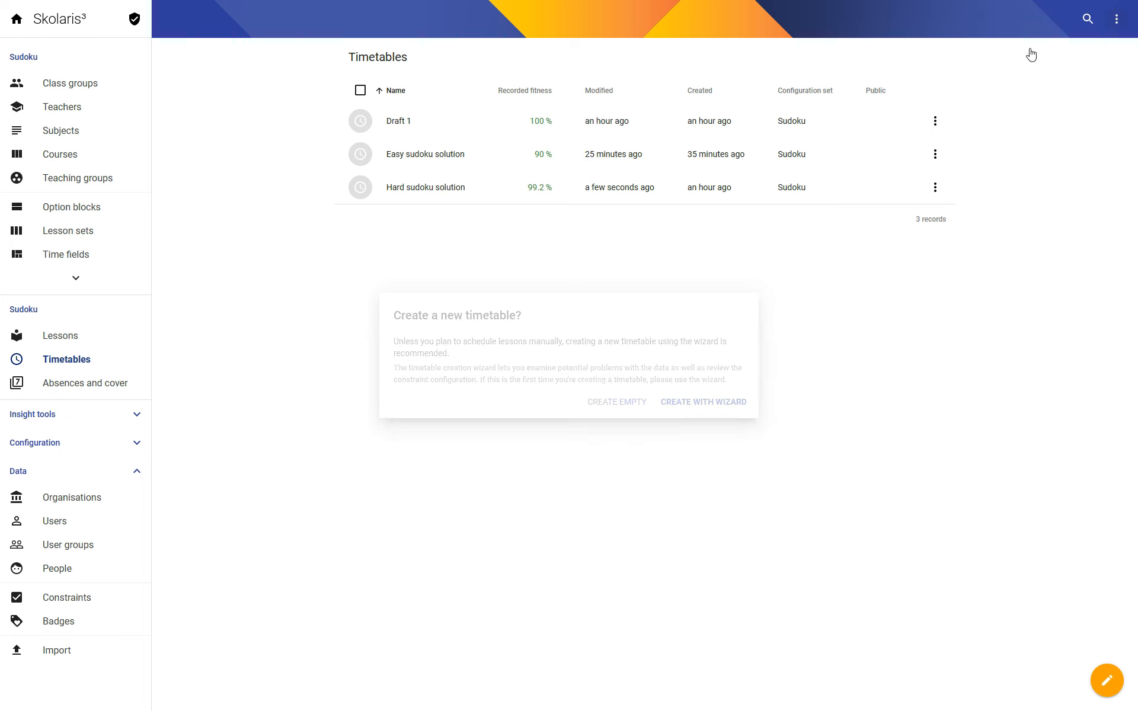
pyautogui.click(615, 404)
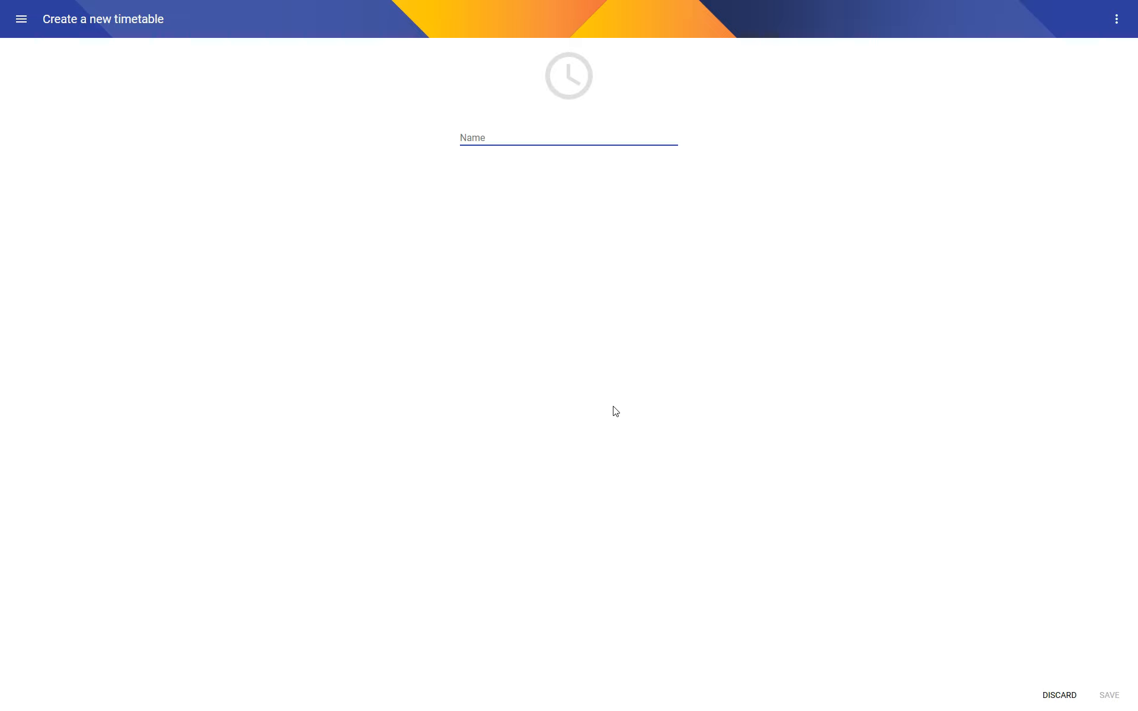
pyautogui.write('Medium sudoku solution')
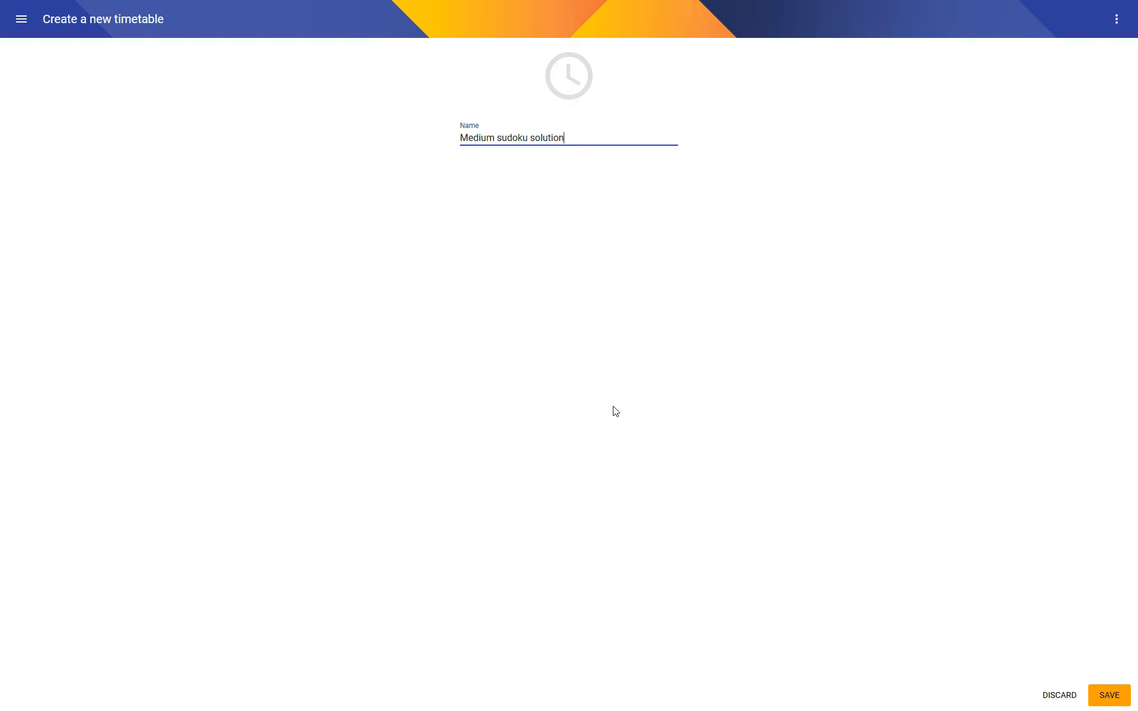
pyautogui.press('Return')
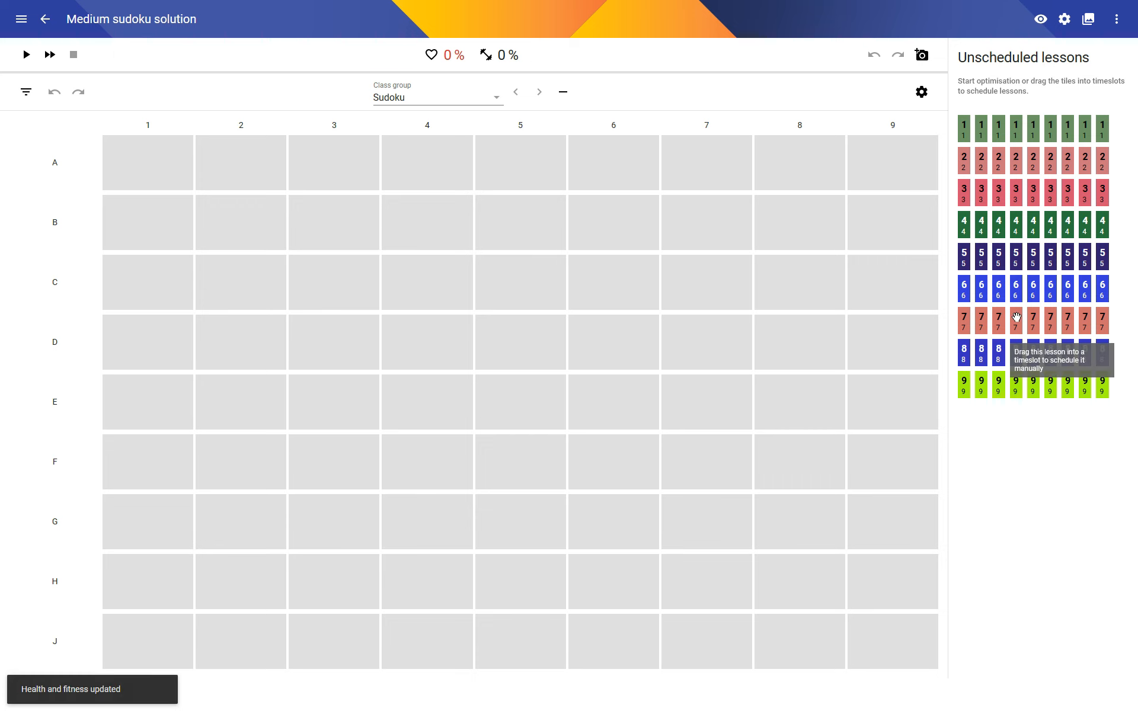
# Step: Place the medium puzzle's given digits, including a 7 at A2 and a 4 at B3, and lock the time of the 6 at J4
pyautogui.moveTo(1016, 318); pyautogui.dragTo(240, 160)
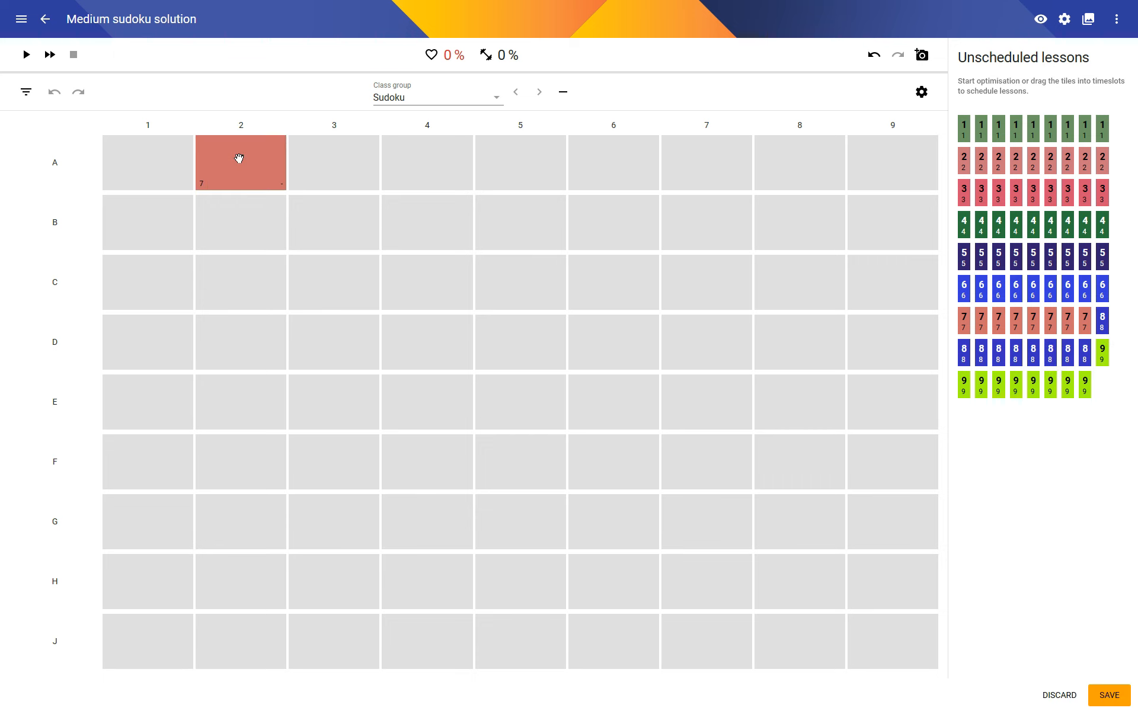
pyautogui.moveTo(965, 228); pyautogui.dragTo(326, 235)
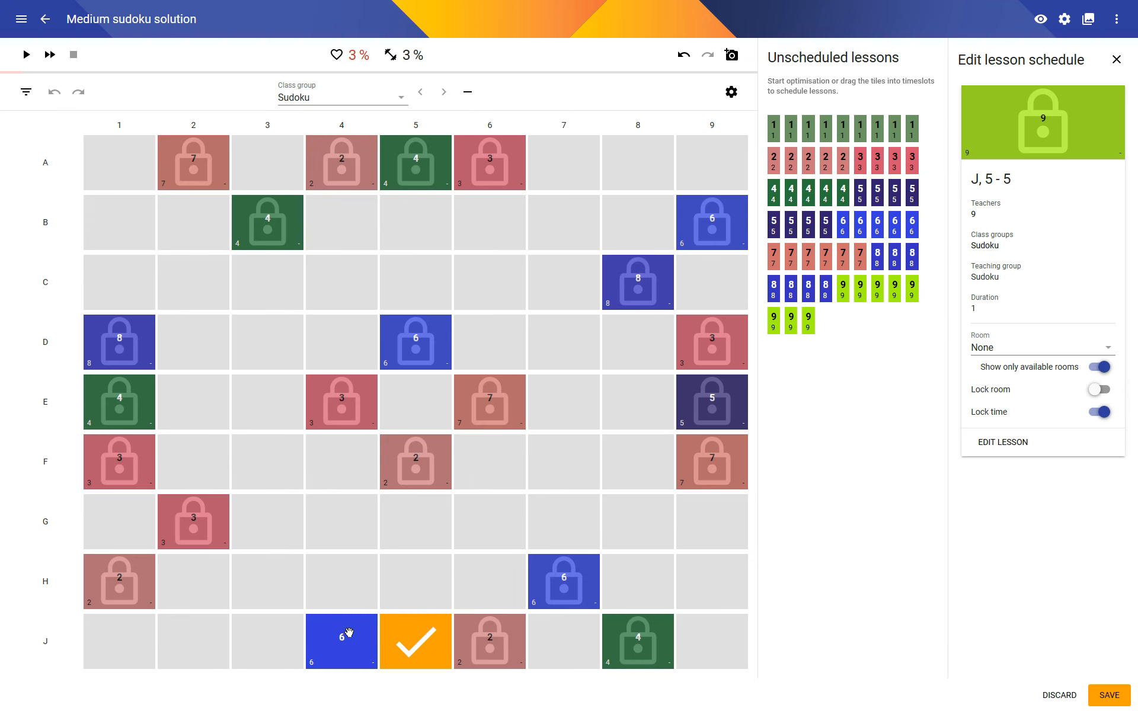
pyautogui.click(348, 633)
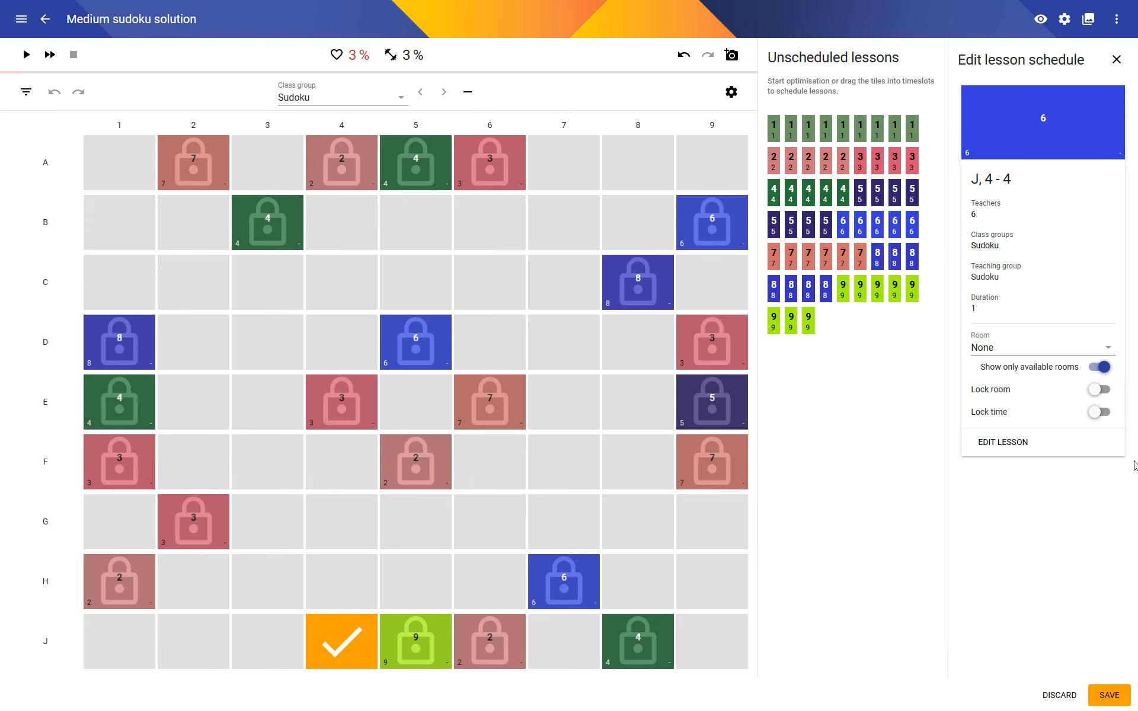
pyautogui.click(1099, 413)
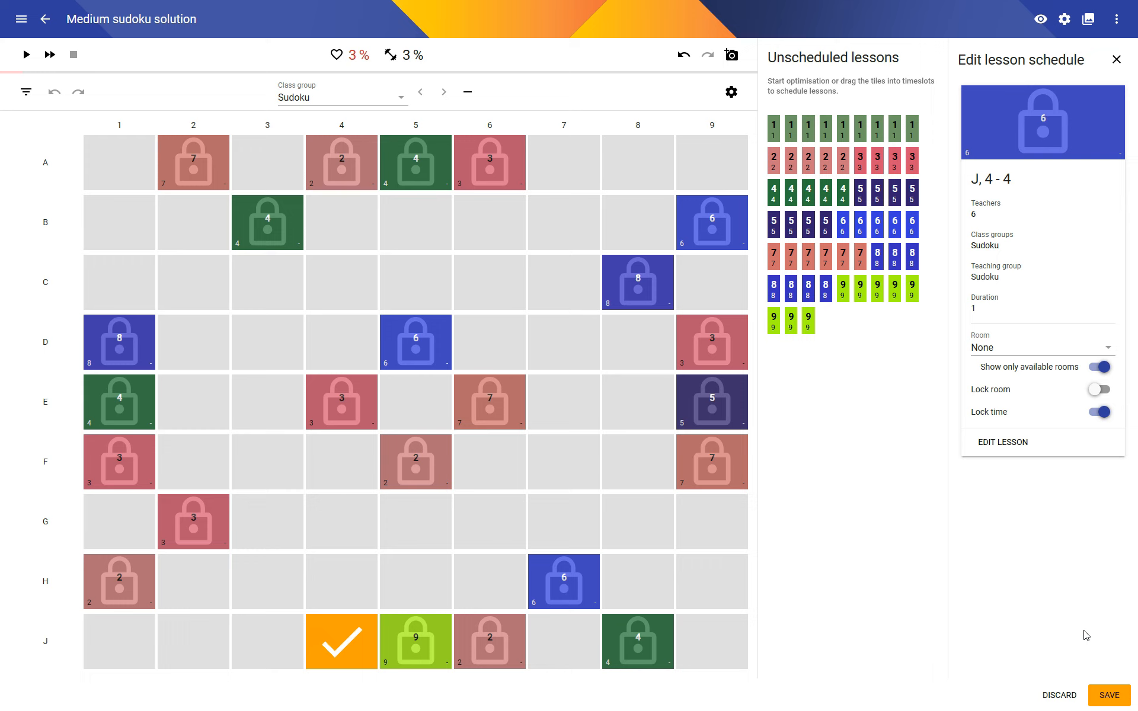
# Step: Save the medium sudoku timetable and clone it from the list of timetables
pyautogui.click(1108, 695)
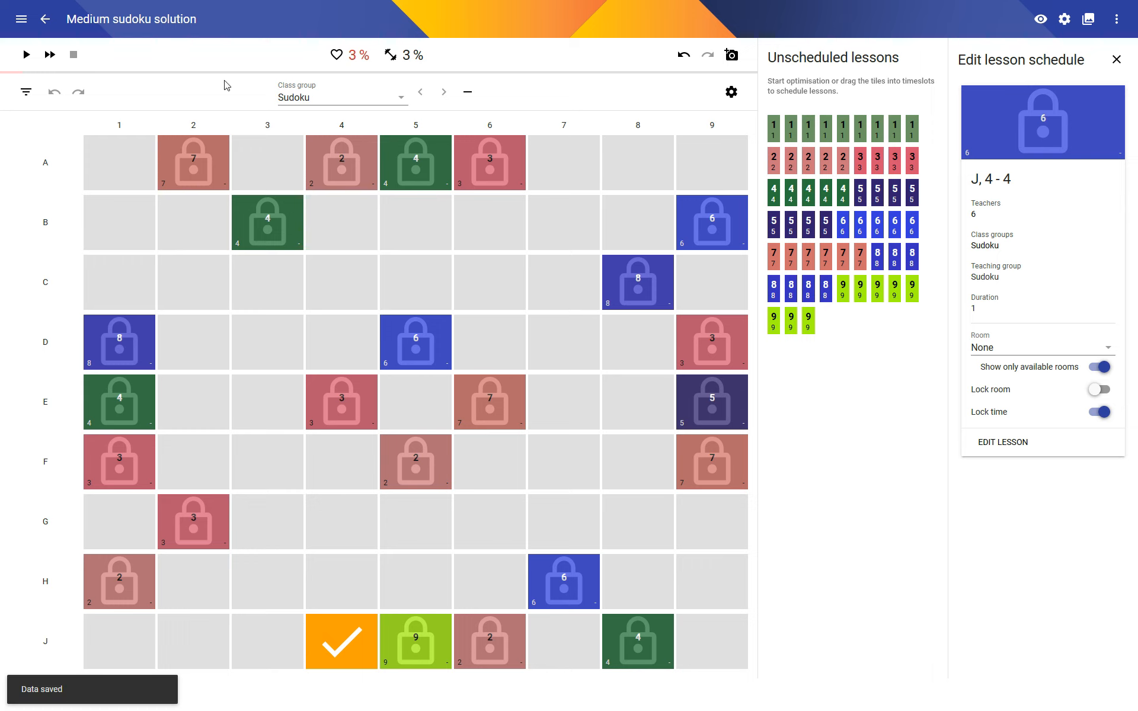
pyautogui.click(46, 22)
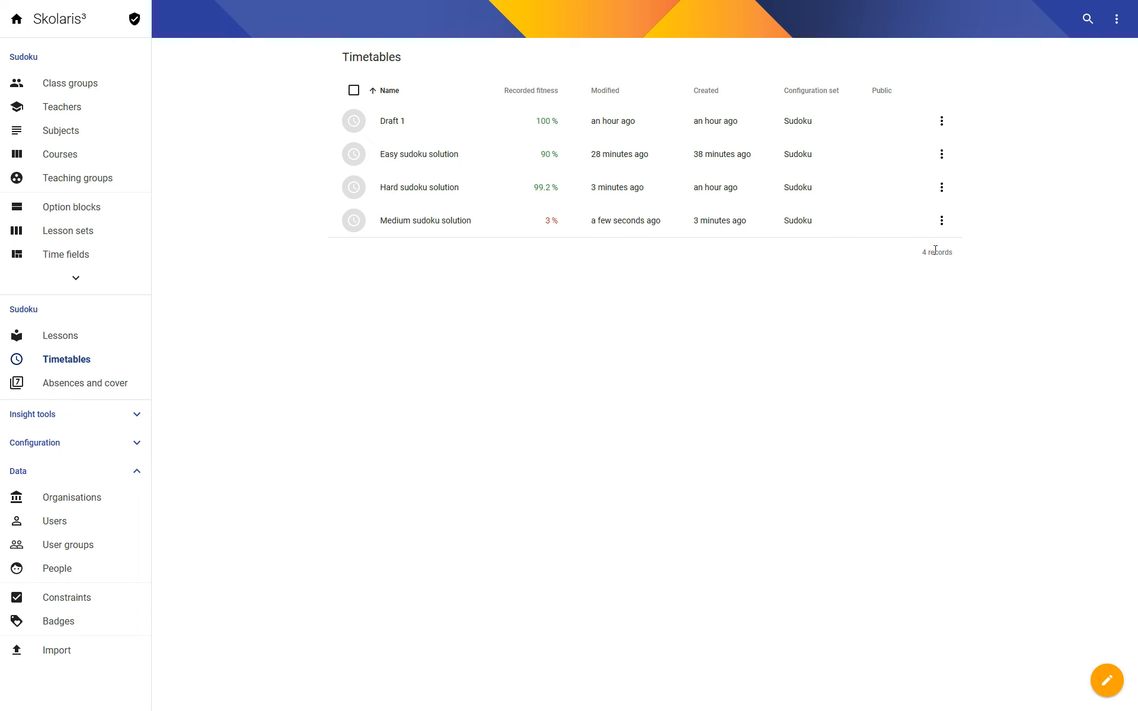
pyautogui.click(942, 221)
pyautogui.click(837, 229)
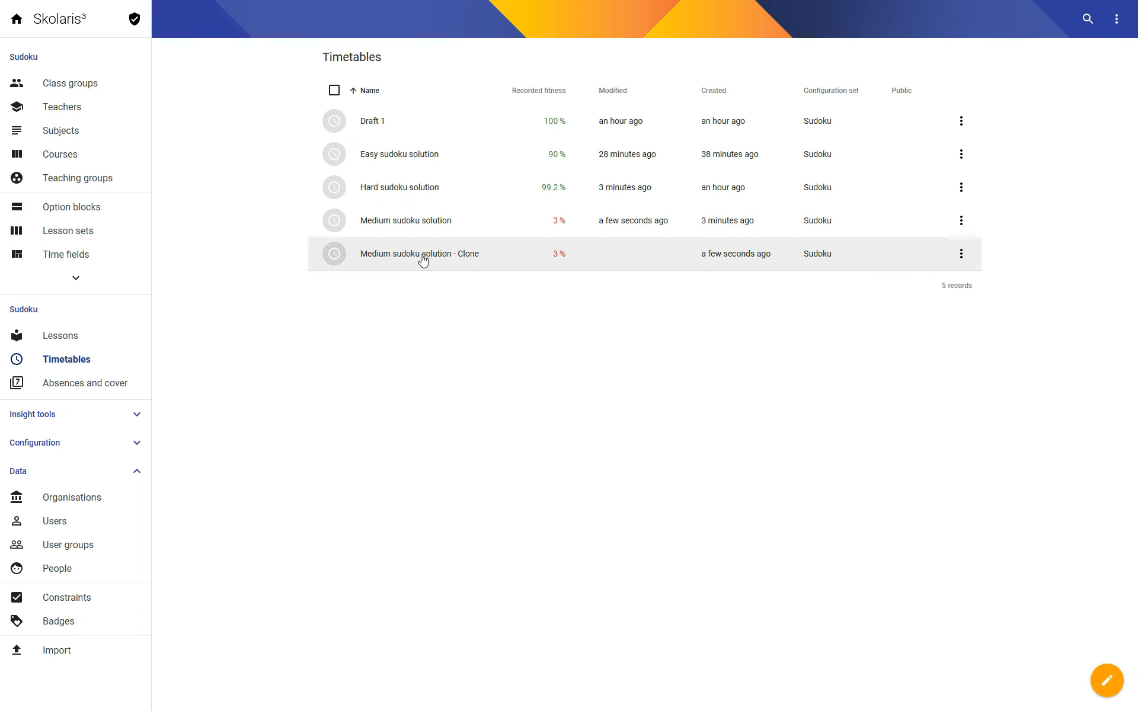
# Step: Run the optimisation on the cloned medium sudoku timetable and return to the list of timetables
pyautogui.click(423, 254)
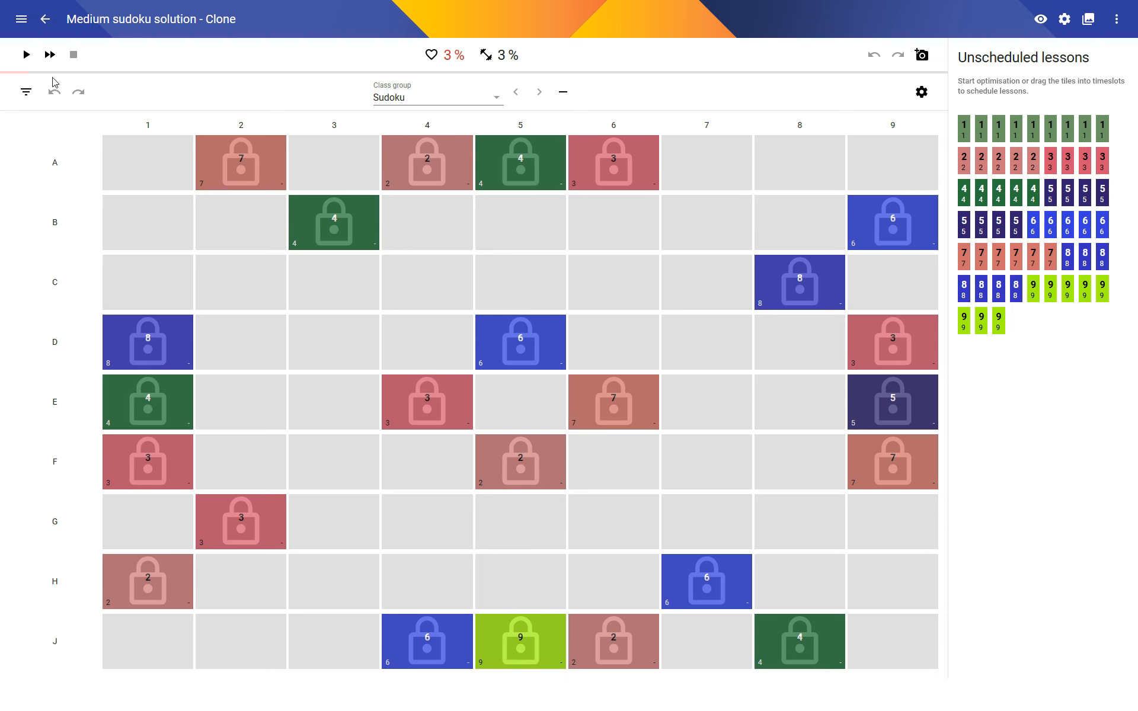
pyautogui.click(26, 54)
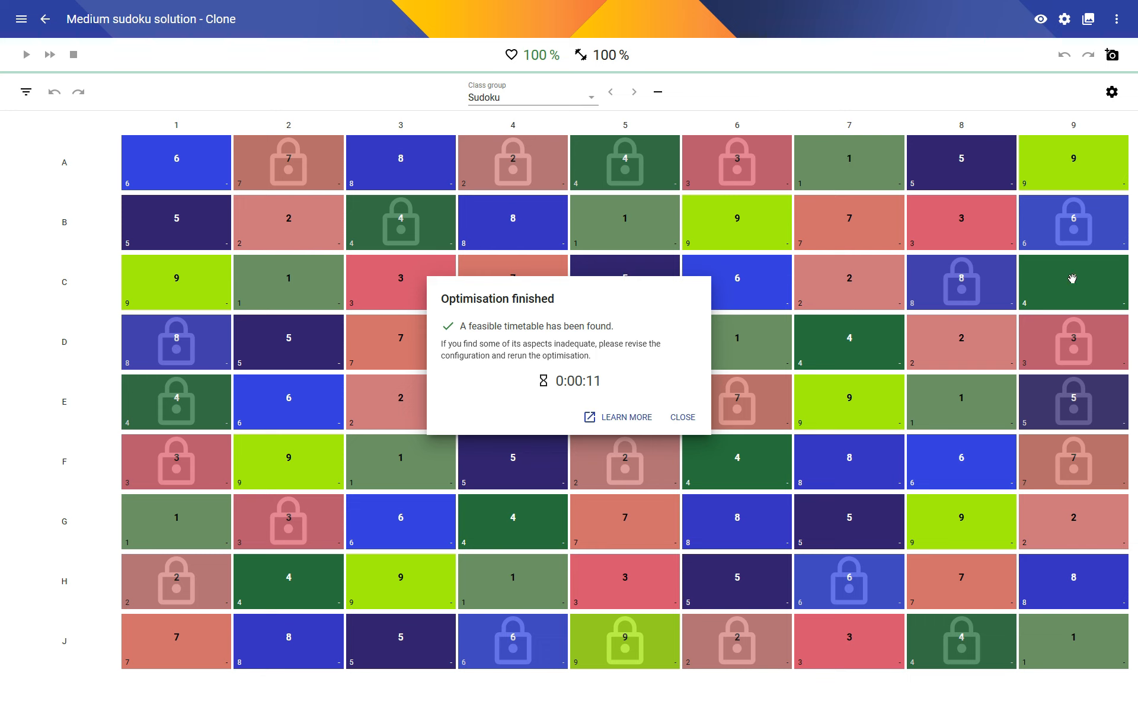
pyautogui.click(693, 417)
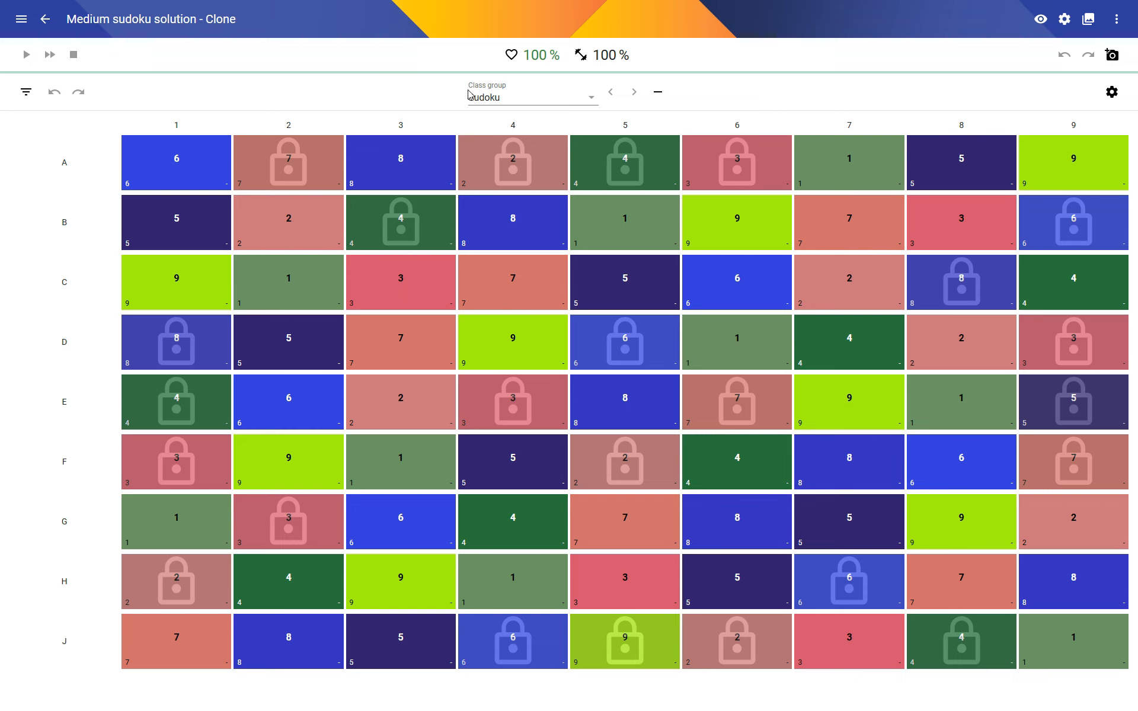
pyautogui.click(45, 19)
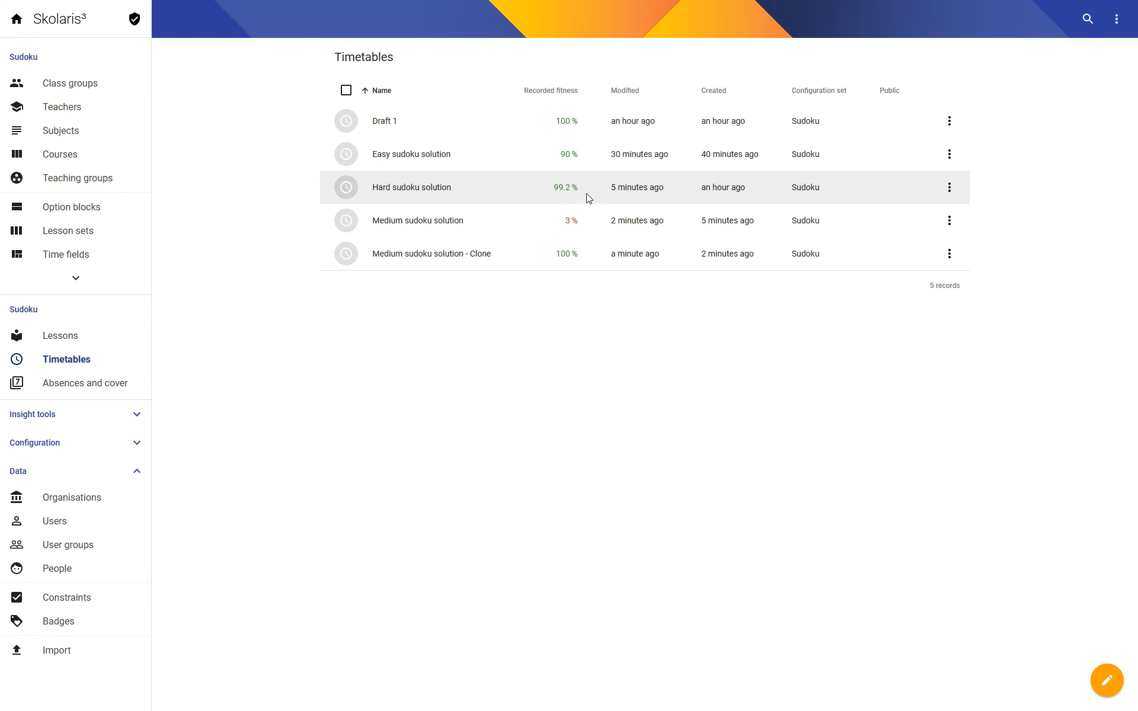
# Step: Delete the "Hard sudoku solution" timetable and save the change
pyautogui.click(950, 188)
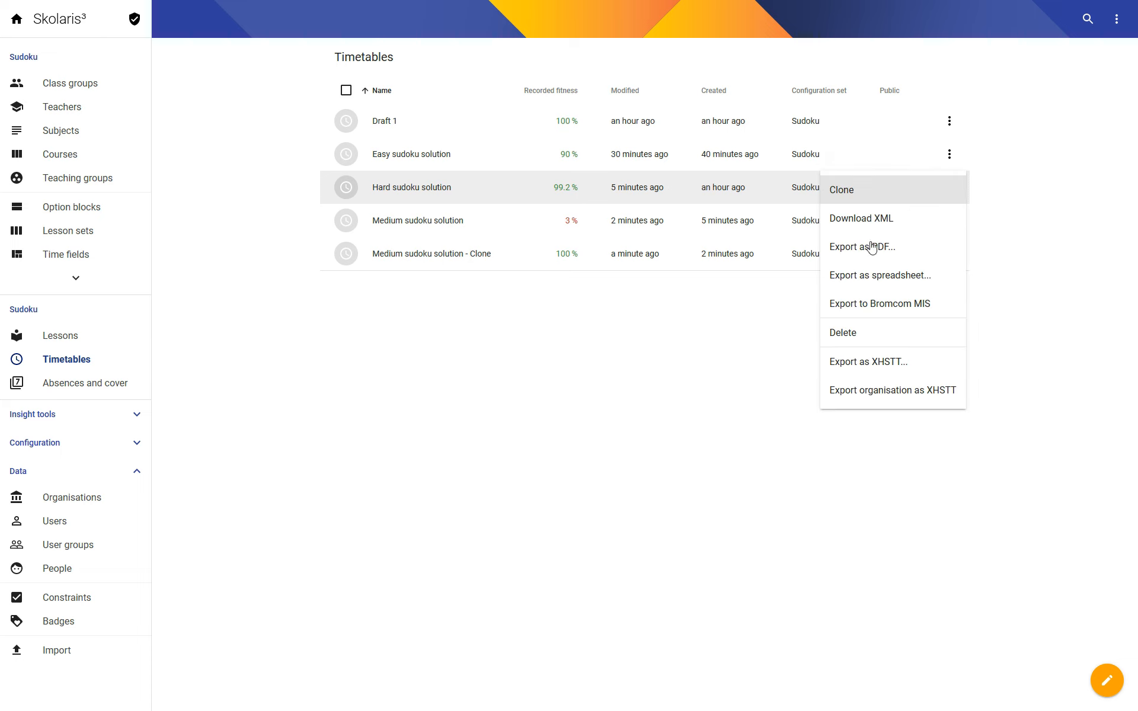
pyautogui.click(857, 336)
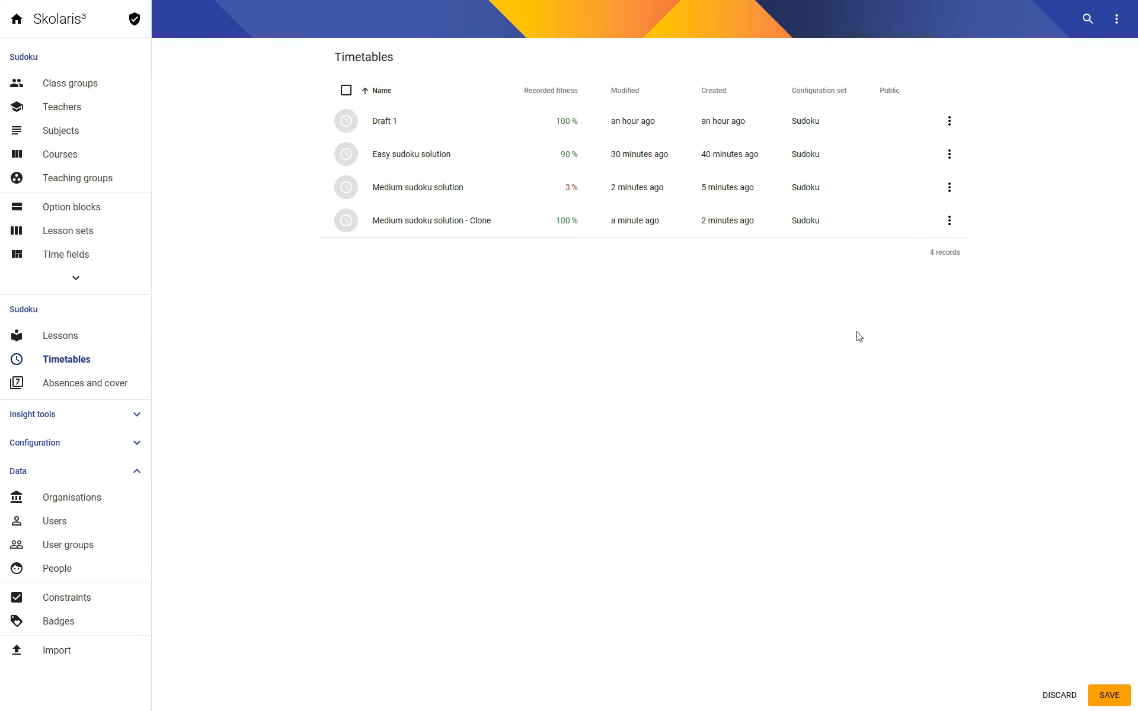
pyautogui.click(1110, 699)
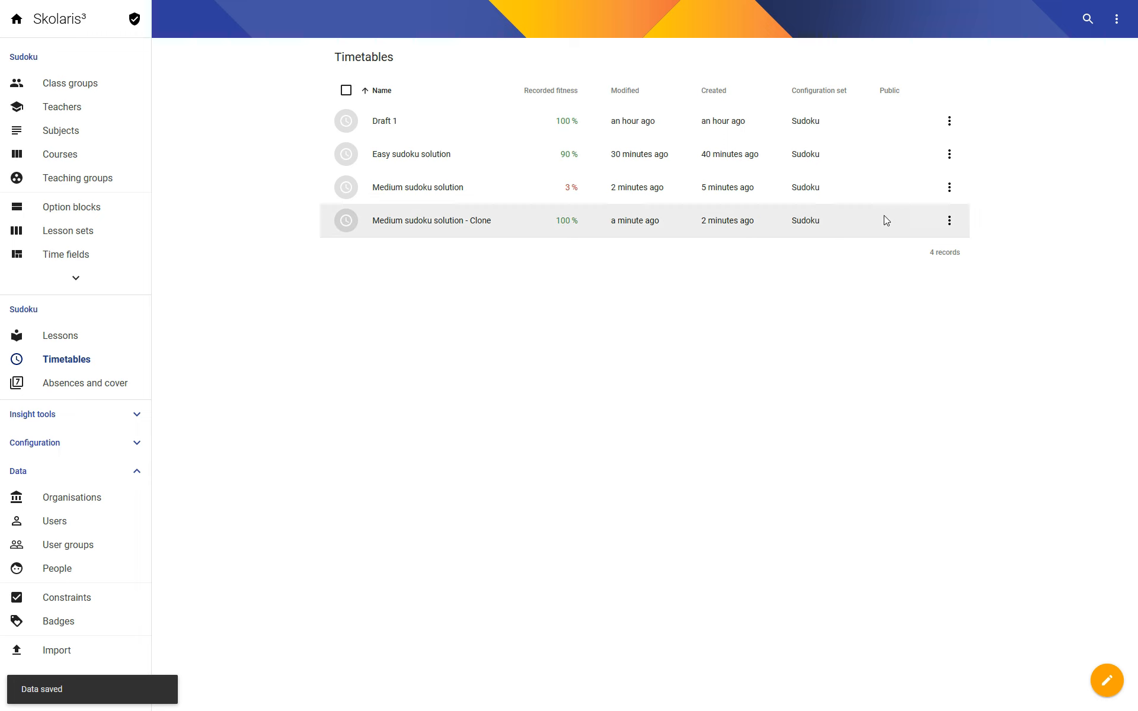
# Step: Make another clone of "Medium sudoku solution" and run the optimisation on it, dismissing the finished summary
pyautogui.click(949, 188)
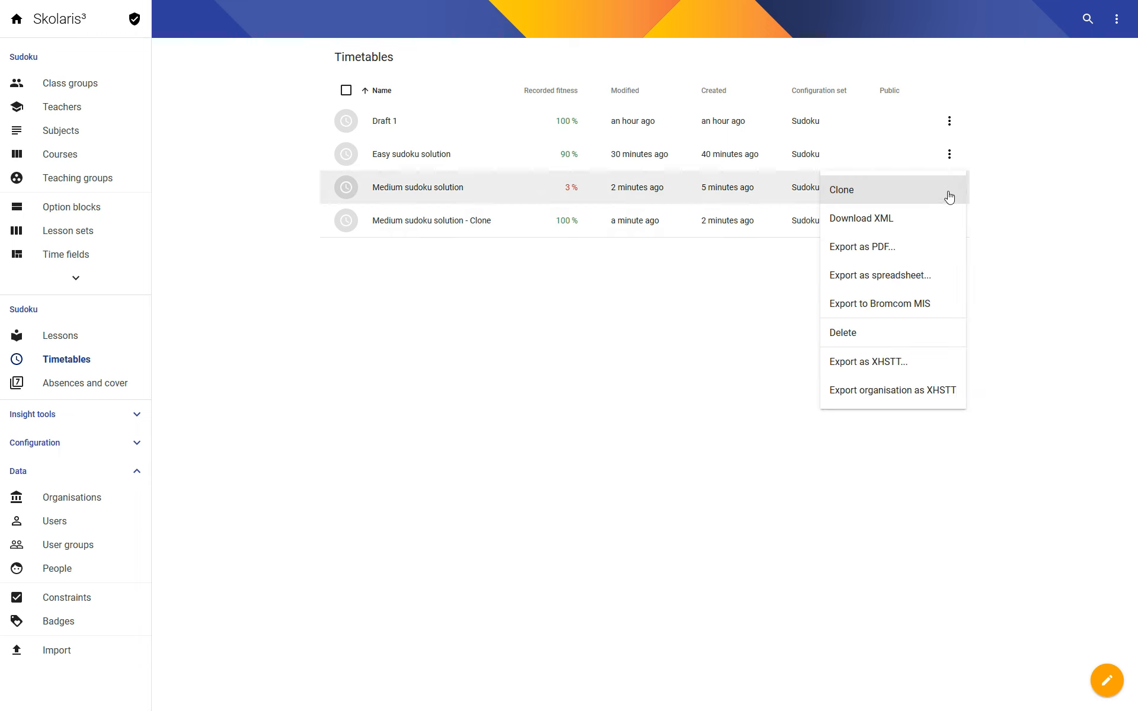
pyautogui.click(850, 190)
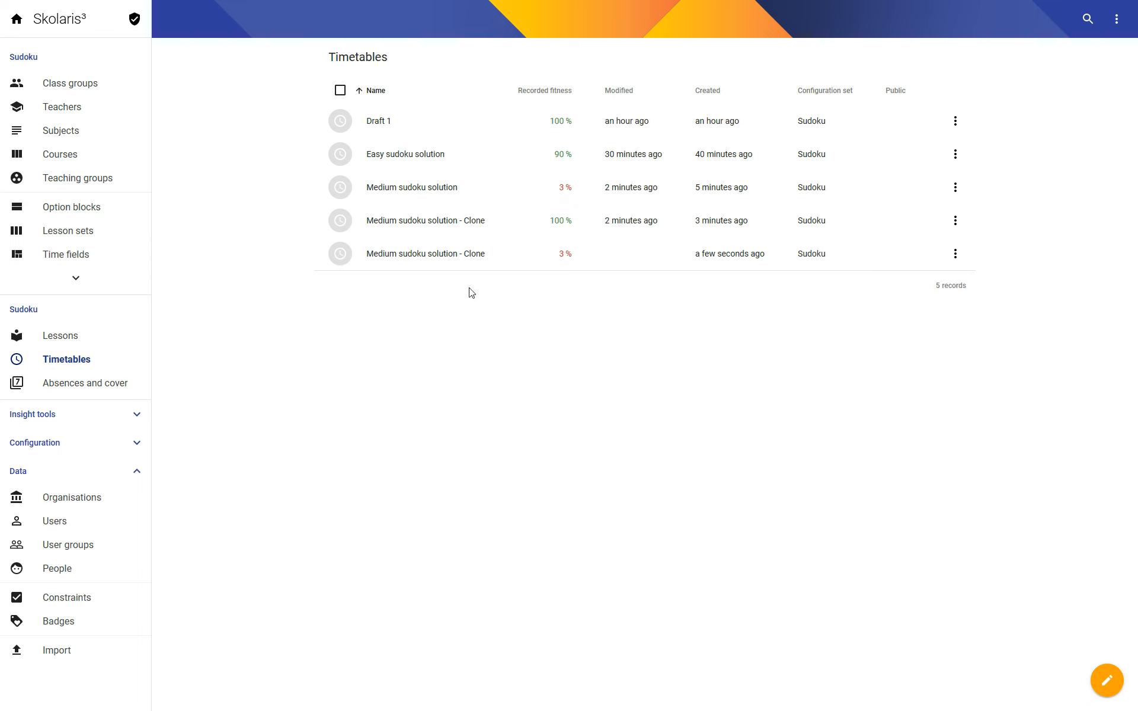
pyautogui.click(450, 258)
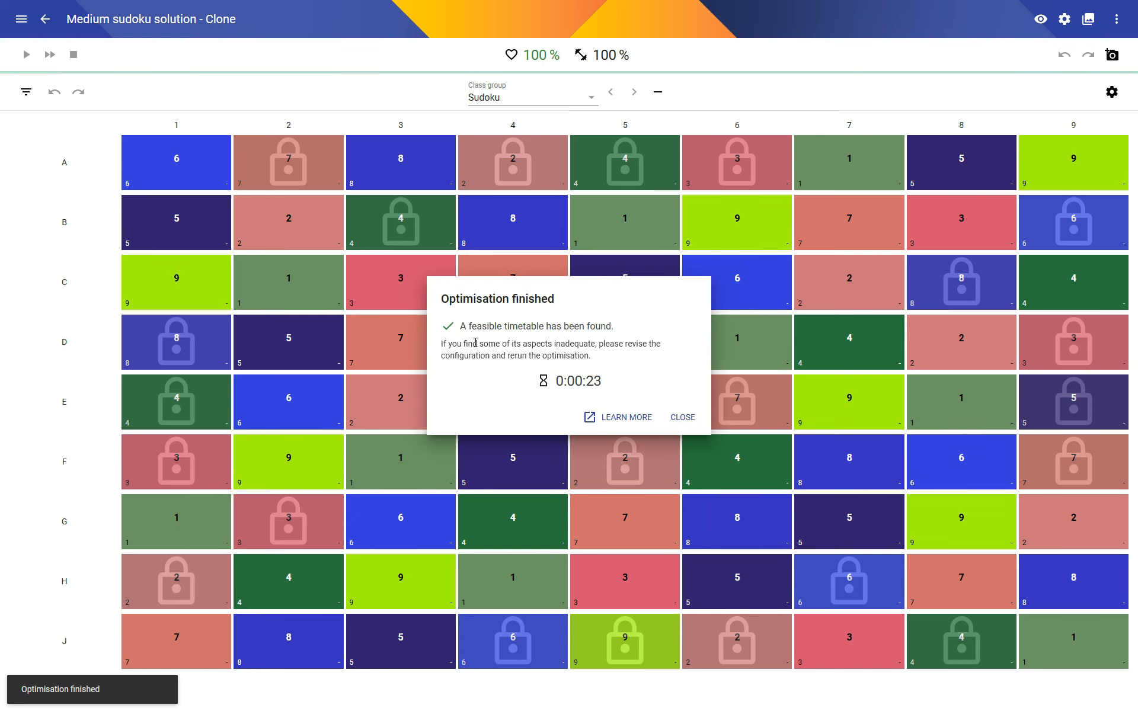
pyautogui.click(689, 417)
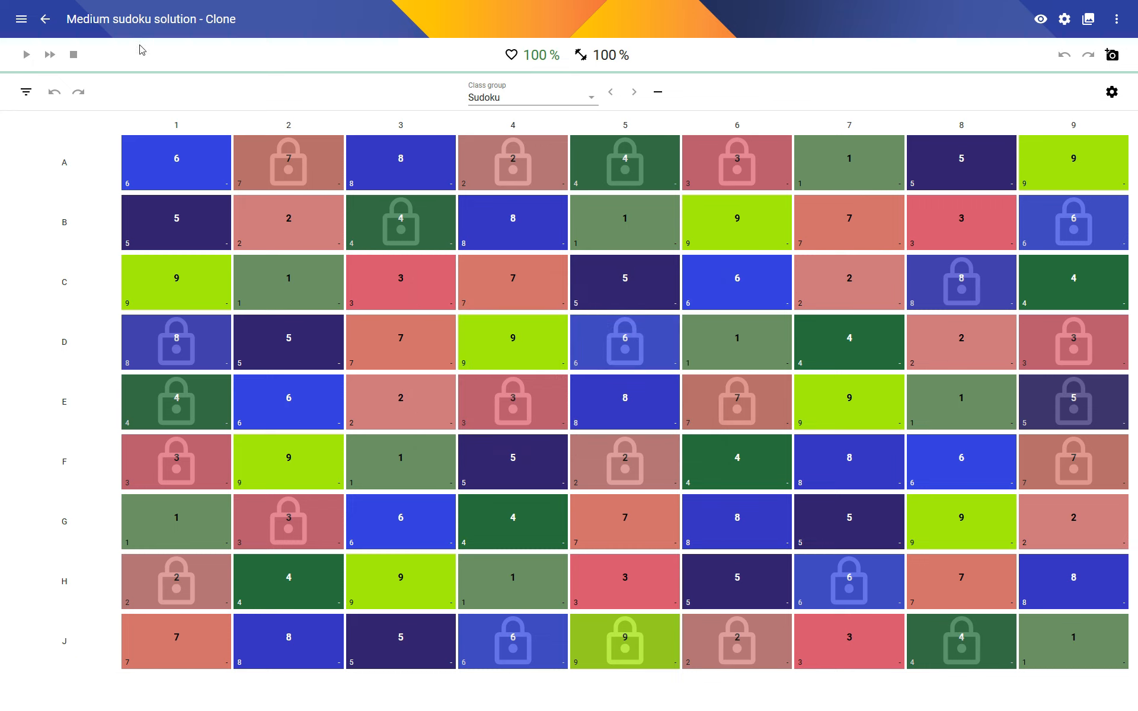
# Step: Return to the list of timetables and open "Easy sudoku solution"
pyautogui.click(45, 19)
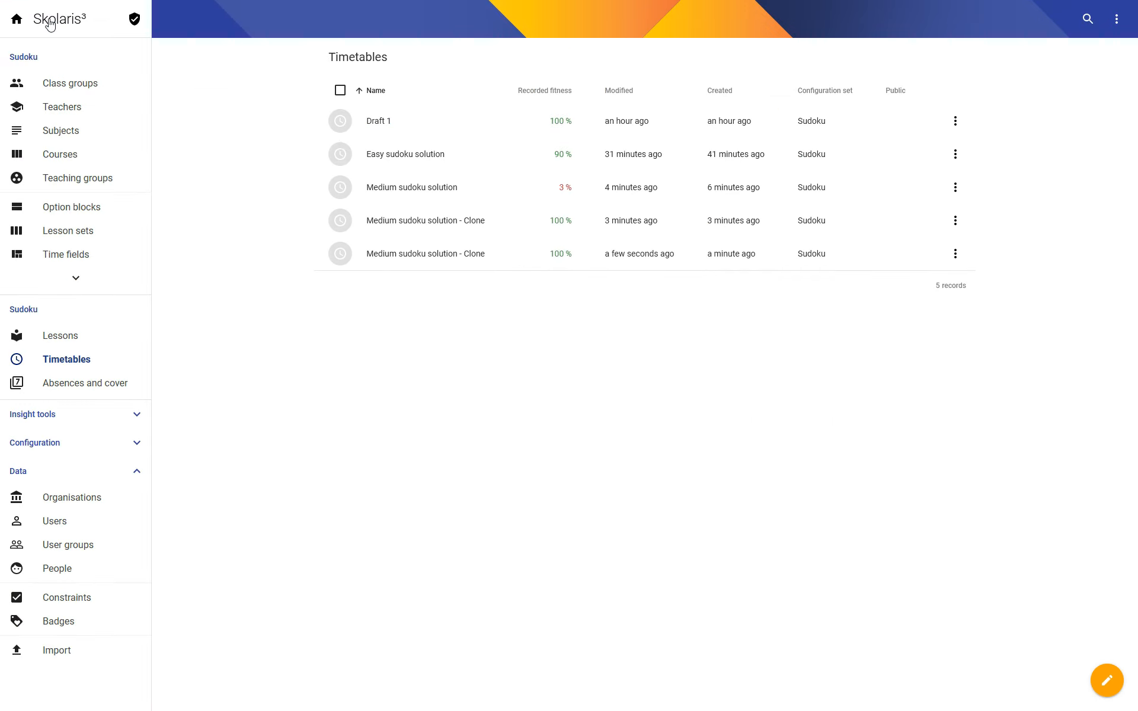
pyautogui.click(397, 159)
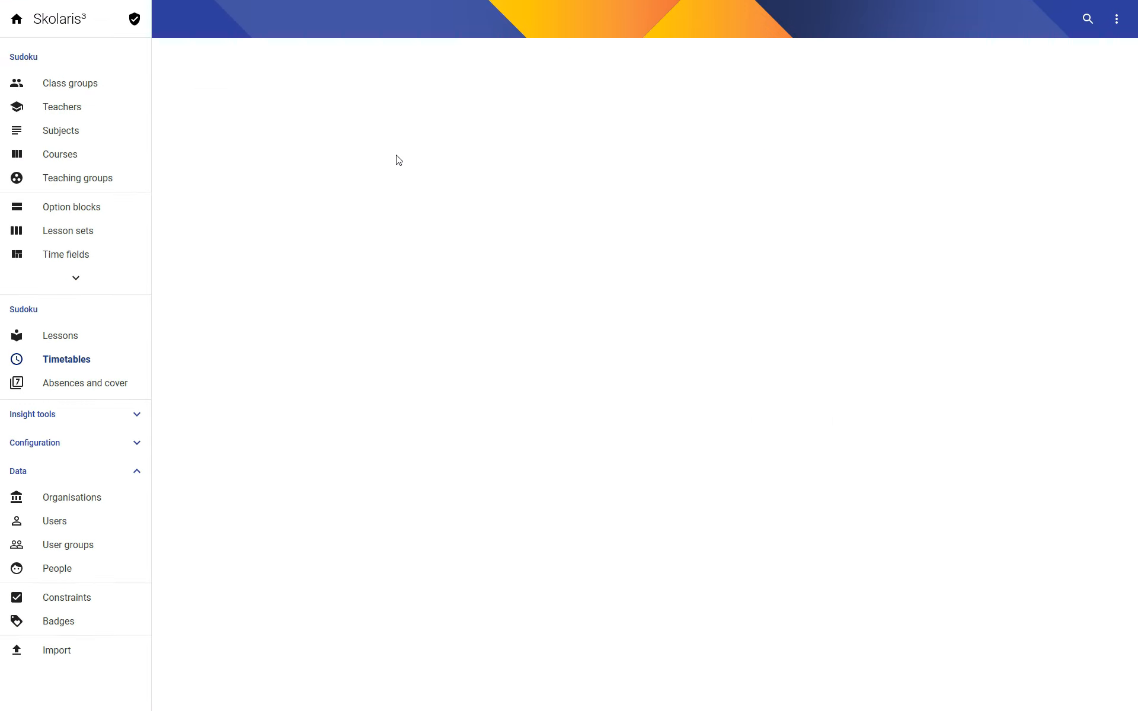